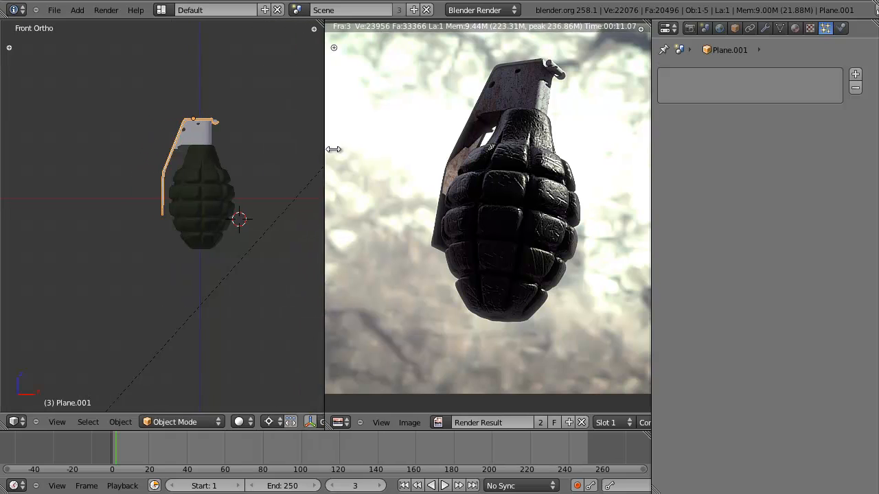
# Select the grenade body and frame the whole grenade in front orthographic view
pyautogui.rightClick(257, 187)
pyautogui.scroll(4, 257, 187)
pyautogui.moveTo(296, 171); pyautogui.dragTo(225, 88, button='middle')
pyautogui.press('KP_Decimal')
pyautogui.rightClick(224, 88)
pyautogui.press('z')
pyautogui.press('z')
pyautogui.rightClick(241, 192)
pyautogui.scroll(-2, 531, 233)
pyautogui.scroll(2, 533, 230)
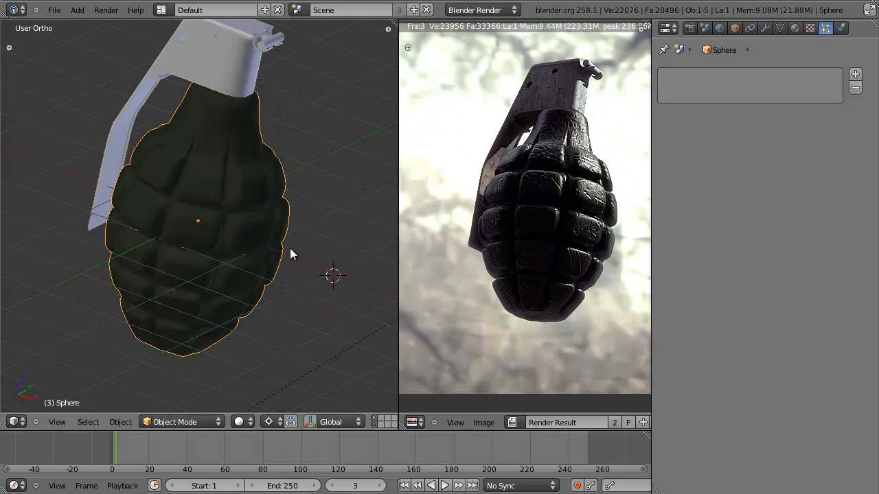
pyautogui.press('KP_1')
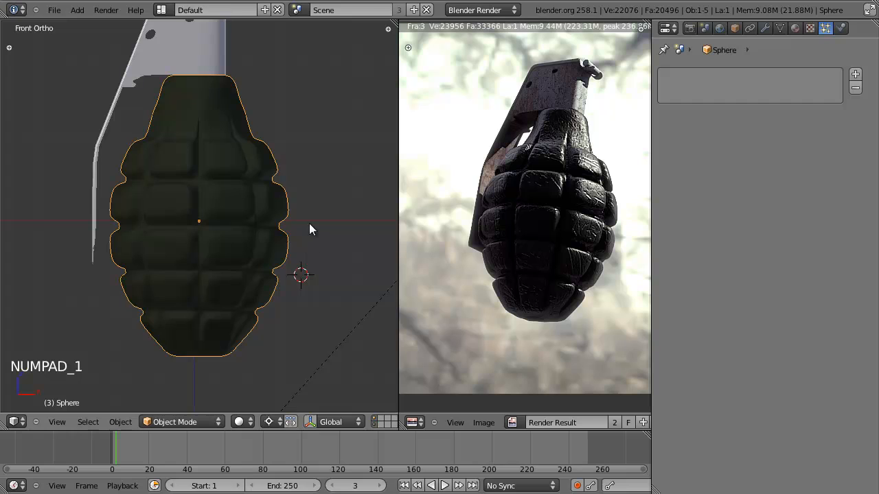
pyautogui.keyDown('shift'); pyautogui.moveTo(309, 234); pyautogui.dragTo(319, 268, button='middle'); pyautogui.keyUp('shift')
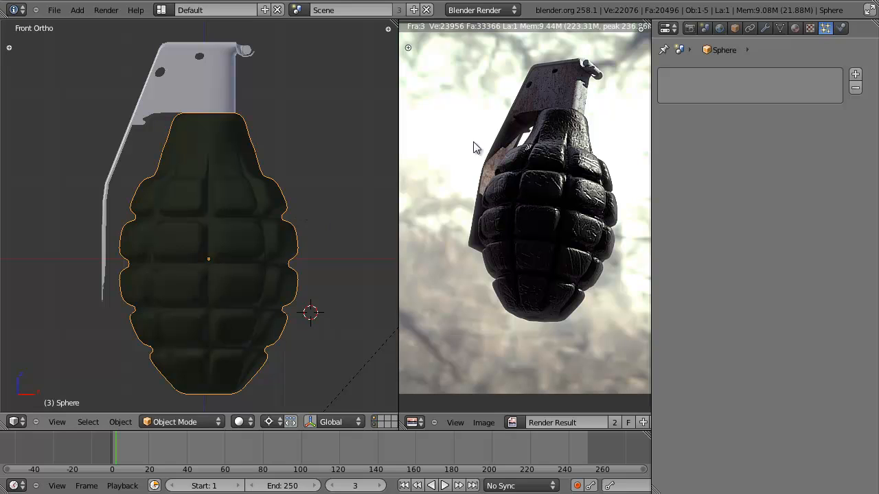
# Check the grenade body's modifiers and merge the render result area into the 3D viewport
pyautogui.click(765, 27)
pyautogui.click(700, 90)
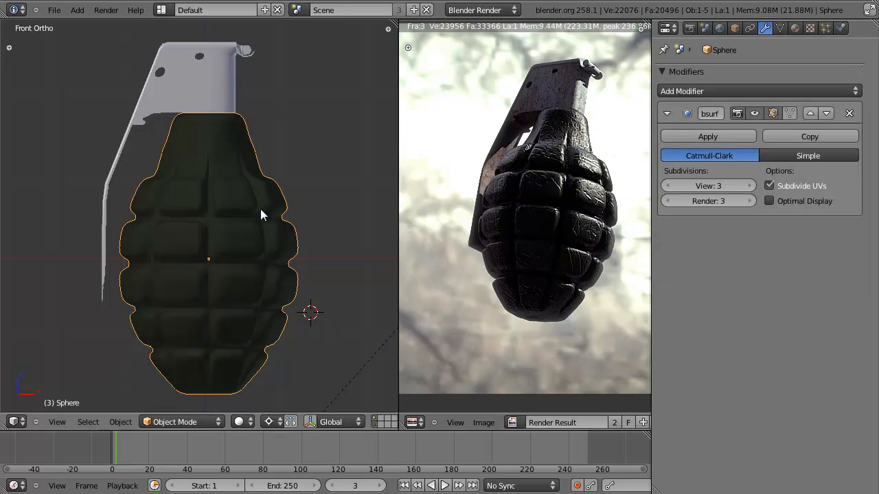
pyautogui.scroll(-1, 278, 175)
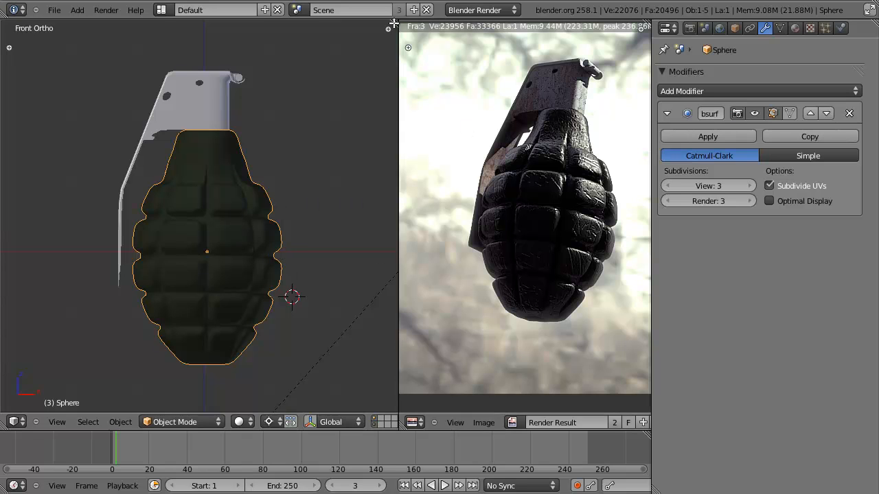
pyautogui.moveTo(395, 24); pyautogui.dragTo(522, 35)
pyautogui.scroll(-3, 420, 170)
# Add a particle system to the grenade body and play the animation to preview the emission
pyautogui.click(826, 28)
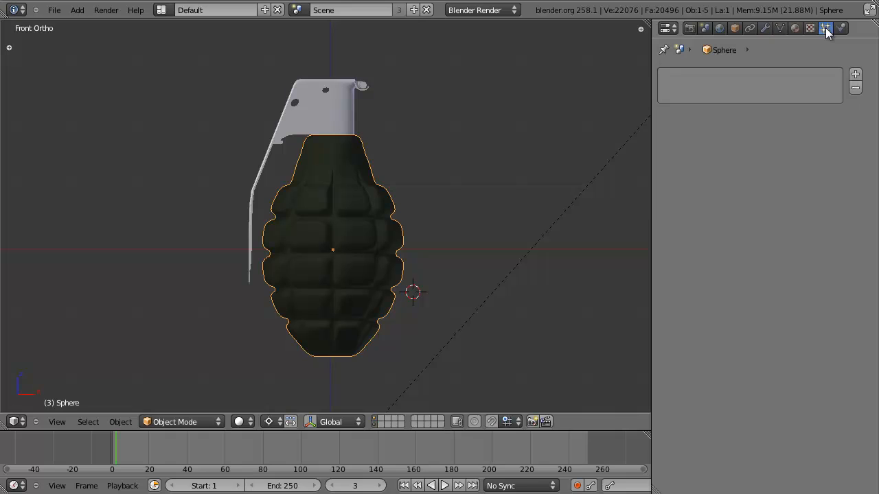
pyautogui.click(855, 74)
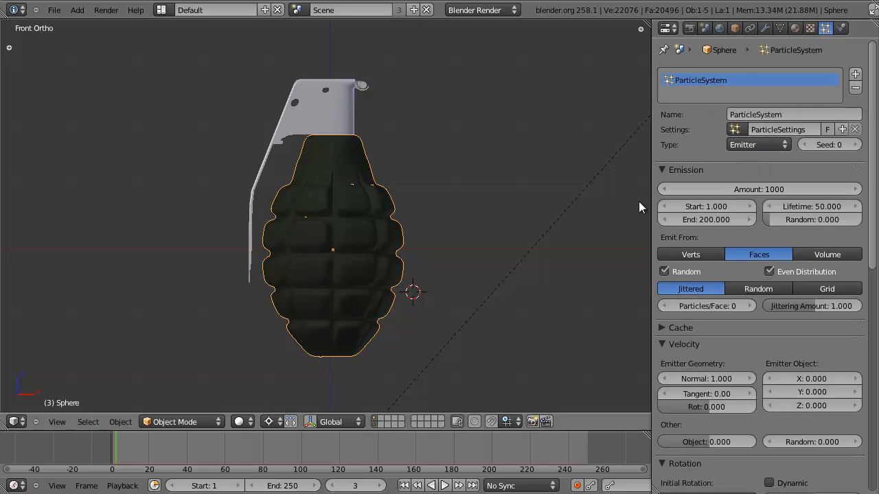
pyautogui.press('a')
pyautogui.press('a')
pyautogui.hotkey('alt', 'a')
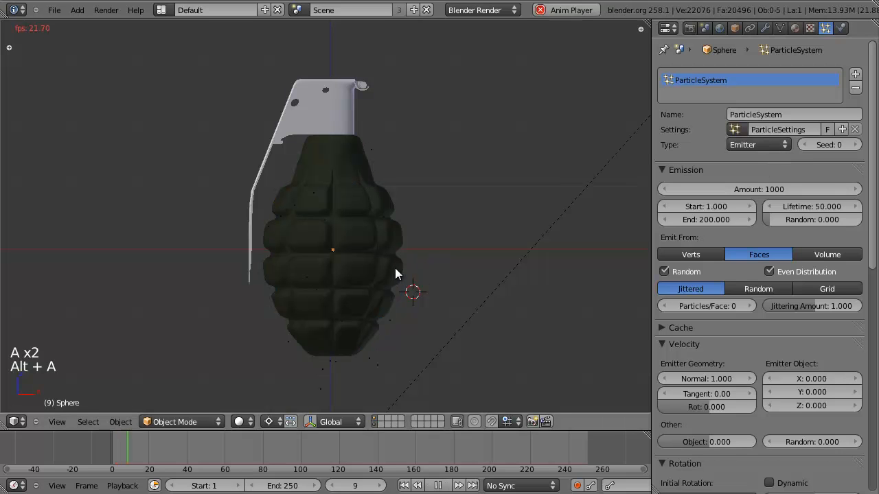
pyautogui.rightClick(391, 270)
pyautogui.scroll(-1, 377, 271)
pyautogui.keyDown('shift'); pyautogui.moveTo(377, 272); pyautogui.dragTo(374, 99, button='middle'); pyautogui.keyUp('shift')
pyautogui.scroll(-4, 386, 266)
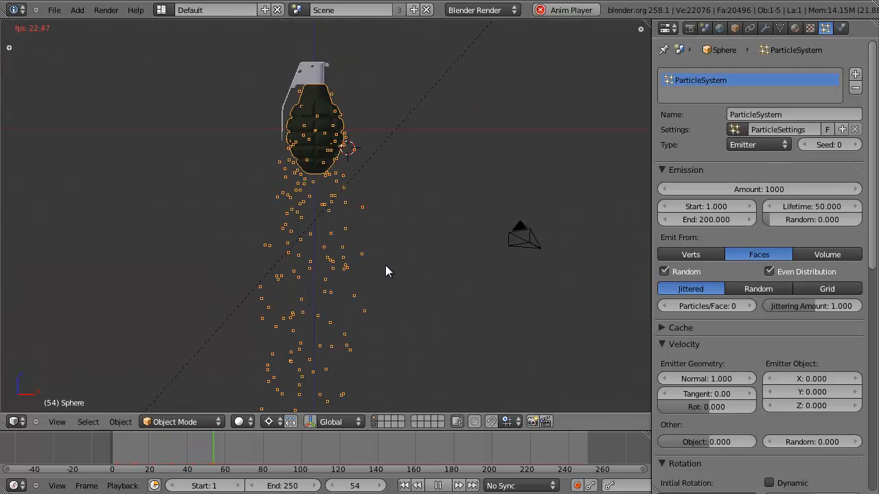
pyautogui.press('Escape')
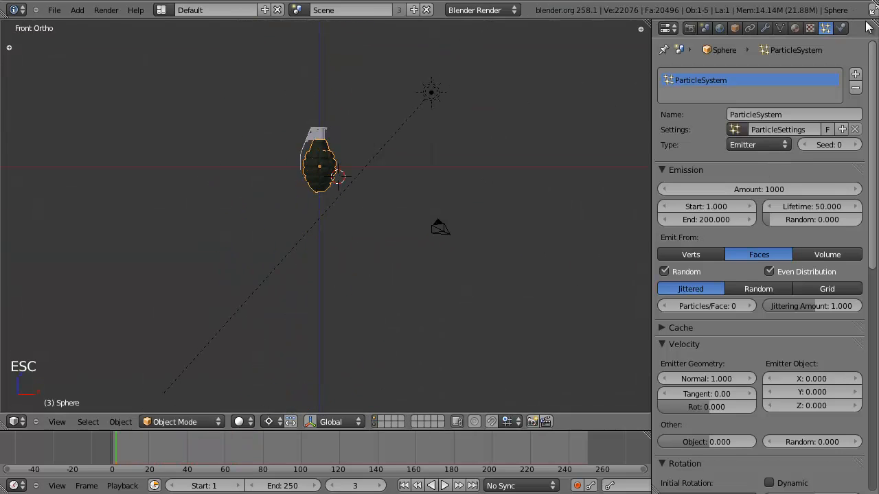
# Add an Explode modifier to the grenade body
pyautogui.click(767, 28)
pyautogui.click(706, 92)
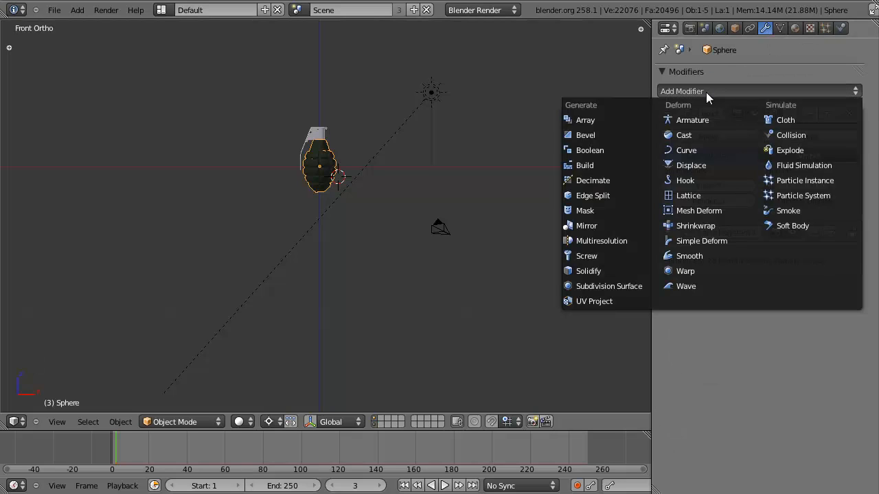
pyautogui.click(791, 150)
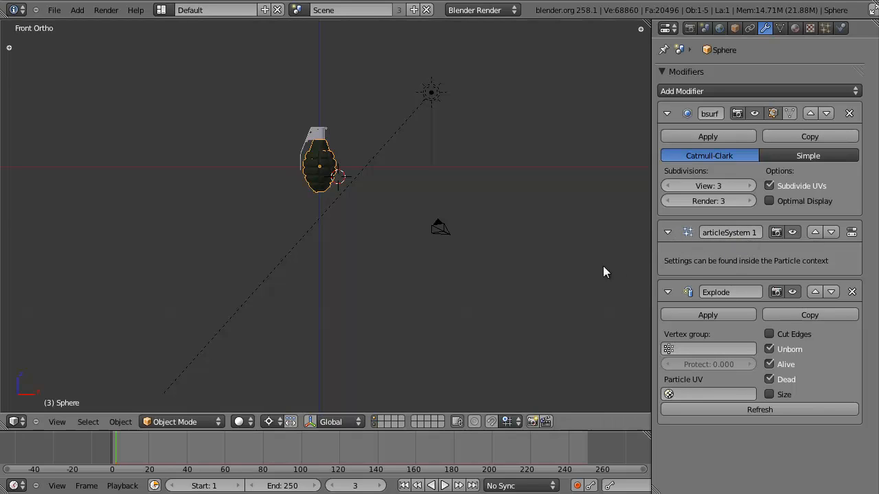
# Play the animation and examine up close how the Explode modifier breaks the grenade body apart
pyautogui.scroll(6, 410, 232)
pyautogui.hotkey('alt', 'a')
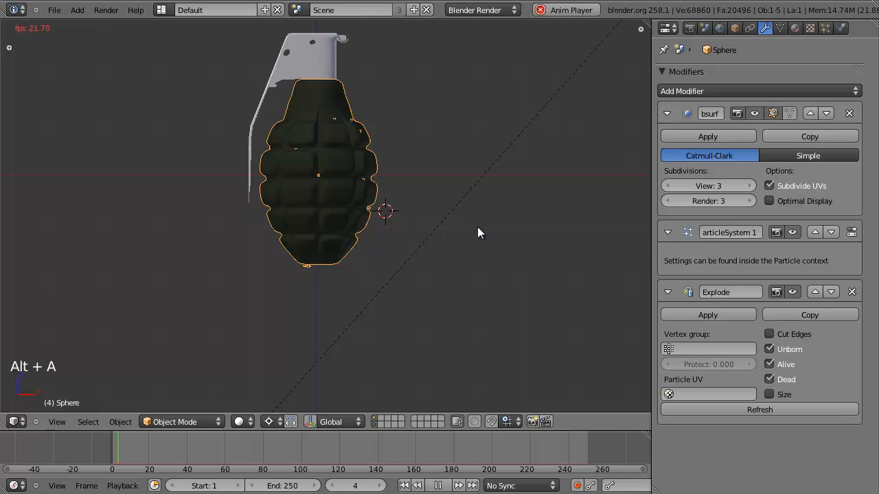
pyautogui.scroll(4, 429, 257)
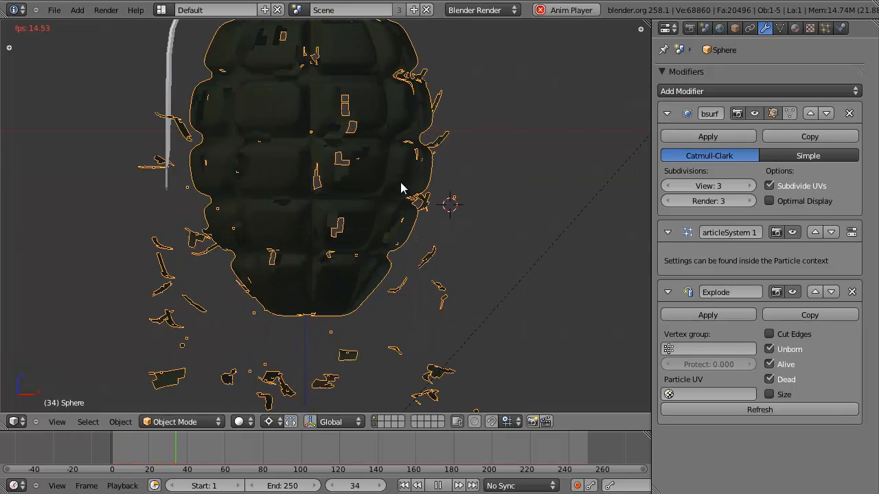
pyautogui.scroll(5, 401, 192)
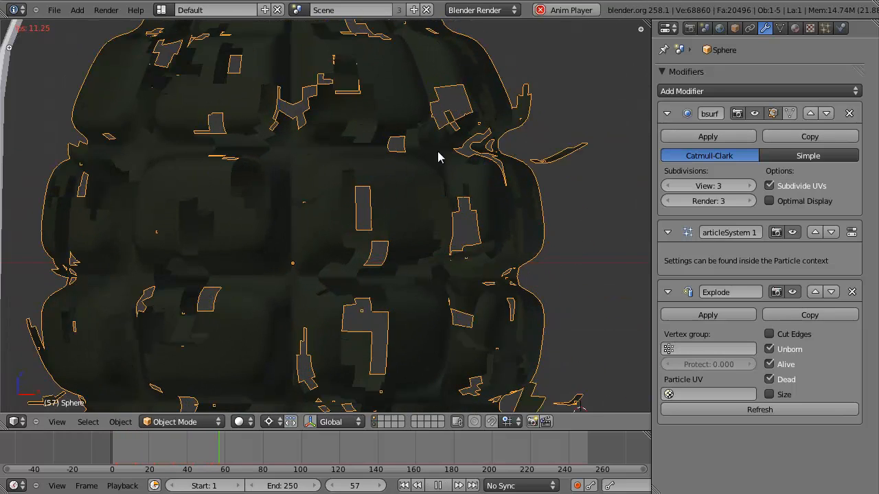
pyautogui.scroll(-6, 474, 261)
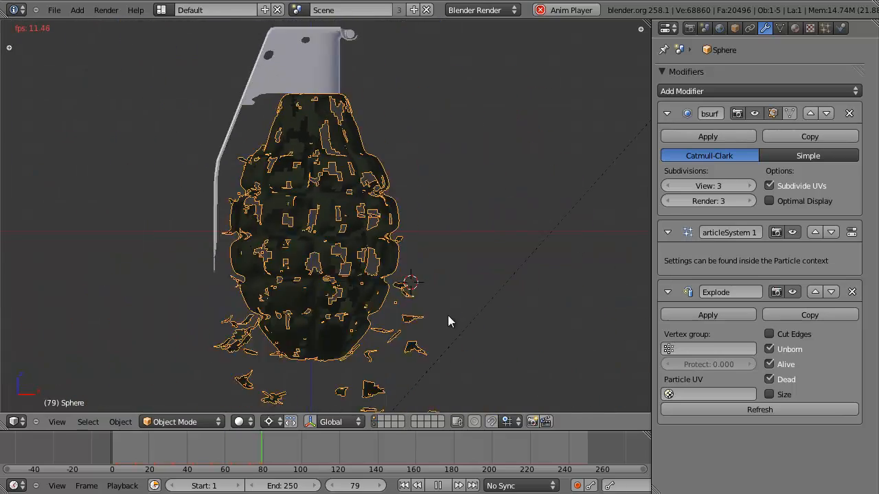
pyautogui.scroll(-6, 446, 323)
pyautogui.scroll(3, 405, 236)
pyautogui.scroll(4, 360, 125)
pyautogui.scroll(-1, 379, 214)
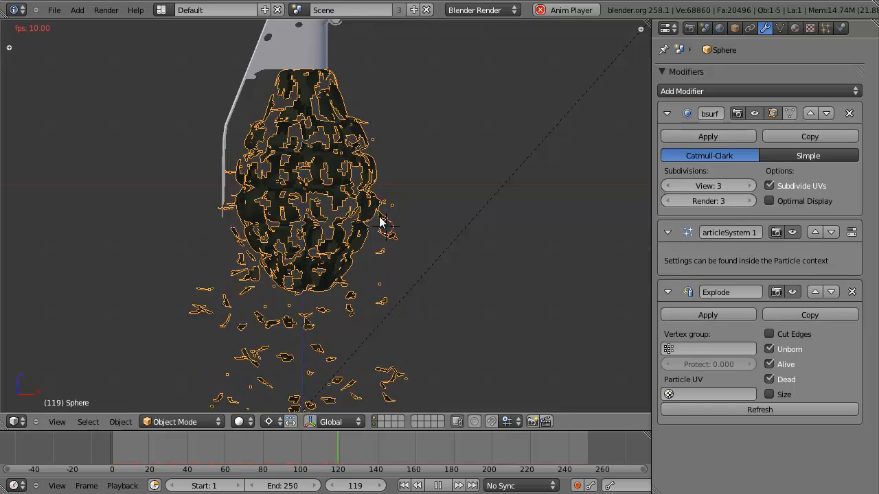
pyautogui.scroll(2, 380, 221)
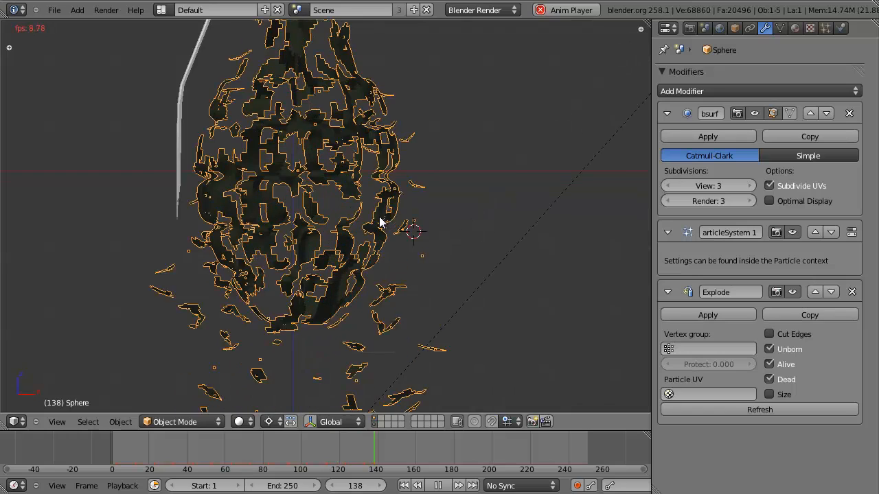
pyautogui.scroll(1, 380, 221)
pyautogui.press('Escape')
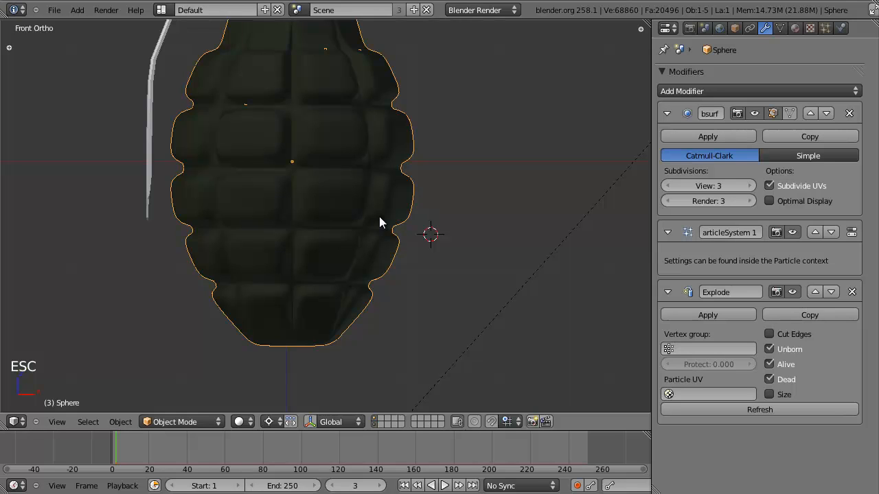
pyautogui.scroll(-4, 371, 194)
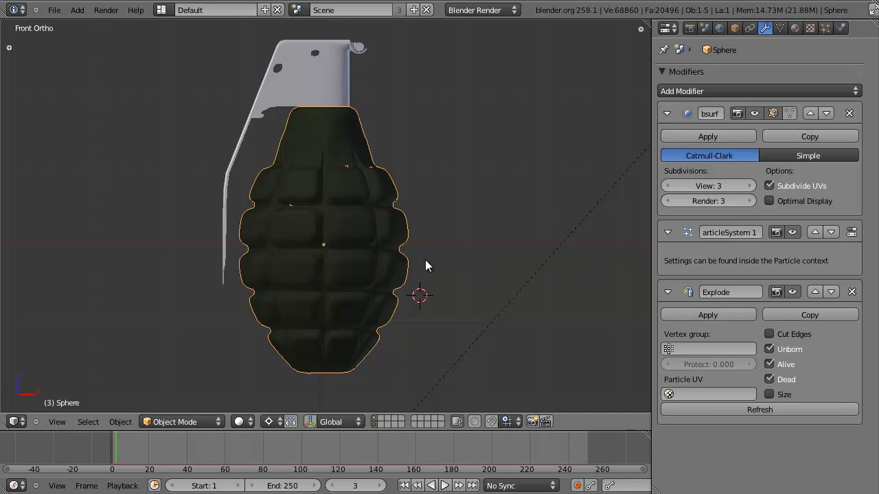
pyautogui.hotkey('alt', 'a')
pyautogui.press('Escape')
# Set the particle emission to start at frame 24 and end at frame 25
pyautogui.click(829, 28)
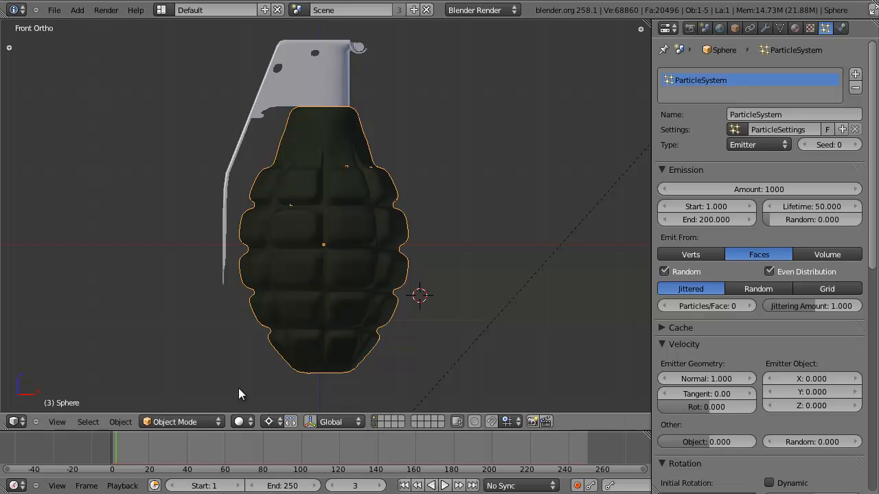
pyautogui.click(711, 209)
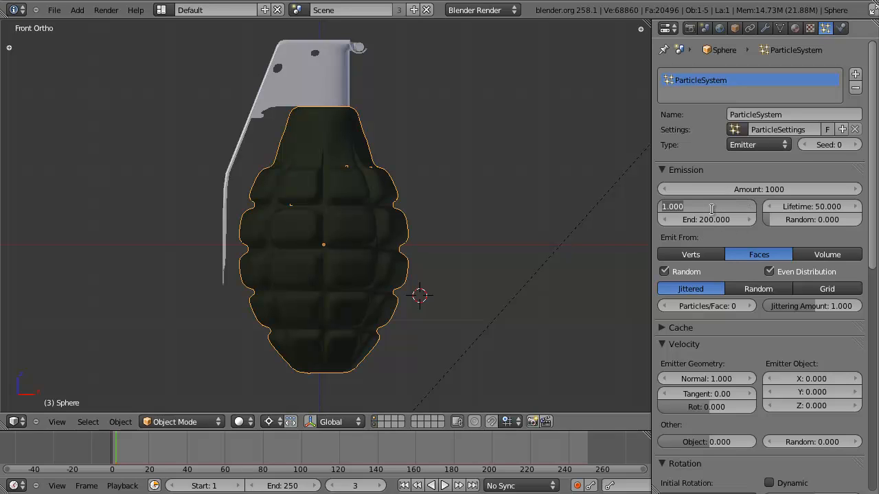
pyautogui.write('24')
pyautogui.press('Return')
pyautogui.click(707, 219)
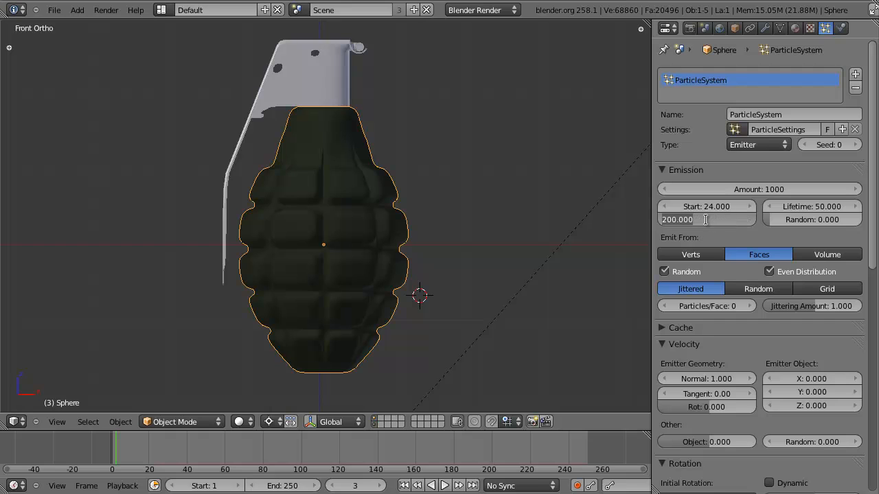
pyautogui.write('25')
pyautogui.press('Return')
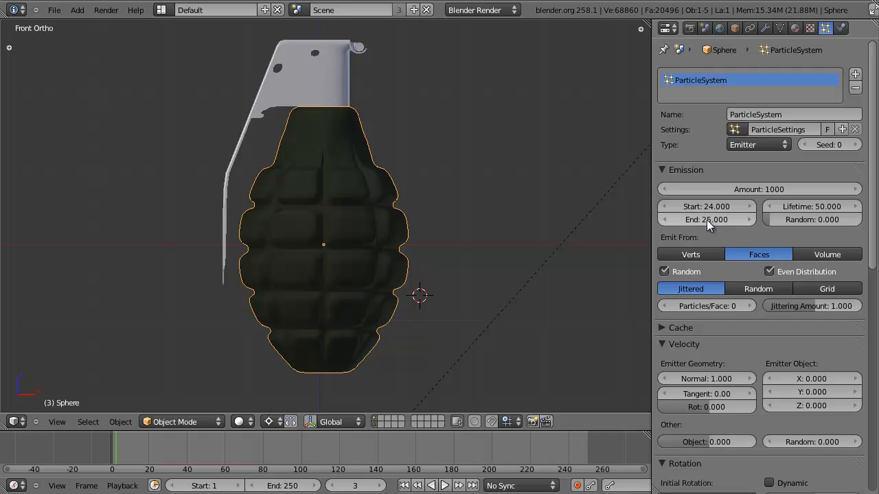
# Play the animation to check the explosion with the shortened emission range
pyautogui.scroll(-2, 461, 216)
pyautogui.scroll(3, 459, 218)
pyautogui.scroll(-4, 459, 218)
pyautogui.hotkey('alt', 'a')
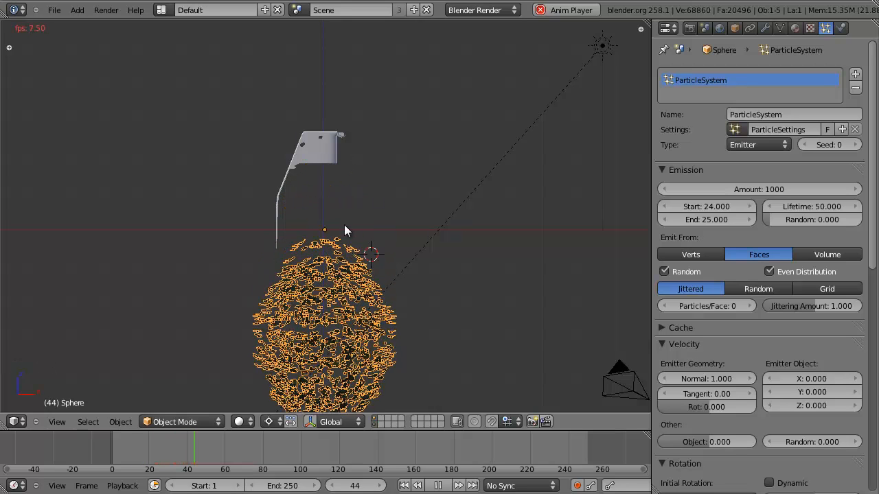
pyautogui.press('Escape')
pyautogui.scroll(3, 467, 210)
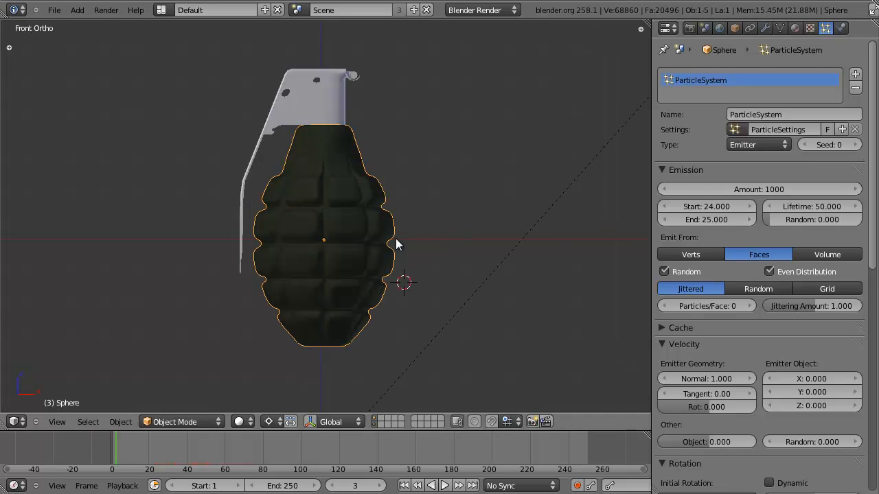
# Set the particle amount to 10
pyautogui.click(757, 189)
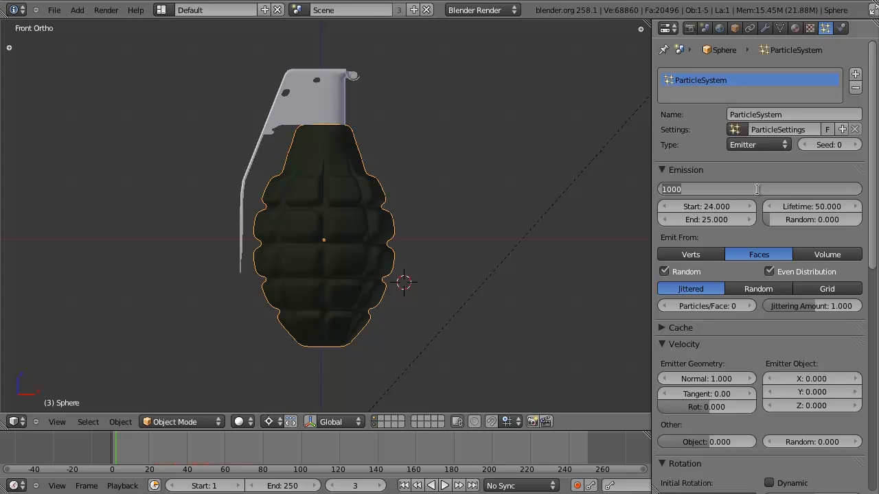
pyautogui.write('10')
pyautogui.press('Return')
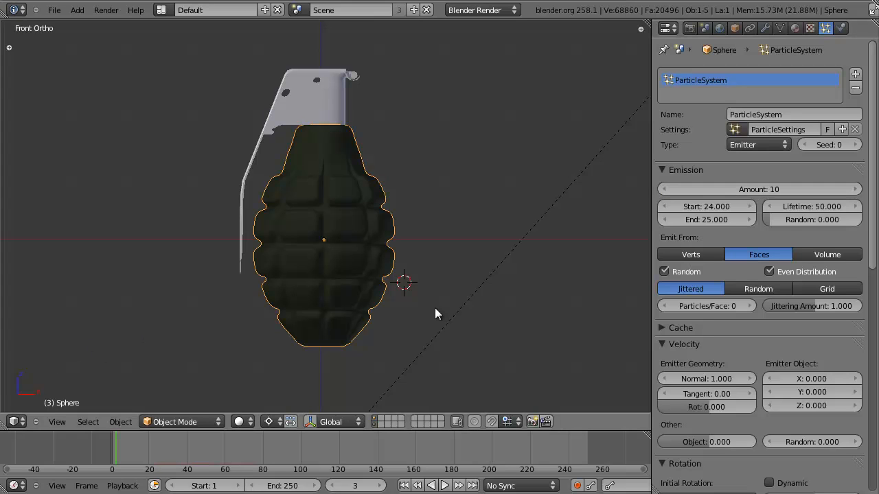
# Play the animation, inspect the large fragments from another angle, and return to front view at frame 1
pyautogui.hotkey('alt', 'a')
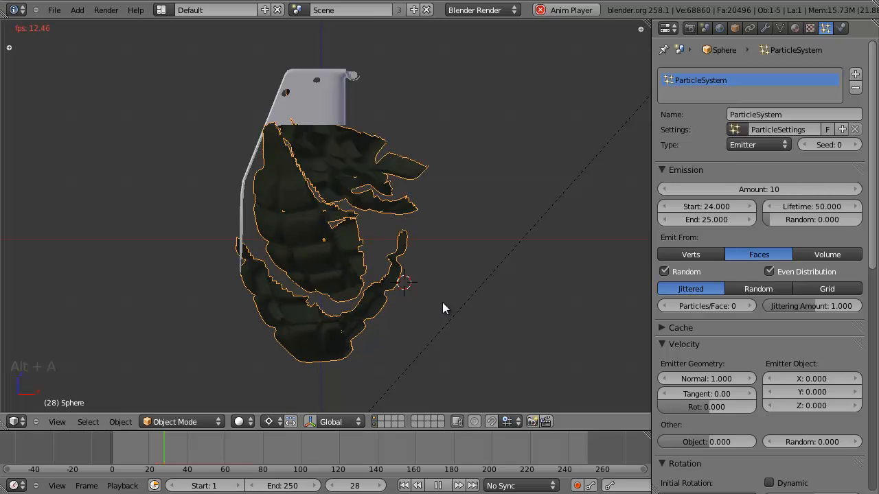
pyautogui.hotkey('alt', 'a')
pyautogui.hotkey('alt', 'a')
pyautogui.hotkey('alt', 'a')
pyautogui.moveTo(427, 286); pyautogui.dragTo(421, 172, button='middle')
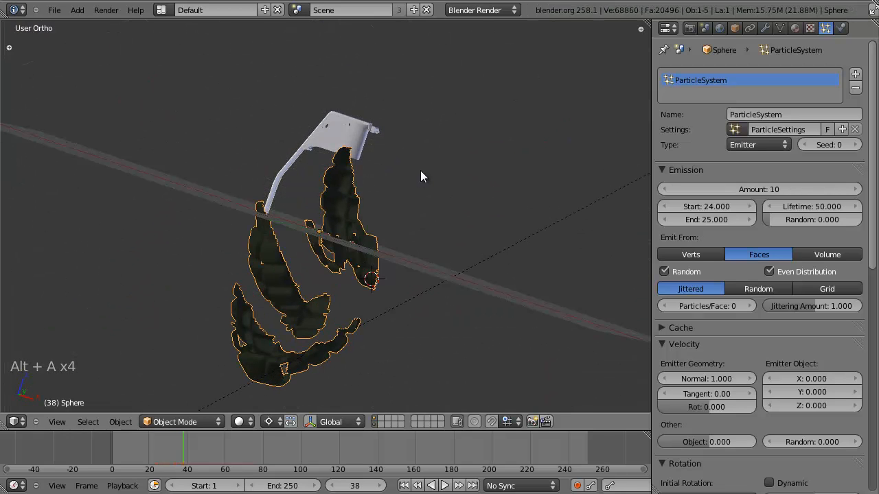
pyautogui.press('KP_1')
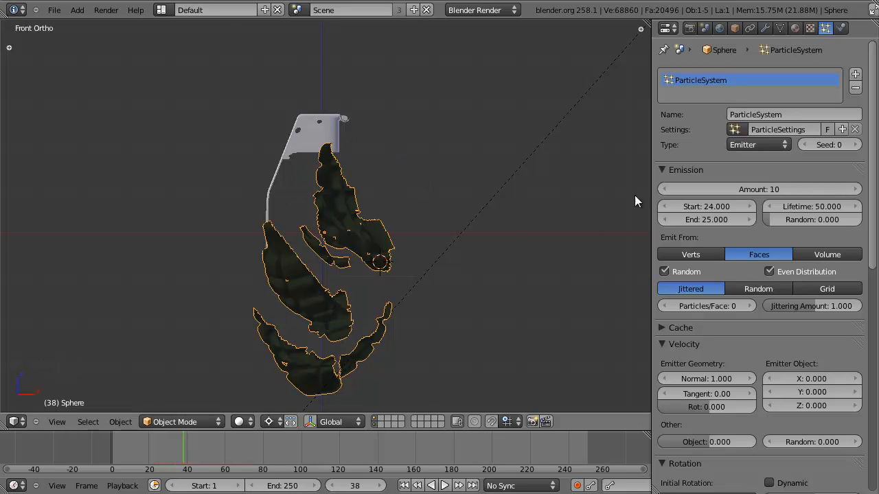
pyautogui.hotkey('shift', 'Left')
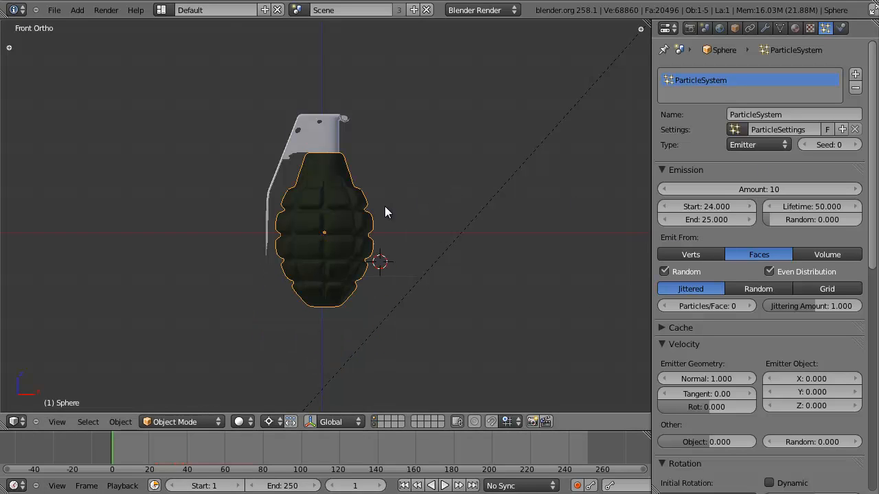
# Set the particle amount to 75 and play the animation to check the fragments
pyautogui.click(765, 189)
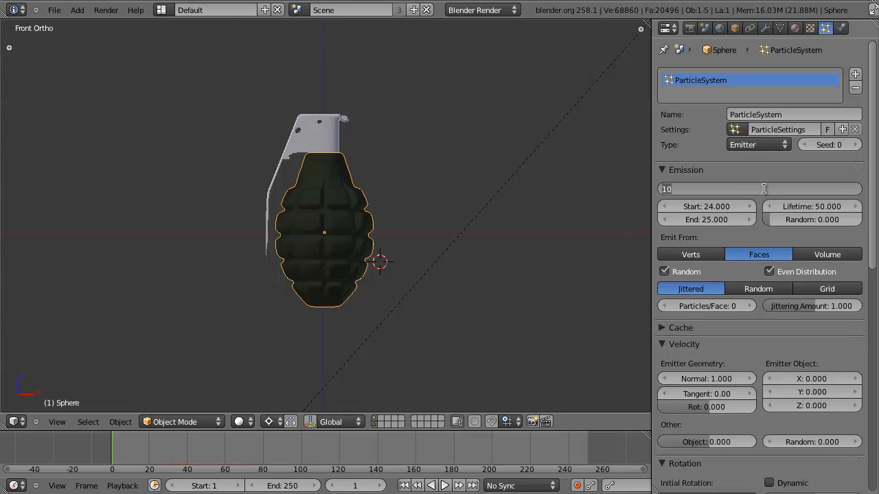
pyautogui.press('Return')
pyautogui.hotkey('alt', 'a')
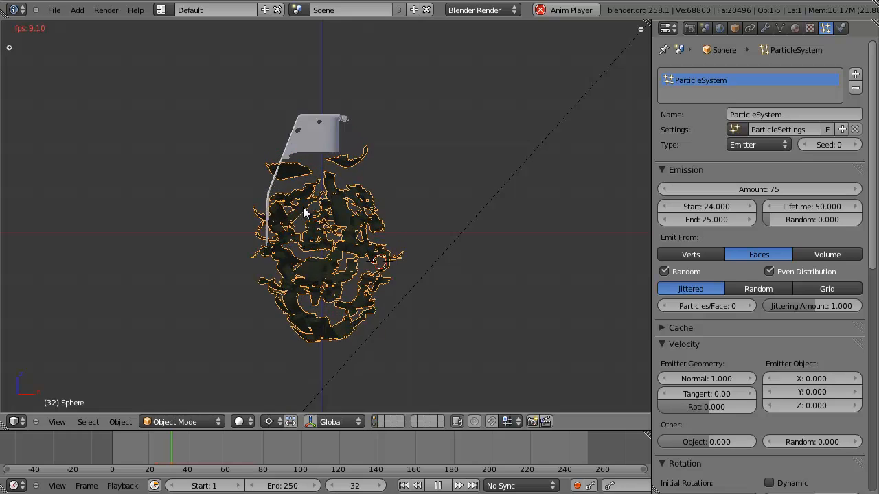
pyautogui.press('Escape')
pyautogui.hotkey('alt', 'a')
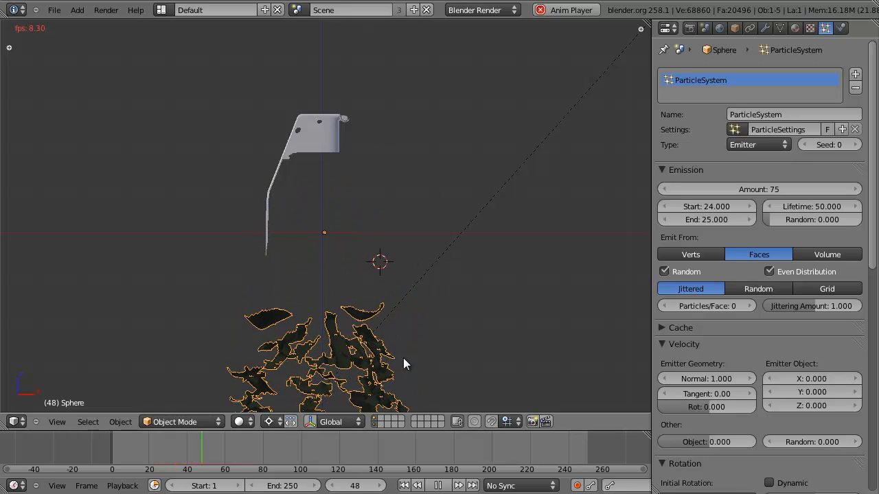
# Stop the playback and set the particle lifetime to 25 frames
pyautogui.scroll(-4, 394, 339)
pyautogui.press('Escape')
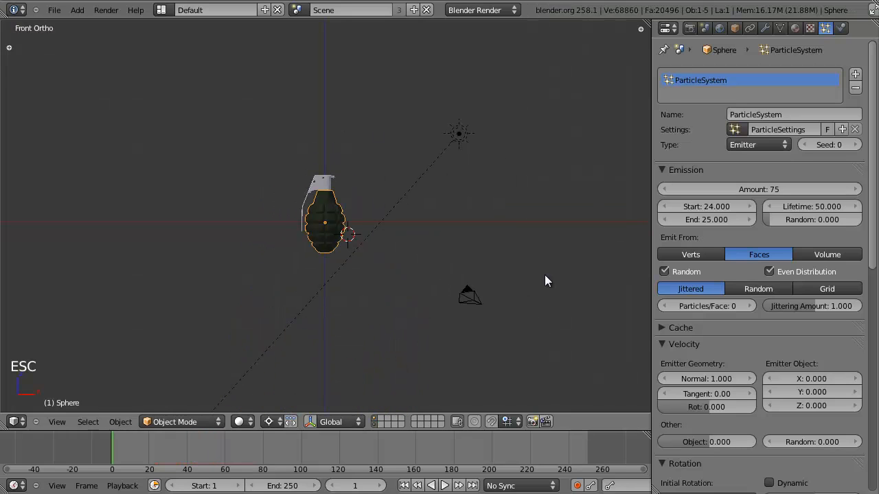
pyautogui.scroll(-5, 738, 375)
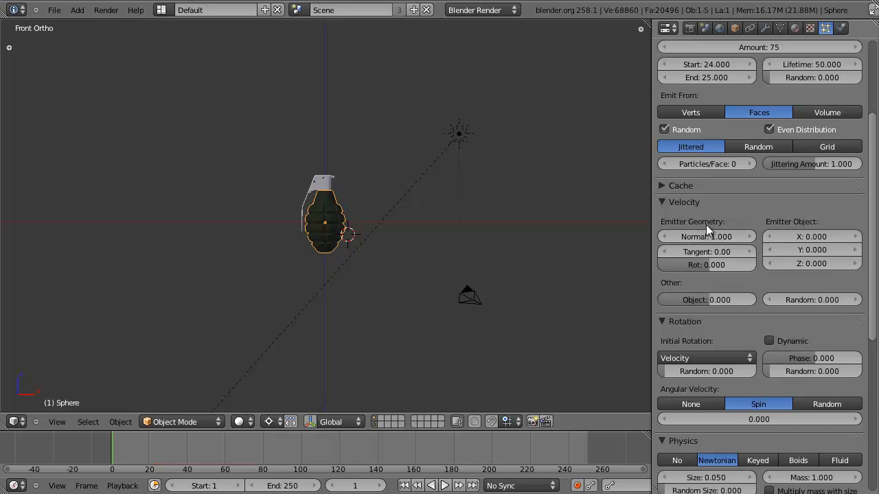
pyautogui.scroll(3, 715, 275)
pyautogui.scroll(1, 785, 164)
pyautogui.click(805, 151)
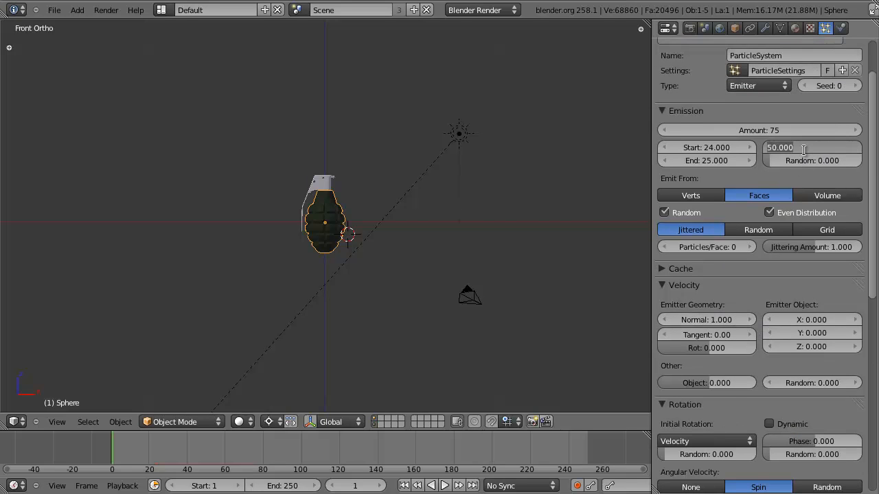
pyautogui.write('25')
pyautogui.press('Return')
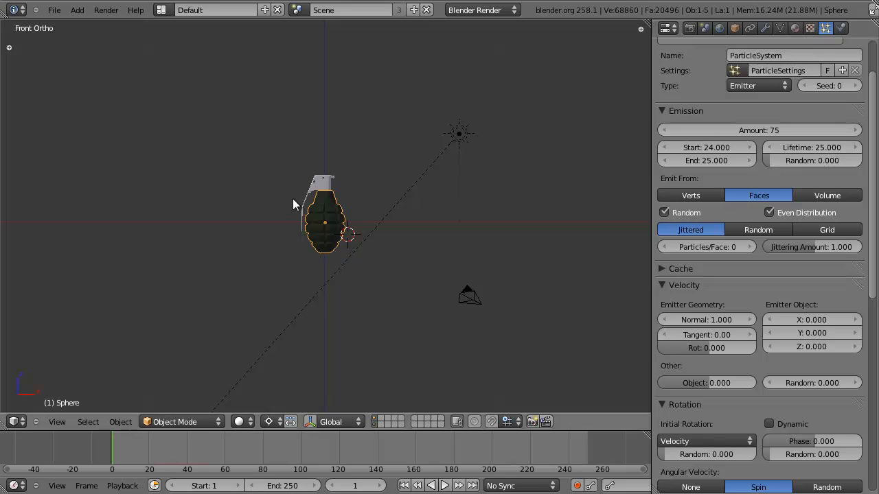
# Set the particles' normal emission velocity to 60
pyautogui.scroll(-5, 780, 314)
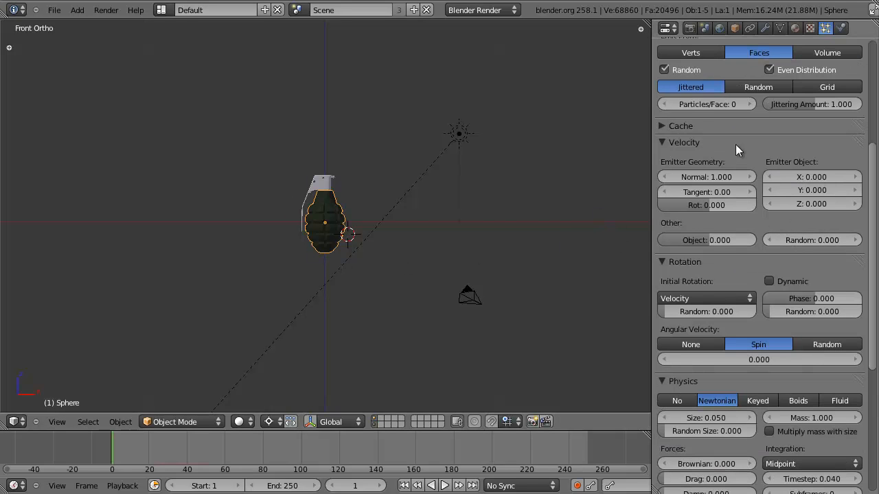
pyautogui.click(703, 177)
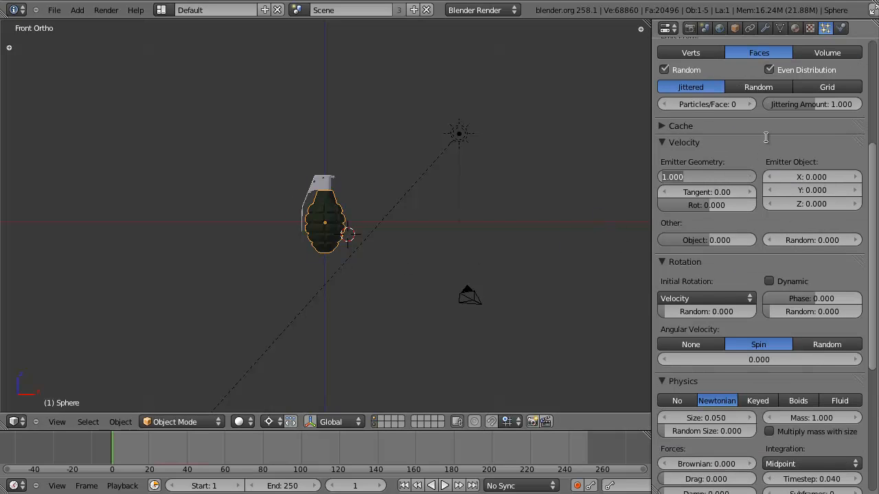
pyautogui.press('Return')
pyautogui.scroll(5, 718, 324)
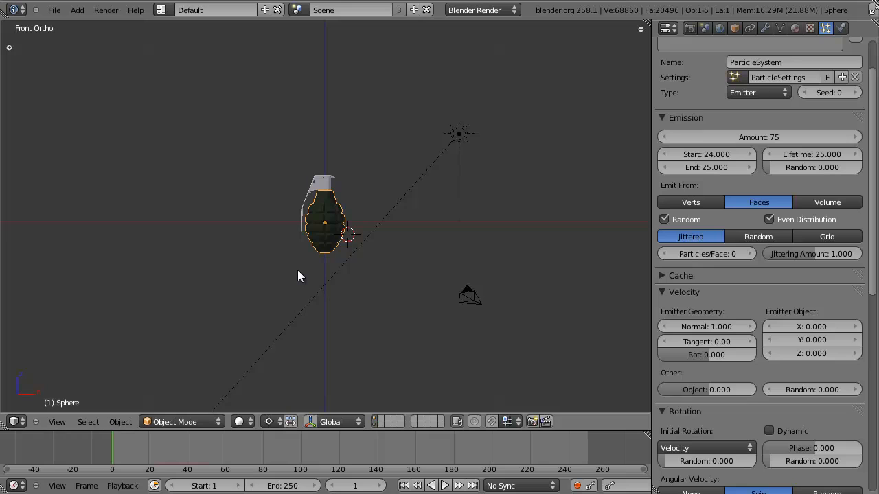
pyautogui.scroll(5, 448, 272)
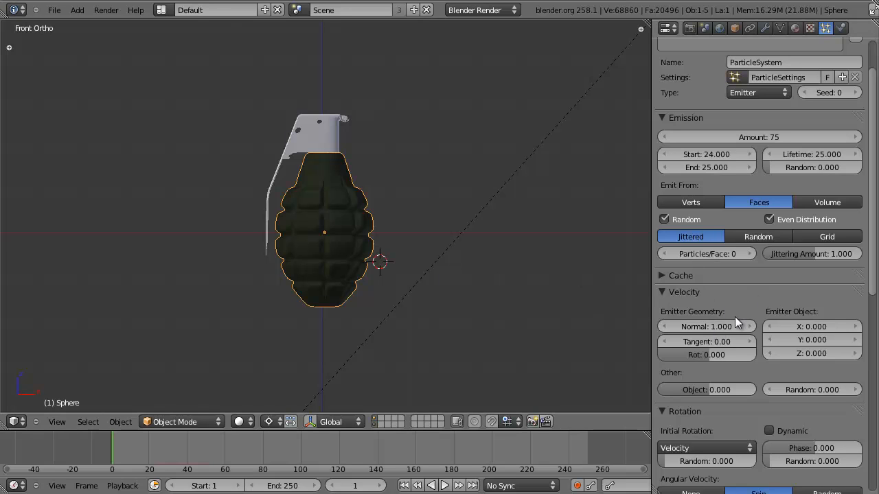
pyautogui.click(710, 327)
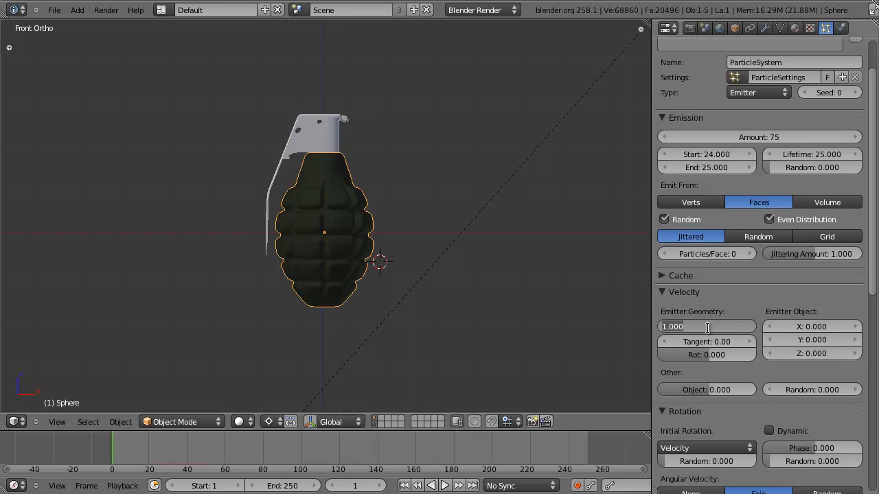
pyautogui.write('0.1')
pyautogui.press('Return')
pyautogui.click(709, 329)
pyautogui.write('60')
pyautogui.press('Return')
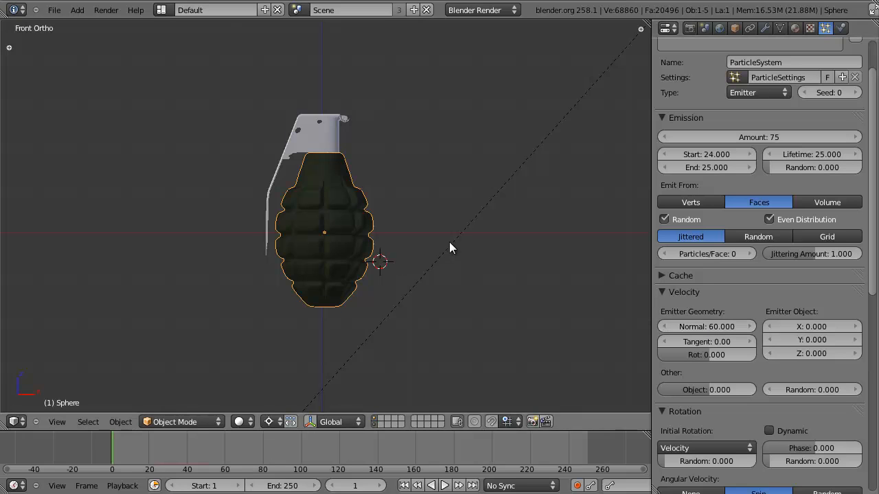
# Play the animation from a wider view to check how far the fragments fly, and stop it
pyautogui.scroll(-4, 449, 244)
pyautogui.hotkey('alt', 'a')
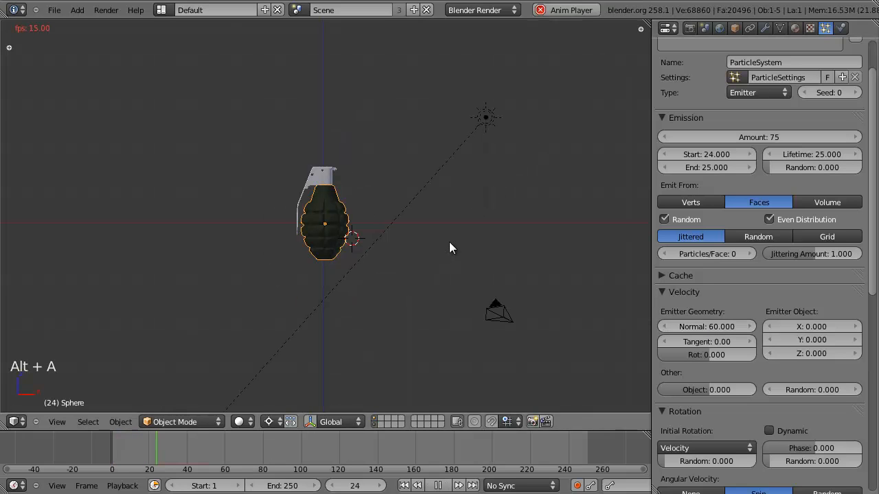
pyautogui.scroll(-5, 450, 244)
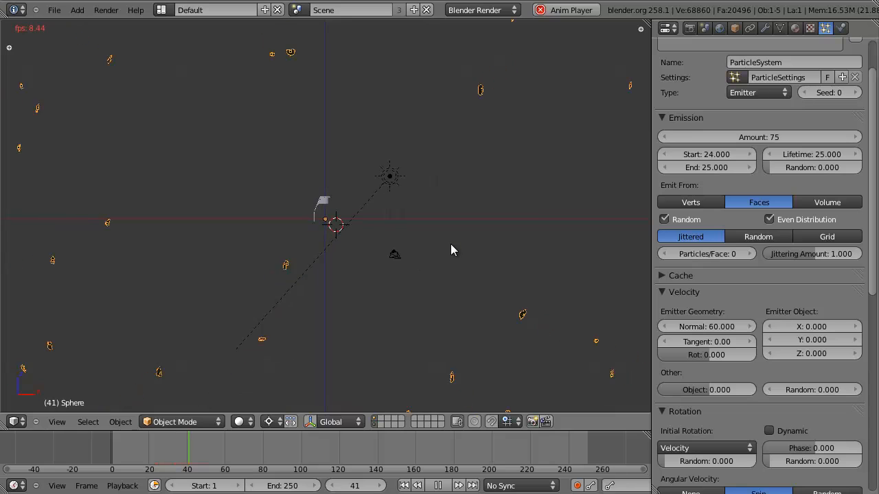
pyautogui.press('Escape')
# Collapse the unneeded particle settings and set the particle render type to None
pyautogui.scroll(-5, 783, 302)
pyautogui.scroll(4, 682, 273)
pyautogui.click(661, 253)
pyautogui.scroll(3, 749, 307)
pyautogui.scroll(-6, 699, 216)
pyautogui.click(660, 192)
pyautogui.click(690, 209)
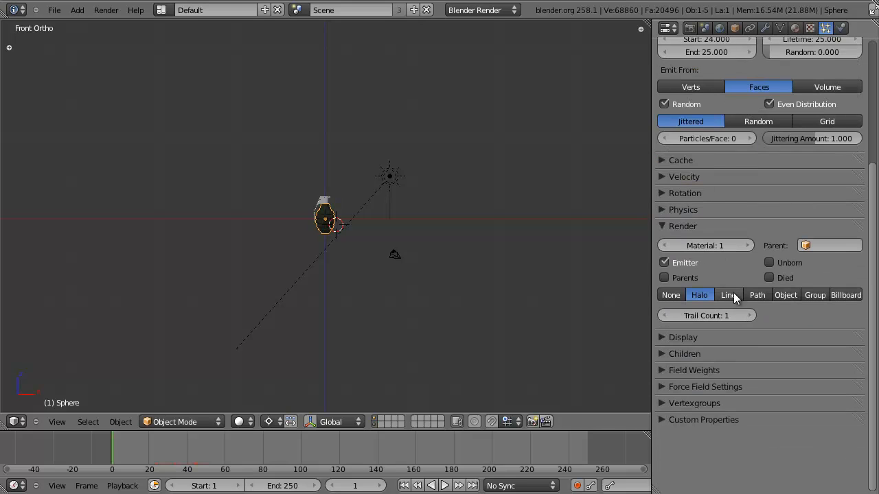
pyautogui.click(671, 295)
# Play the animation, pause it at frame 29 and inspect the spread of the flying fragments
pyautogui.scroll(8, 257, 260)
pyautogui.hotkey('alt', 'a')
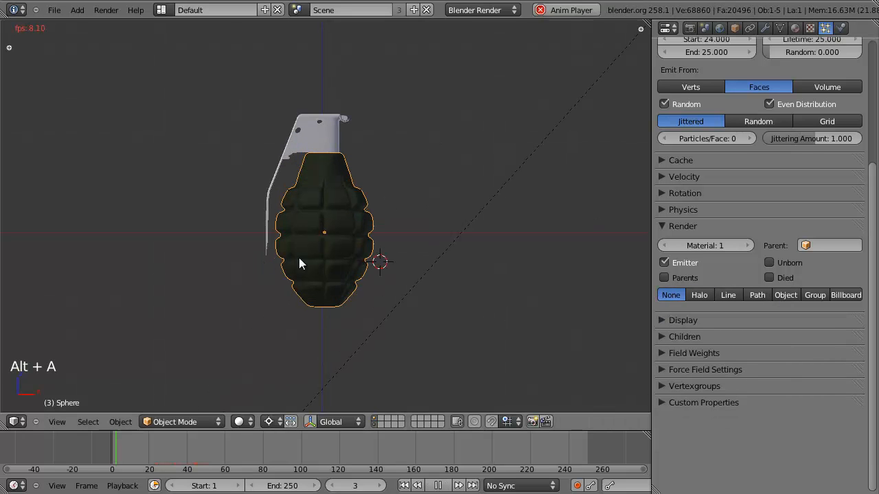
pyautogui.scroll(-3, 318, 255)
pyautogui.hotkey('alt', 'a')
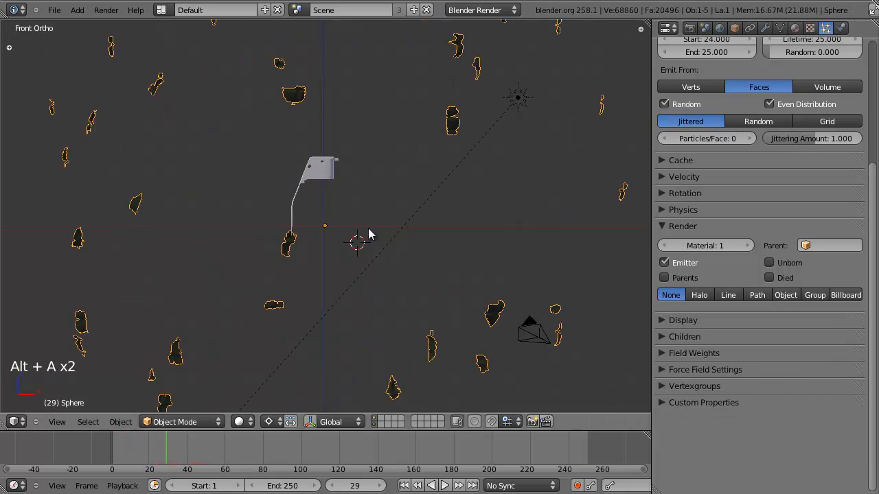
pyautogui.scroll(3, 472, 132)
pyautogui.keyDown('shift'); pyautogui.moveTo(476, 149); pyautogui.dragTo(340, 327, button='middle'); pyautogui.keyUp('shift')
pyautogui.scroll(-7, 354, 329)
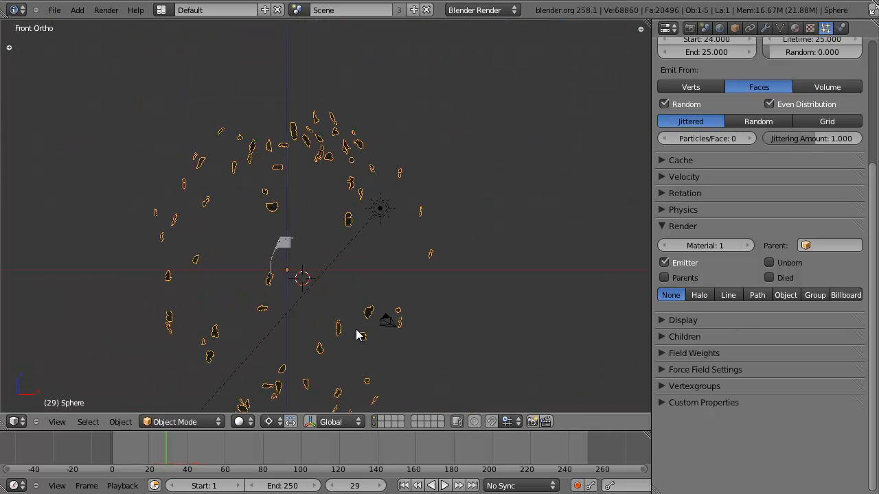
# Return to frame 1 and snap the 3D cursor to the grenade body's origin
pyautogui.click(404, 486)
pyautogui.scroll(4, 358, 257)
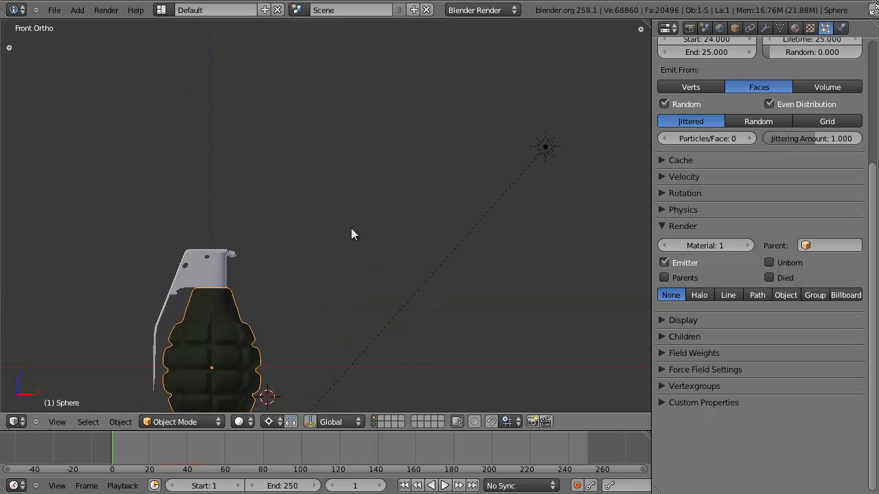
pyautogui.keyDown('shift'); pyautogui.moveTo(333, 252); pyautogui.dragTo(421, 246, button='middle'); pyautogui.keyUp('shift')
pyautogui.hotkey('shift', 's')
pyautogui.click(421, 248)
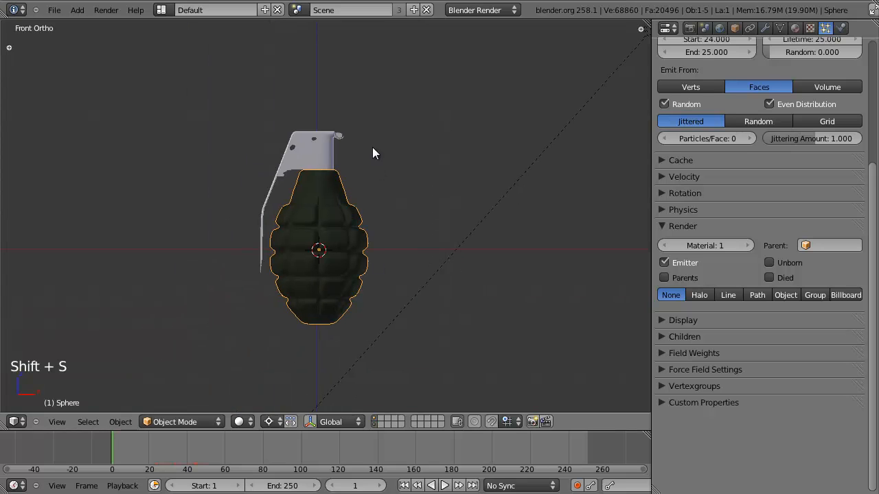
# Examine the particle system's display, force field, vertex group and field weight settings
pyautogui.click(664, 321)
pyautogui.click(664, 320)
pyautogui.click(664, 369)
pyautogui.click(664, 368)
pyautogui.click(664, 387)
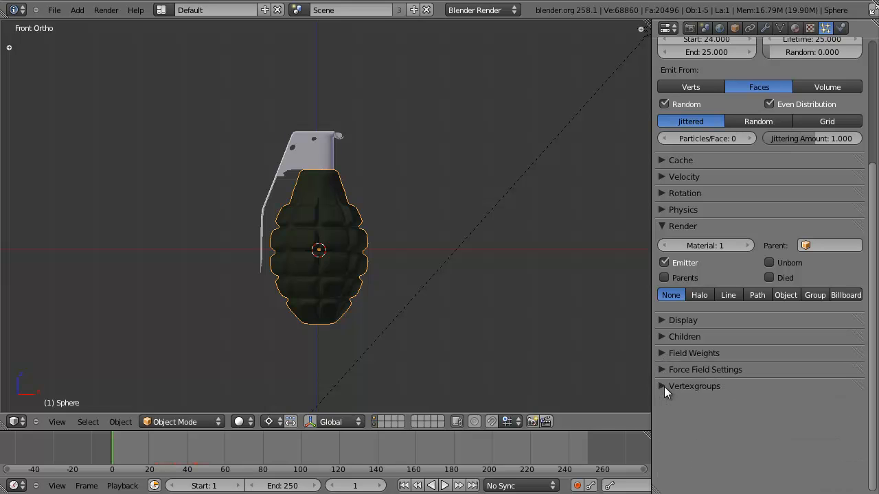
pyautogui.click(665, 386)
pyautogui.click(665, 354)
pyautogui.scroll(-3, 368, 285)
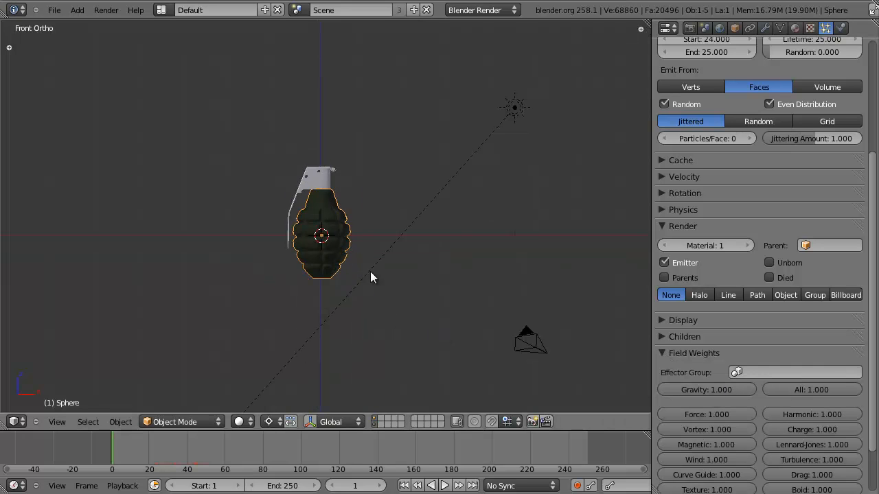
pyautogui.scroll(3, 775, 92)
pyautogui.scroll(3, 765, 200)
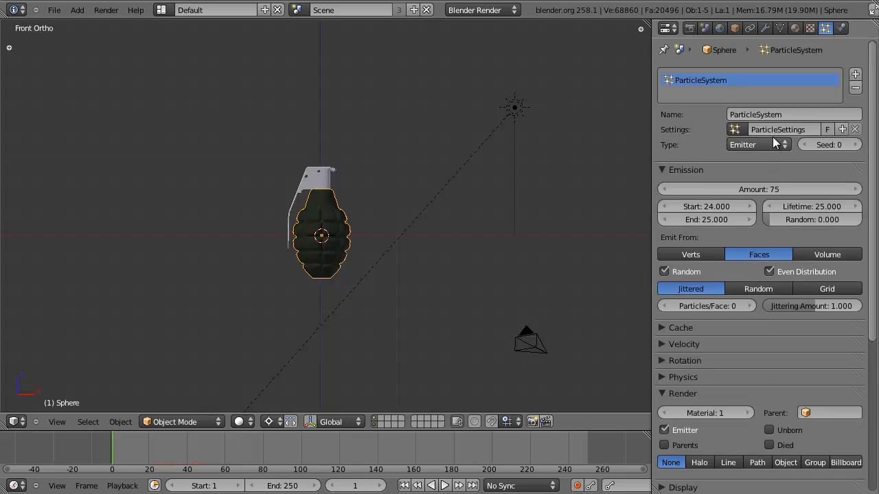
pyautogui.scroll(2, 371, 235)
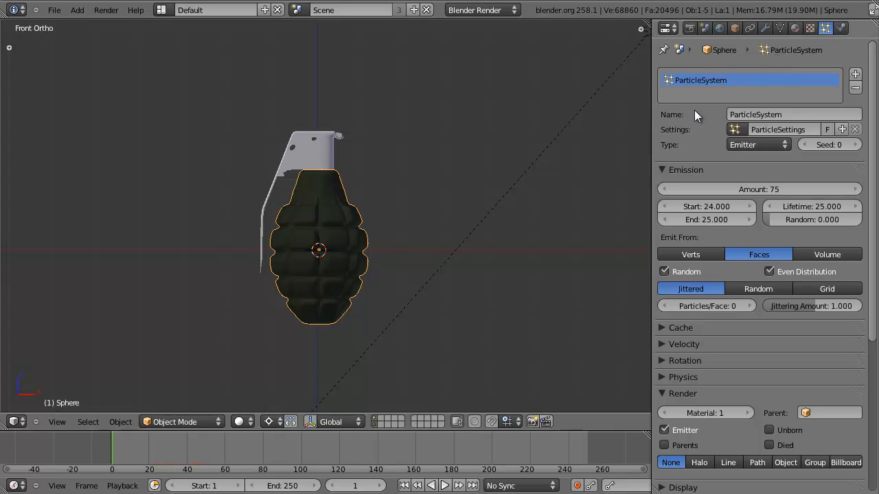
# Show the grenade body's modifiers and move the timeline to frame 26
pyautogui.click(769, 28)
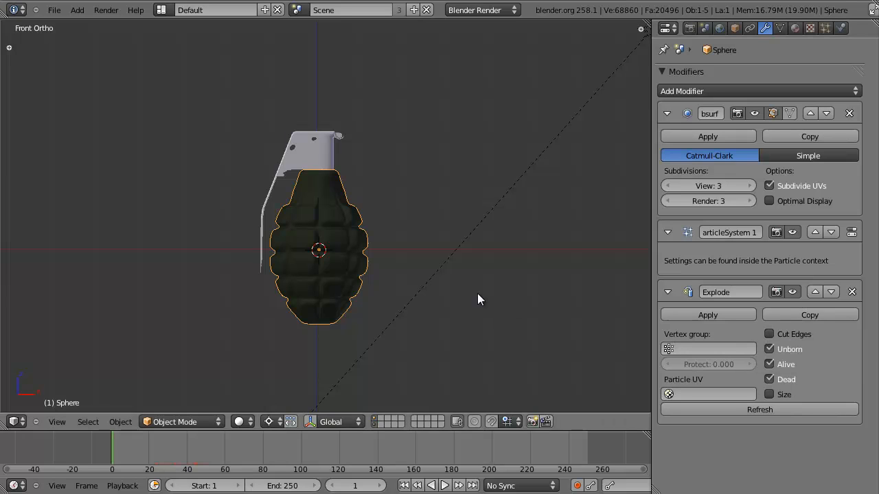
pyautogui.press('Up')
pyautogui.press('Up')
pyautogui.press('Up')
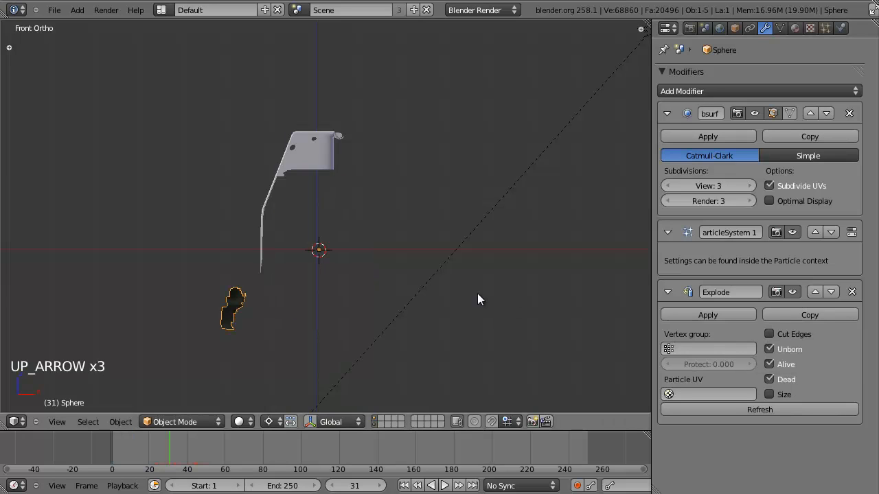
pyautogui.press('Down')
pyautogui.press('Right')
pyautogui.press('Right')
pyautogui.press('Right')
pyautogui.press('Right')
pyautogui.press('Right')
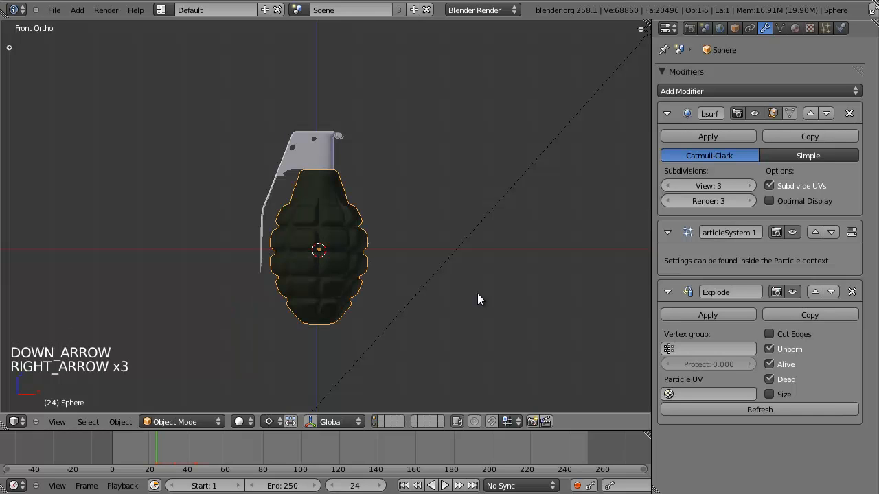
# Examine the edges of several fragments up close at frame 26
pyautogui.scroll(5, 324, 267)
pyautogui.scroll(5, 436, 250)
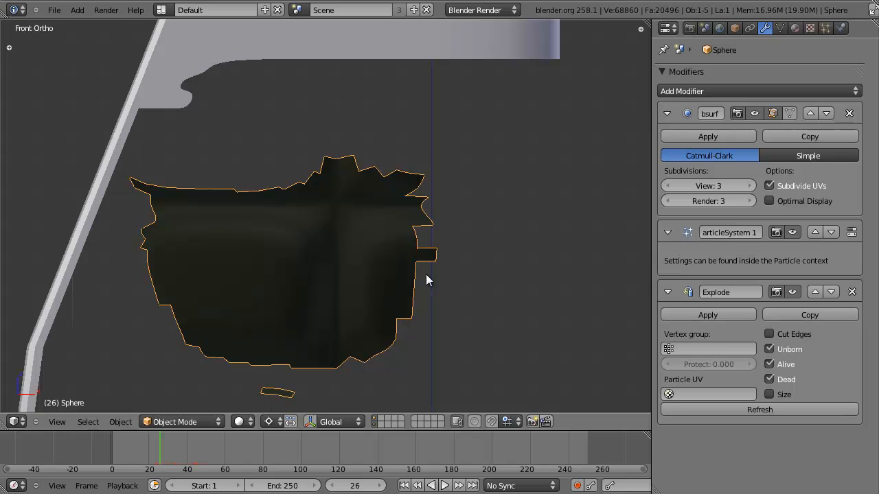
pyautogui.scroll(-6, 426, 266)
pyautogui.scroll(-4, 420, 291)
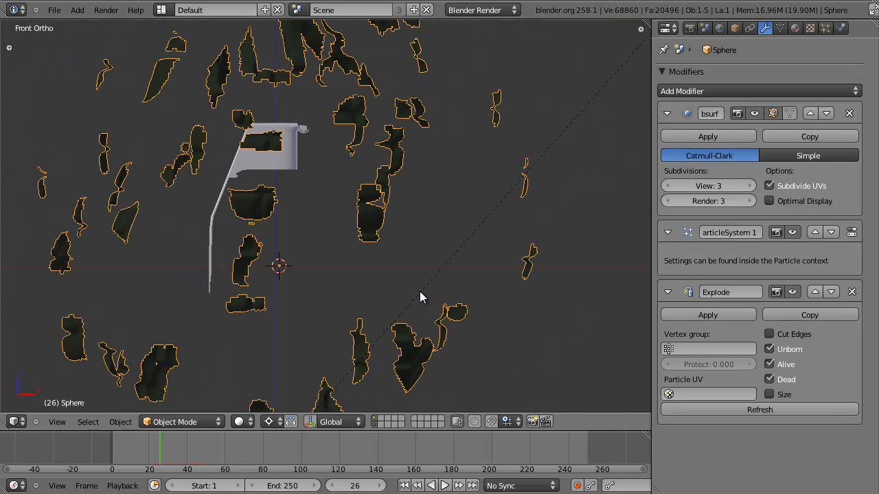
pyautogui.scroll(6, 368, 266)
pyautogui.keyDown('shift'); pyautogui.moveTo(376, 269); pyautogui.dragTo(352, 271, button='middle'); pyautogui.keyUp('shift')
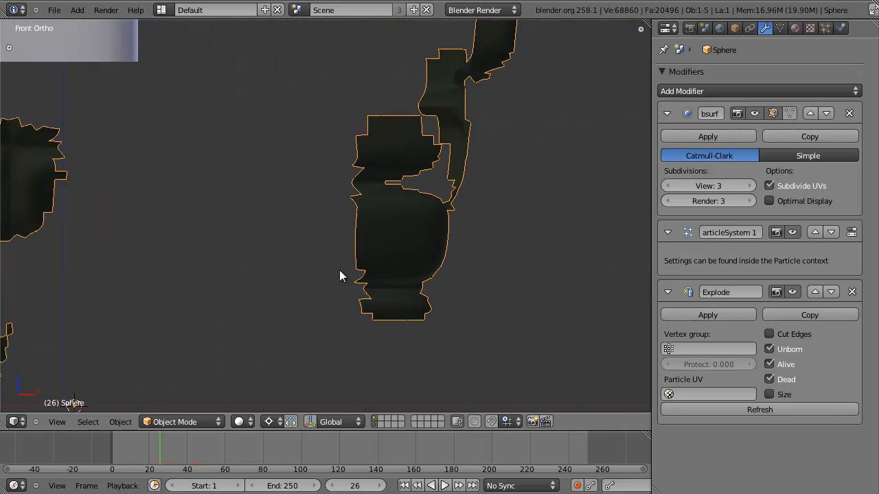
pyautogui.scroll(-2, 340, 269)
pyautogui.keyDown('shift'); pyautogui.moveTo(265, 264); pyautogui.dragTo(374, 266, button='middle'); pyautogui.keyUp('shift')
# Enable Cut Edges in the Explode modifier and inspect the edges of the fragments
pyautogui.click(786, 336)
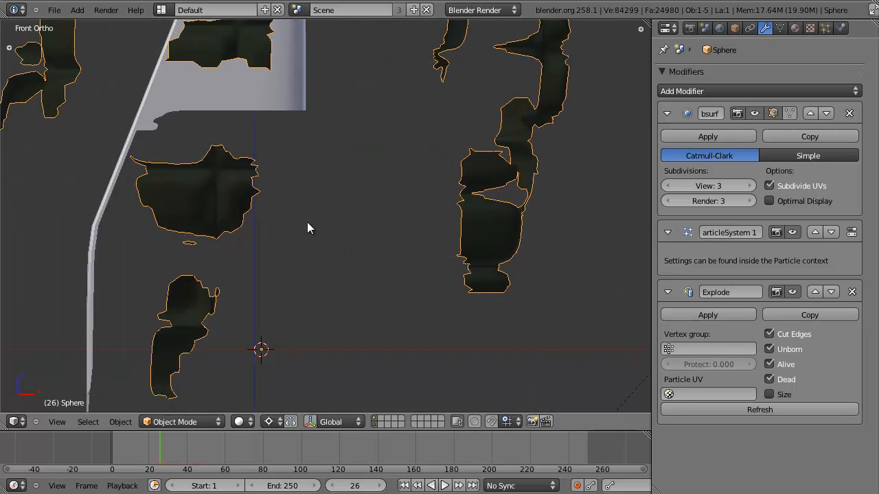
pyautogui.scroll(3, 283, 200)
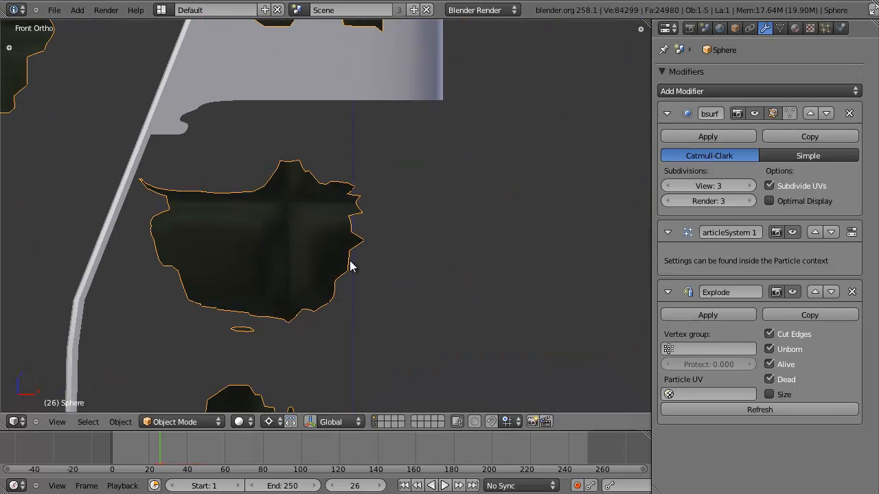
pyautogui.scroll(-3, 354, 235)
pyautogui.keyDown('shift'); pyautogui.moveTo(348, 231); pyautogui.dragTo(280, 137, button='middle'); pyautogui.keyUp('shift')
pyautogui.scroll(3, 385, 229)
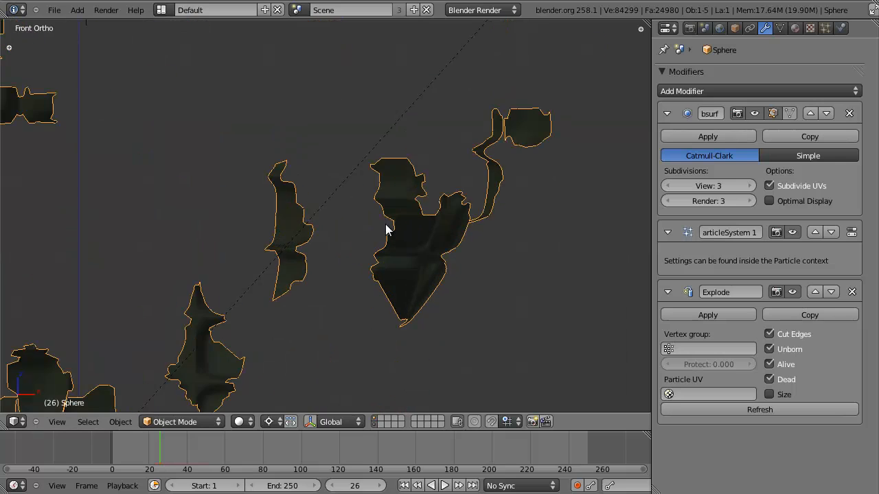
pyautogui.scroll(-5, 385, 230)
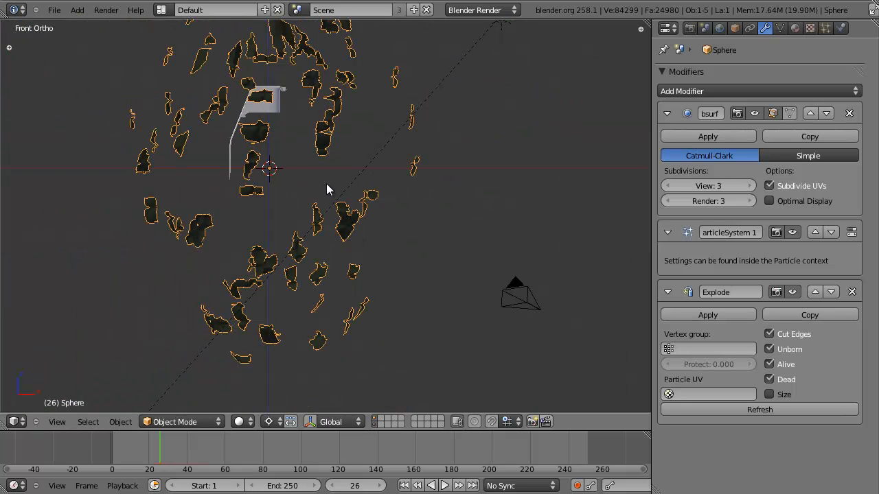
pyautogui.keyDown('shift'); pyautogui.moveTo(327, 179); pyautogui.dragTo(344, 239, button='middle'); pyautogui.keyUp('shift')
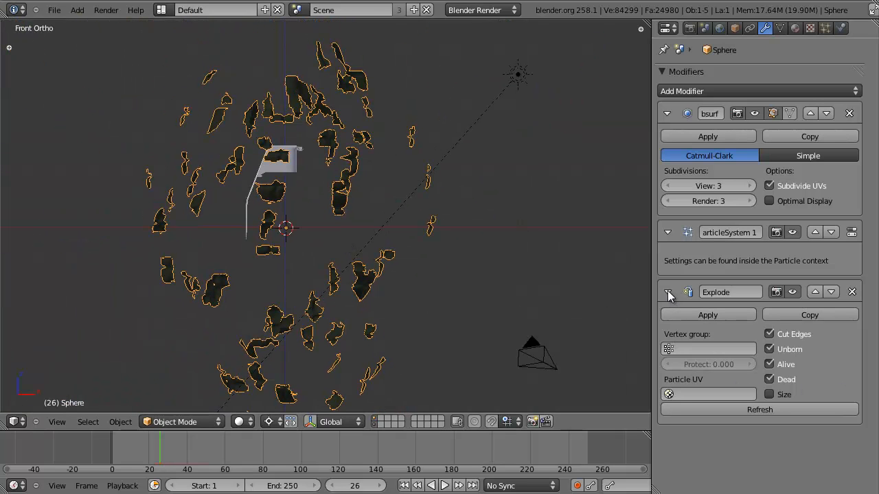
# Examine the thin grenade fragments up close from several angles
pyautogui.scroll(3, 420, 222)
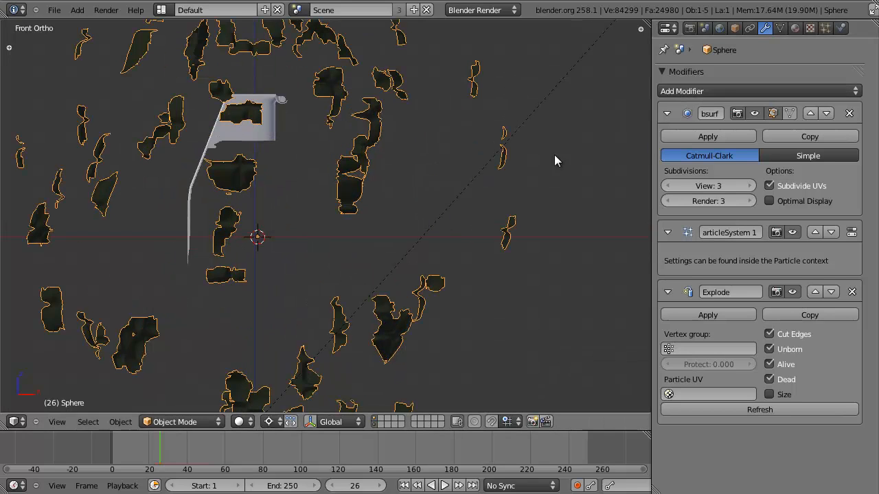
pyautogui.click(718, 93)
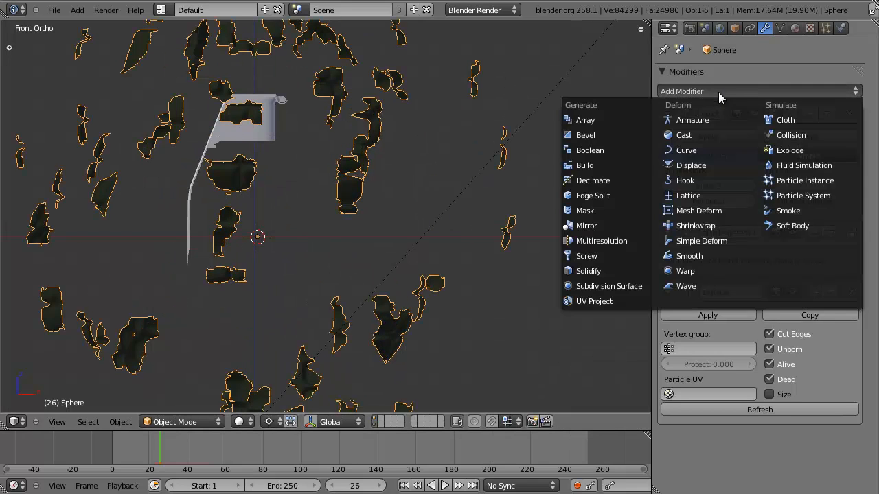
pyautogui.click(597, 286)
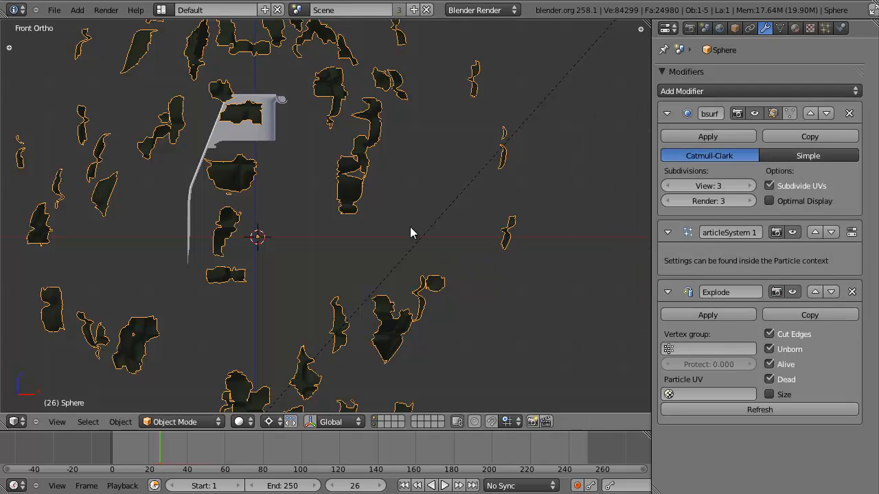
pyautogui.scroll(3, 398, 223)
pyautogui.moveTo(375, 208); pyautogui.dragTo(361, 253, button='middle')
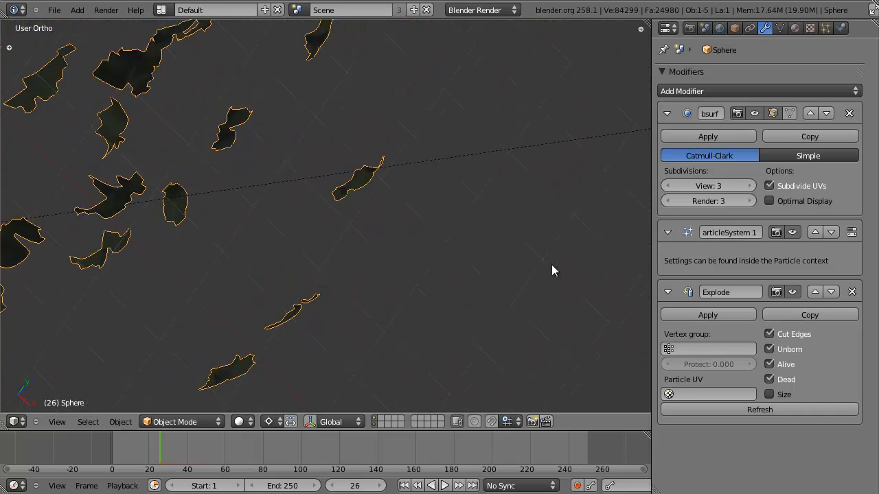
pyautogui.moveTo(436, 328); pyautogui.dragTo(302, 237, button='middle')
# Add a Solidify modifier to the grenade body after the Explode modifier
pyautogui.click(703, 88)
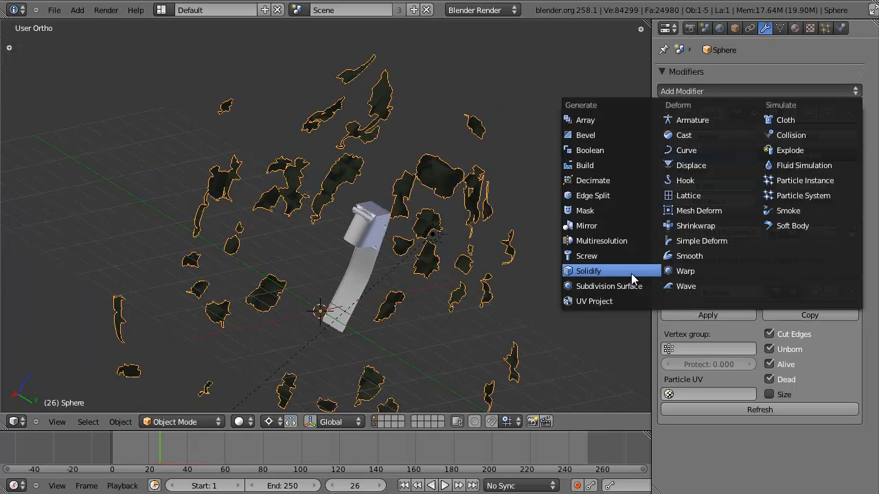
pyautogui.click(617, 270)
pyautogui.scroll(-2, 550, 286)
pyautogui.keyDown('shift'); pyautogui.moveTo(544, 293); pyautogui.dragTo(525, 151, button='middle'); pyautogui.keyUp('shift')
pyautogui.scroll(-3, 733, 385)
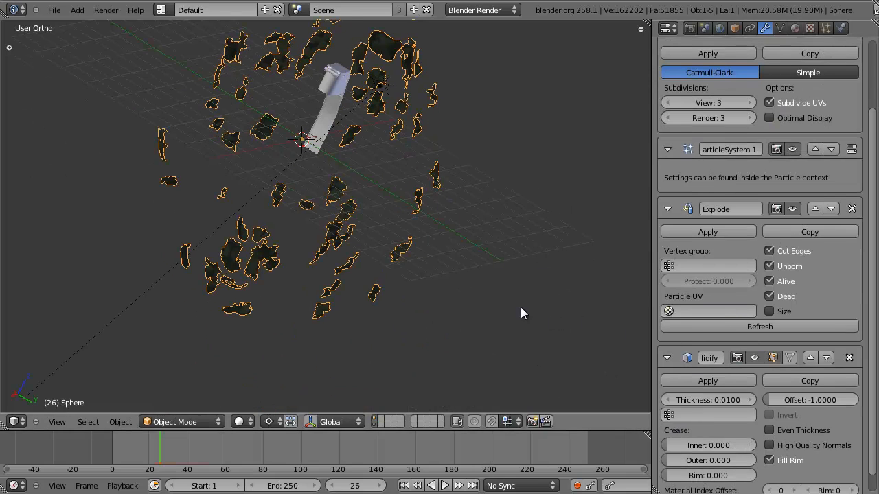
pyautogui.scroll(5, 459, 287)
pyautogui.scroll(-1, 750, 192)
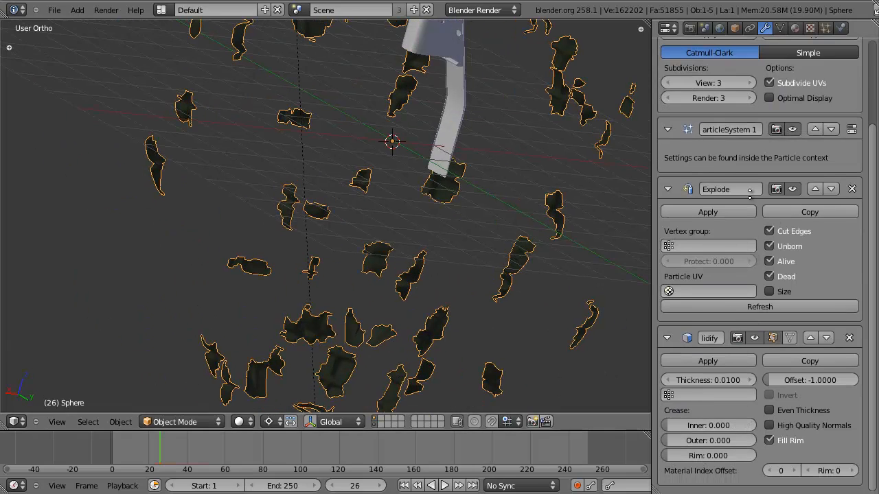
# Set the Solidify thickness to 0.1 and inspect the thickened fragments from different angles
pyautogui.click(719, 380)
pyautogui.write('0.1')
pyautogui.press('Return')
pyautogui.scroll(4, 436, 256)
pyautogui.scroll(-5, 302, 229)
pyautogui.scroll(6, 412, 314)
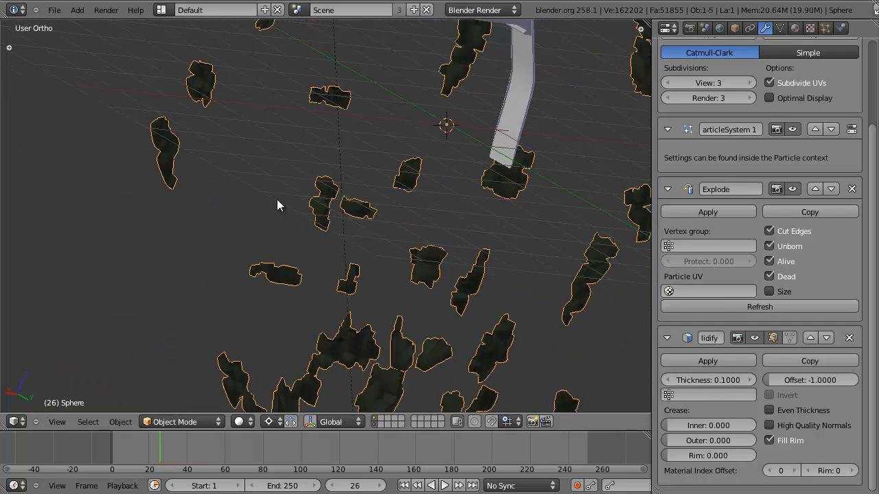
pyautogui.moveTo(367, 319); pyautogui.dragTo(369, 251, button='middle')
pyautogui.scroll(-6, 367, 317)
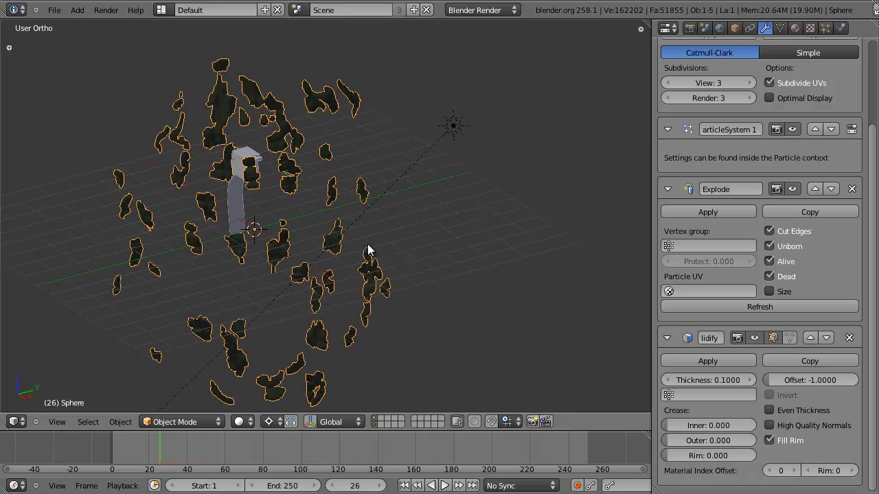
# Check the fragments' shading in front view and add an Edge Split modifier after the Solidify modifier
pyautogui.press('KP_1')
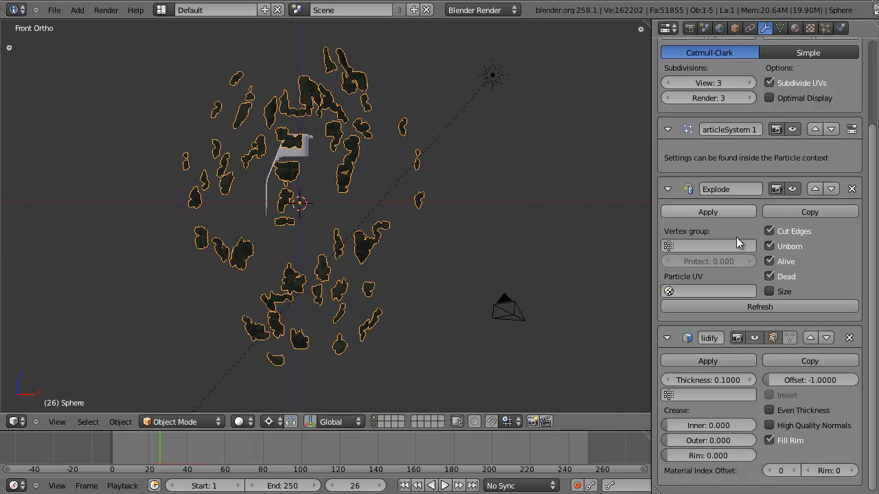
pyautogui.scroll(6, 489, 295)
pyautogui.scroll(3, 430, 231)
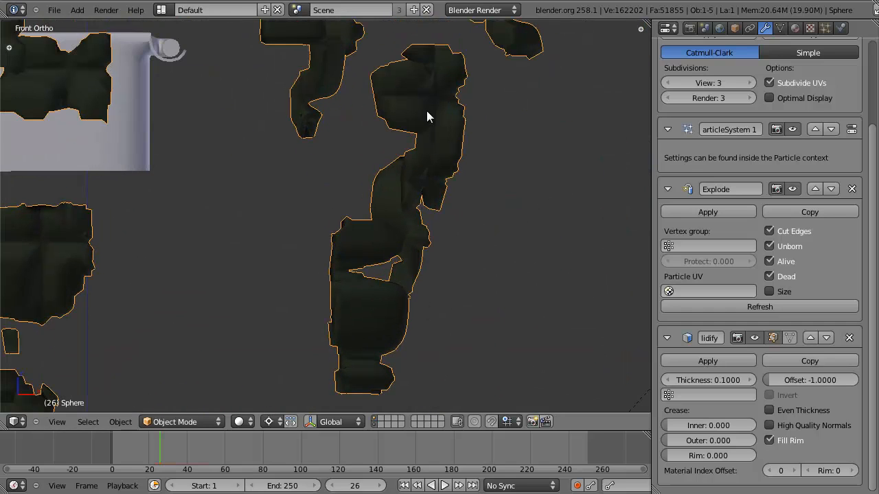
pyautogui.keyDown('shift'); pyautogui.moveTo(316, 244); pyautogui.dragTo(539, 215, button='middle'); pyautogui.keyUp('shift')
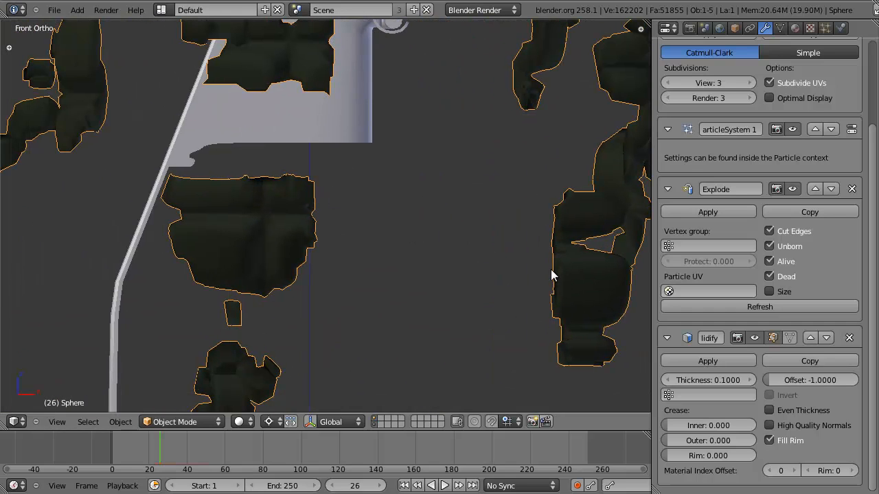
pyautogui.scroll(5, 747, 67)
pyautogui.click(733, 91)
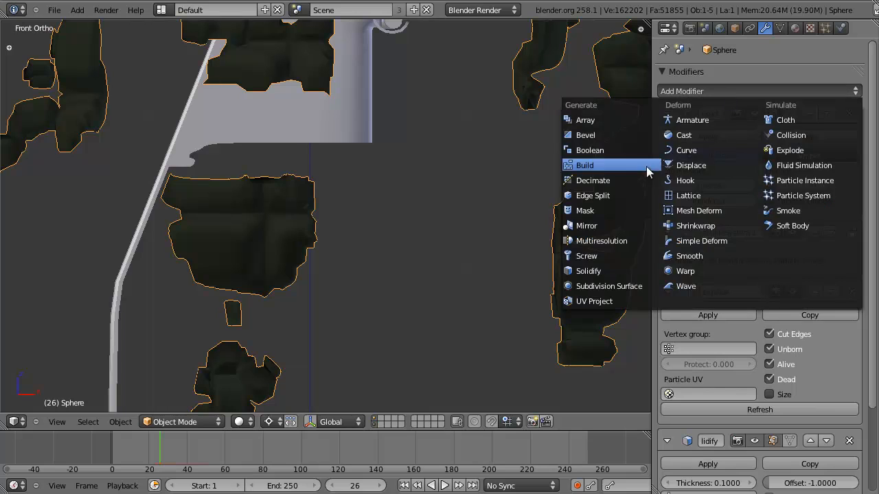
pyautogui.click(628, 198)
pyautogui.scroll(-6, 748, 323)
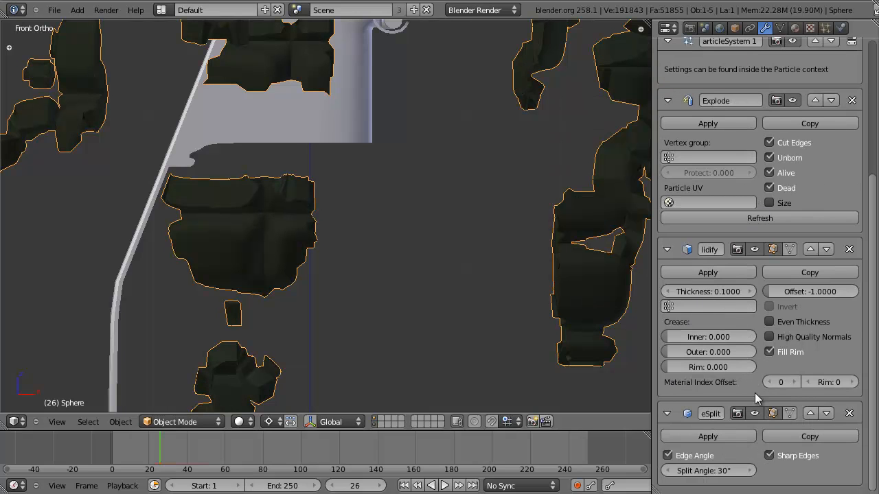
# Set the Edge Split modifier's split angle to 60° and inspect a single fragment
pyautogui.click(710, 471)
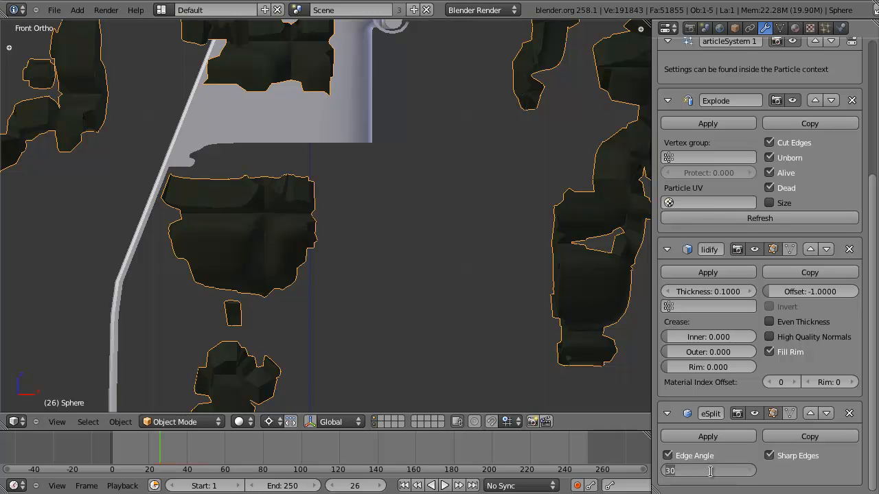
pyautogui.write('60')
pyautogui.press('Return')
pyautogui.scroll(-3, 485, 248)
pyautogui.keyDown('shift'); pyautogui.moveTo(486, 248); pyautogui.dragTo(333, 184, button='middle'); pyautogui.keyUp('shift')
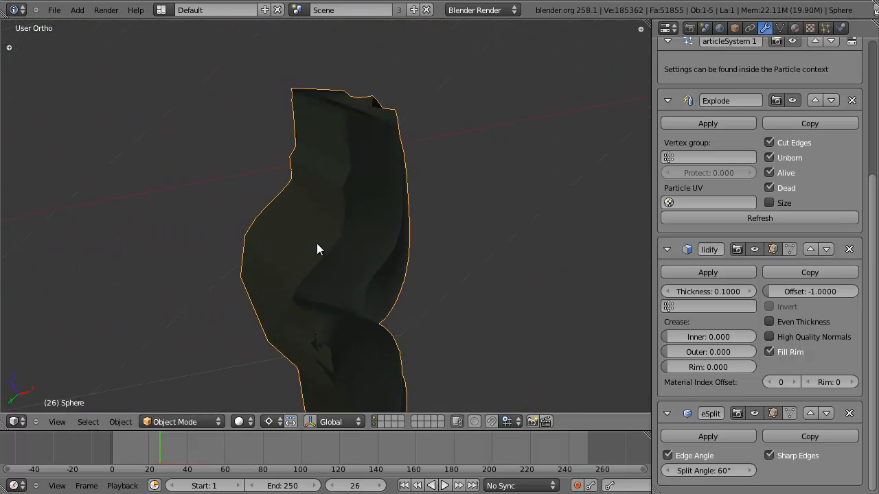
# Examine the exploded fragments' thickness and edge shading, both as a whole and up close
pyautogui.scroll(-7, 325, 224)
pyautogui.keyDown('shift'); pyautogui.moveTo(322, 262); pyautogui.dragTo(376, 154, button='middle'); pyautogui.keyUp('shift')
pyautogui.scroll(-4, 376, 154)
pyautogui.moveTo(333, 196); pyautogui.dragTo(609, 295, button='middle')
pyautogui.scroll(-4, 331, 268)
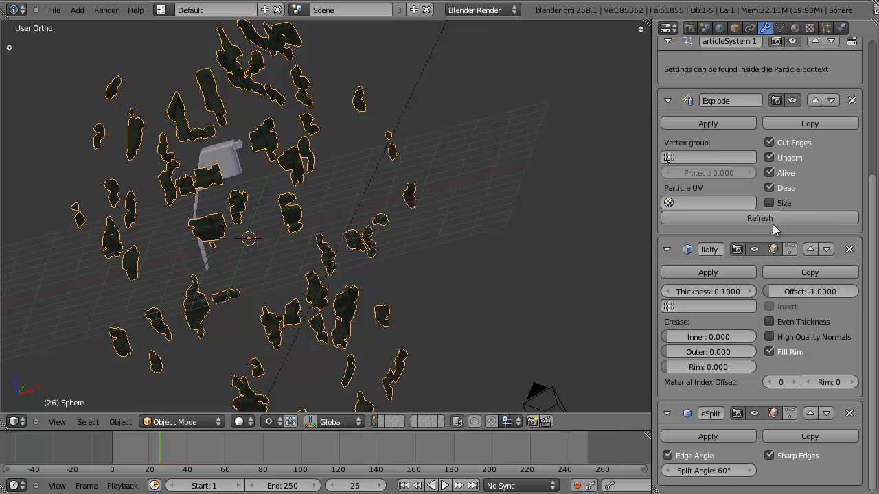
pyautogui.scroll(3, 363, 265)
pyautogui.keyDown('shift'); pyautogui.moveTo(292, 243); pyautogui.dragTo(406, 257, button='middle'); pyautogui.keyUp('shift')
pyautogui.keyDown('ctrl'); pyautogui.scroll(4, 480, 202); pyautogui.keyUp('ctrl')
pyautogui.scroll(1, 268, 238)
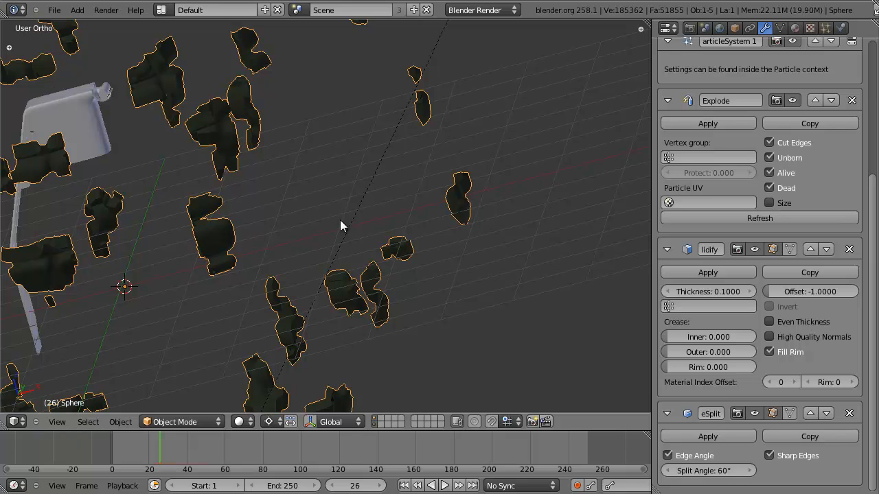
pyautogui.moveTo(370, 221); pyautogui.dragTo(359, 275, button='middle')
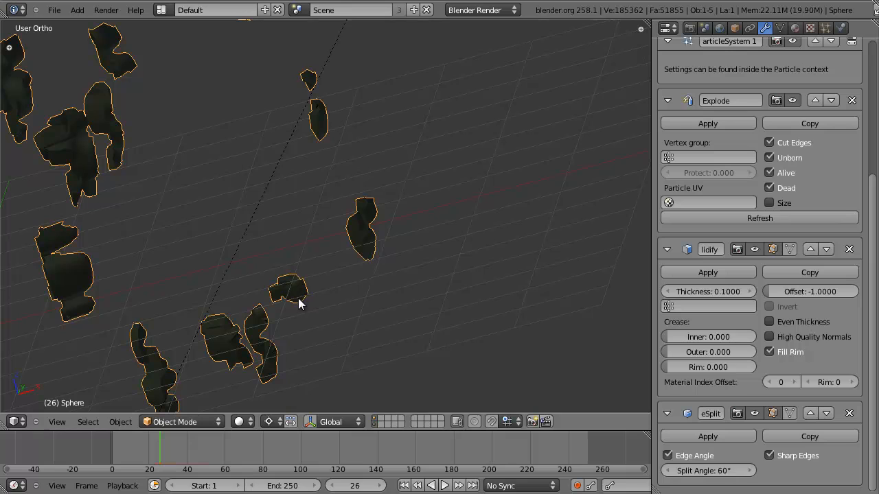
pyautogui.scroll(4, 420, 279)
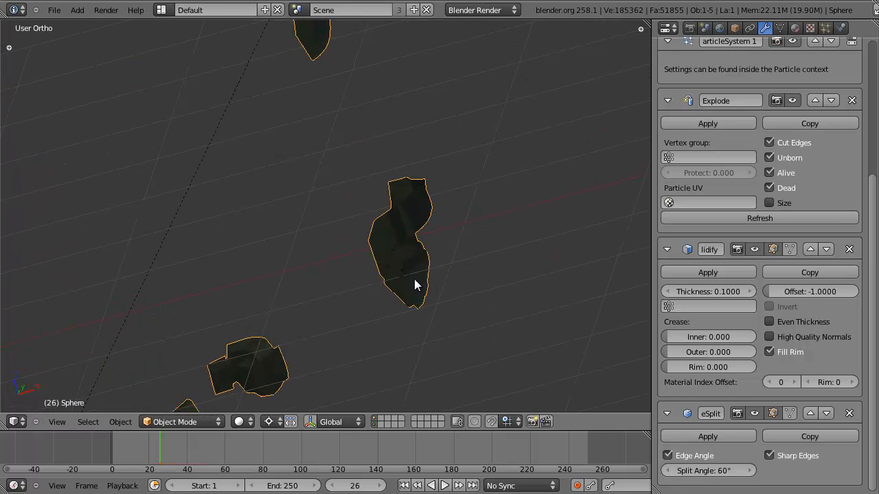
# Add a second material named InsideMetal to the grenade body and set its specular intensity to 0
pyautogui.click(795, 27)
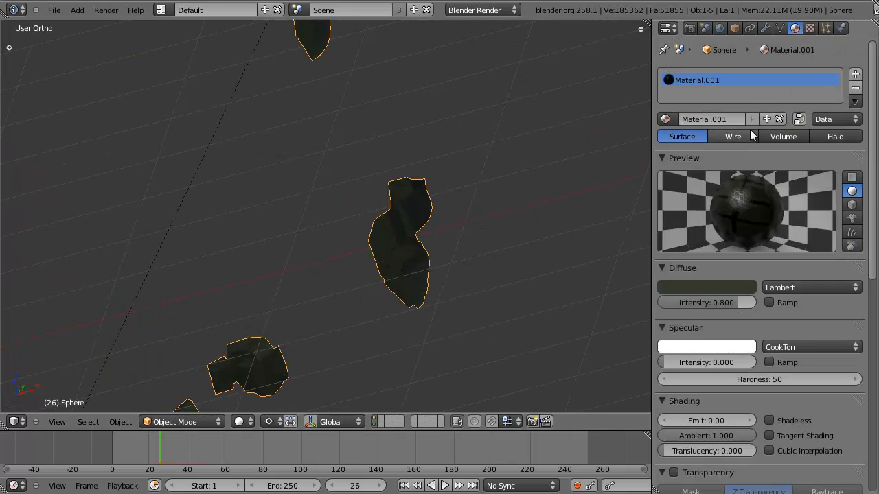
pyautogui.click(856, 75)
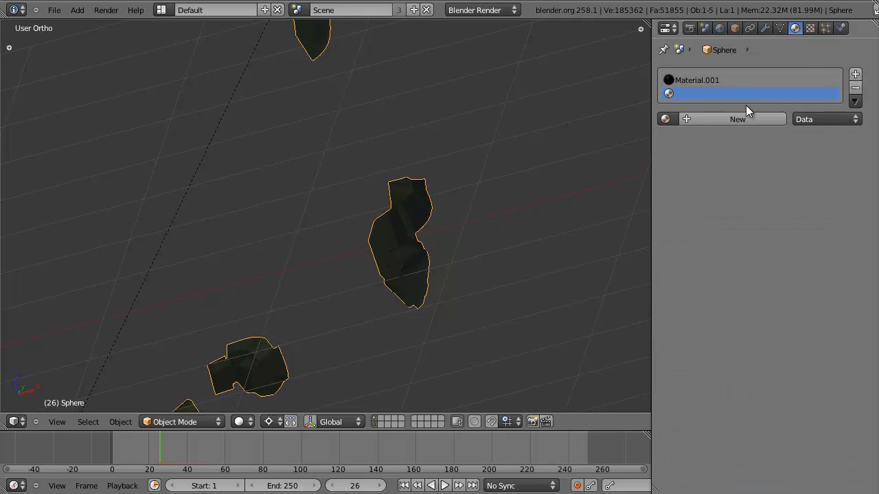
pyautogui.click(721, 118)
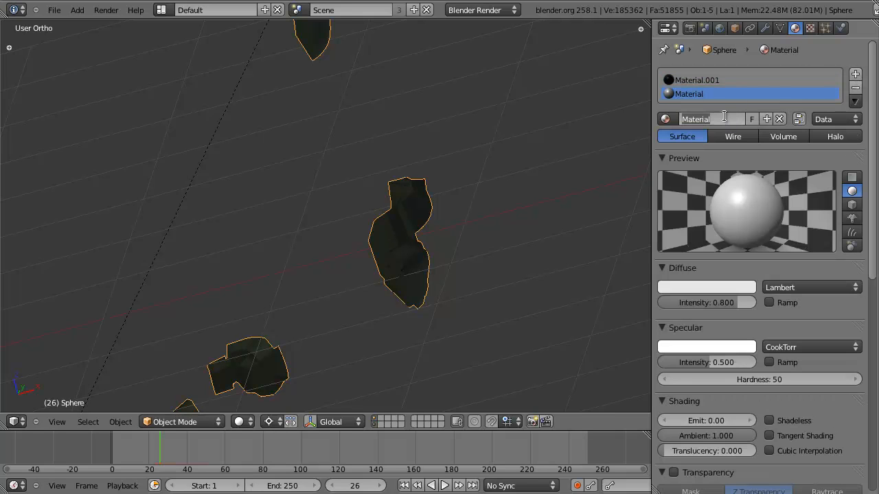
pyautogui.write('InsideMetal')
pyautogui.press('Return')
pyautogui.moveTo(706, 363); pyautogui.dragTo(645, 364)
pyautogui.scroll(-3, 391, 114)
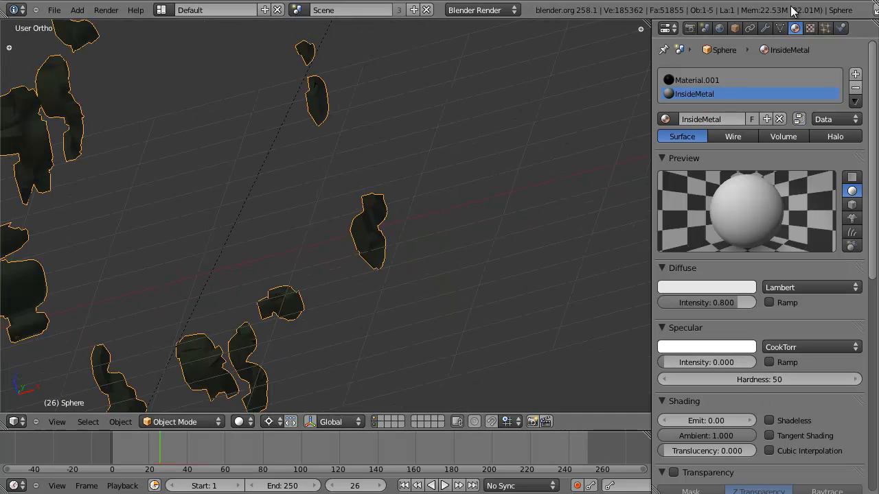
# Examine the Solidify modifier's material index offset, a fragment's inner side and the body's two material slots
pyautogui.click(768, 27)
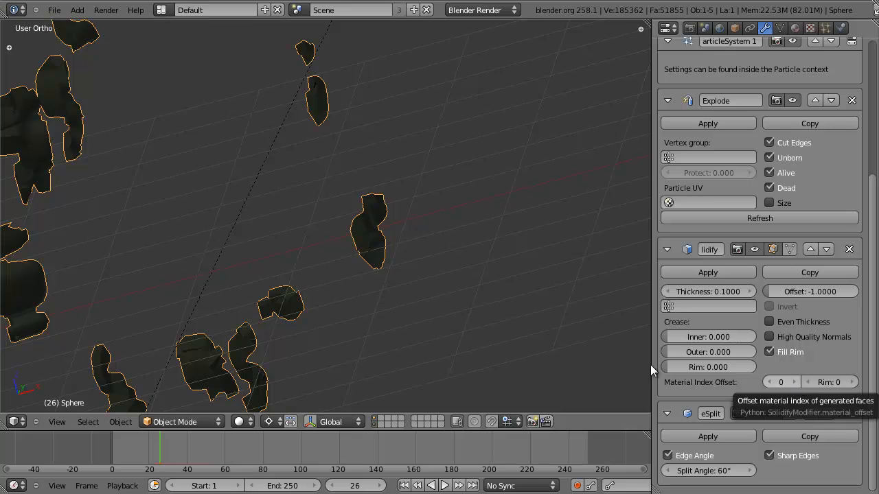
pyautogui.scroll(7, 331, 266)
pyautogui.moveTo(331, 267); pyautogui.dragTo(504, 257, button='middle')
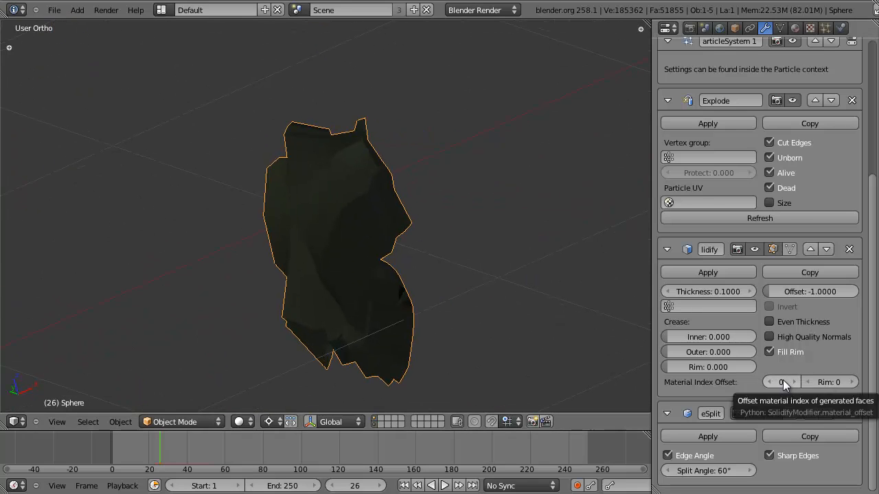
pyautogui.click(795, 27)
pyautogui.click(703, 80)
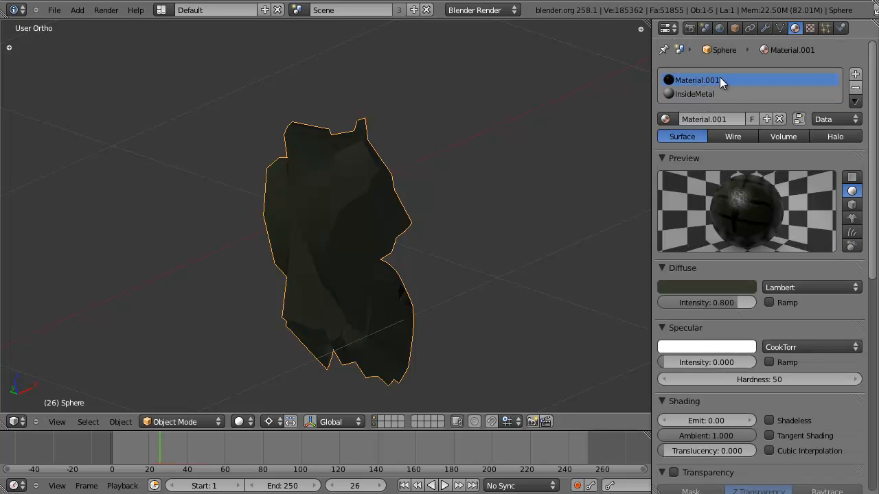
pyautogui.click(693, 93)
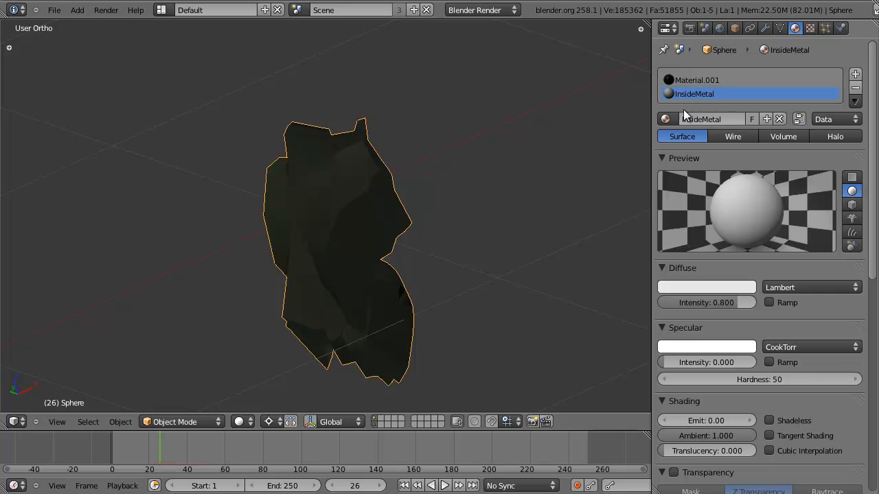
pyautogui.click(764, 29)
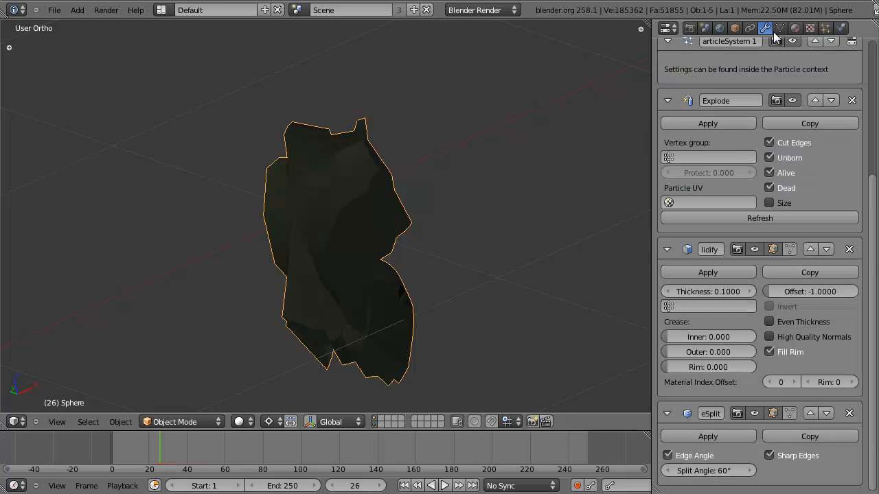
# Set the Solidify modifier's material index offset to 1 and inspect the inner faces of a fragment
pyautogui.click(794, 382)
pyautogui.scroll(5, 412, 233)
pyautogui.scroll(-6, 411, 230)
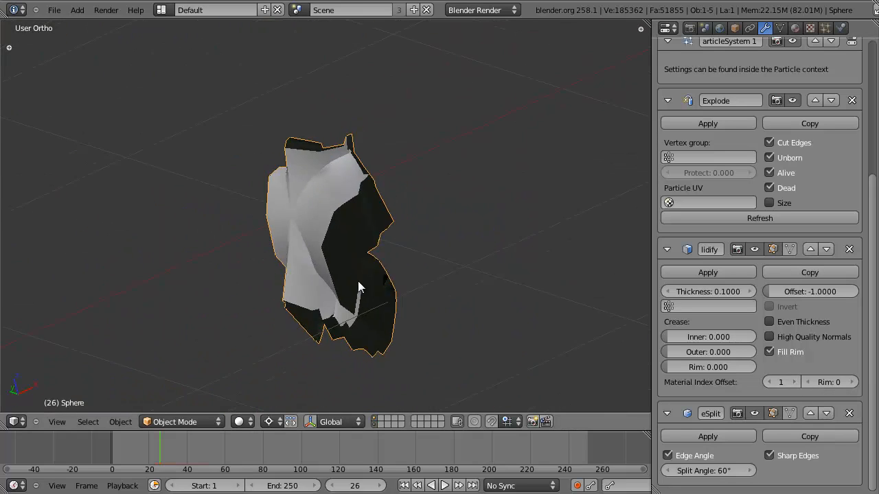
pyautogui.moveTo(360, 253); pyautogui.dragTo(322, 254, button='middle')
pyautogui.scroll(8, 378, 266)
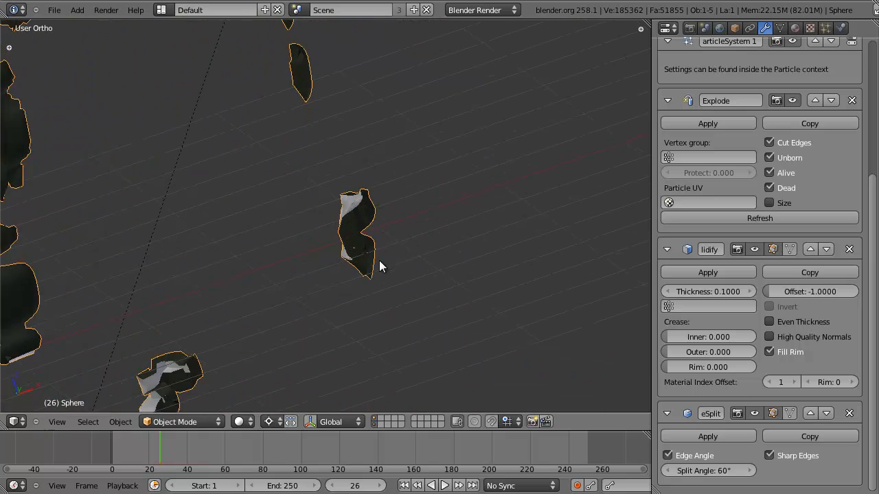
# Set the Solidify modifier's rim material offset to 1 and inspect the rims of the fragments
pyautogui.click(850, 382)
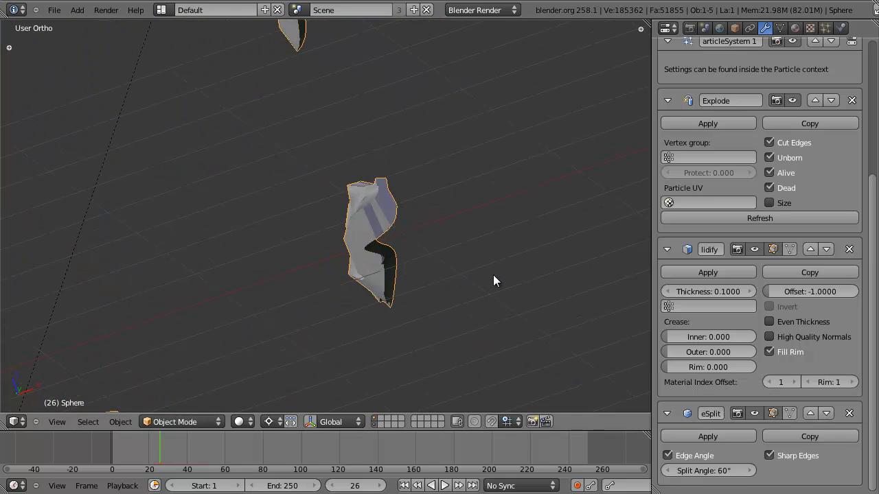
pyautogui.scroll(3, 381, 275)
pyautogui.moveTo(380, 275); pyautogui.dragTo(294, 185, button='middle')
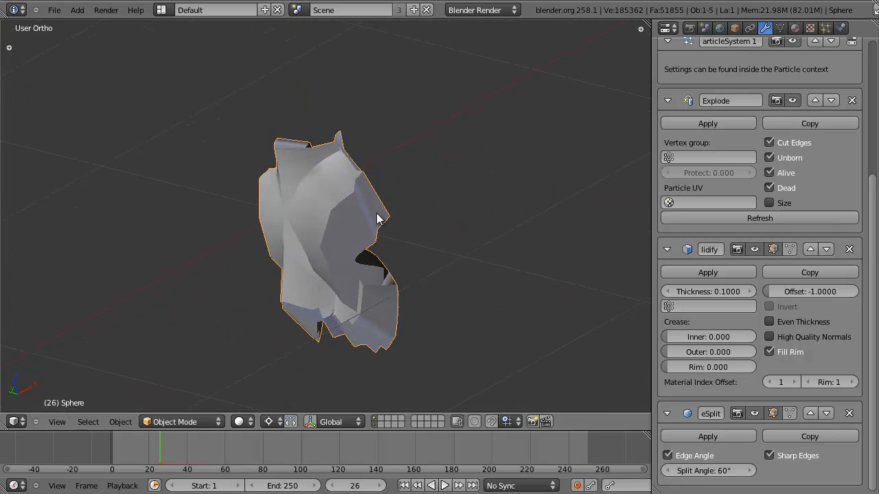
pyautogui.moveTo(480, 301); pyautogui.dragTo(399, 324, button='middle')
pyautogui.scroll(-6, 420, 323)
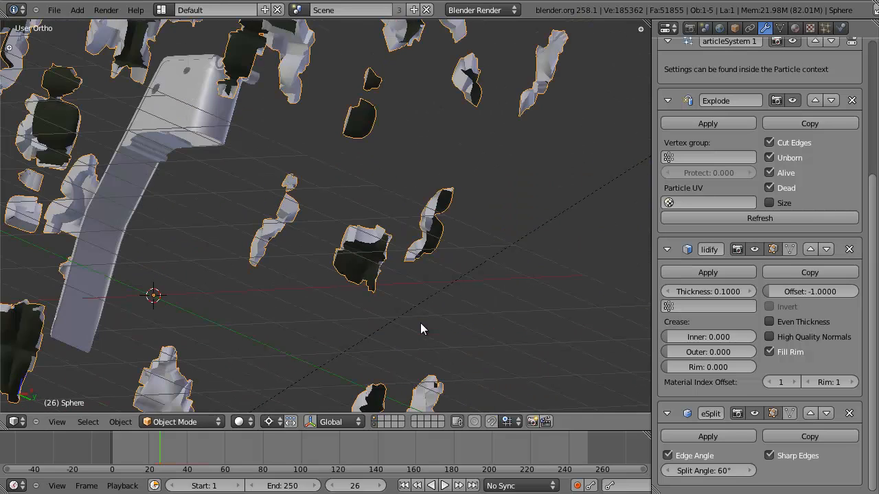
pyautogui.scroll(-4, 420, 323)
pyautogui.moveTo(292, 220); pyautogui.dragTo(377, 262, button='middle')
pyautogui.scroll(8, 412, 292)
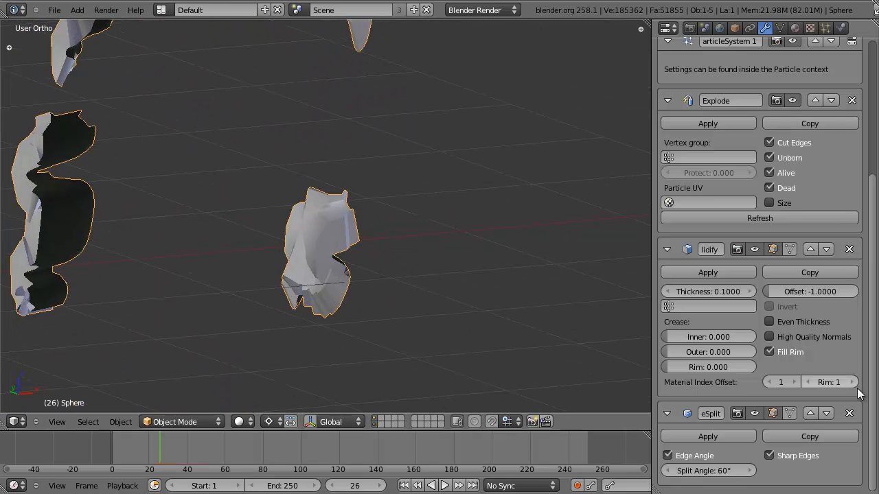
# Darken the InsideMetal material's diffuse colour to dark grey, check the fragments and save the file
pyautogui.click(795, 28)
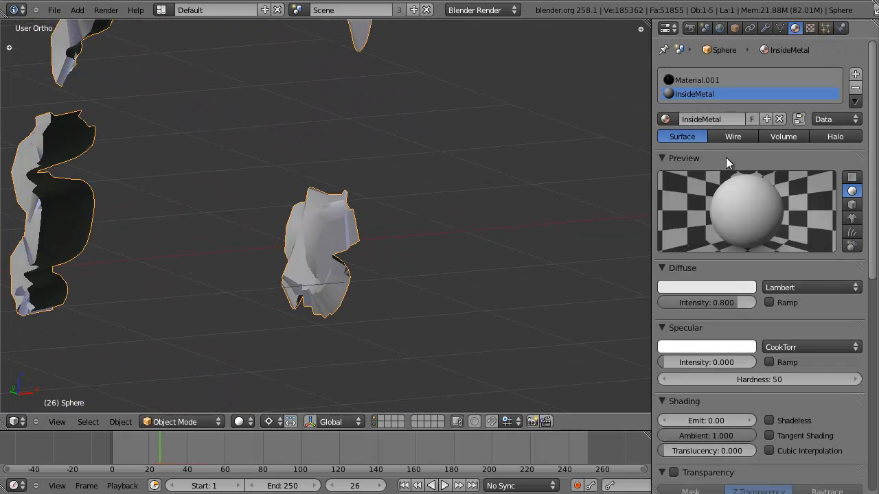
pyautogui.click(710, 287)
pyautogui.moveTo(745, 108); pyautogui.dragTo(745, 182)
pyautogui.moveTo(419, 206); pyautogui.dragTo(299, 305, button='middle')
pyautogui.scroll(-5, 323, 268)
pyautogui.moveTo(341, 238); pyautogui.dragTo(425, 231, button='middle')
pyautogui.hotkey('ctrl', 's')
# Examine how the grenade fragments spread from the camera and front views across frames 24 to 27
pyautogui.press('KP_0')
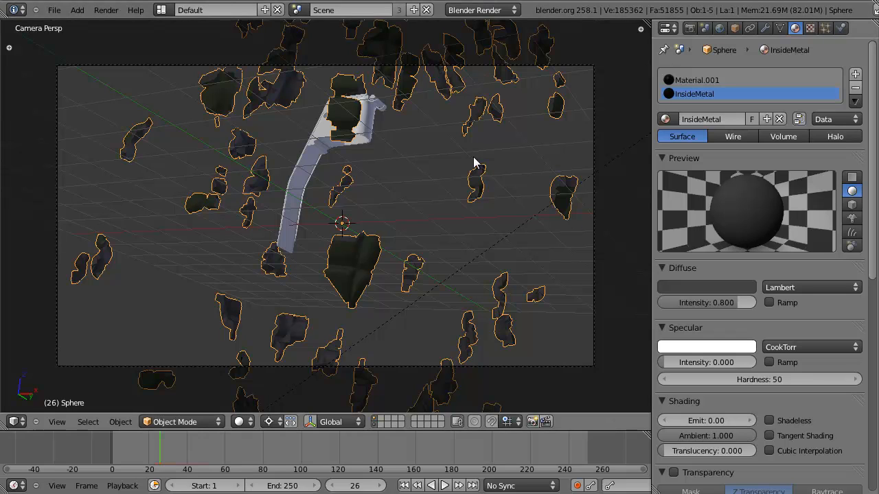
pyautogui.moveTo(478, 133); pyautogui.dragTo(440, 190, button='middle')
pyautogui.press('KP_1')
pyautogui.scroll(5, 375, 184)
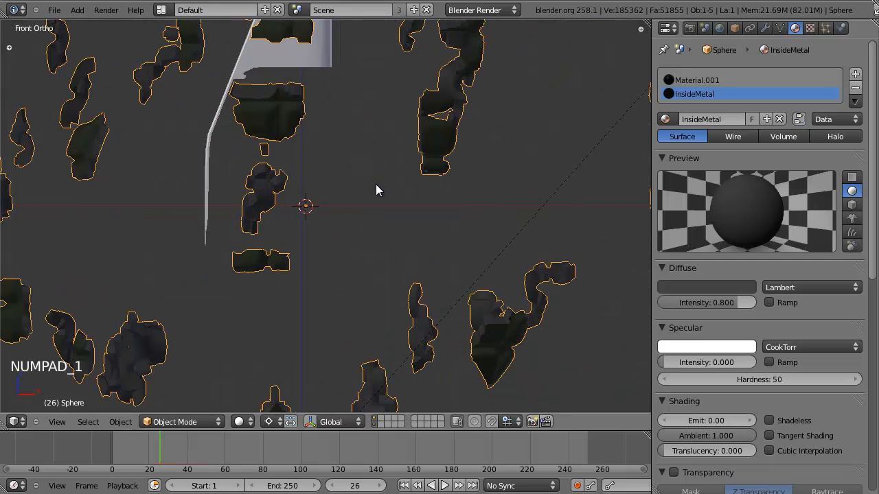
pyautogui.scroll(-3, 377, 184)
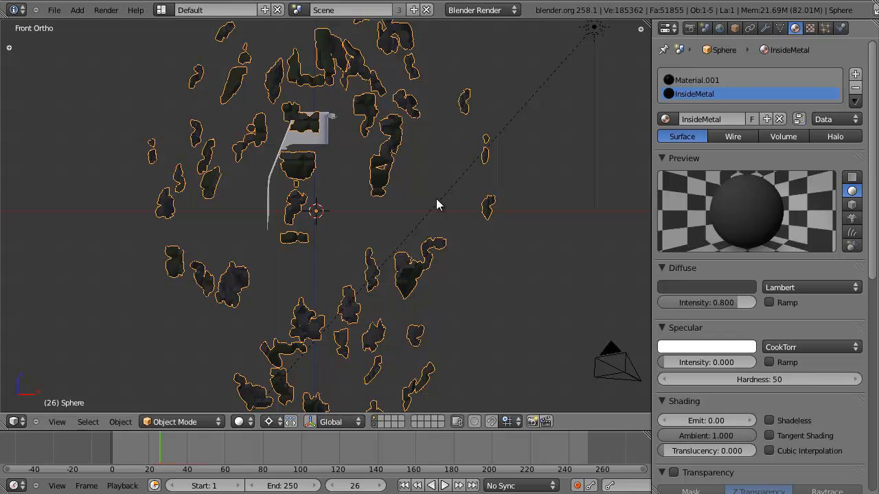
pyautogui.press('Left')
pyautogui.press('Left')
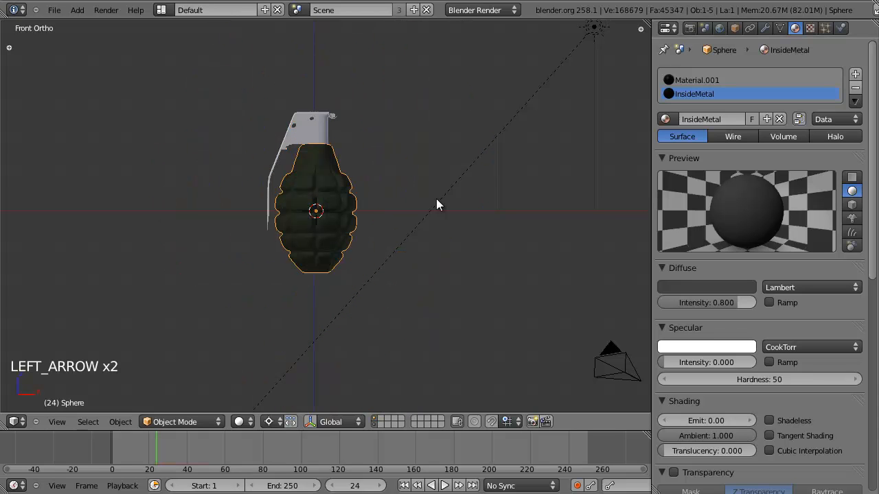
pyautogui.press('Right')
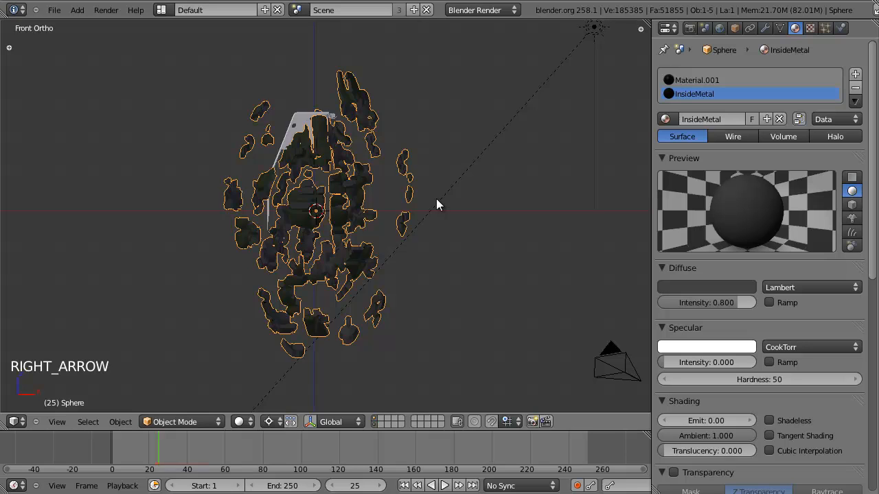
pyautogui.scroll(5, 369, 231)
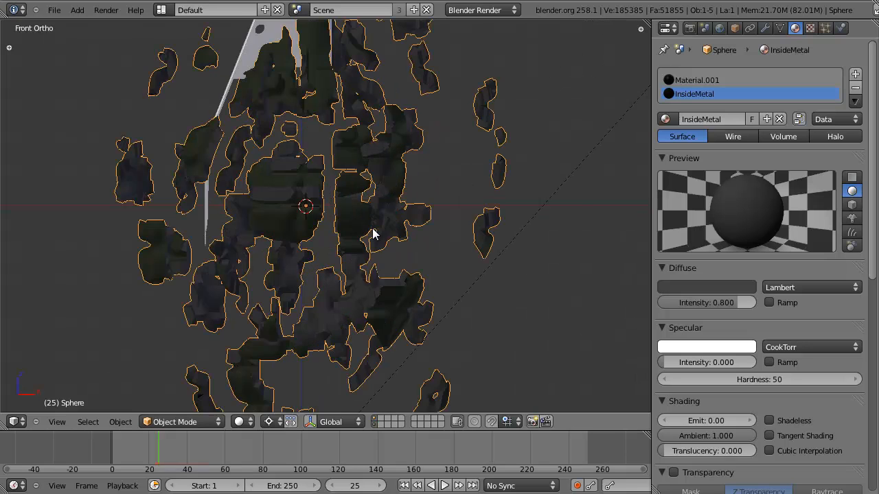
pyautogui.scroll(-3, 373, 226)
pyautogui.press('Right')
pyautogui.press('Right')
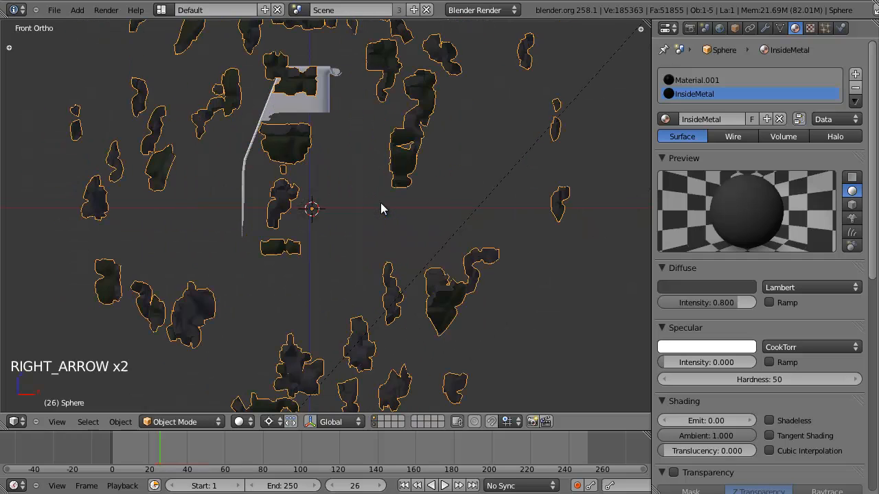
pyautogui.scroll(5, 427, 211)
pyautogui.scroll(-2, 427, 212)
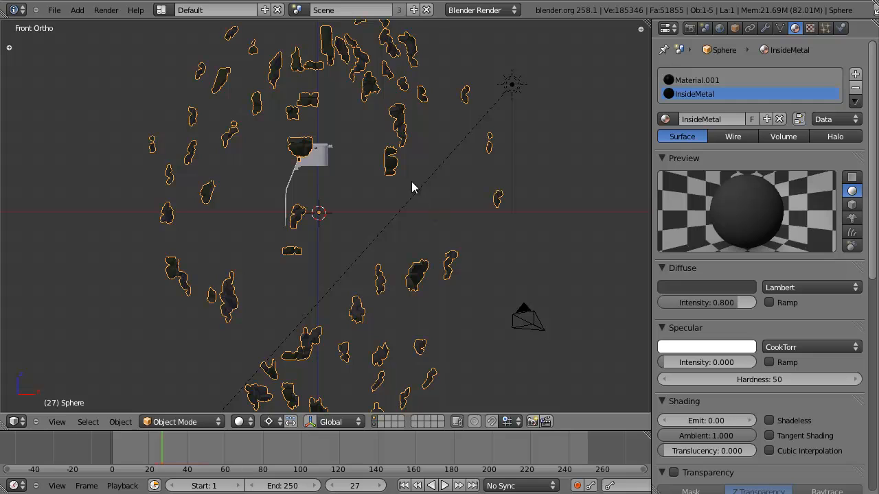
pyautogui.scroll(-2, 412, 186)
pyautogui.scroll(3, 412, 186)
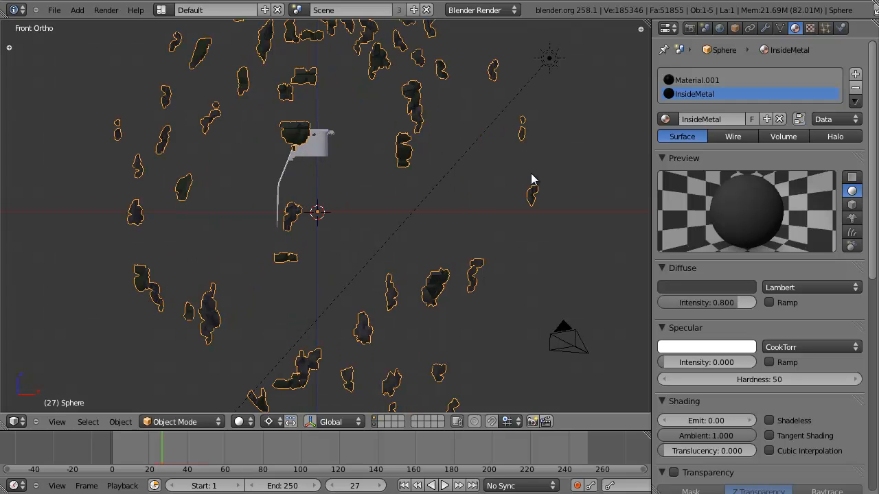
pyautogui.scroll(2, 484, 219)
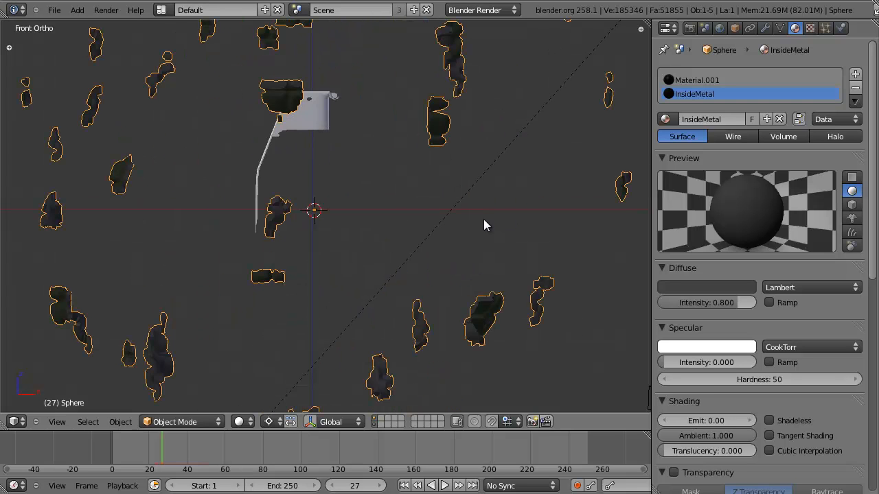
pyautogui.press('Left')
pyautogui.press('Left')
pyautogui.press('Left')
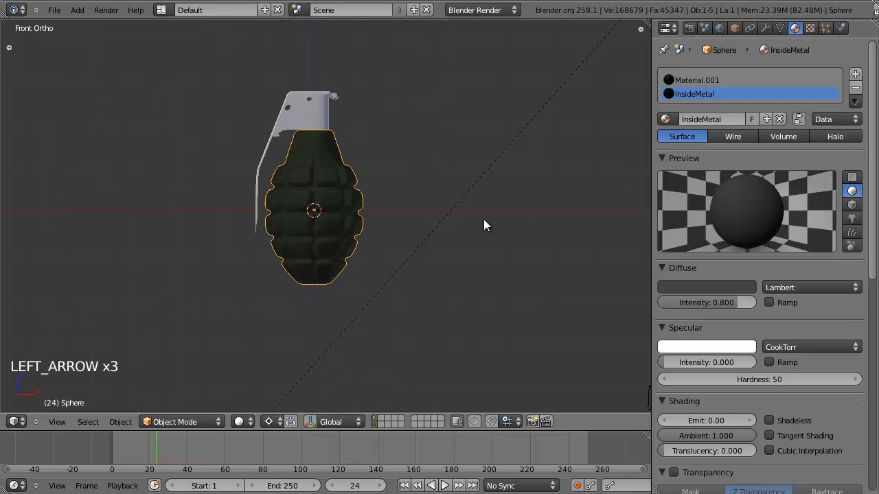
pyautogui.scroll(3, 315, 210)
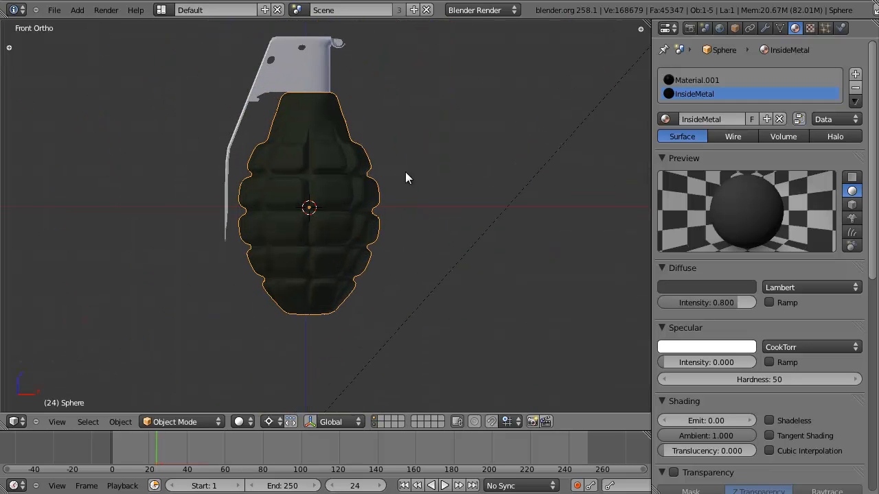
pyautogui.scroll(-5, 421, 178)
pyautogui.press('Right')
pyautogui.press('Right')
pyautogui.press('Right')
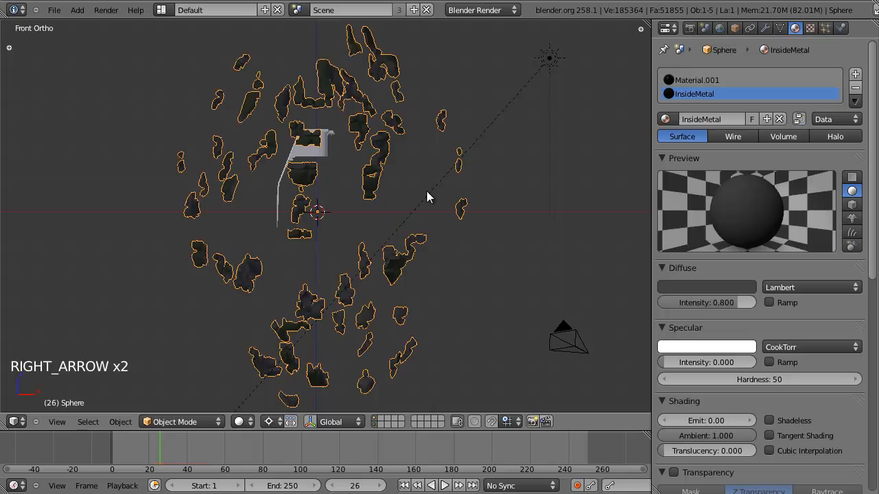
# At frame 24, add a UV sphere at the grenade's centre in wireframe view and scale it to fit inside the body
pyautogui.press('Left')
pyautogui.press('Left')
pyautogui.press('Left')
pyautogui.press('z')
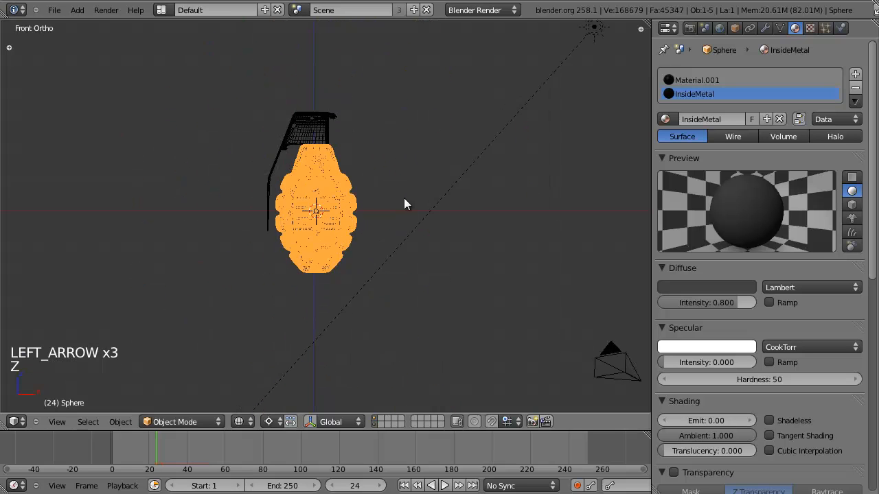
pyautogui.scroll(4, 404, 199)
pyautogui.hotkey('shift', 'a')
pyautogui.moveTo(404, 199)
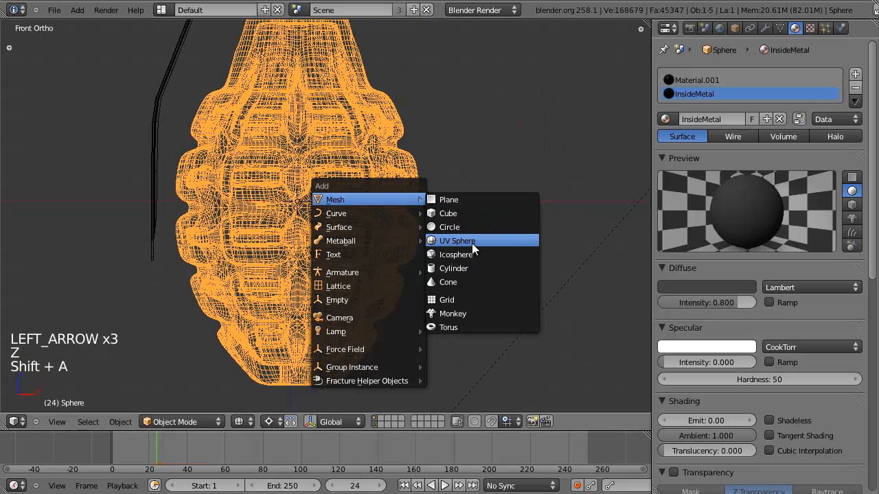
pyautogui.click(474, 242)
pyautogui.press('s')
pyautogui.click(459, 213)
# Stretch the sphere along Z into an ellipsoid and lower it so it fits fully inside the grenade body
pyautogui.press('s')
pyautogui.press('z')
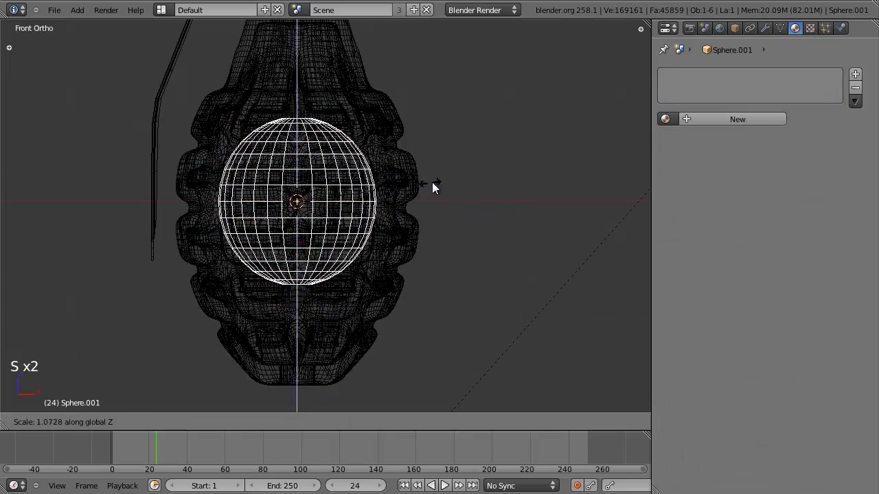
pyautogui.click(519, 156)
pyautogui.press('g')
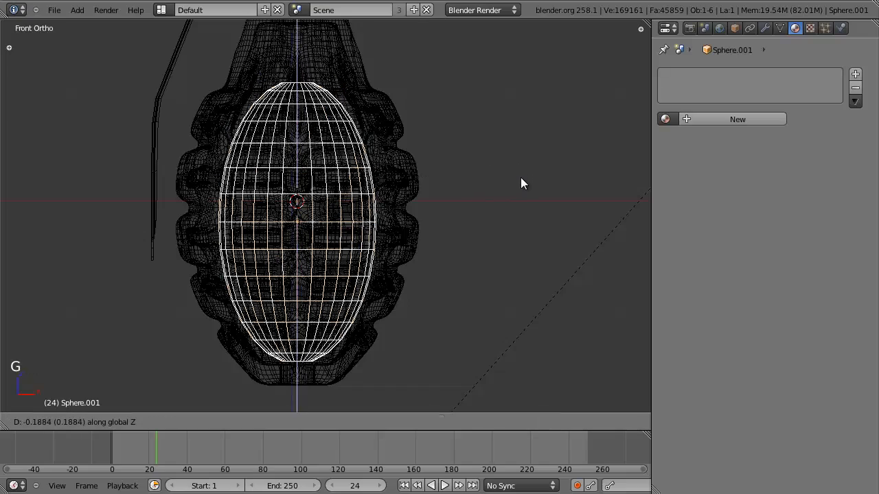
pyautogui.click(520, 177)
pyautogui.press('s')
pyautogui.click(530, 183)
pyautogui.press('g')
pyautogui.click(531, 166)
pyautogui.moveTo(531, 165)
pyautogui.mouseDown(button='middle')
pyautogui.moveTo(492, 166)
pyautogui.moveTo(319, 224)
pyautogui.moveTo(551, 173)
pyautogui.mouseUp(button='middle')
pyautogui.press('z')
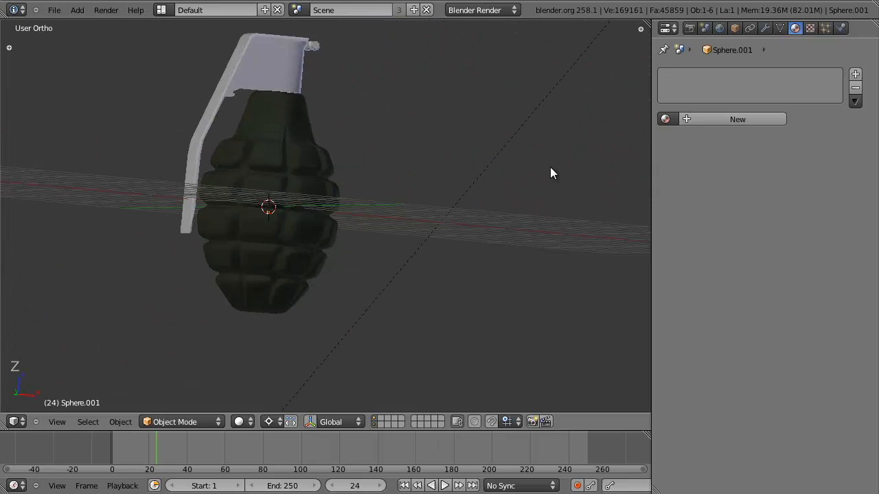
pyautogui.press('KP_1')
pyautogui.press('z')
pyautogui.scroll(4, 546, 177)
pyautogui.scroll(-4, 501, 189)
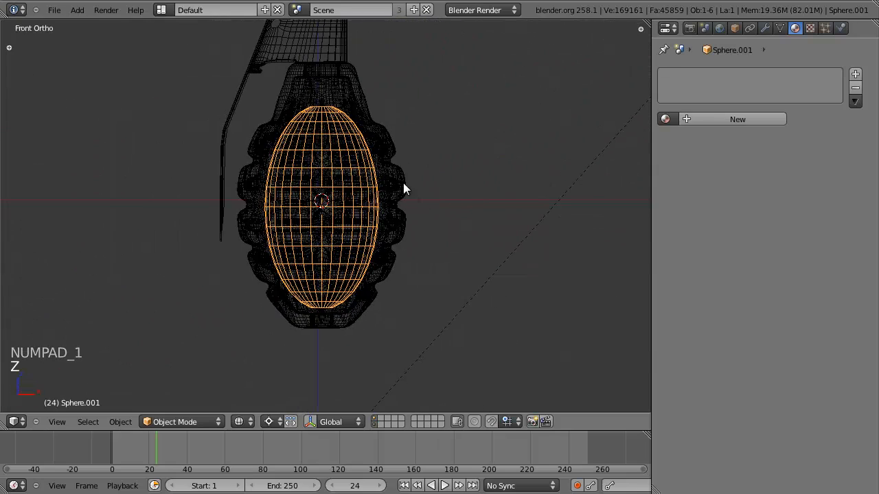
# Examine the outer grenade body's materials, particle settings and modifier stack
pyautogui.rightClick(408, 167)
pyautogui.rightClick(380, 174)
pyautogui.rightClick(379, 186)
pyautogui.rightClick(375, 155)
pyautogui.rightClick(380, 158)
pyautogui.rightClick(388, 159)
pyautogui.rightClick(388, 160)
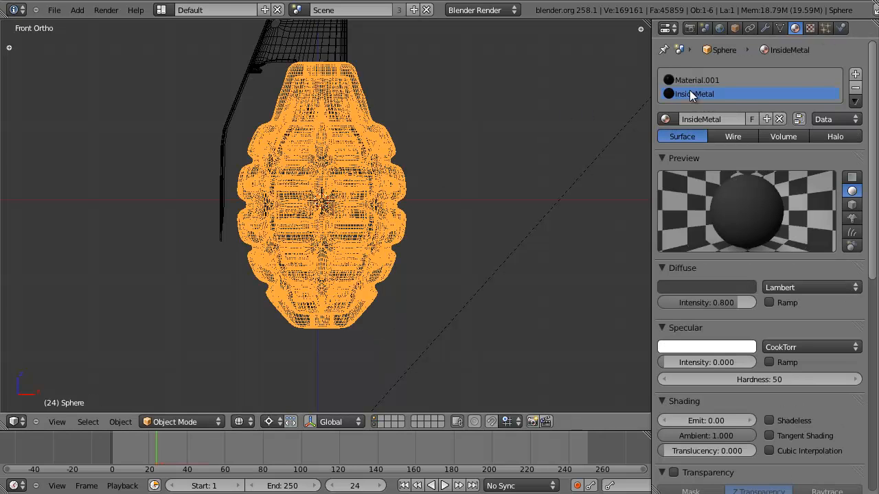
pyautogui.click(827, 29)
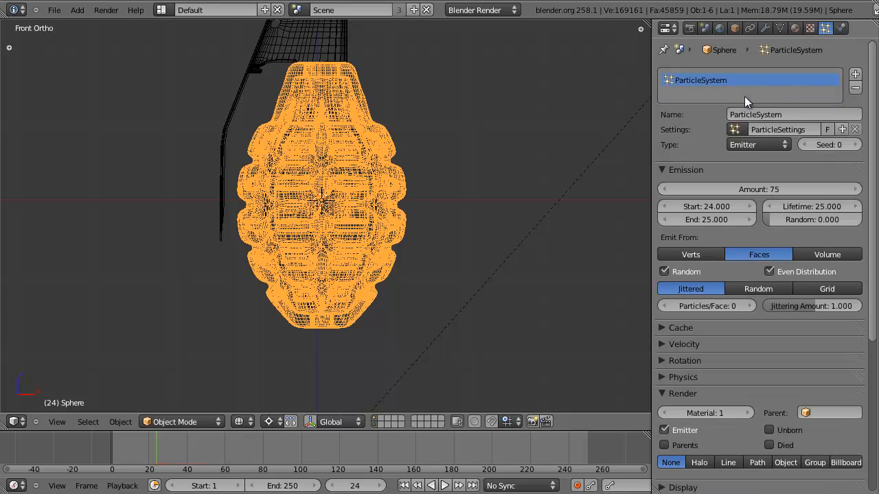
pyautogui.click(765, 28)
pyautogui.scroll(2, 747, 156)
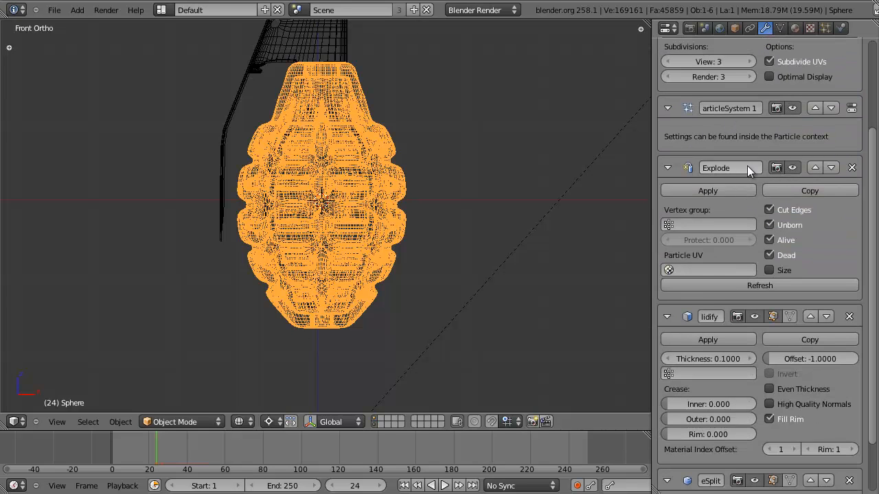
# Add a particle system with an amount of 5000 to the inner sphere
pyautogui.rightClick(360, 167)
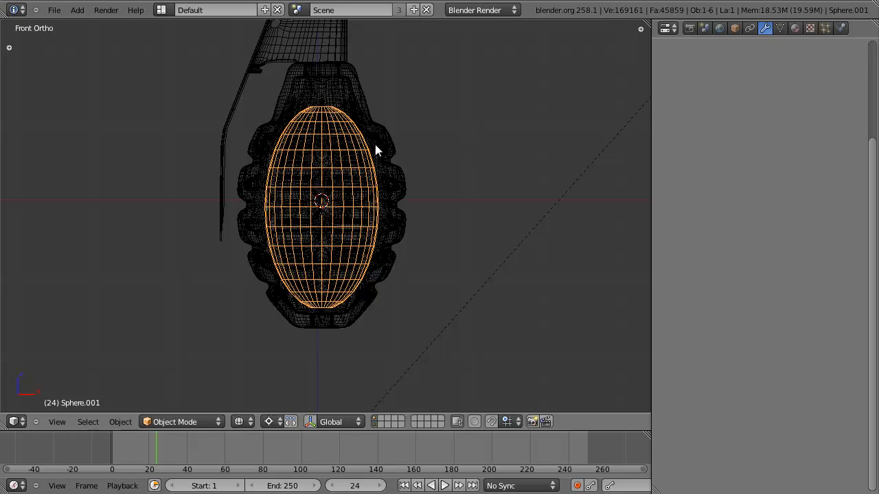
pyautogui.click(825, 28)
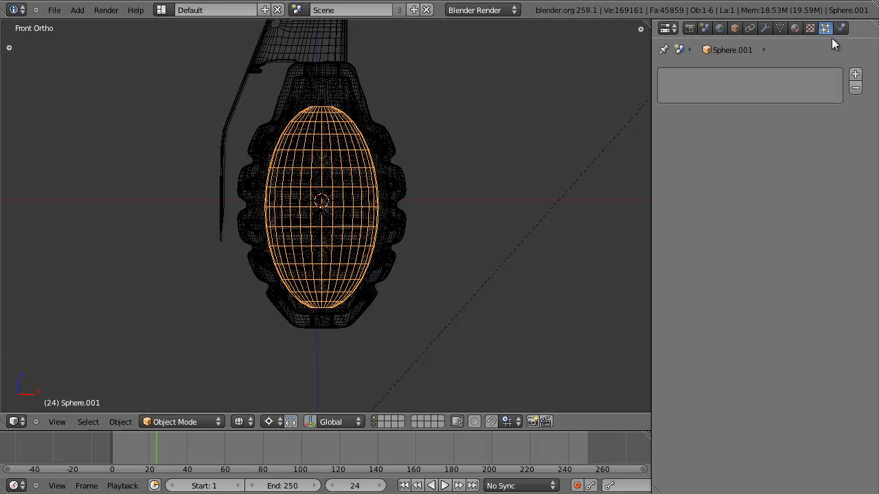
pyautogui.click(855, 74)
pyautogui.click(757, 186)
pyautogui.write('5000')
pyautogui.press('Return')
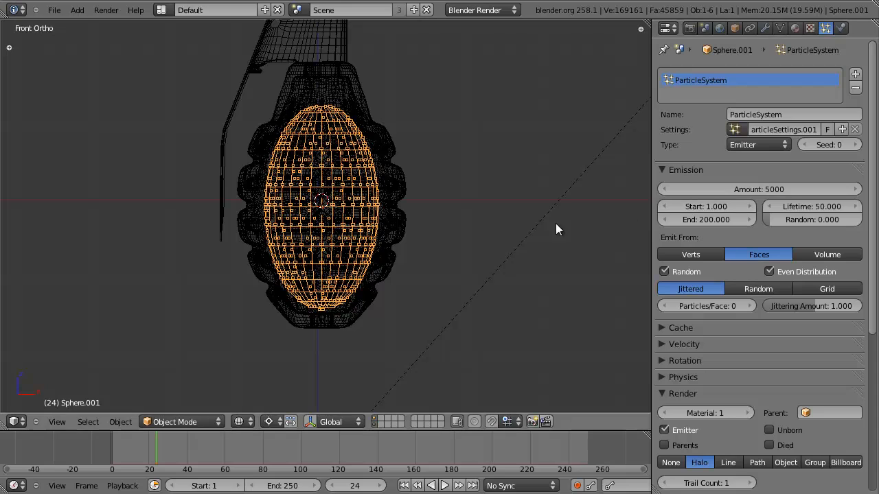
# Set the inner sphere's particle emission to start at frame 24 and end at frame 25, matching the grenade body
pyautogui.rightClick(379, 210)
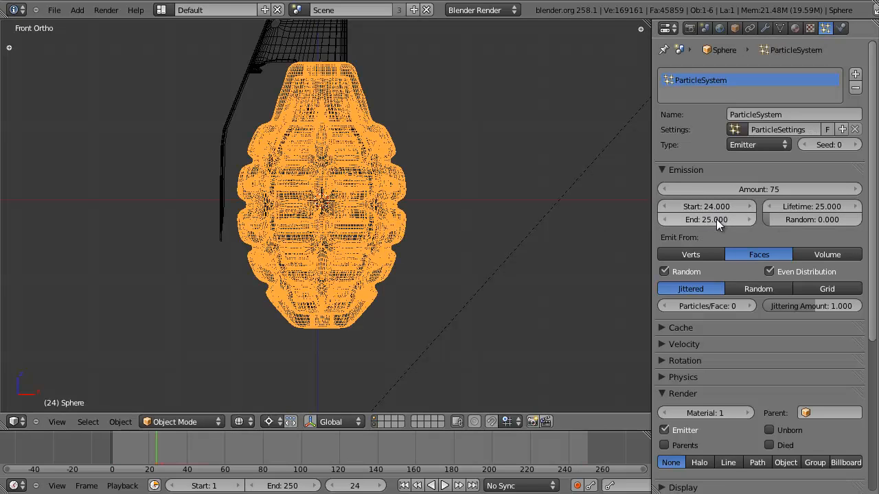
pyautogui.rightClick(362, 201)
pyautogui.click(704, 206)
pyautogui.write('24')
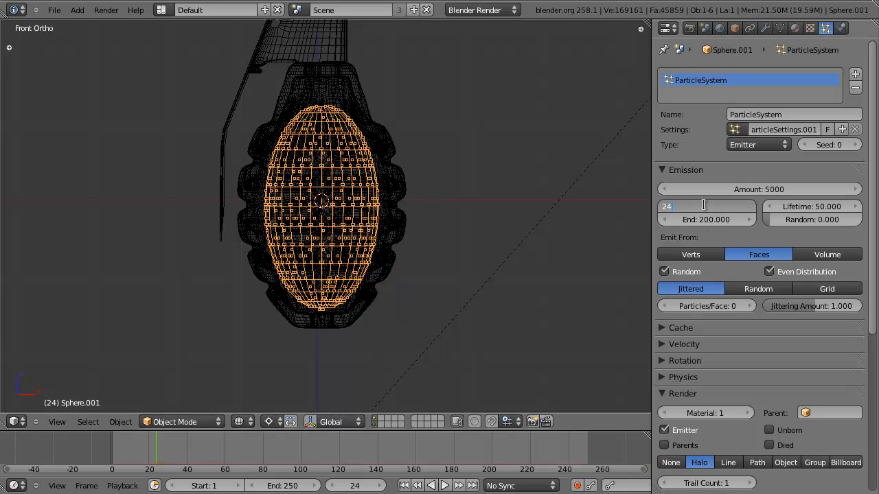
pyautogui.press('Tab')
pyautogui.write('25')
pyautogui.press('Return')
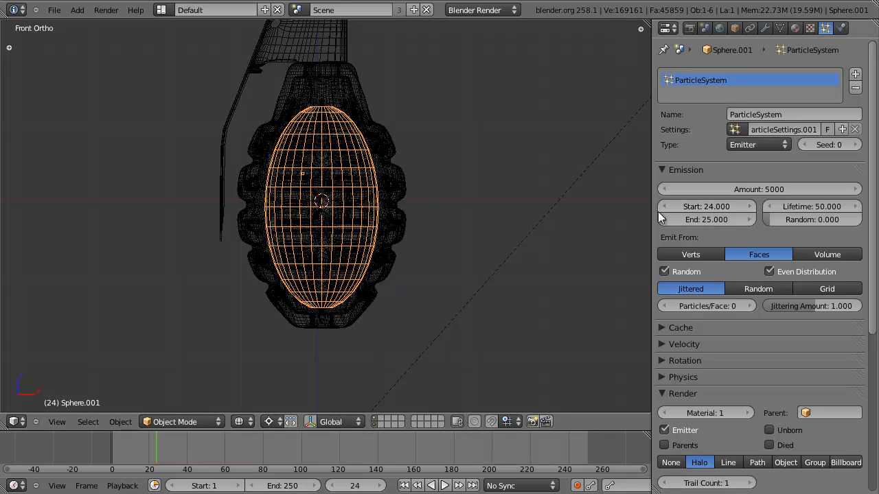
# Set the lifetime of the inner sphere's particles to 25
pyautogui.scroll(-5, 781, 285)
pyautogui.click(824, 112)
pyautogui.write('25')
pyautogui.press('Return')
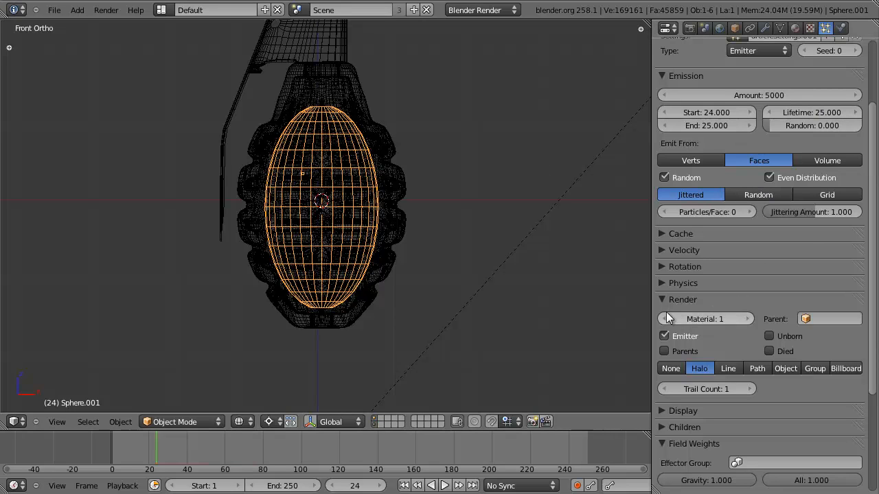
# Set the inner sphere's particle velocity to 50 along the normal and 10 random
pyautogui.click(660, 250)
pyautogui.click(702, 286)
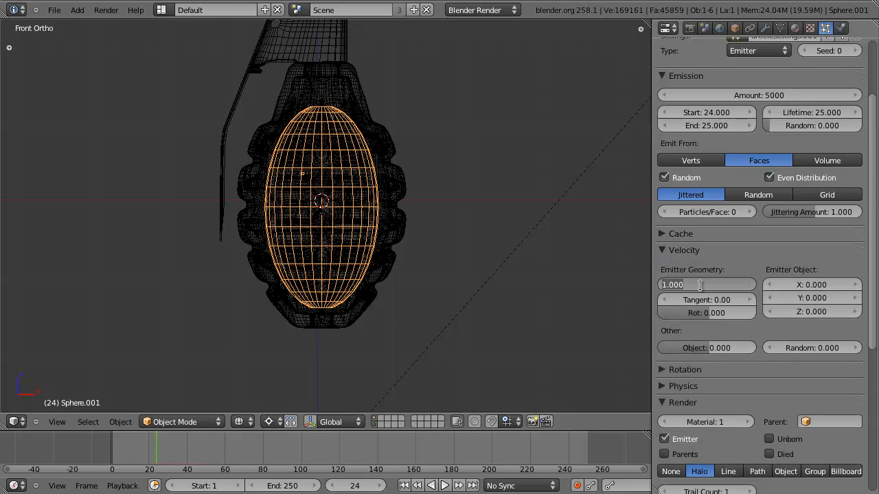
pyautogui.write('50')
pyautogui.press('Return')
pyautogui.click(810, 348)
pyautogui.write('10')
pyautogui.press('Return')
pyautogui.scroll(-7, 473, 255)
pyautogui.scroll(2, 756, 194)
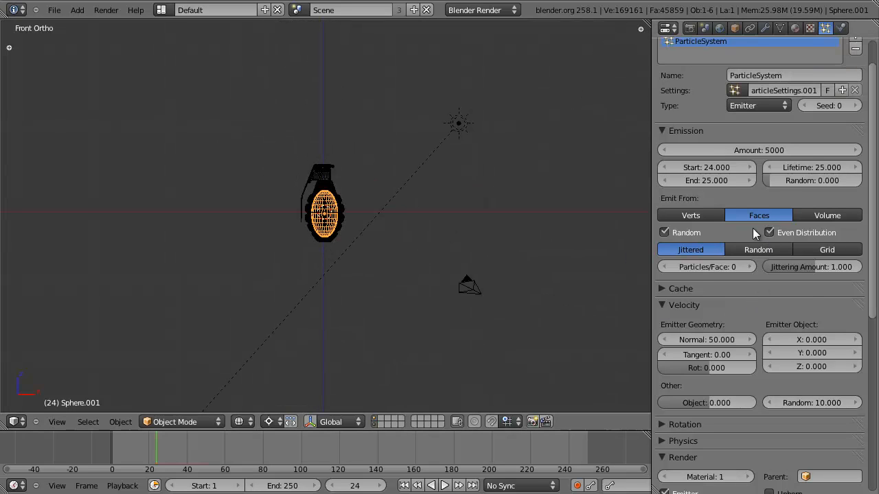
# Change the particle distribution on the inner sphere's faces to Random and play the animation to about frame 31
pyautogui.click(760, 250)
pyautogui.scroll(3, 158, 288)
pyautogui.scroll(-7, 378, 282)
pyautogui.hotkey('alt', 'a')
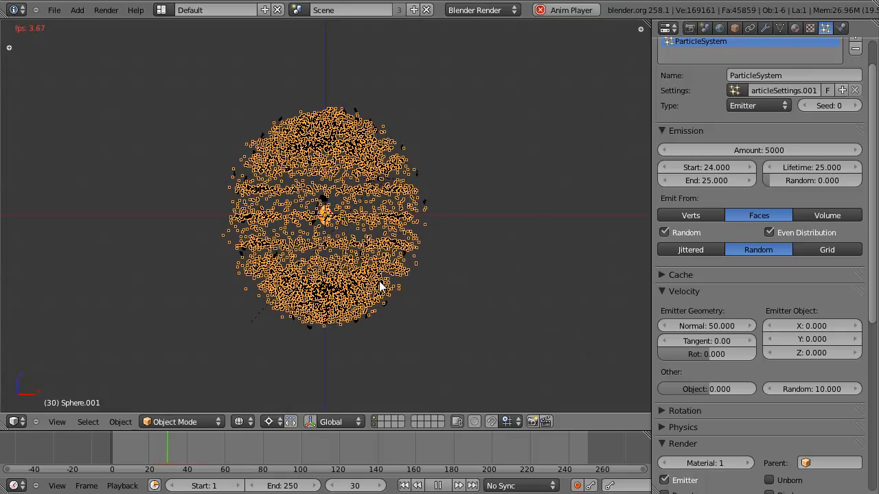
pyautogui.hotkey('alt', 'a')
# Inspect the particle burst from the front and camera views, ending in solid shading
pyautogui.scroll(5, 361, 231)
pyautogui.press('KP_1')
pyautogui.scroll(-3, 405, 206)
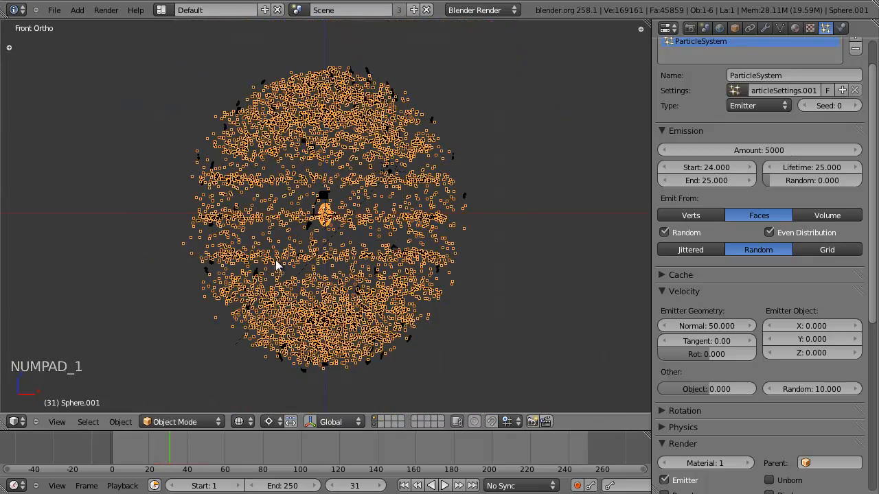
pyautogui.scroll(3, 312, 256)
pyautogui.moveTo(419, 195); pyautogui.dragTo(322, 176, button='middle')
pyautogui.press('KP_0')
pyautogui.press('z')
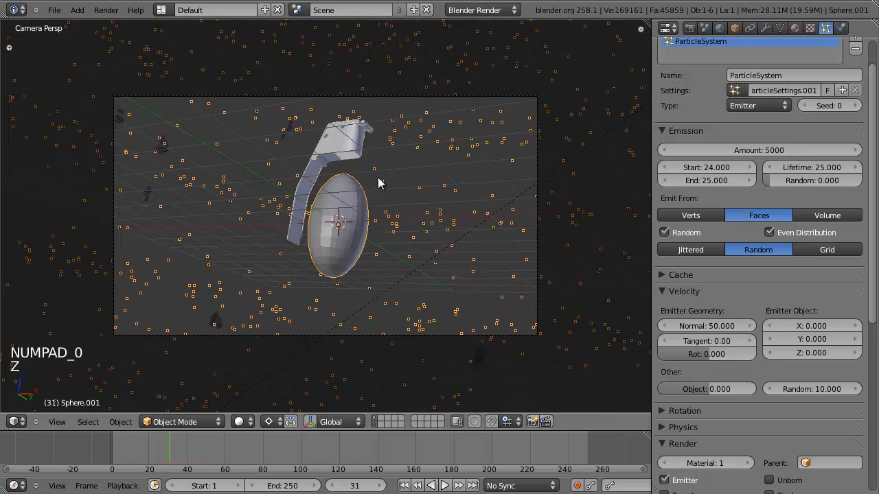
# Set the inner sphere's particle velocity to 20 random and 40 along the normal
pyautogui.click(824, 388)
pyautogui.write('20')
pyautogui.press('Return')
pyautogui.click(696, 325)
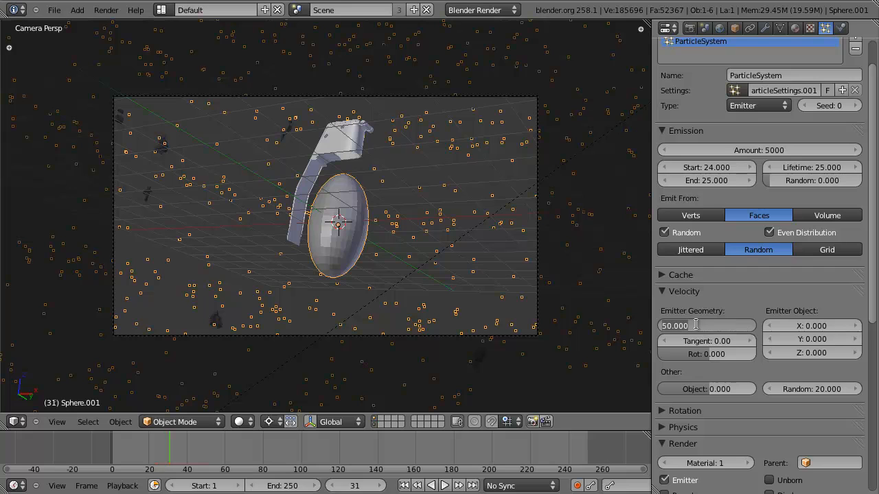
pyautogui.write('40')
pyautogui.press('Return')
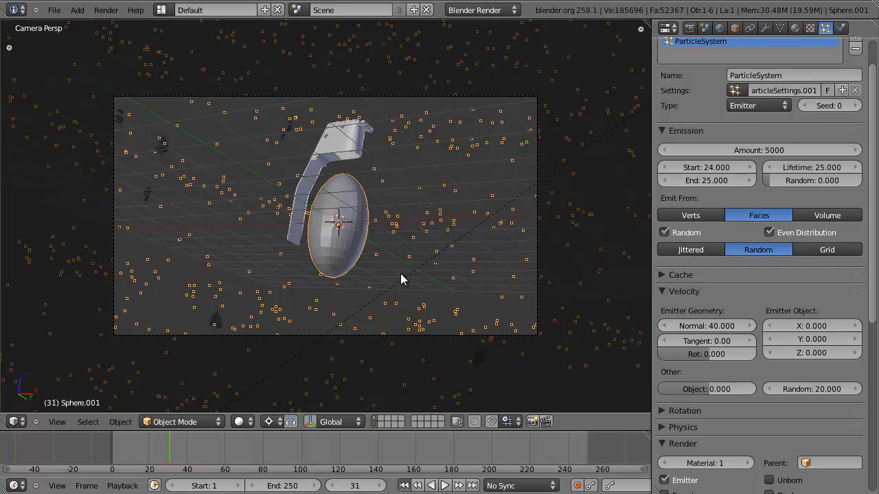
# Replay the explosion from the first frame in the front view and stop at about frame 27
pyautogui.click(404, 486)
pyautogui.press('KP_4')
pyautogui.press('KP_1')
pyautogui.press('KP_1')
pyautogui.hotkey('alt', 'a')
pyautogui.scroll(-1, 375, 246)
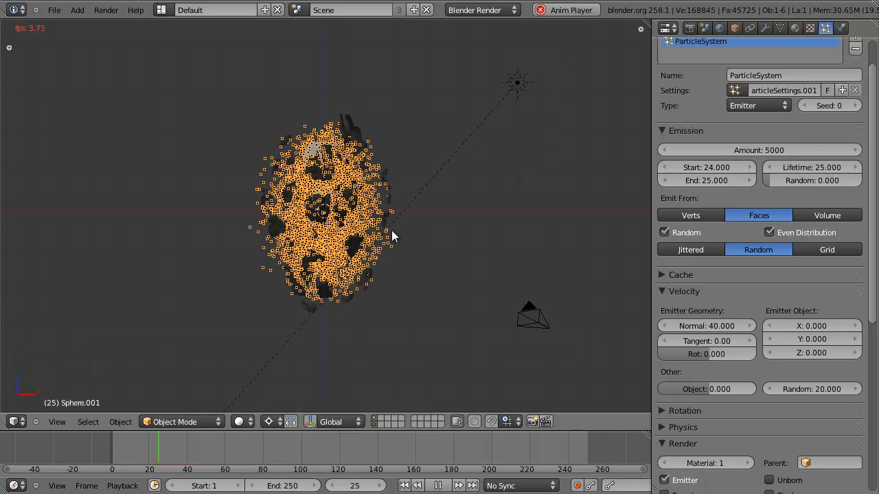
pyautogui.hotkey('alt', 'a')
pyautogui.scroll(-3, 430, 197)
pyautogui.scroll(3, 433, 202)
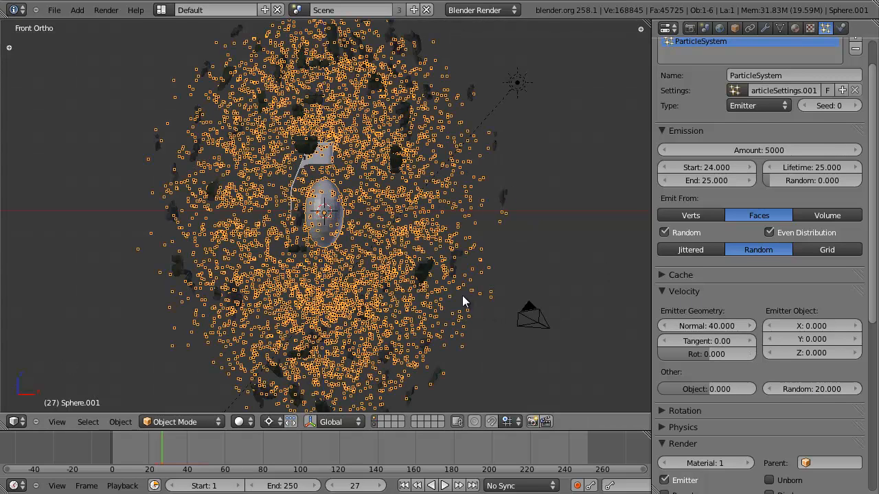
# Step through frames 24 to 28 of the explosion in the camera view, ending in the front view
pyautogui.press('KP_0')
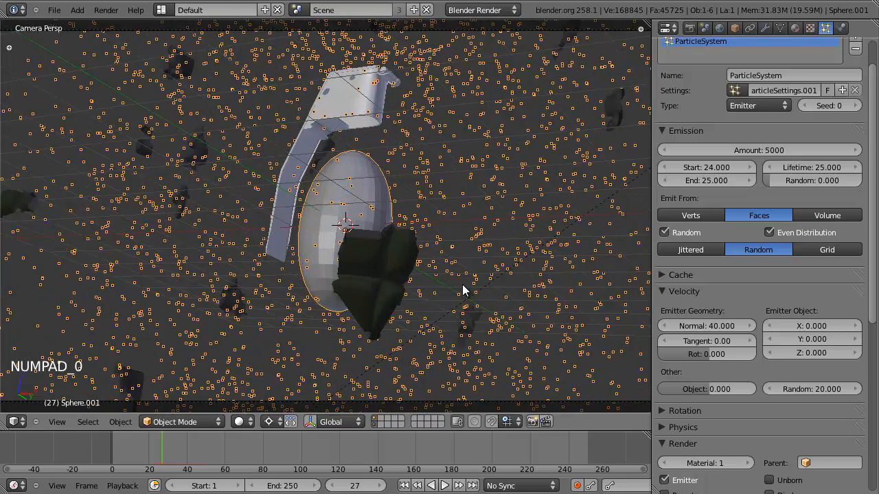
pyautogui.press('Left')
pyautogui.press('Left')
pyautogui.press('Left')
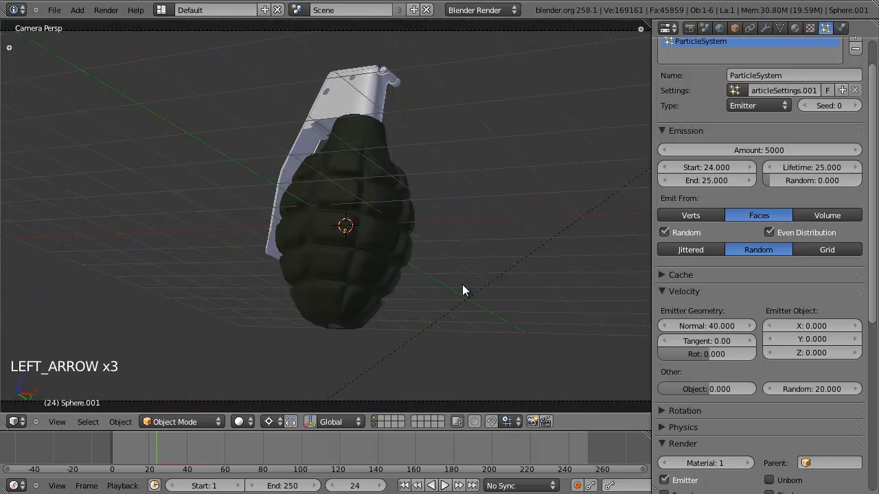
pyautogui.press('Right')
pyautogui.press('Right')
pyautogui.press('Right')
pyautogui.press('Right')
pyautogui.press('KP_1')
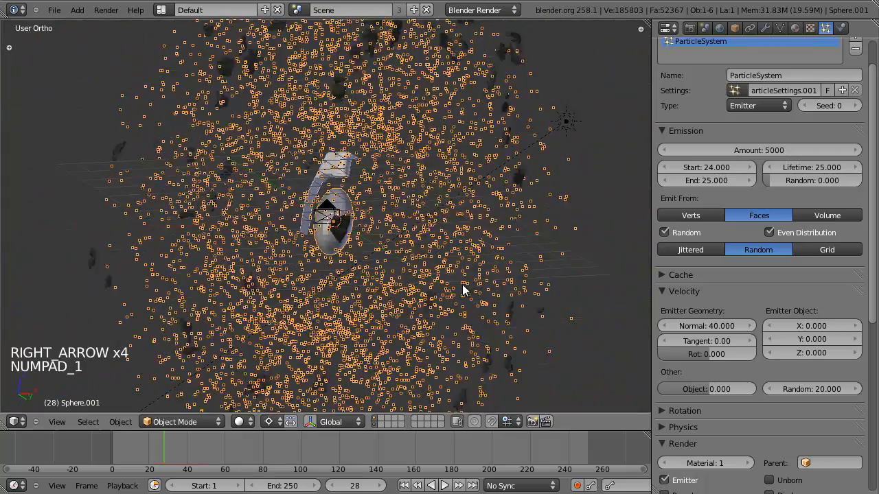
# Collapse the particle Render and Physics settings and examine the spread of particles and fragments from the front
pyautogui.scroll(-6, 728, 311)
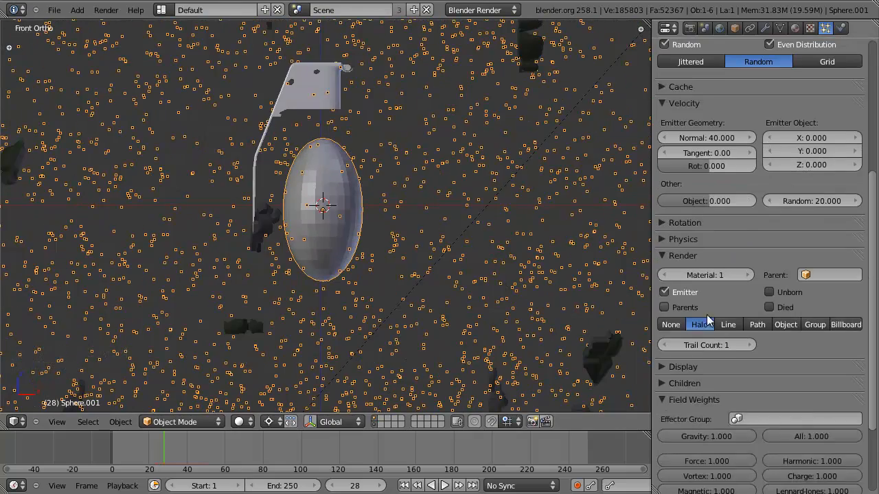
pyautogui.click(666, 255)
pyautogui.click(669, 239)
pyautogui.click(670, 239)
pyautogui.scroll(-6, 402, 270)
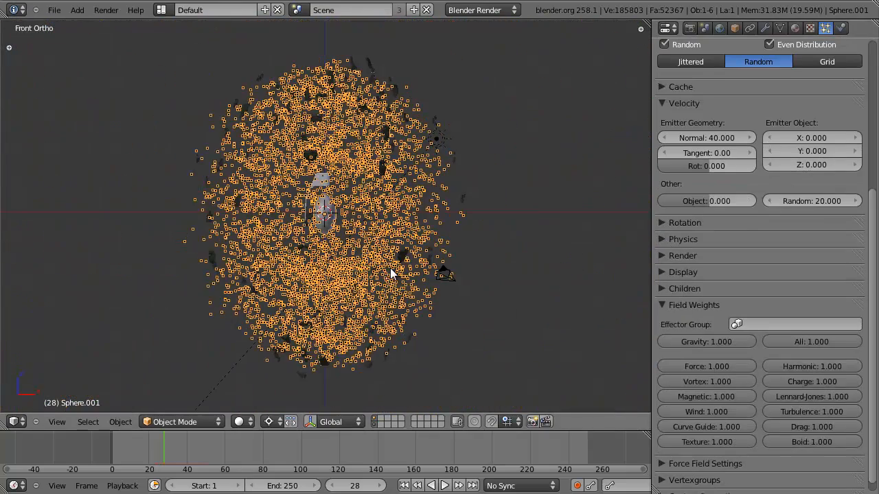
pyautogui.scroll(5, 396, 151)
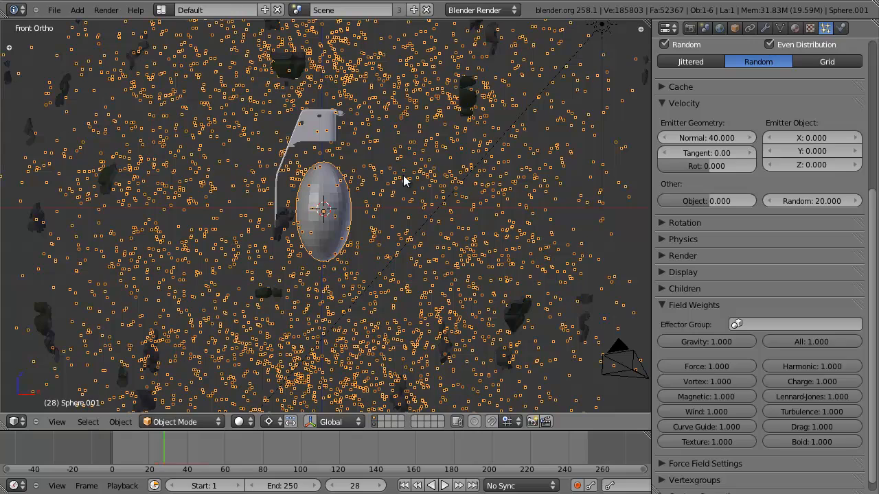
pyautogui.scroll(3, 395, 187)
pyautogui.scroll(-4, 395, 187)
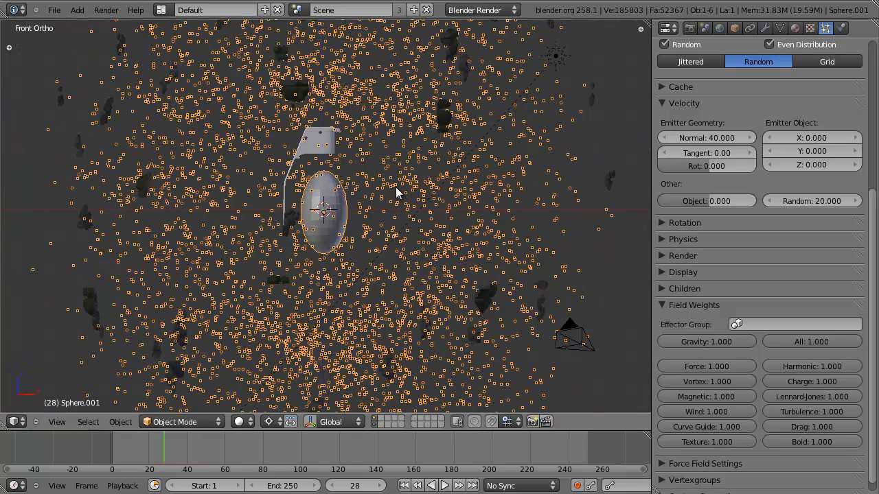
pyautogui.scroll(4, 400, 191)
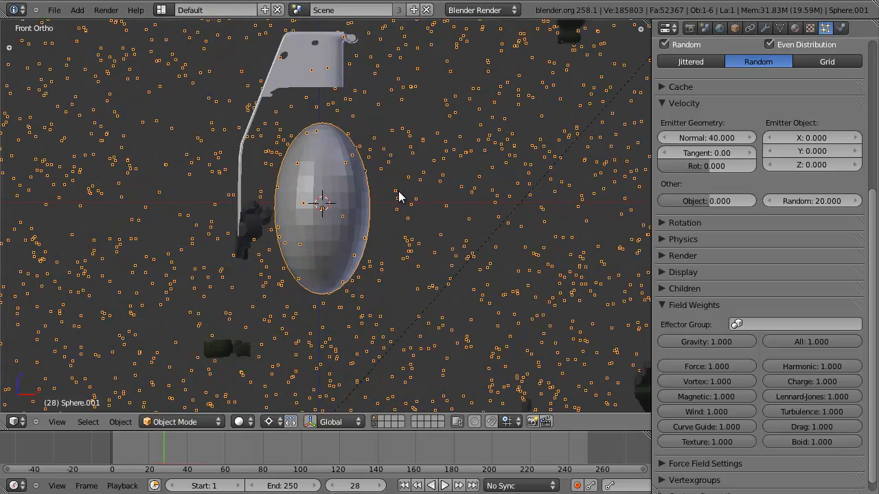
pyautogui.scroll(-6, 370, 171)
pyautogui.scroll(3, 364, 248)
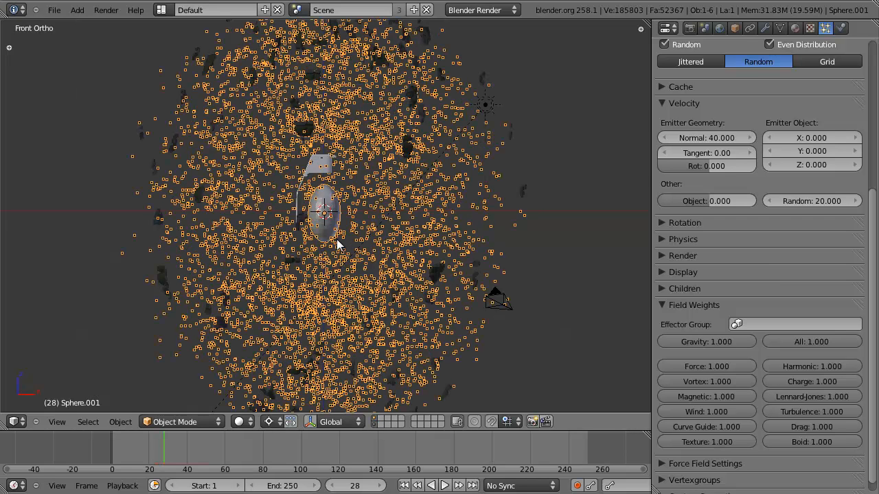
# Switch to the empty second layer and add a cube at the 3D cursor
pyautogui.click(380, 419)
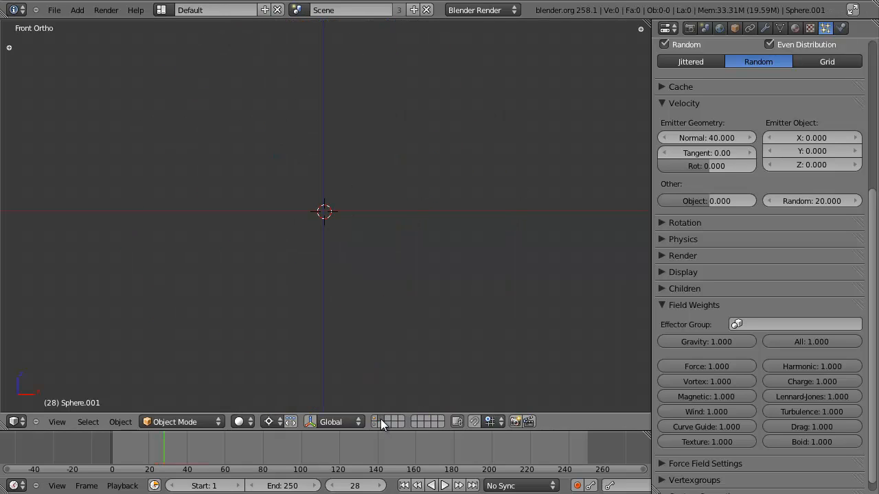
pyautogui.hotkey('shift', 'a')
pyautogui.moveTo(364, 263)
pyautogui.click(414, 276)
pyautogui.moveTo(415, 276); pyautogui.dragTo(345, 291, button='middle')
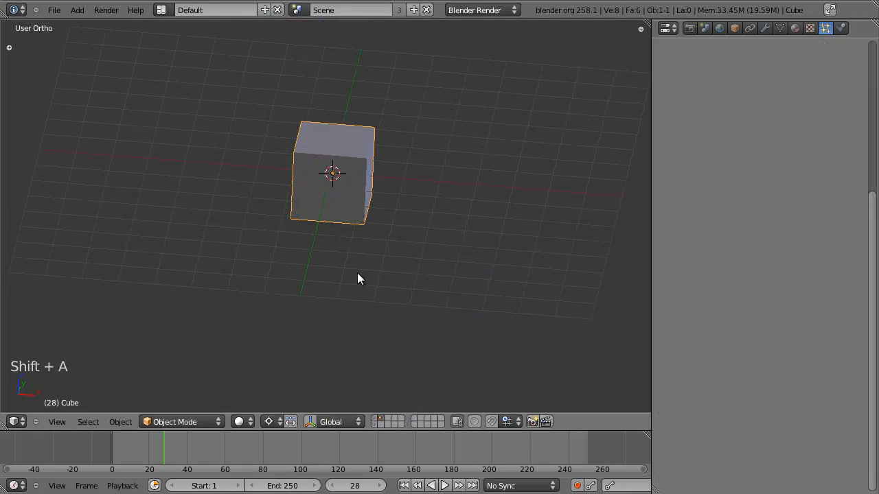
pyautogui.press('Tab')
pyautogui.rightClick(380, 160)
pyautogui.press('g')
pyautogui.rightClick(378, 159)
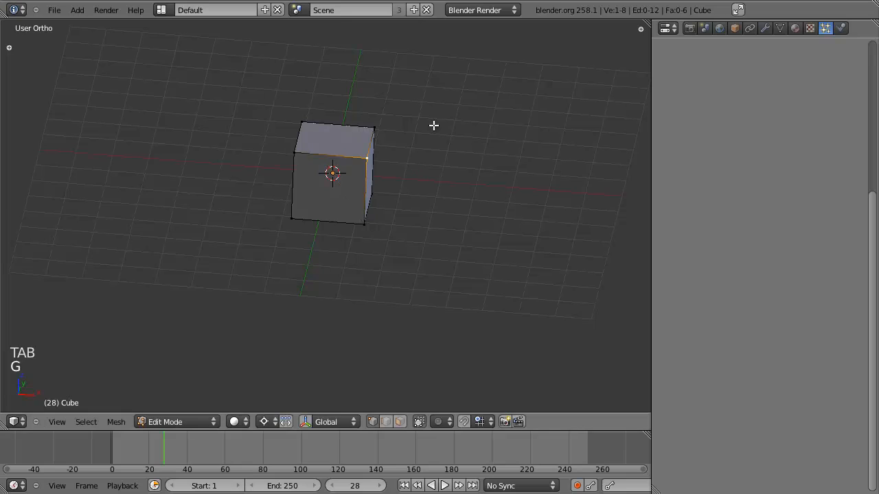
pyautogui.moveTo(535, 134); pyautogui.dragTo(428, 249, button='middle')
pyautogui.scroll(2, 428, 254)
pyautogui.press('Tab')
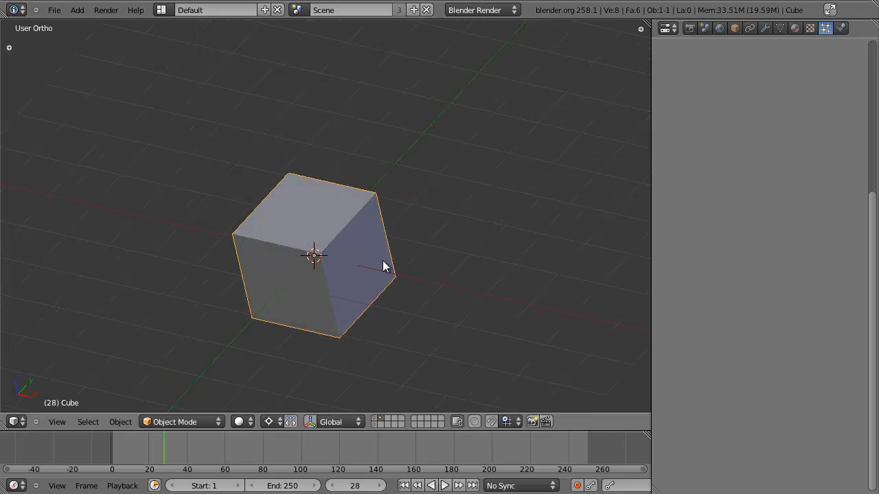
pyautogui.moveTo(318, 240); pyautogui.dragTo(383, 195, button='middle')
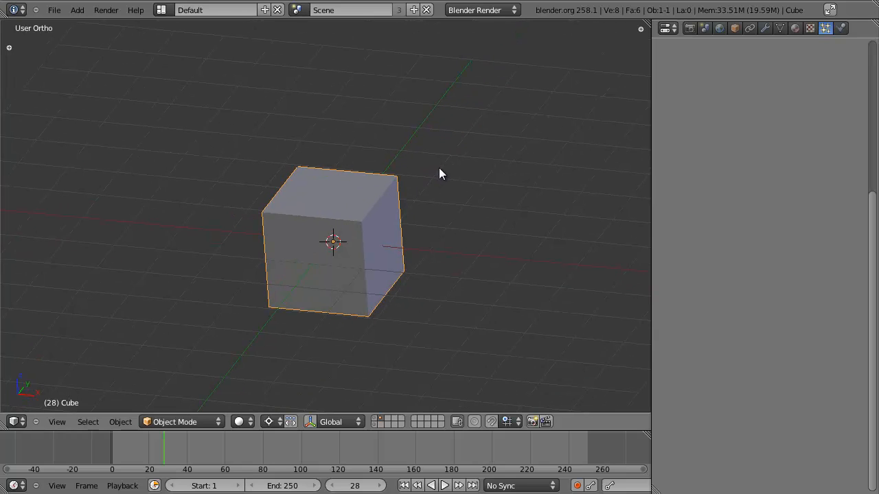
# Search the add-ons in the user preferences for "frac", check the Fracture Tools entry and close the preferences
pyautogui.click(53, 10)
pyautogui.press('Escape')
pyautogui.click(53, 9)
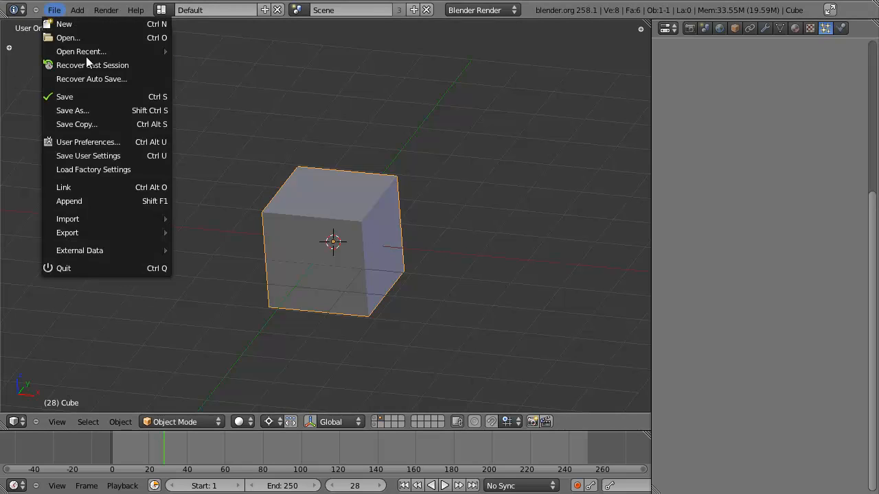
pyautogui.click(89, 138)
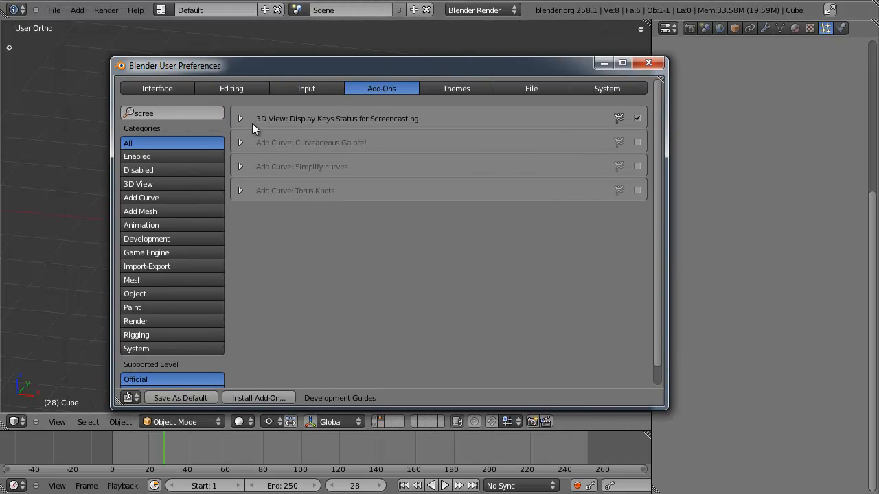
pyautogui.click(191, 115)
pyautogui.write('frac')
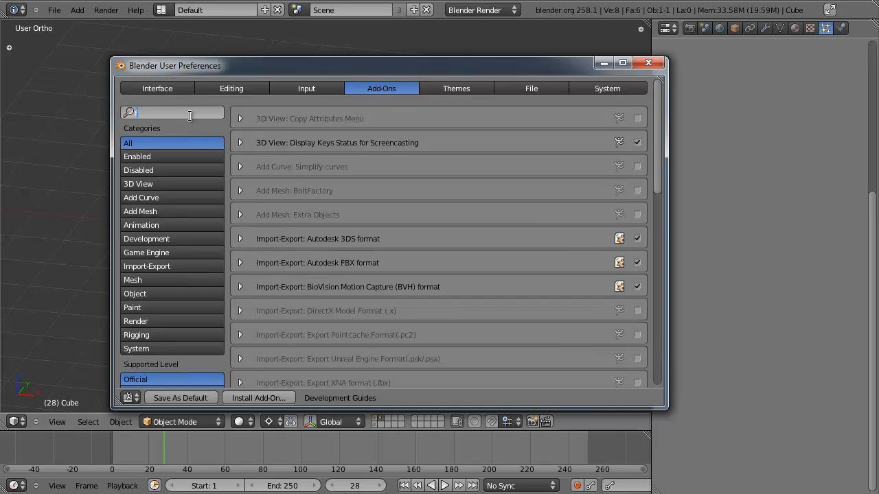
pyautogui.press('Return')
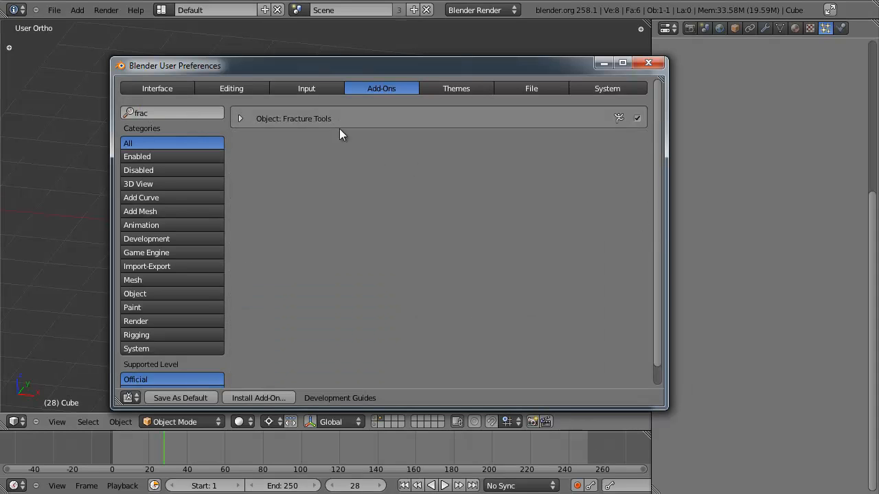
pyautogui.click(240, 119)
pyautogui.click(646, 67)
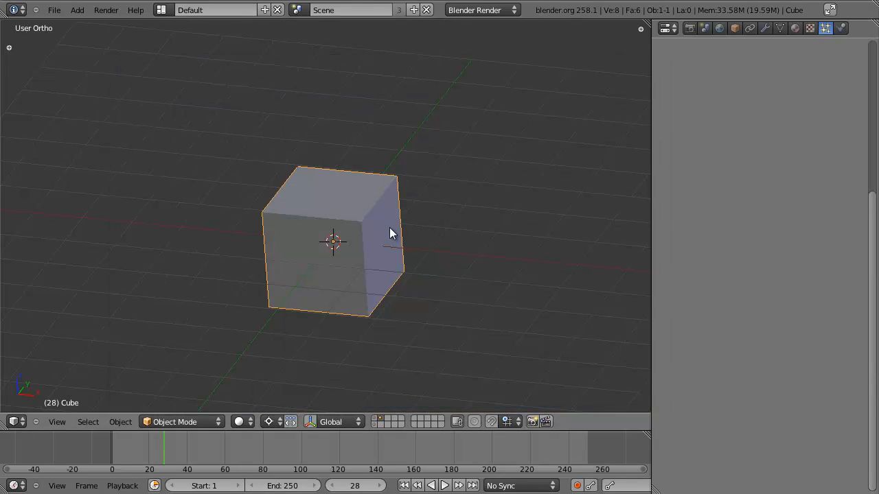
# Search the commands for "fract", run Fracture Object on the cube and reveal its full options
pyautogui.press('z')
pyautogui.press('z')
pyautogui.press('t')
pyautogui.press('t')
pyautogui.press('space')
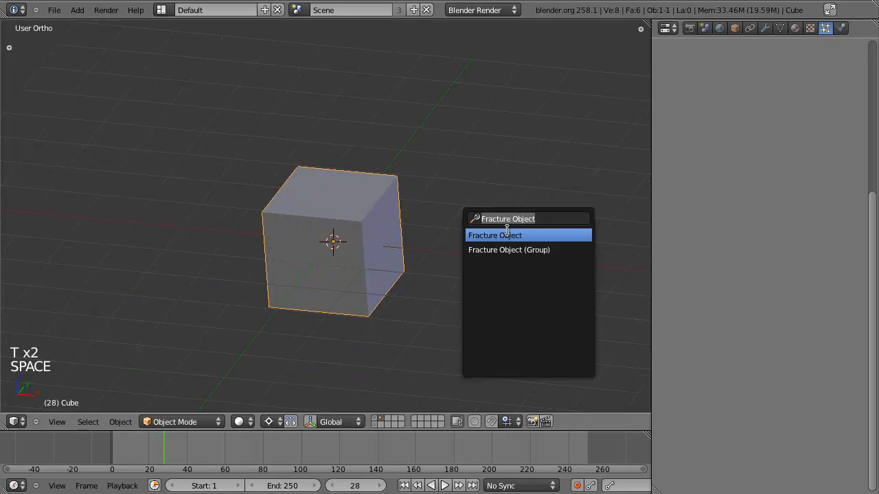
pyautogui.write('fract')
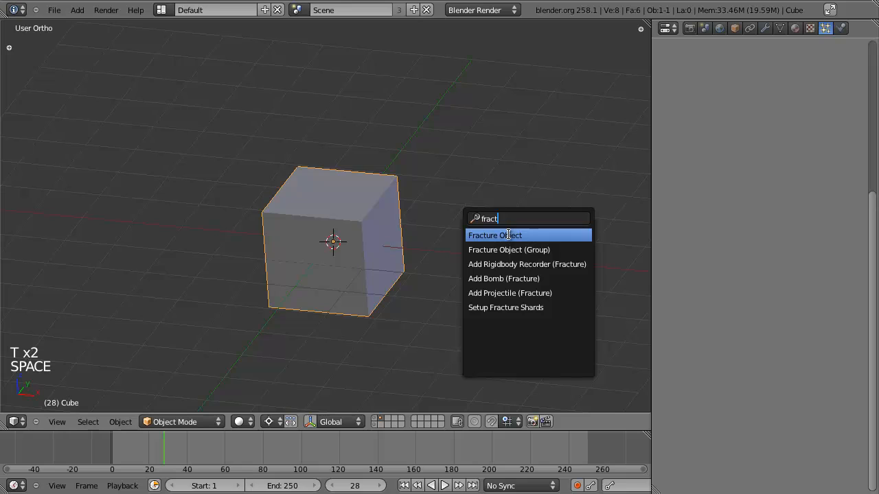
pyautogui.click(508, 235)
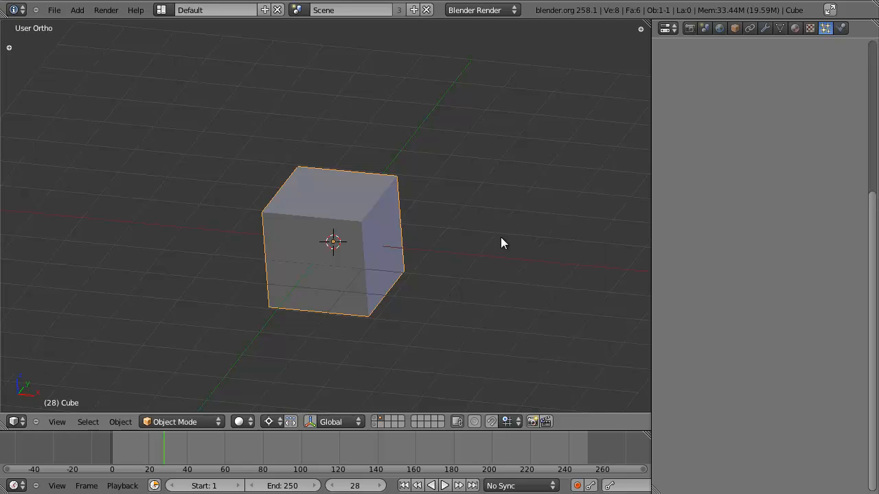
pyautogui.press('t')
pyautogui.moveTo(71, 265); pyautogui.dragTo(70, 177)
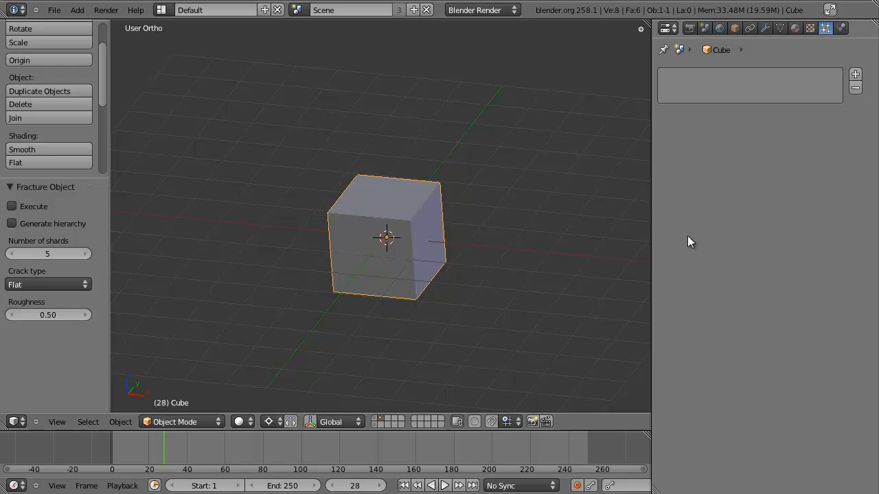
# Save the file and set the Fracture Object number of shards to 50
pyautogui.hotkey('ctrl', 's')
pyautogui.click(611, 221)
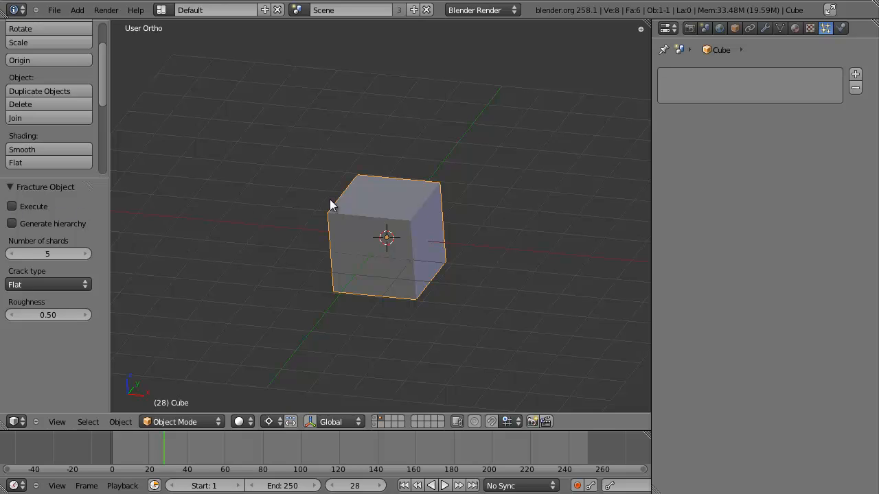
pyautogui.click(50, 252)
pyautogui.write('0')
pyautogui.press('Return')
pyautogui.scroll(3, 419, 328)
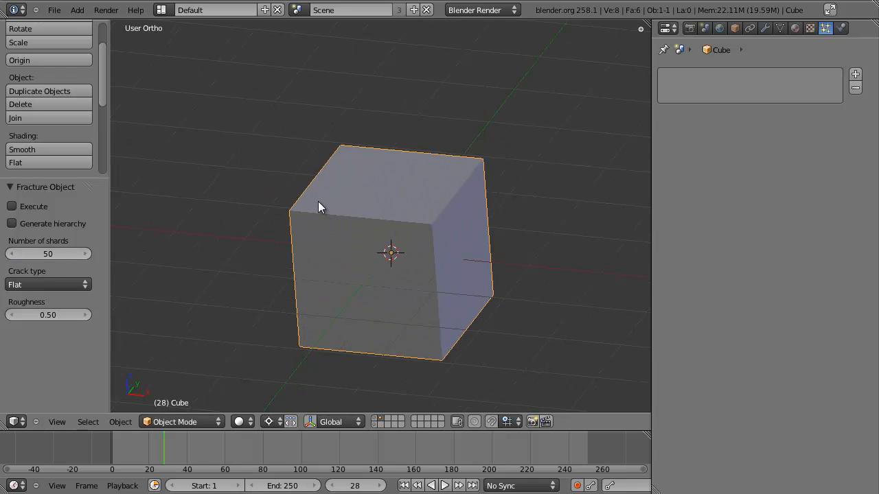
# Set the cube's fracture crack type to Flat rough
pyautogui.press('z')
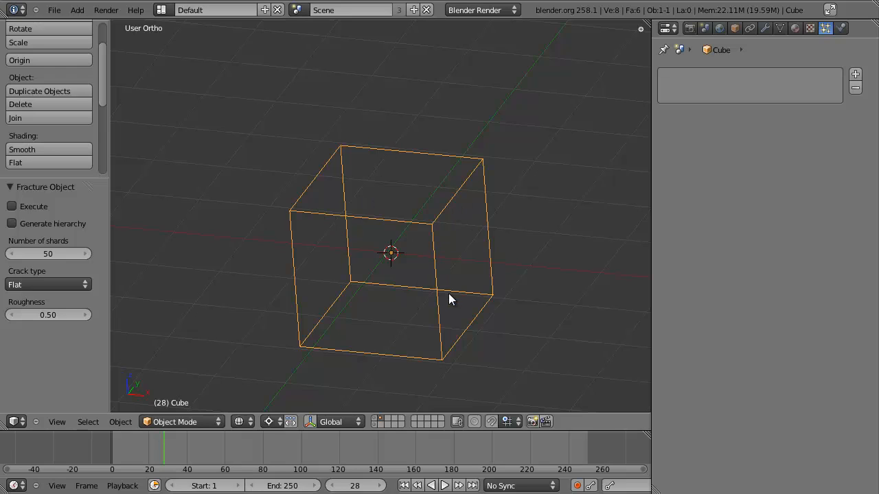
pyautogui.press('KP_1')
pyautogui.keyDown('shift'); pyautogui.scroll(-4, 384, 296); pyautogui.keyUp('shift')
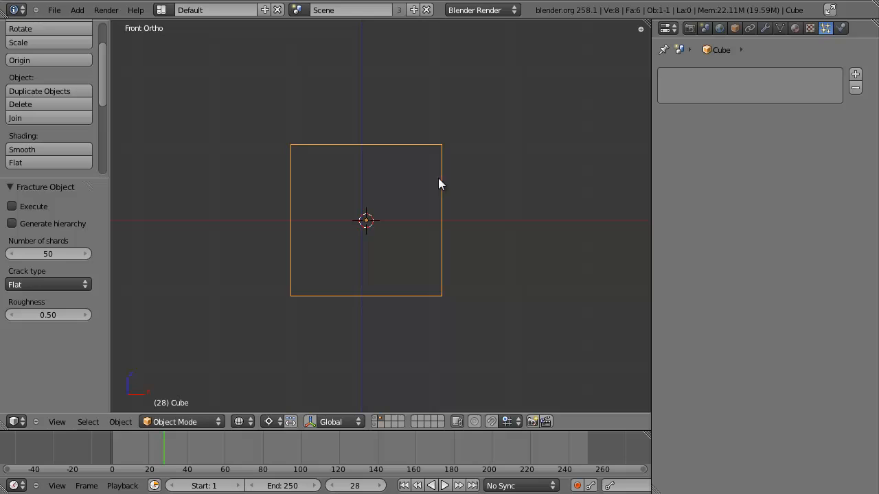
pyautogui.moveTo(275, 243); pyautogui.dragTo(364, 261, button='middle')
pyautogui.press('z')
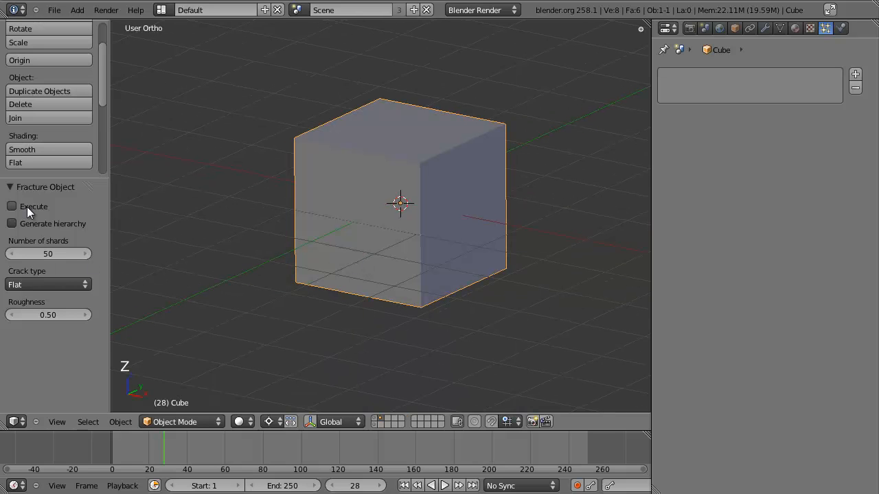
pyautogui.click(37, 283)
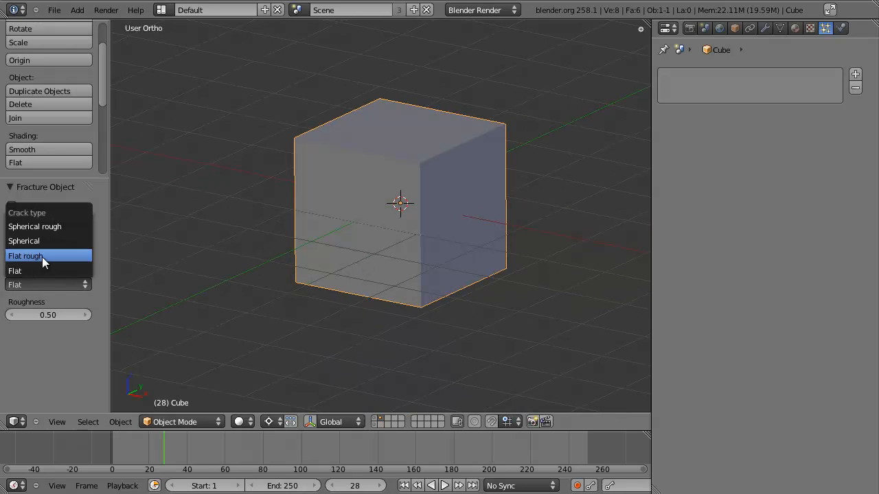
pyautogui.click(51, 255)
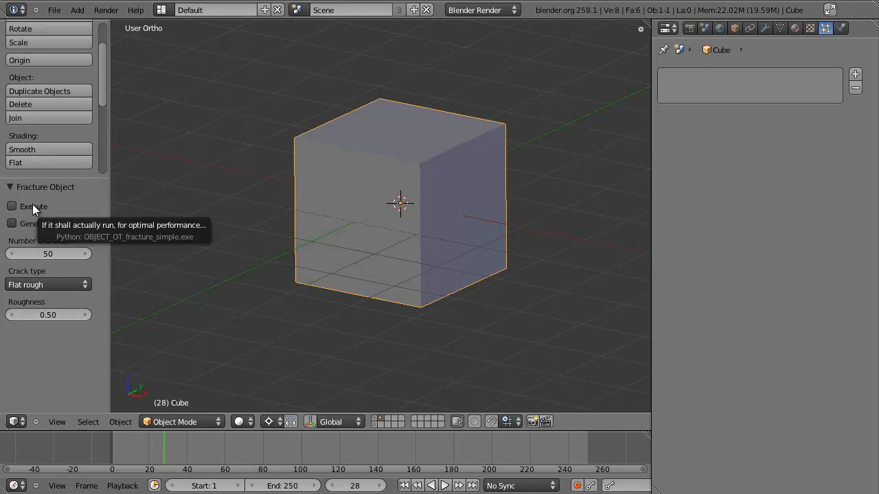
# Execute the fracture on the cube and check it in wireframe and solid shading
pyautogui.click(12, 206)
pyautogui.press('z')
pyautogui.press('z')
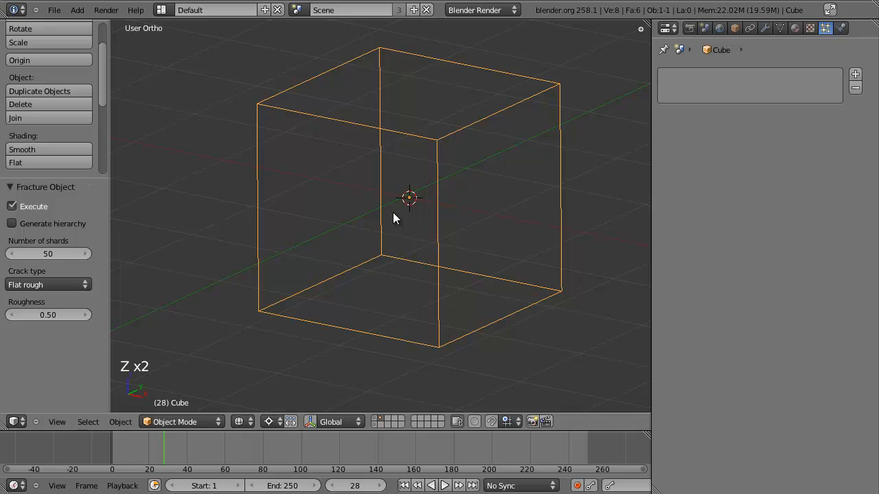
# Delete the unfractured cube from the scene and hide the tool shelf
pyautogui.scroll(-4, 394, 213)
pyautogui.press('x')
pyautogui.click(409, 206)
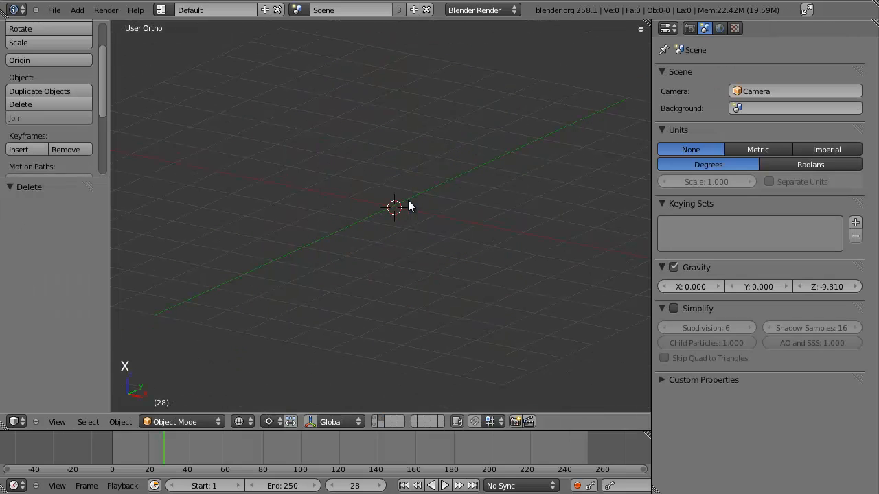
pyautogui.press('t')
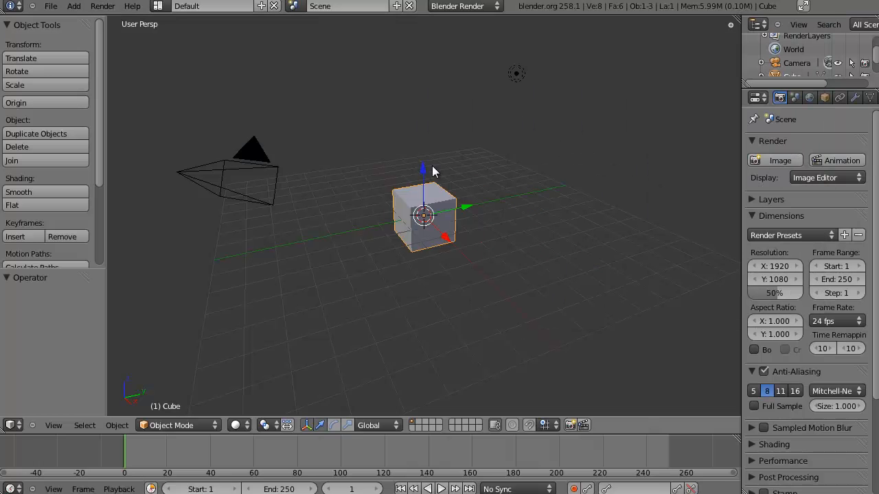
pyautogui.scroll(10, 419, 220)
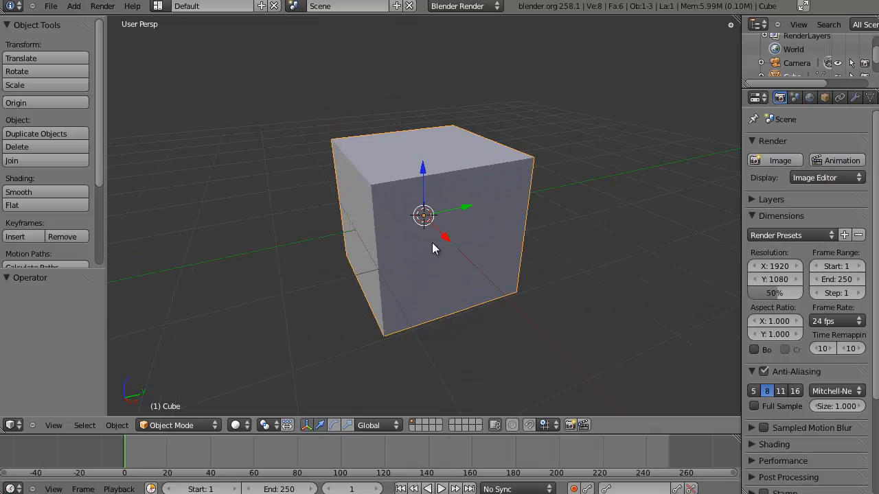
pyautogui.scroll(-3, 431, 242)
pyautogui.press('space')
pyautogui.write('foo')
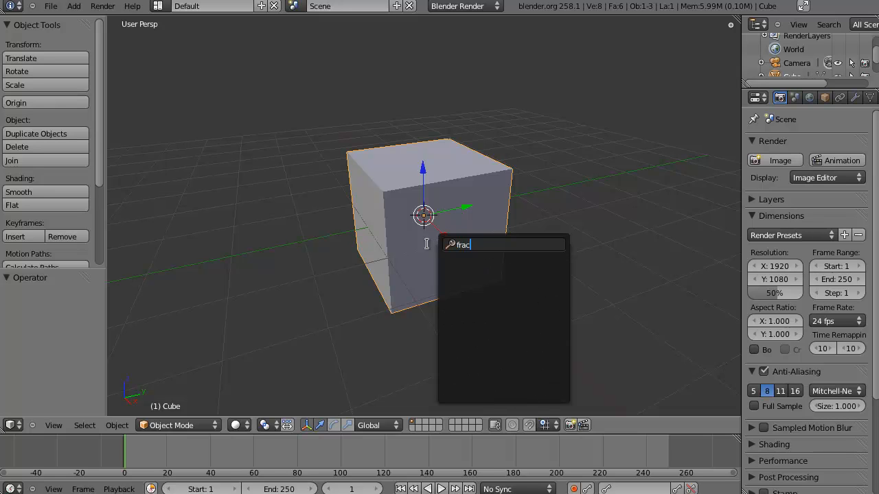
pyautogui.press('Escape')
# Enable the Object: Fracture Tools add-on in the user preferences, finding it with the search "frac"
pyautogui.click(58, 8)
pyautogui.click(82, 137)
pyautogui.click(329, 77)
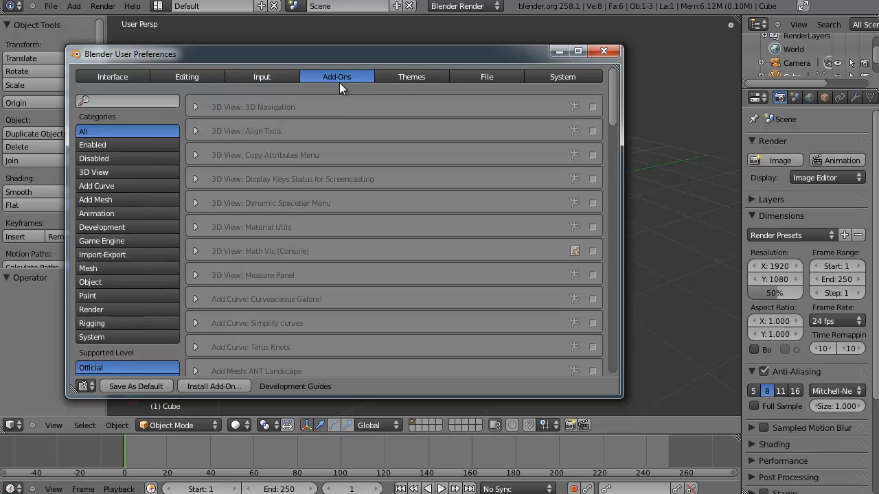
pyautogui.click(140, 100)
pyautogui.write('frac')
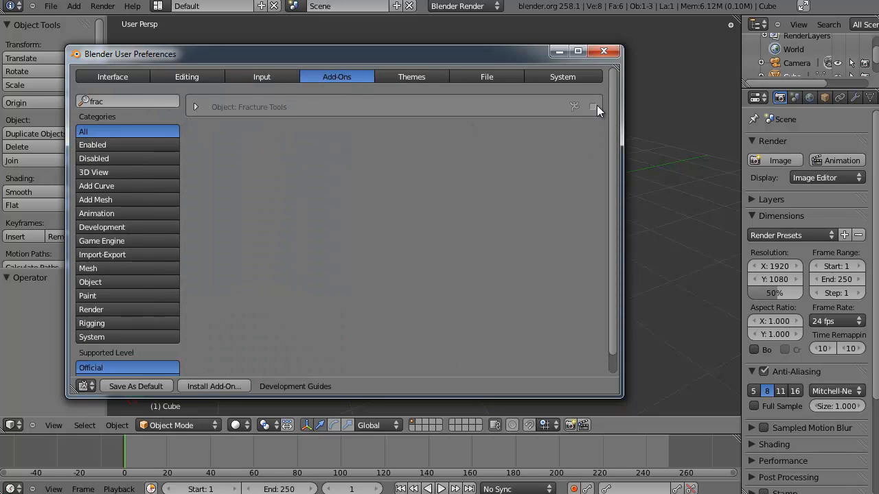
pyautogui.click(612, 52)
# Run Fracture Object on the default cube, reveal its full options and set the crack type to Flat rough
pyautogui.press('space')
pyautogui.write('frac')
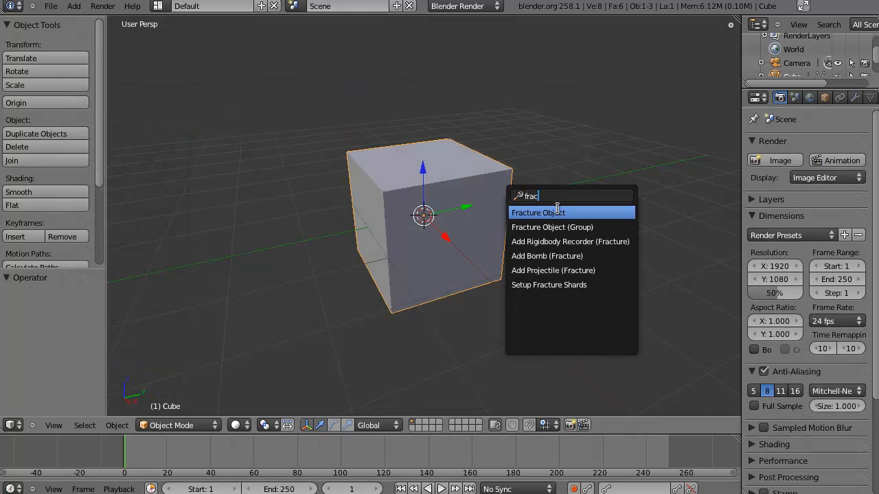
pyautogui.press('Return')
pyautogui.moveTo(34, 273); pyautogui.dragTo(38, 157)
pyautogui.click(46, 263)
pyautogui.click(49, 232)
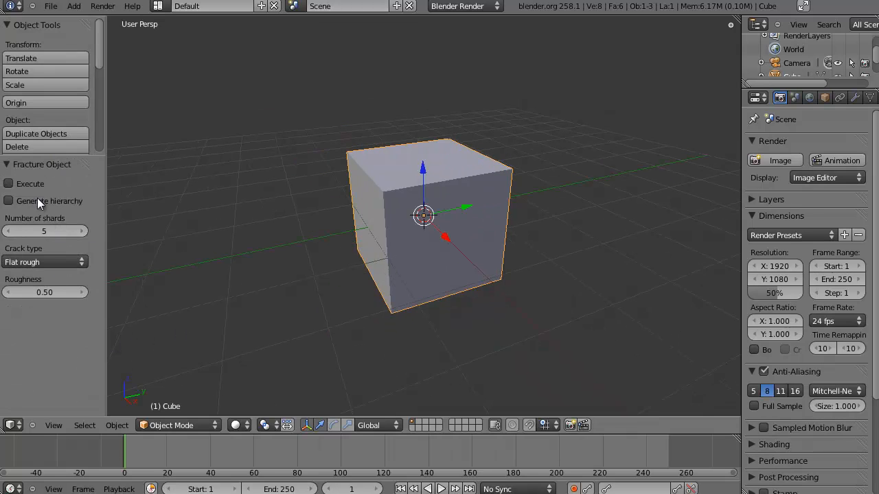
# Set the number of shards to 50 and execute the fracture on the cube
pyautogui.click(44, 231)
pyautogui.write('50')
pyautogui.press('Return')
pyautogui.scroll(3, 451, 209)
pyautogui.scroll(-3, 451, 209)
# Inspect the cube's shards in wireframe and solid shading by test-moving several of them and cancelling each move
pyautogui.press('z')
pyautogui.rightClick(474, 204)
pyautogui.scroll(3, 503, 237)
pyautogui.scroll(-4, 496, 234)
pyautogui.press('z')
pyautogui.rightClick(508, 170)
pyautogui.press('g')
pyautogui.rightClick(534, 160)
pyautogui.press('g')
pyautogui.rightClick(532, 184)
pyautogui.rightClick(494, 261)
pyautogui.press('g')
pyautogui.rightClick(442, 280)
pyautogui.rightClick(443, 280)
pyautogui.press('g')
pyautogui.rightClick(345, 279)
pyautogui.press('g')
pyautogui.rightClick(343, 199)
pyautogui.rightClick(347, 179)
pyautogui.press('g')
pyautogui.rightClick(340, 206)
pyautogui.rightClick(335, 224)
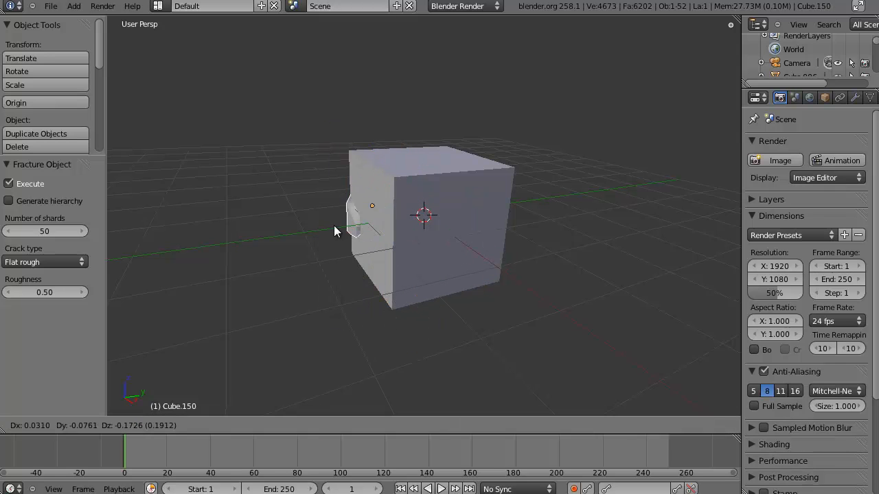
# Hide the 3D manipulator and test-move more shards on other sides of the cube, cancelling each move
pyautogui.moveTo(380, 212)
pyautogui.mouseDown(button='middle')
pyautogui.moveTo(394, 264)
pyautogui.moveTo(340, 213)
pyautogui.moveTo(361, 199)
pyautogui.moveTo(380, 246)
pyautogui.mouseUp(button='middle')
pyautogui.hotkey('ctrl', 'space')
pyautogui.press('z')
pyautogui.rightClick(365, 176)
pyautogui.rightClick(359, 158)
pyautogui.press('g')
pyautogui.rightClick(464, 194)
pyautogui.press('z')
pyautogui.moveTo(496, 218)
pyautogui.mouseDown(button='middle')
pyautogui.moveTo(280, 231)
pyautogui.moveTo(386, 229)
pyautogui.mouseUp(button='middle')
pyautogui.press('g')
pyautogui.rightClick(346, 213)
pyautogui.moveTo(346, 208); pyautogui.dragTo(483, 272, button='middle')
# Box-select all shards from the top orthographic view and set their shading to flat
pyautogui.press('z')
pyautogui.press('KP_7')
pyautogui.press('z')
pyautogui.press('b')
pyautogui.moveTo(345, 144); pyautogui.dragTo(548, 345)
pyautogui.scroll(-3, 547, 345)
pyautogui.press('KP_5')
pyautogui.moveTo(96, 155); pyautogui.dragTo(95, 360)
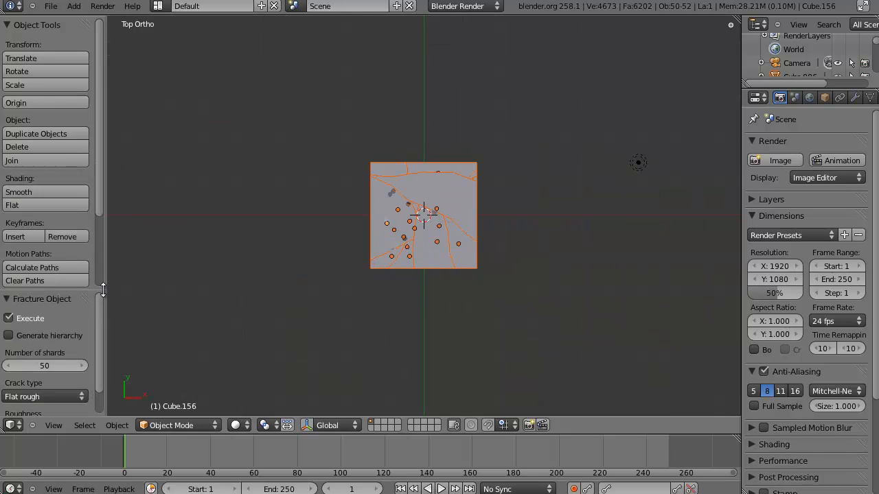
pyautogui.click(27, 204)
# Check the flat-shaded shards by selecting one at the cube's corner and test-moving it, cancelling the move
pyautogui.moveTo(426, 223)
pyautogui.mouseDown(button='middle')
pyautogui.moveTo(438, 229)
pyautogui.moveTo(338, 172)
pyautogui.moveTo(387, 196)
pyautogui.mouseUp(button='middle')
pyautogui.rightClick(386, 196)
pyautogui.press('z')
pyautogui.scroll(3, 435, 215)
pyautogui.moveTo(435, 215)
pyautogui.mouseDown(button='middle')
pyautogui.moveTo(439, 143)
pyautogui.moveTo(526, 141)
pyautogui.moveTo(487, 153)
pyautogui.moveTo(585, 159)
pyautogui.moveTo(492, 207)
pyautogui.mouseUp(button='middle')
pyautogui.press('z')
pyautogui.rightClick(537, 166)
pyautogui.press('g')
pyautogui.rightClick(631, 191)
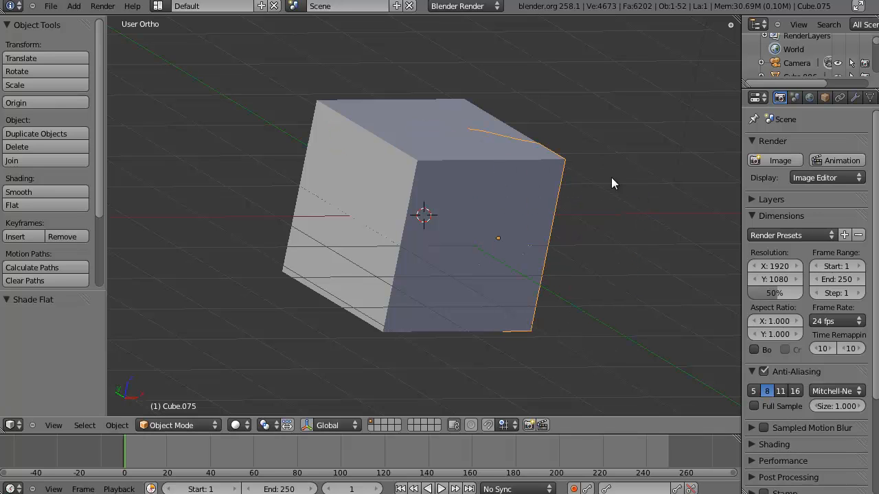
# Examine the fractured cube from several sides in solid and wireframe shading
pyautogui.scroll(-2, 479, 231)
pyautogui.moveTo(489, 232); pyautogui.dragTo(406, 208, button='middle')
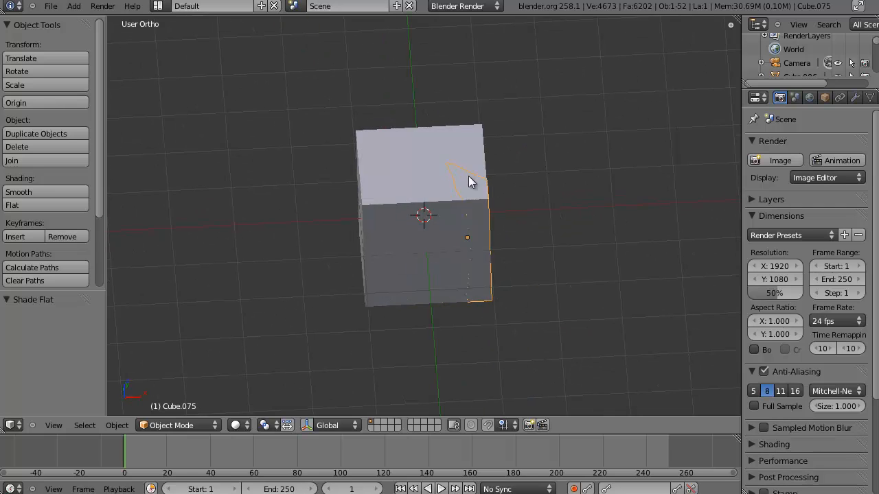
pyautogui.moveTo(526, 238); pyautogui.dragTo(447, 215, button='middle')
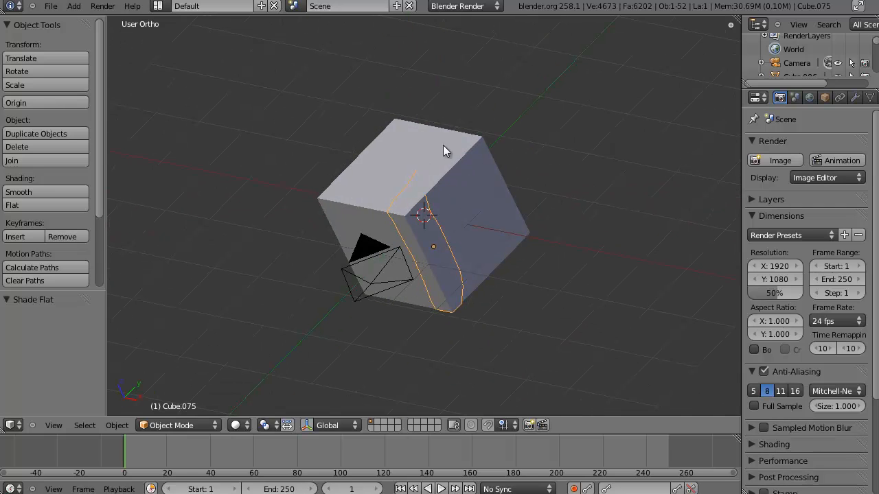
pyautogui.moveTo(476, 165); pyautogui.dragTo(437, 204, button='middle')
pyautogui.moveTo(351, 300); pyautogui.dragTo(381, 218, button='middle')
pyautogui.scroll(2, 454, 226)
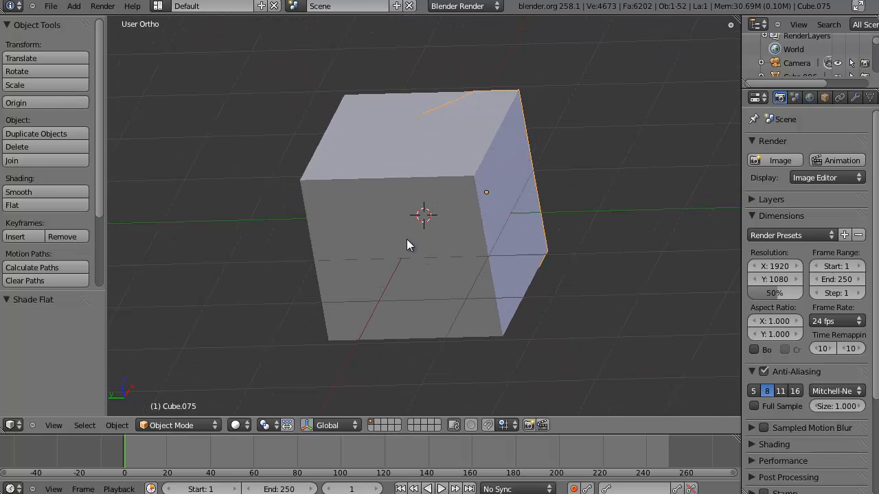
pyautogui.moveTo(520, 287); pyautogui.dragTo(502, 221, button='middle')
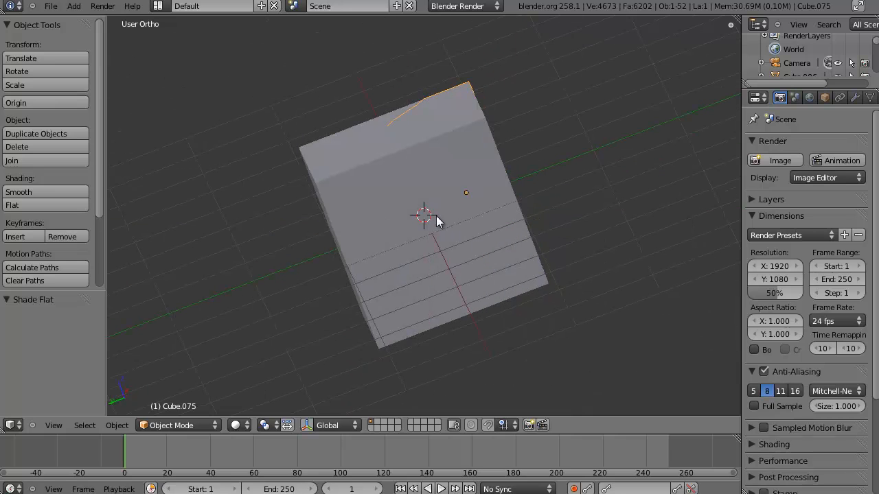
pyautogui.moveTo(417, 215); pyautogui.dragTo(535, 208, button='middle')
pyautogui.scroll(-2, 499, 217)
pyautogui.press('z')
pyautogui.press('z')
pyautogui.scroll(3, 437, 156)
# Switch to face selection in Edit Mode, select five outer faces of a shard on the cube's top, and return to Object Mode
pyautogui.rightClick(453, 163)
pyautogui.press('Tab')
pyautogui.keyDown('shift'); pyautogui.moveTo(397, 141); pyautogui.dragTo(420, 204, button='middle'); pyautogui.keyUp('shift')
pyautogui.click(396, 425)
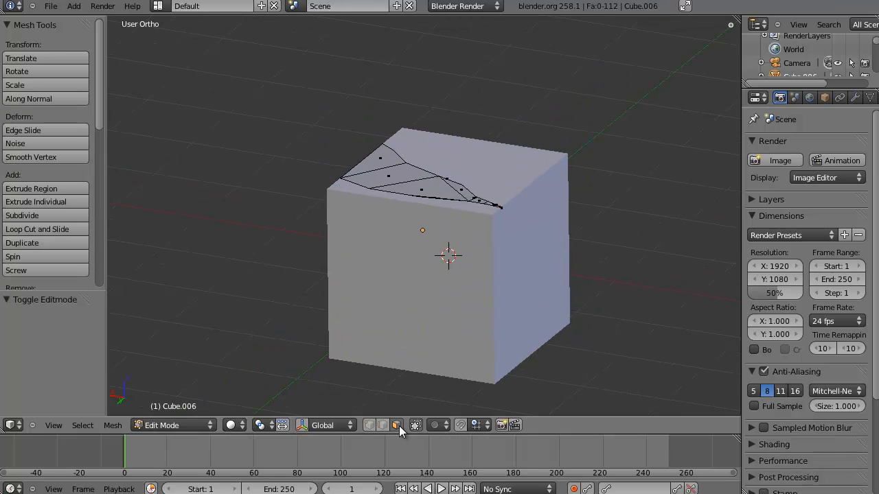
pyautogui.rightClick(429, 188)
pyautogui.keyDown('shift'); pyautogui.rightClick(388, 176); pyautogui.keyUp('shift')
pyautogui.keyDown('shift'); pyautogui.rightClick(383, 156); pyautogui.keyUp('shift')
pyautogui.keyDown('shift'); pyautogui.rightClick(461, 188); pyautogui.keyUp('shift')
pyautogui.keyDown('shift'); pyautogui.rightClick(477, 199); pyautogui.keyUp('shift')
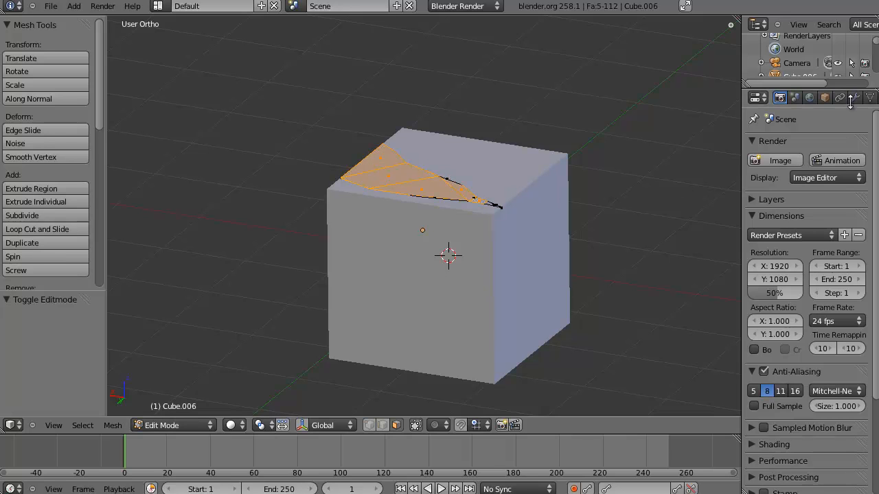
pyautogui.press('Tab')
# Widen the properties area and rename the shards' shared material to Inside_shrapnel
pyautogui.moveTo(525, 193); pyautogui.dragTo(406, 206, button='middle')
pyautogui.scroll(-4, 495, 240)
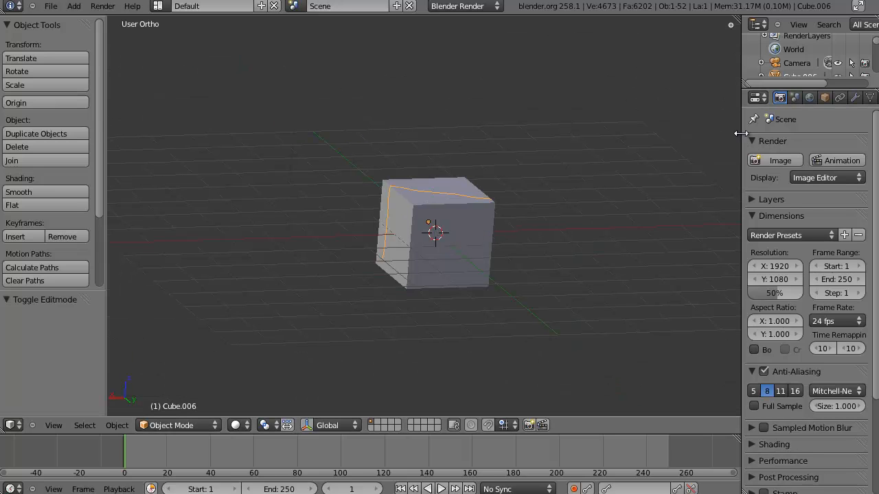
pyautogui.moveTo(741, 133); pyautogui.dragTo(646, 130)
pyautogui.click(790, 96)
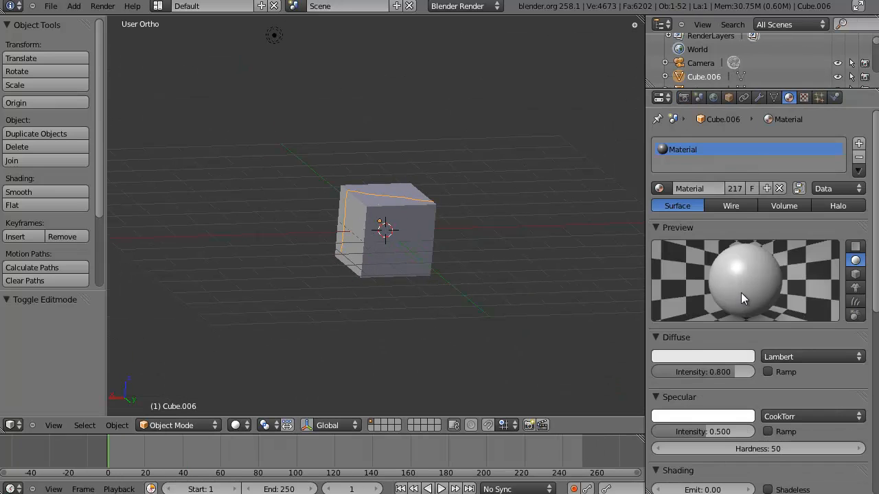
pyautogui.click(705, 187)
pyautogui.write('Inside_shrapnel')
pyautogui.press('Return')
# Darken the Inside_shrapnel diffuse colour to grey and set its specular intensity to 0
pyautogui.click(715, 356)
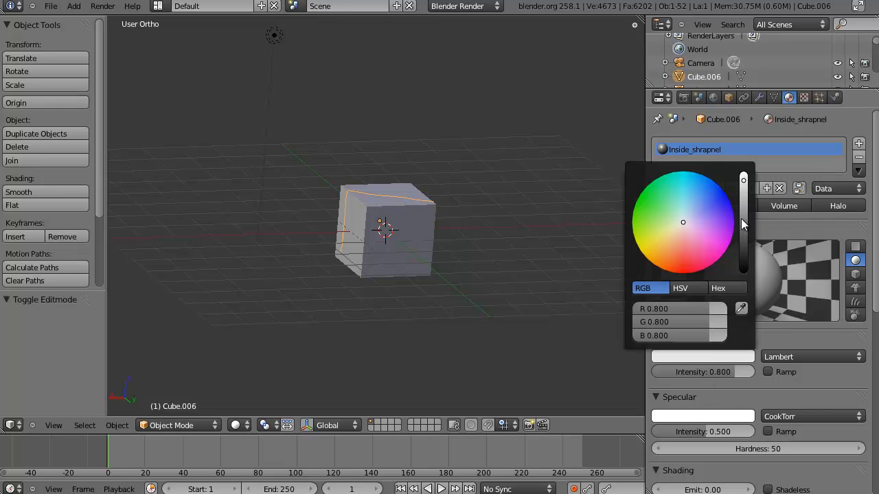
pyautogui.moveTo(740, 223); pyautogui.dragTo(742, 241)
pyautogui.moveTo(719, 427); pyautogui.dragTo(538, 326)
# Box-select all the shards in wireframe and join them into a single object
pyautogui.scroll(5, 452, 247)
pyautogui.press('z')
pyautogui.scroll(-3, 436, 200)
pyautogui.press('b')
pyautogui.moveTo(297, 126); pyautogui.dragTo(529, 344)
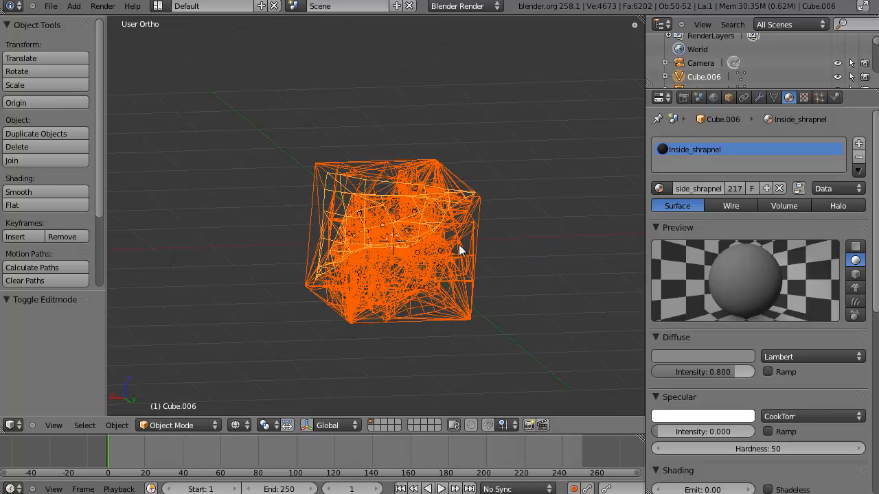
pyautogui.hotkey('ctrl', 'j')
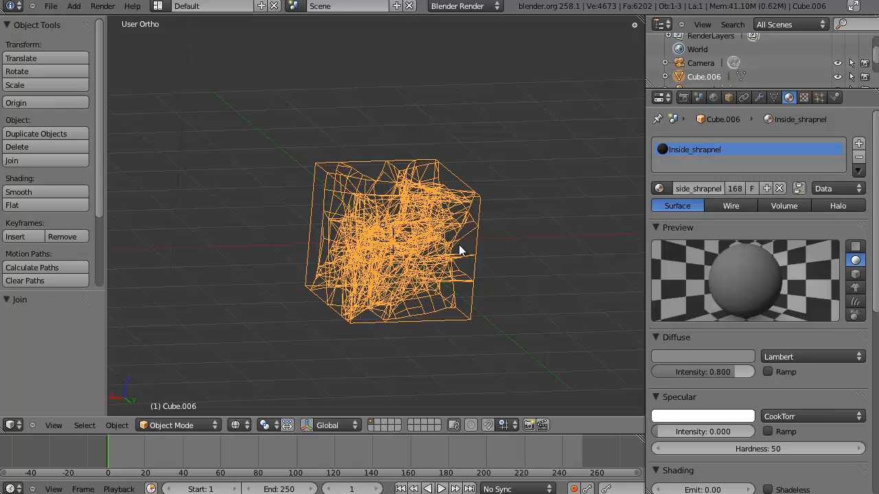
# Enter Edit Mode on the joined shards and deselect all faces, with solid shading on
pyautogui.scroll(3, 453, 253)
pyautogui.scroll(-2, 447, 257)
pyautogui.press('Tab')
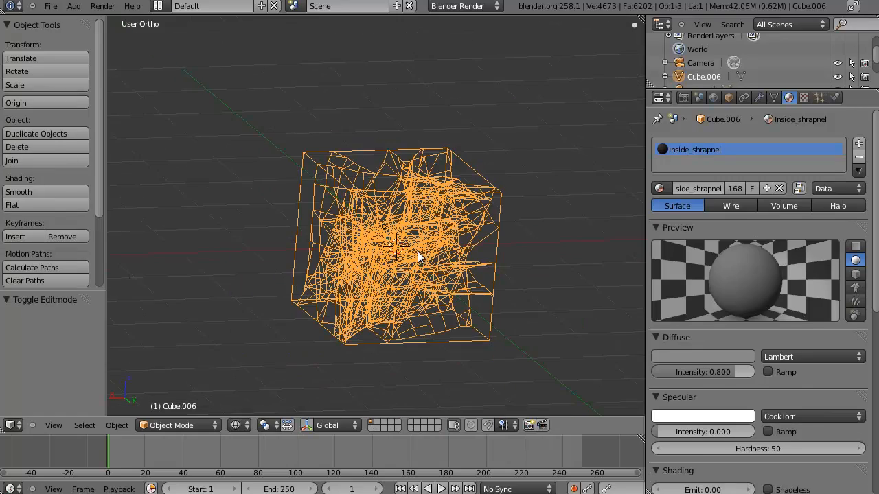
pyautogui.press('a')
pyautogui.press('a')
pyautogui.moveTo(440, 259); pyautogui.dragTo(356, 259, button='middle')
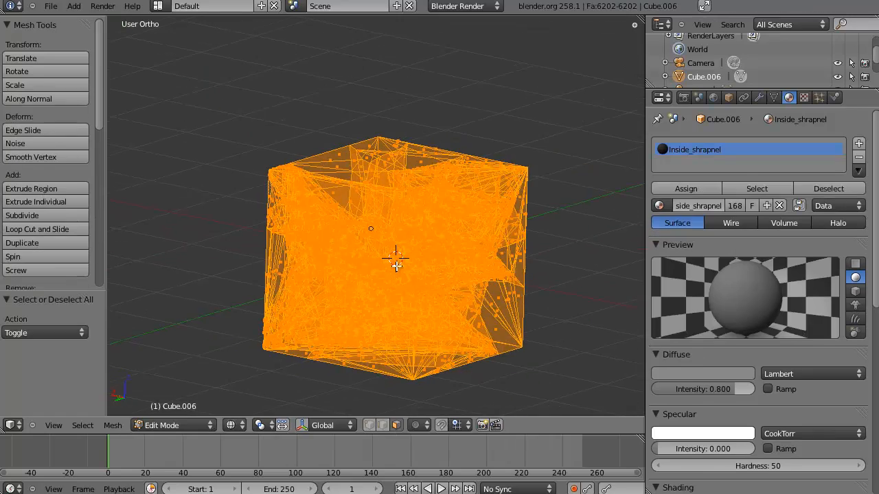
pyautogui.moveTo(455, 241)
pyautogui.mouseDown(button='middle')
pyautogui.moveTo(399, 247)
pyautogui.moveTo(404, 239)
pyautogui.moveTo(433, 249)
pyautogui.moveTo(403, 259)
pyautogui.moveTo(407, 249)
pyautogui.moveTo(411, 271)
pyautogui.moveTo(312, 300)
pyautogui.moveTo(421, 254)
pyautogui.moveTo(465, 263)
pyautogui.moveTo(422, 345)
pyautogui.mouseUp(button='middle')
pyautogui.press('z')
pyautogui.scroll(-2, 403, 238)
pyautogui.press('a')
pyautogui.press('z')
pyautogui.press('z')
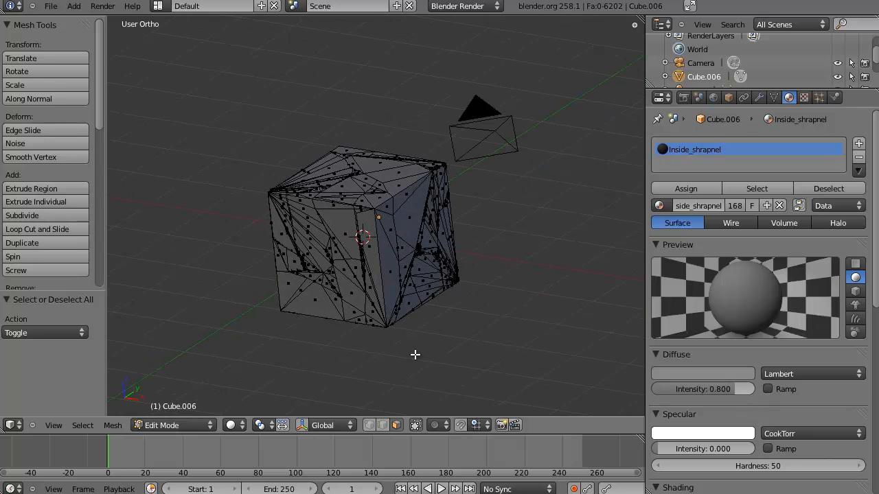
# Limit the selection to visible faces and circle-select the outer faces on all sides of the joined cube
pyautogui.click(419, 423)
pyautogui.click(415, 427)
pyautogui.scroll(-7, 389, 207)
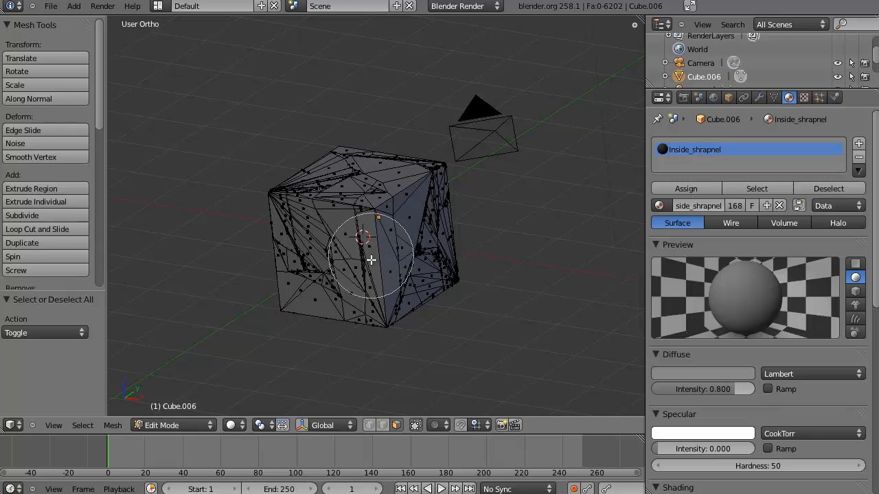
pyautogui.rightClick(398, 420)
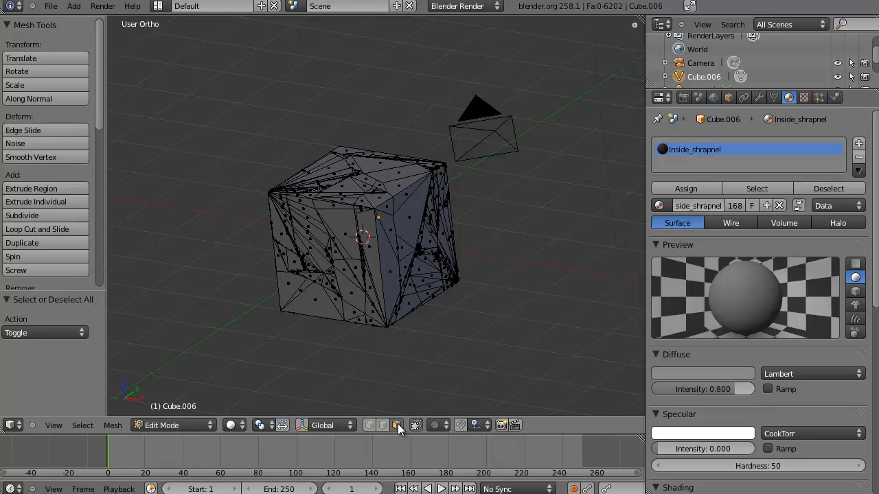
pyautogui.scroll(-5, 383, 239)
pyautogui.moveTo(383, 233)
pyautogui.mouseDown()
pyautogui.moveTo(265, 196)
pyautogui.moveTo(411, 235)
pyautogui.moveTo(453, 263)
pyautogui.mouseUp()
pyautogui.moveTo(578, 226)
pyautogui.mouseDown(button='middle')
pyautogui.moveTo(514, 239)
pyautogui.moveTo(448, 183)
pyautogui.moveTo(359, 182)
pyautogui.mouseUp(button='middle')
pyautogui.moveTo(359, 181); pyautogui.dragTo(468, 271)
pyautogui.rightClick(468, 271)
pyautogui.moveTo(451, 182); pyautogui.dragTo(469, 210, button='middle')
pyautogui.moveTo(379, 174)
pyautogui.mouseDown(button='middle')
pyautogui.moveTo(457, 204)
pyautogui.moveTo(329, 291)
pyautogui.moveTo(358, 240)
pyautogui.mouseUp(button='middle')
pyautogui.scroll(4, 357, 240)
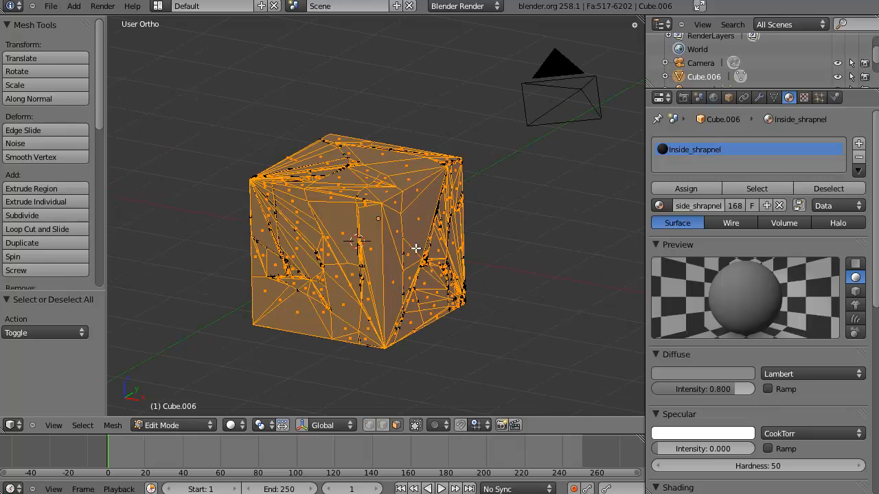
# Add a second material named Outside_shrapnel with a dark green diffuse colour and specular intensity 0
pyautogui.click(859, 145)
pyautogui.click(695, 205)
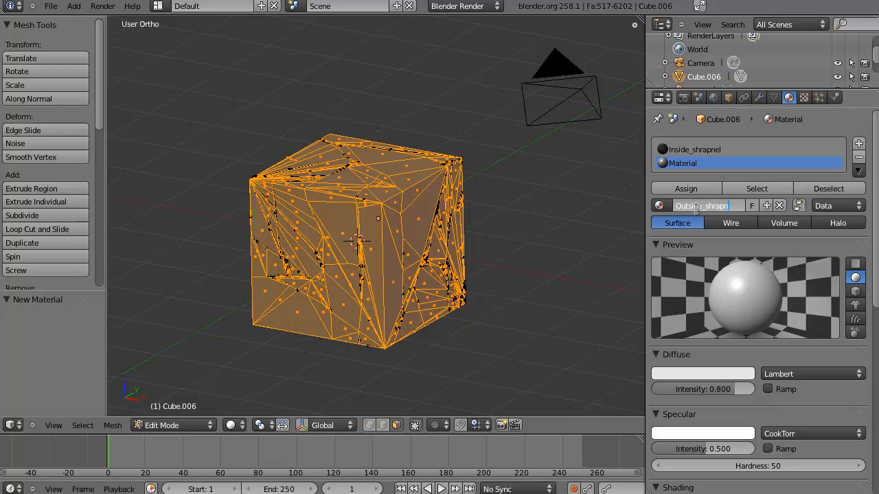
pyautogui.click(700, 374)
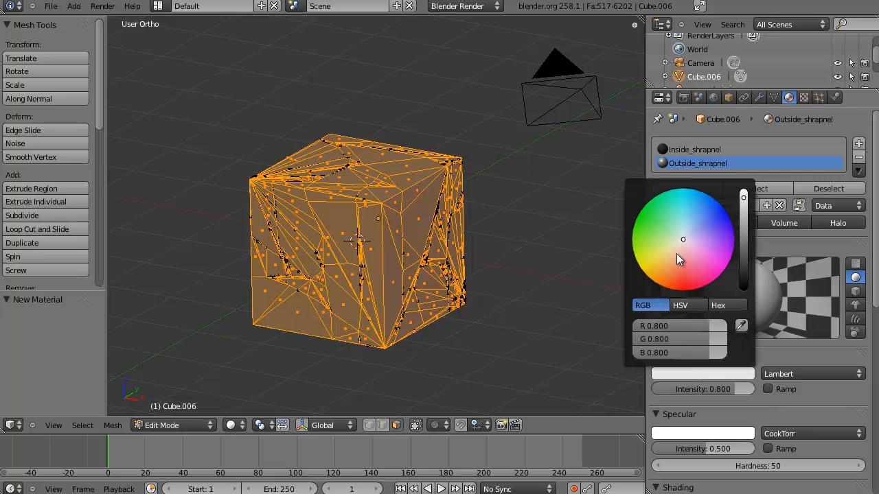
pyautogui.moveTo(680, 261); pyautogui.dragTo(640, 230)
pyautogui.click(745, 246)
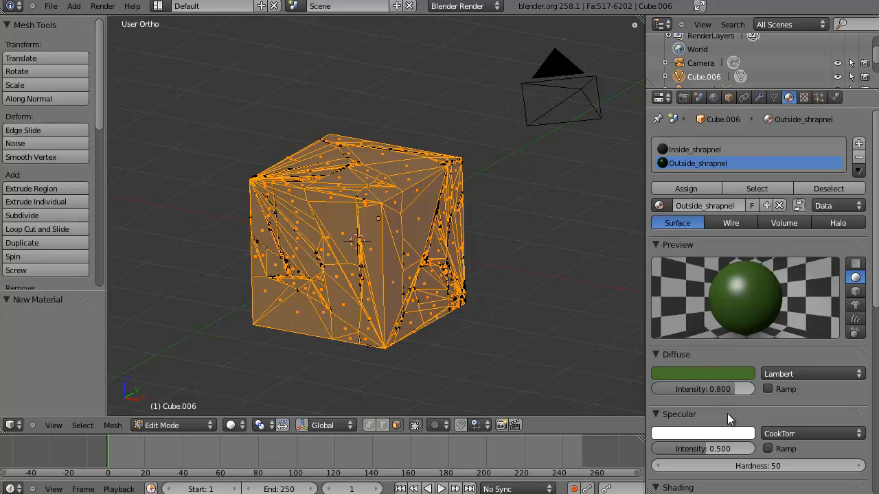
pyautogui.moveTo(615, 447); pyautogui.dragTo(606, 447)
# Assign Outside_shrapnel to the selected outer faces and check the result in Object Mode
pyautogui.click(690, 190)
pyautogui.press('Tab')
pyautogui.scroll(-1, 469, 227)
pyautogui.scroll(5, 456, 218)
pyautogui.press('Tab')
pyautogui.scroll(-5, 447, 217)
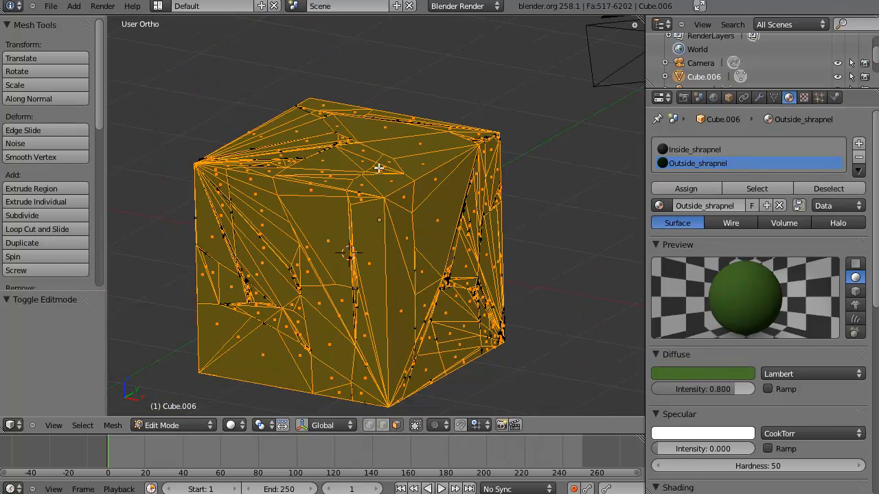
pyautogui.press('Tab')
pyautogui.moveTo(412, 179); pyautogui.dragTo(350, 255, button='middle')
# Select all faces of the joined cube, separate it by loose parts and return to Object Mode
pyautogui.press('Tab')
pyautogui.scroll(-3, 434, 268)
pyautogui.press('a')
pyautogui.scroll(3, 368, 252)
pyautogui.moveTo(375, 226); pyautogui.dragTo(399, 269, button='middle')
pyautogui.press('a')
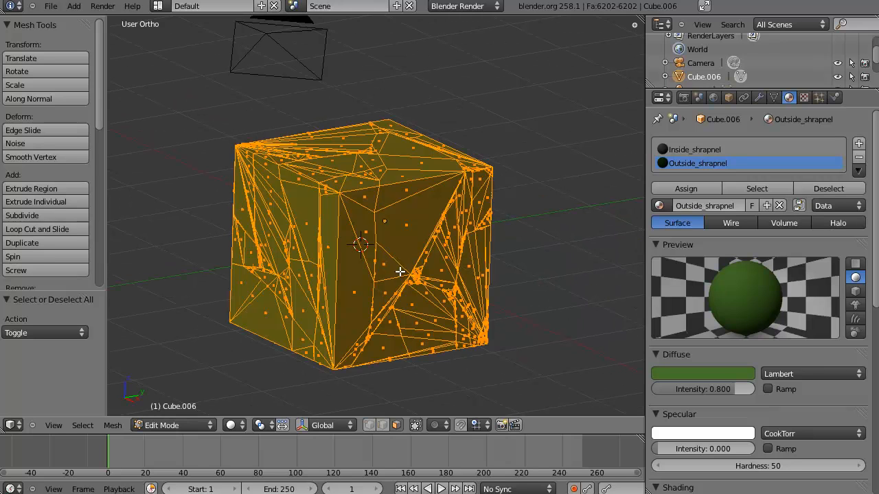
pyautogui.press('p')
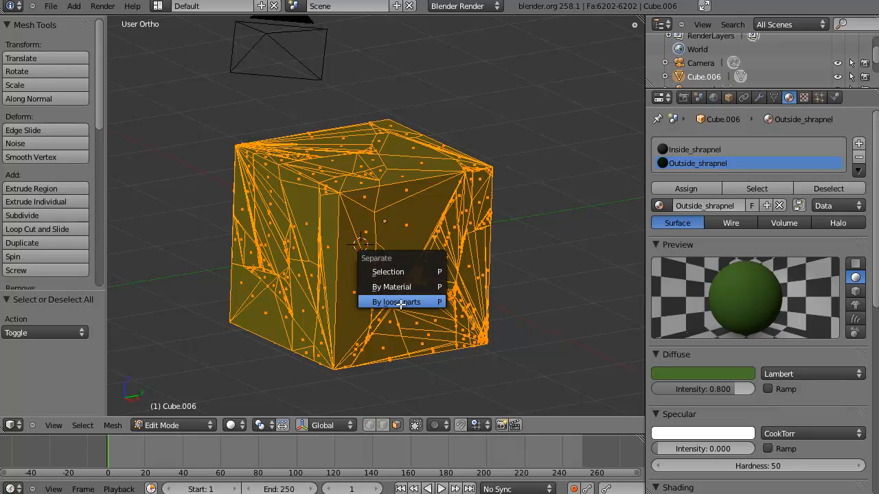
pyautogui.click(434, 302)
pyautogui.press('Tab')
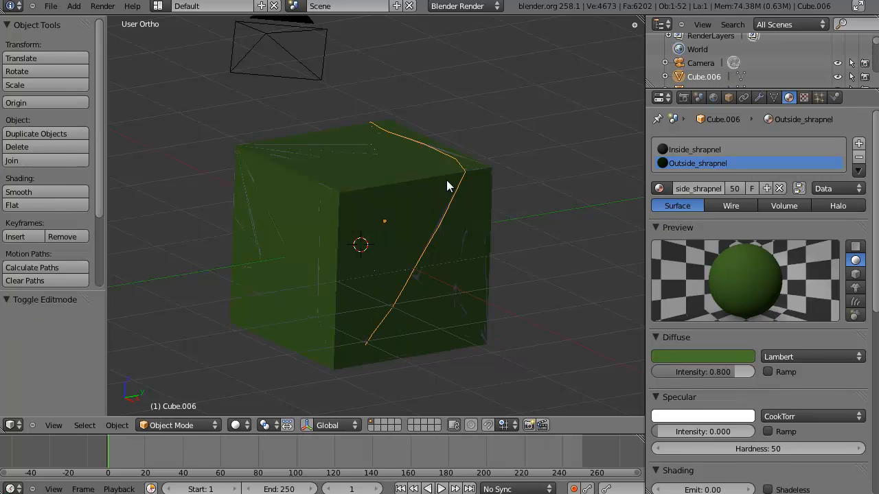
# Examine the separated pieces in wireframe by selecting individual shards around the cube
pyautogui.rightClick(447, 182)
pyautogui.press('z')
pyautogui.rightClick(381, 196)
pyautogui.rightClick(290, 206)
pyautogui.rightClick(290, 260)
pyautogui.rightClick(337, 330)
pyautogui.scroll(4, 417, 298)
pyautogui.moveTo(412, 234)
pyautogui.mouseDown(button='middle')
pyautogui.moveTo(455, 206)
pyautogui.moveTo(398, 238)
pyautogui.mouseUp(button='middle')
pyautogui.scroll(-5, 403, 246)
pyautogui.rightClick(380, 219)
pyautogui.scroll(3, 400, 227)
pyautogui.rightClick(404, 261)
pyautogui.rightClick(407, 292)
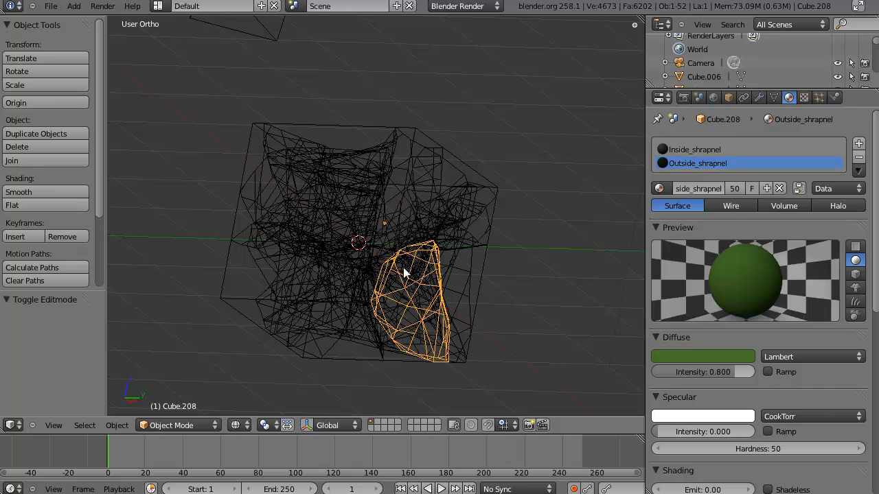
# Box-select all the shards of the cube
pyautogui.press('a')
pyautogui.press('a')
pyautogui.press('b')
pyautogui.moveTo(235, 104); pyautogui.dragTo(502, 380)
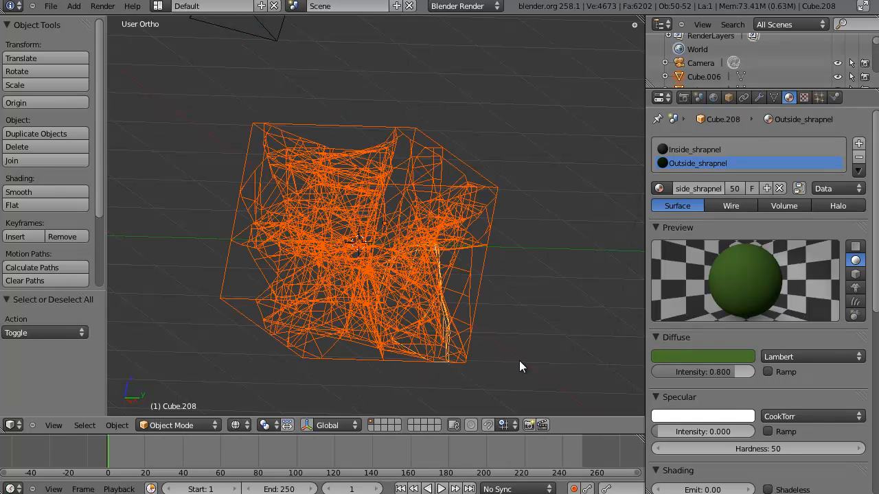
# Try Geometry to Origin on the selected shards and undo it
pyautogui.hotkey('shift', 'ctrl', 'alt', 'c')
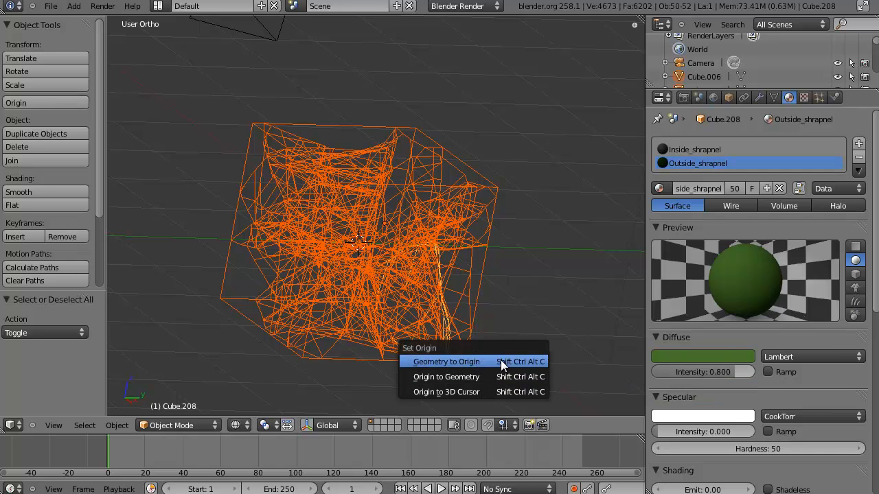
pyautogui.click(513, 358)
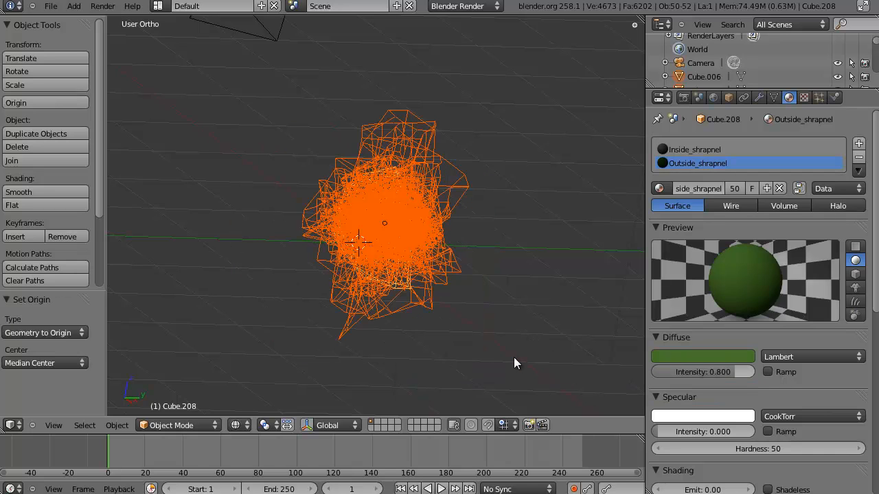
pyautogui.hotkey('ctrl', 'z')
# Set the origin of every selected shard with Origin to Geometry and hide the tool shelf
pyautogui.hotkey('shift', 'ctrl', 'alt', 'c')
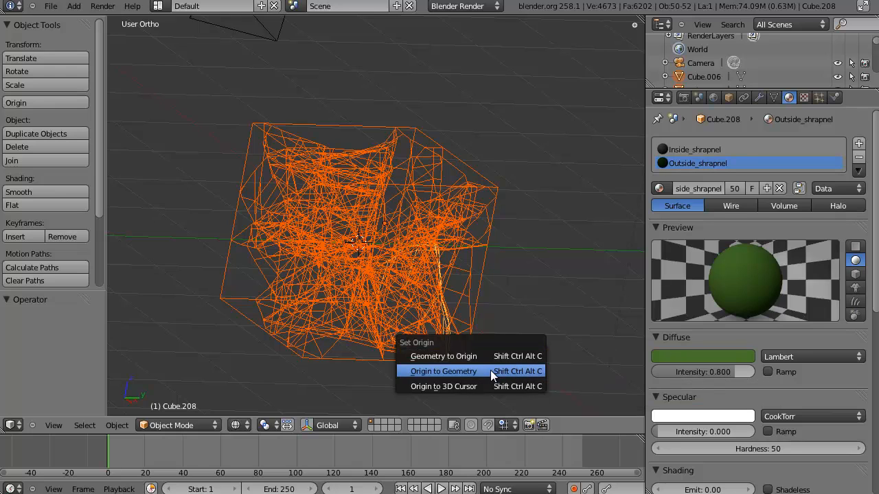
pyautogui.click(490, 370)
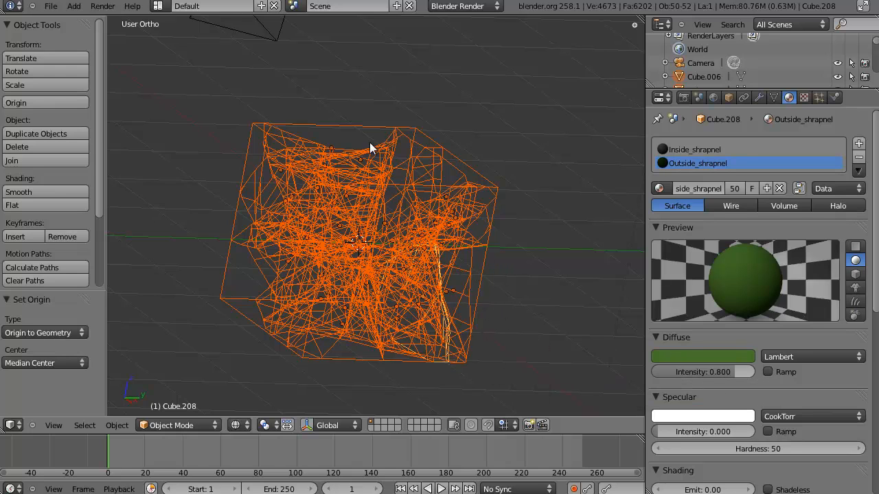
pyautogui.moveTo(434, 203); pyautogui.dragTo(388, 201, button='middle')
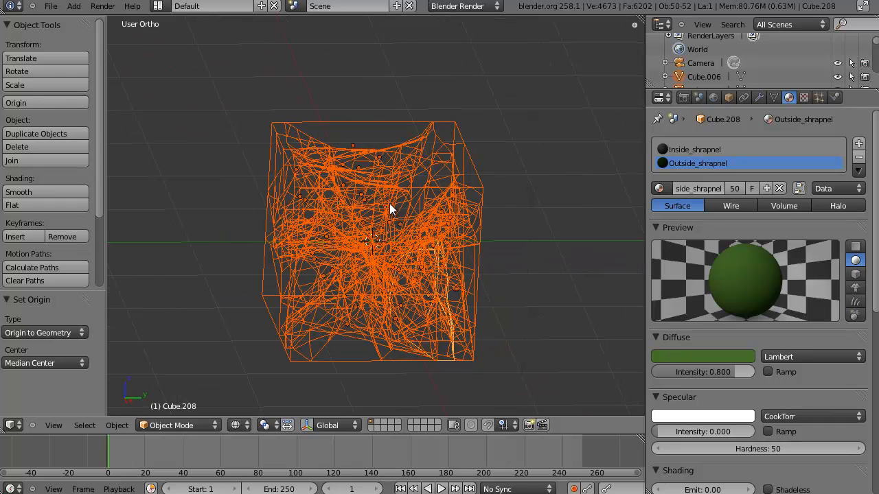
pyautogui.press('t')
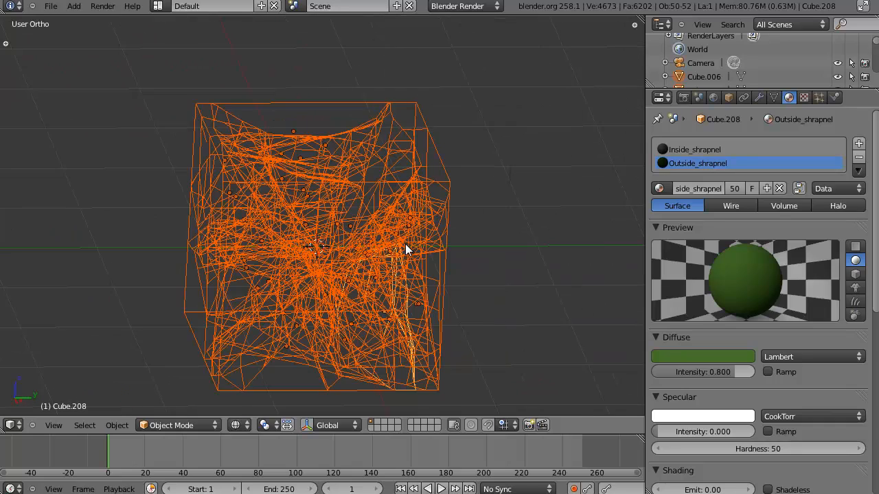
# Test-move several individual shards on different sides of the solid-shaded cube, cancelling each move
pyautogui.press('z')
pyautogui.moveTo(343, 222)
pyautogui.mouseDown(button='middle')
pyautogui.moveTo(375, 243)
pyautogui.moveTo(351, 210)
pyautogui.mouseUp(button='middle')
pyautogui.rightClick(362, 162)
pyautogui.scroll(-4, 363, 165)
pyautogui.press('g')
pyautogui.rightClick(304, 183)
pyautogui.moveTo(304, 183); pyautogui.dragTo(233, 195, button='middle')
pyautogui.press('g')
pyautogui.rightClick(136, 150)
pyautogui.moveTo(309, 165); pyautogui.dragTo(438, 219, button='middle')
pyautogui.press('g')
pyautogui.rightClick(462, 216)
pyautogui.moveTo(468, 175); pyautogui.dragTo(517, 198, button='middle')
pyautogui.rightClick(374, 266)
pyautogui.press('g')
pyautogui.rightClick(420, 285)
pyautogui.moveTo(421, 285); pyautogui.dragTo(411, 269, button='middle')
pyautogui.rightClick(360, 261)
pyautogui.press('g')
pyautogui.rightClick(353, 280)
pyautogui.moveTo(353, 280); pyautogui.dragTo(333, 222, button='middle')
# Examine individual shards in wireframe and solid shading, including from the top view
pyautogui.press('z')
pyautogui.rightClick(333, 222)
pyautogui.rightClick(334, 221)
pyautogui.rightClick(289, 165)
pyautogui.rightClick(271, 184)
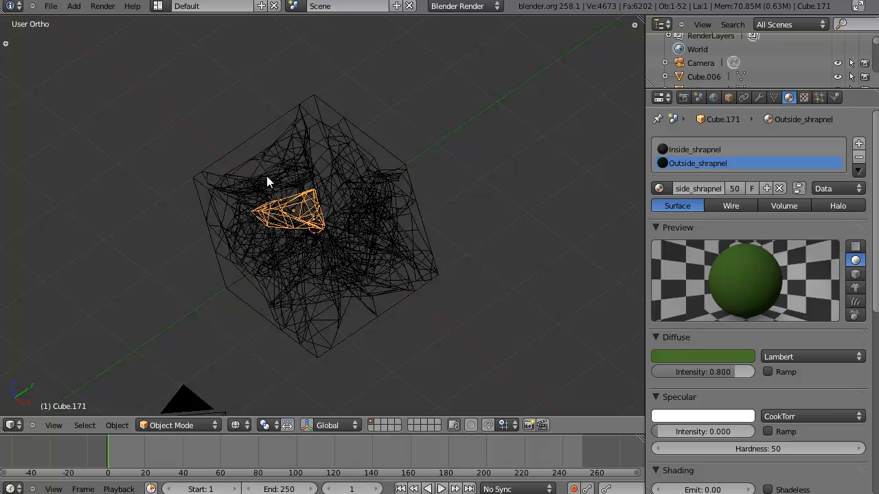
pyautogui.press('z')
pyautogui.moveTo(339, 251); pyautogui.dragTo(416, 238, button='middle')
pyautogui.press('KP_7')
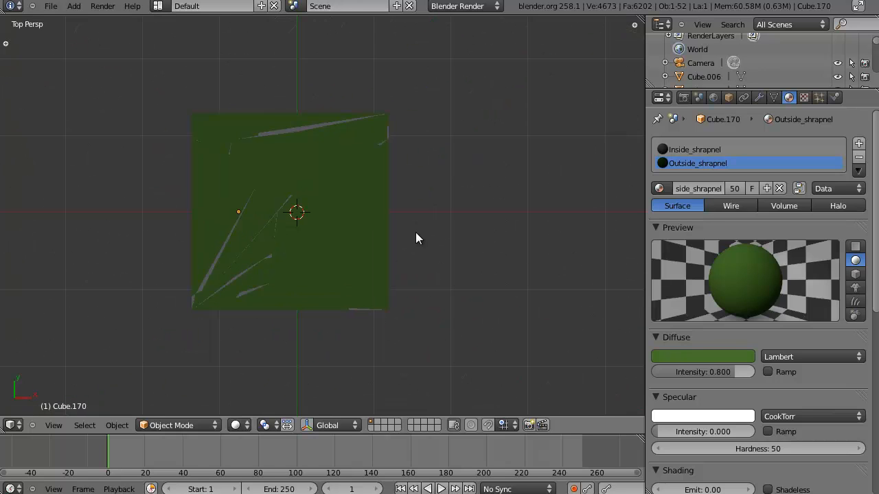
pyautogui.press('z')
pyautogui.scroll(-4, 412, 247)
pyautogui.scroll(3, 295, 169)
pyautogui.rightClick(309, 179)
pyautogui.press('z')
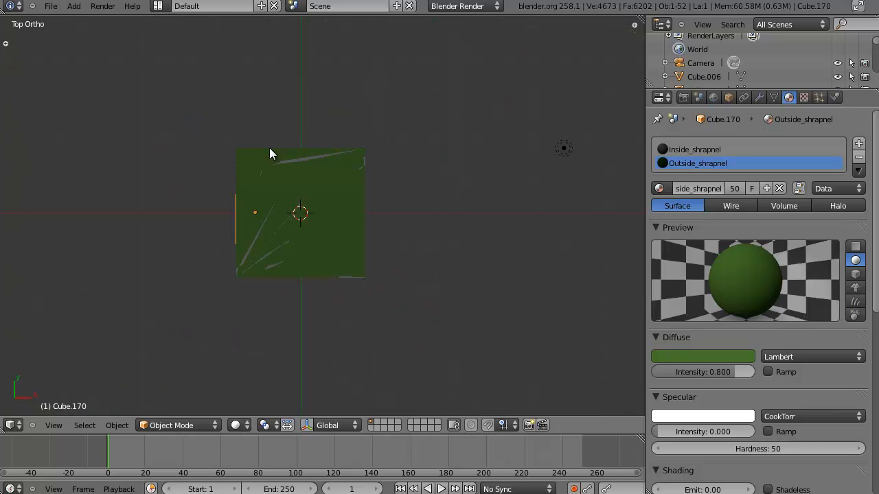
# Turn on proportional editing and select a corner shard of the solid-shaded cube
pyautogui.moveTo(309, 179)
pyautogui.mouseDown(button='middle')
pyautogui.moveTo(270, 182)
pyautogui.moveTo(325, 179)
pyautogui.moveTo(302, 238)
pyautogui.moveTo(359, 276)
pyautogui.moveTo(414, 254)
pyautogui.moveTo(323, 304)
pyautogui.moveTo(250, 308)
pyautogui.moveTo(306, 199)
pyautogui.mouseUp(button='middle')
pyautogui.press('KP_7')
pyautogui.press('z')
pyautogui.press('z')
pyautogui.scroll(-2, 379, 305)
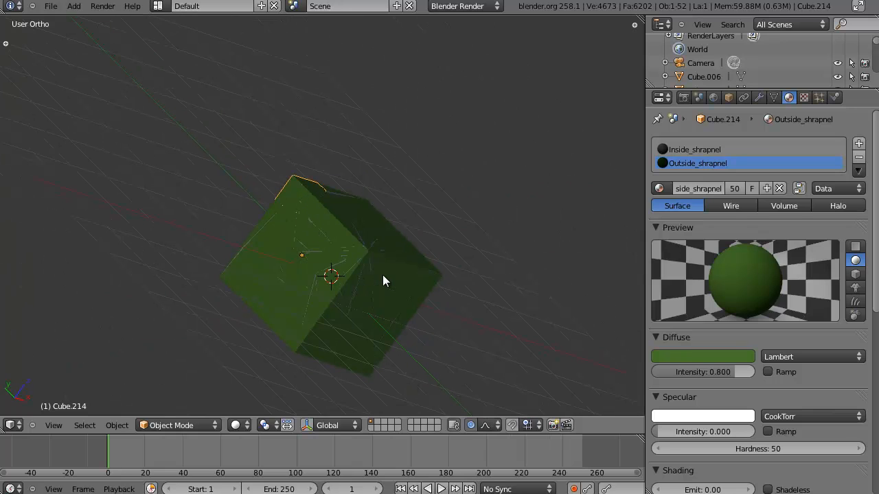
# Try moving the corner shard with smooth proportional editing, enlarging the influence to 1.77, and cancel the move
pyautogui.press('g')
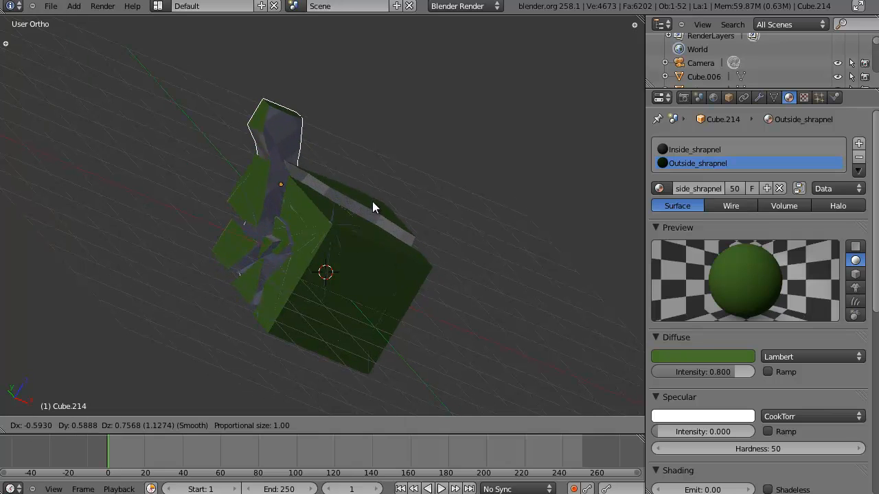
pyautogui.rightClick(351, 149)
pyautogui.scroll(-2, 471, 285)
pyautogui.press('g')
pyautogui.scroll(-6, 463, 259)
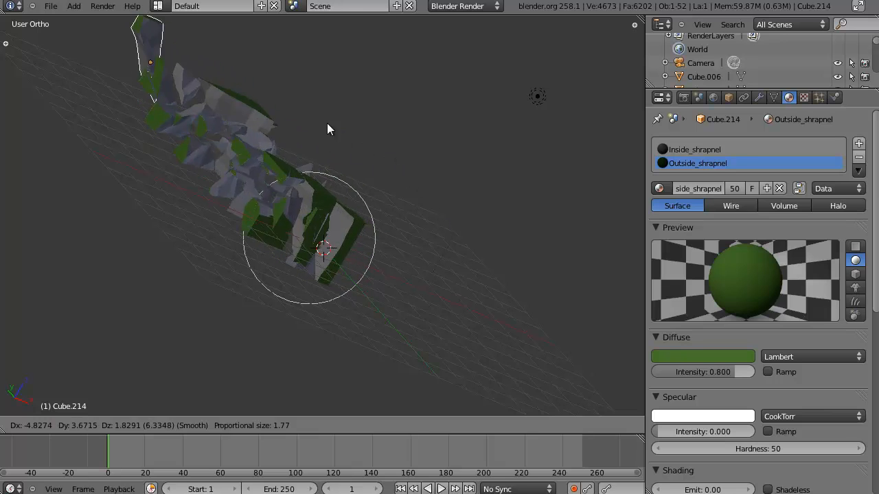
pyautogui.press('Escape')
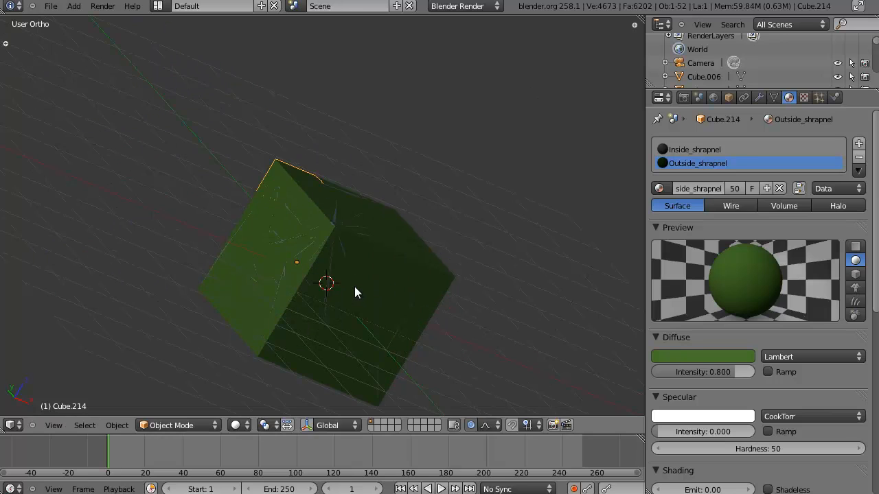
# Box-select all shards in the top wireframe view and insert a LocRot keyframe at frame 1
pyautogui.press('KP_7')
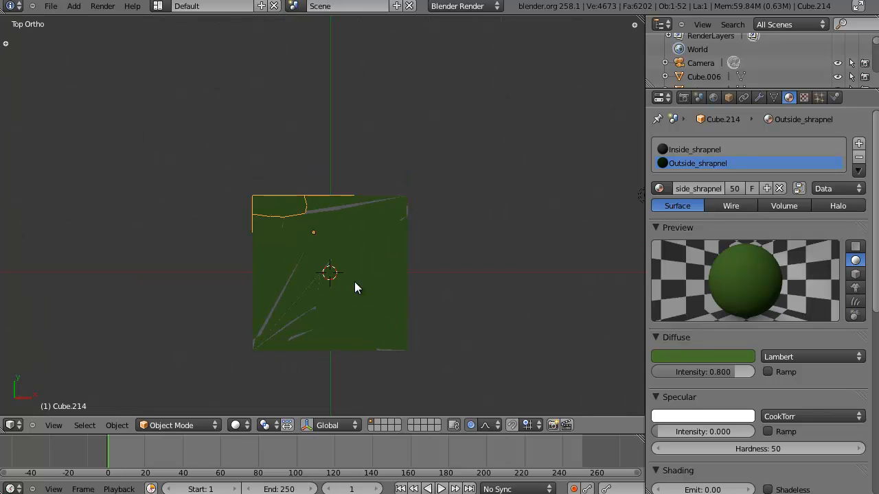
pyautogui.press('z')
pyautogui.press('b')
pyautogui.moveTo(222, 165); pyautogui.dragTo(388, 306)
pyautogui.press('b')
pyautogui.moveTo(184, 147); pyautogui.dragTo(417, 350)
pyautogui.press('i')
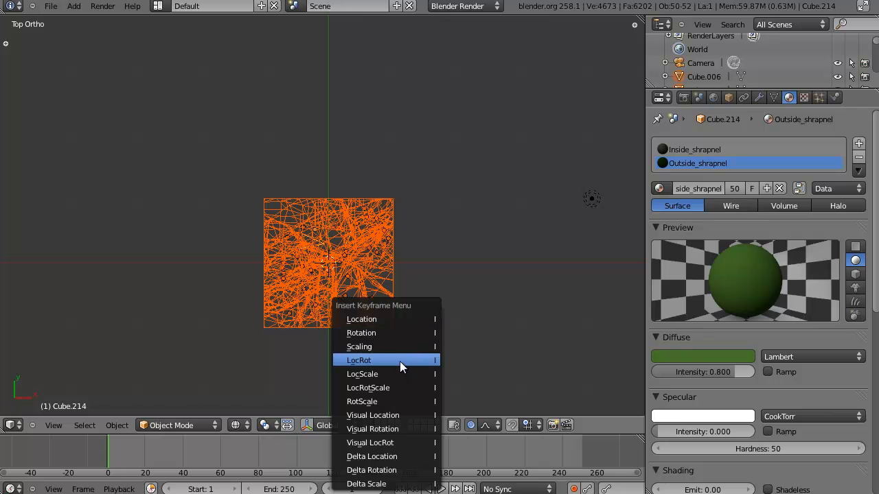
pyautogui.click(396, 360)
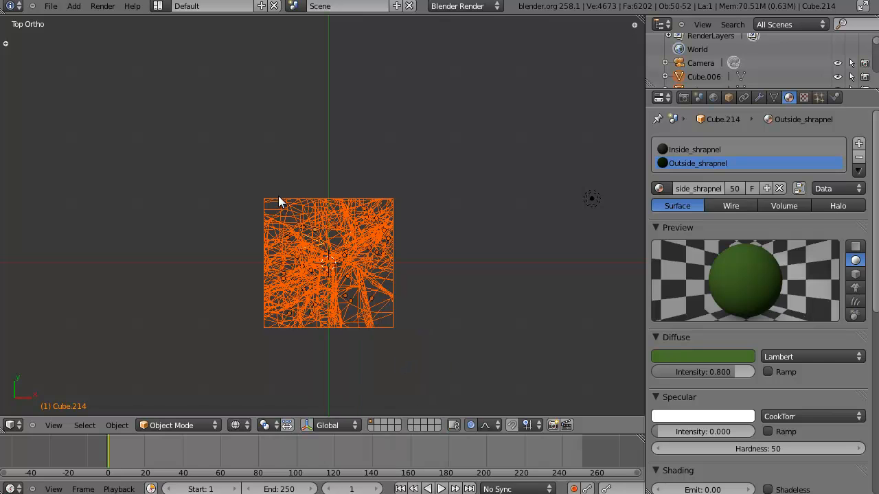
# At frame 100, pull the corner shard away from the cube with proportional editing so that neighbouring shards follow
pyautogui.moveTo(334, 219); pyautogui.dragTo(388, 157, button='middle')
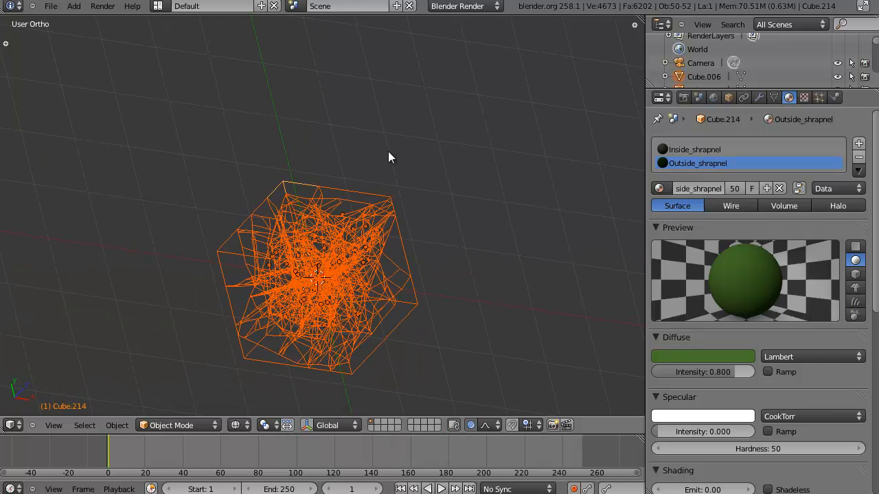
pyautogui.rightClick(297, 186)
pyautogui.press('KP_7')
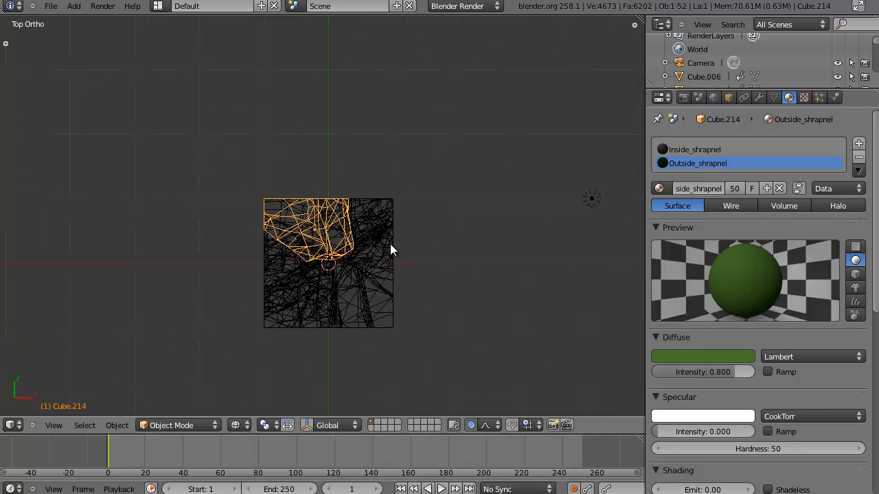
pyautogui.scroll(-2, 390, 242)
pyautogui.moveTo(300, 455); pyautogui.dragTo(297, 455)
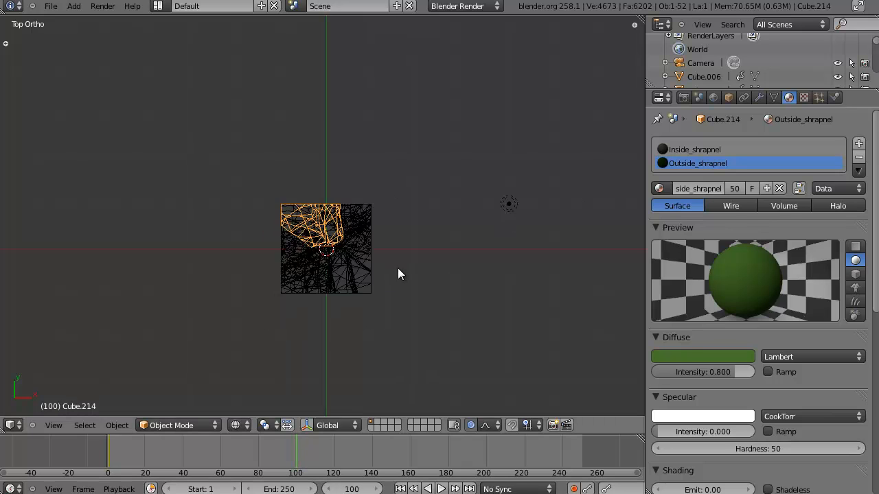
pyautogui.moveTo(388, 270); pyautogui.dragTo(453, 196, button='middle')
pyautogui.press('z')
pyautogui.press('g')
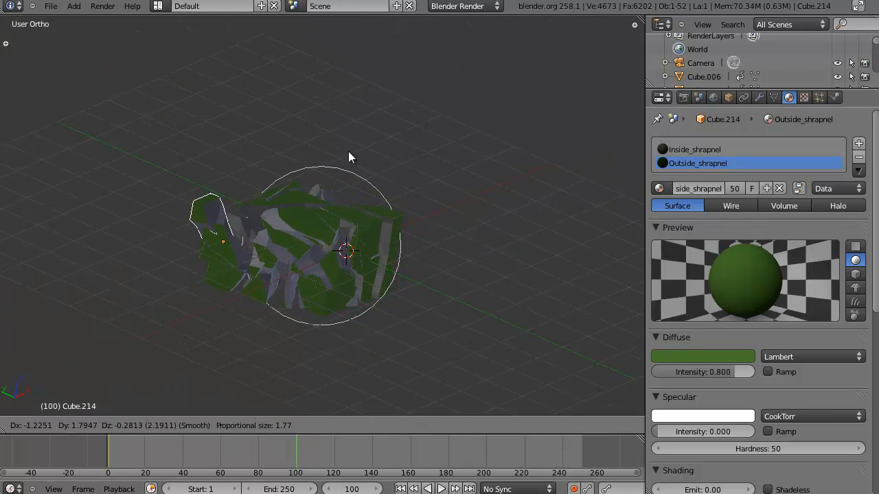
pyautogui.click(309, 160)
# Box-select all the displaced shards and insert a LocRot keyframe for them at frame 100
pyautogui.press('z')
pyautogui.press('b')
pyautogui.moveTo(95, 169); pyautogui.dragTo(413, 334)
pyautogui.press('i')
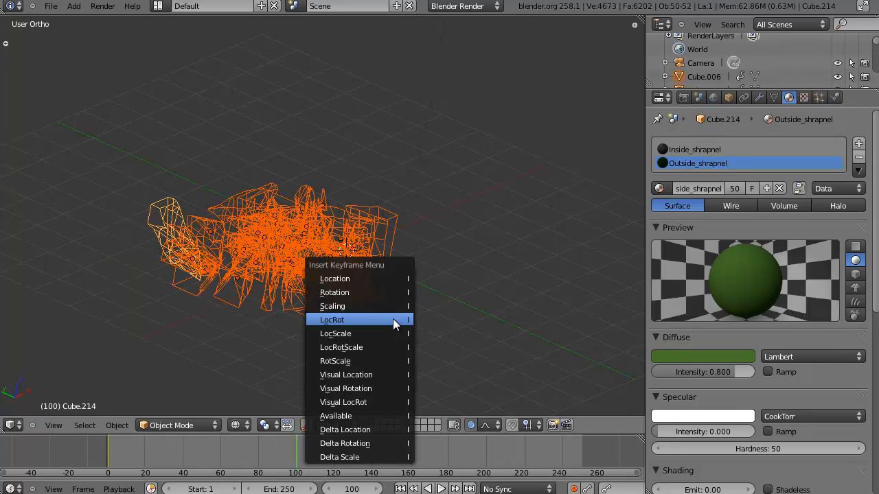
pyautogui.click(393, 319)
# Deselect all shards, set the animation's end frame to 100 and switch to solid shading
pyautogui.press('z')
pyautogui.moveTo(295, 449)
pyautogui.mouseDown()
pyautogui.moveTo(114, 452)
pyautogui.moveTo(289, 451)
pyautogui.mouseUp()
pyautogui.press('z')
pyautogui.press('a')
pyautogui.write('10')
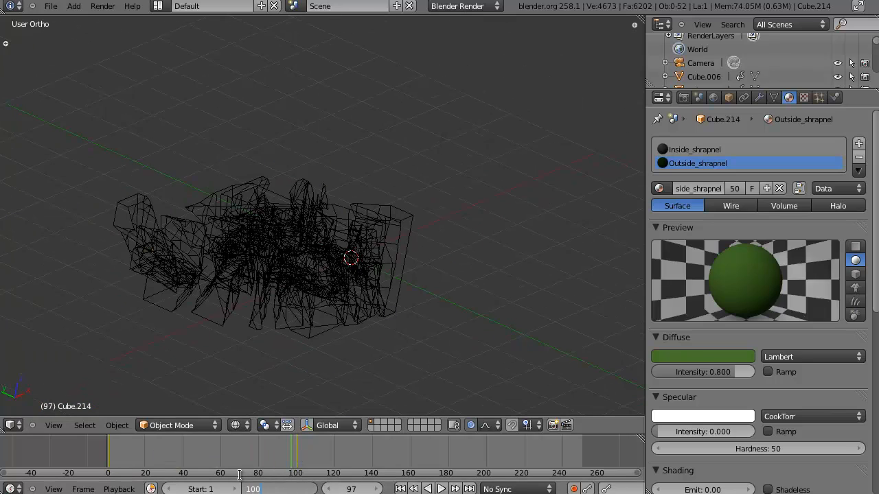
pyautogui.write('0')
pyautogui.press('Return')
pyautogui.press('z')
# Play the animation and examine the cube breaking apart from several angles and distances
pyautogui.hotkey('alt', 'a')
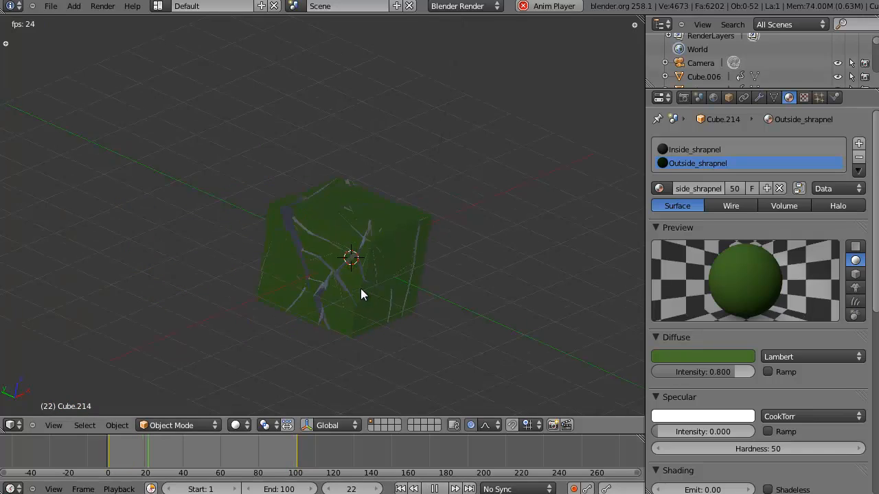
pyautogui.scroll(7, 371, 288)
pyautogui.moveTo(378, 280); pyautogui.dragTo(363, 203, button='middle')
pyautogui.scroll(2, 403, 209)
pyautogui.scroll(3, 489, 172)
pyautogui.scroll(-4, 375, 181)
pyautogui.scroll(3, 343, 198)
pyautogui.scroll(2, 381, 194)
pyautogui.scroll(-4, 328, 258)
pyautogui.scroll(2, 363, 203)
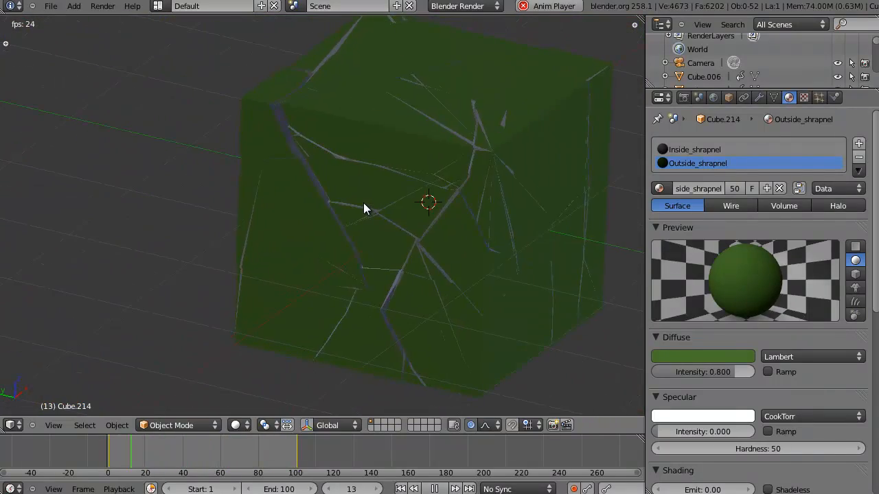
pyautogui.scroll(-4, 362, 208)
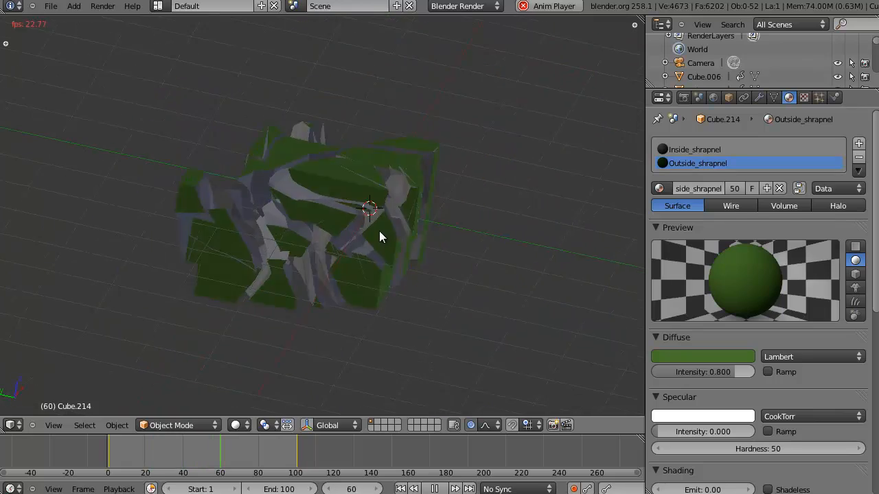
pyautogui.scroll(4, 353, 228)
pyautogui.moveTo(353, 228); pyautogui.dragTo(318, 220, button='middle')
pyautogui.scroll(-4, 318, 220)
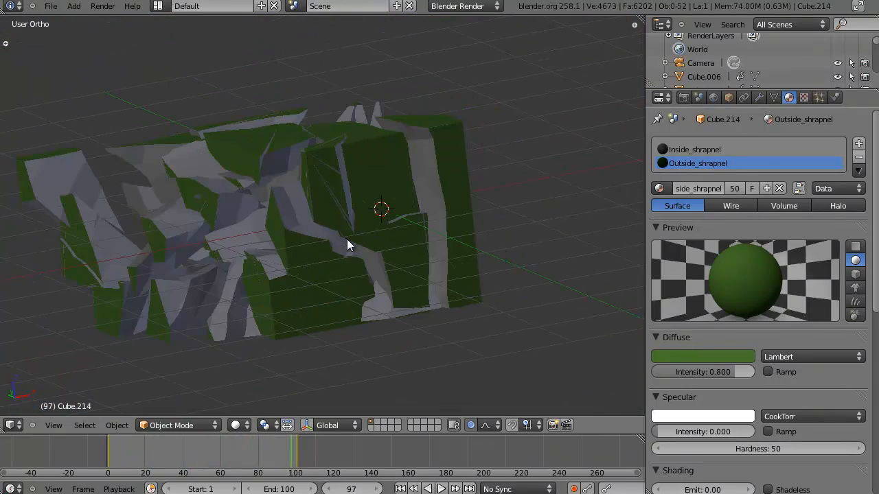
# Box-select all shards from the top, delete their keyframes at frame 100 and return to frame 1
pyautogui.press('KP_7')
pyautogui.press('z')
pyautogui.press('b')
pyautogui.moveTo(215, 95); pyautogui.dragTo(341, 265)
pyautogui.click(401, 488)
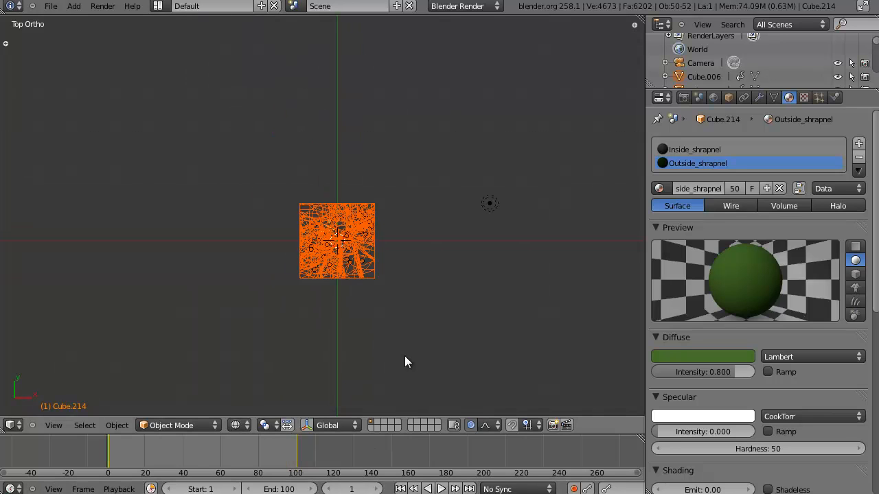
pyautogui.hotkey('shift', 'Right')
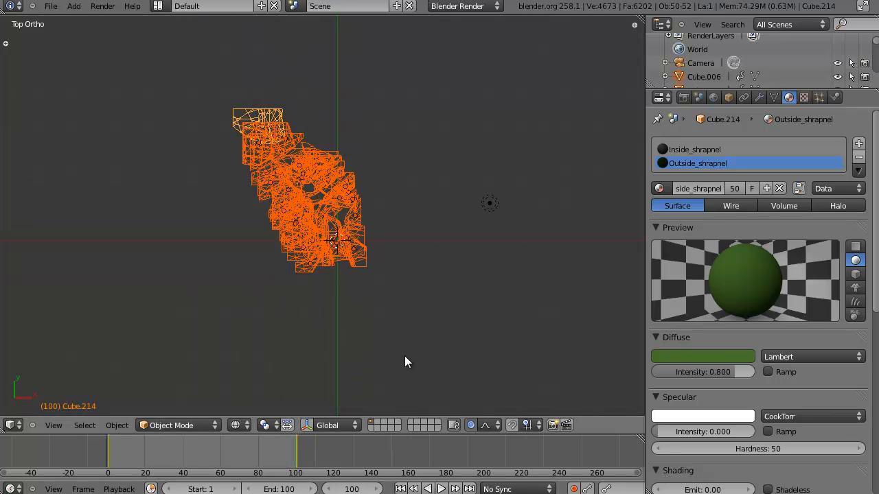
pyautogui.hotkey('alt', 'i')
pyautogui.click(412, 357)
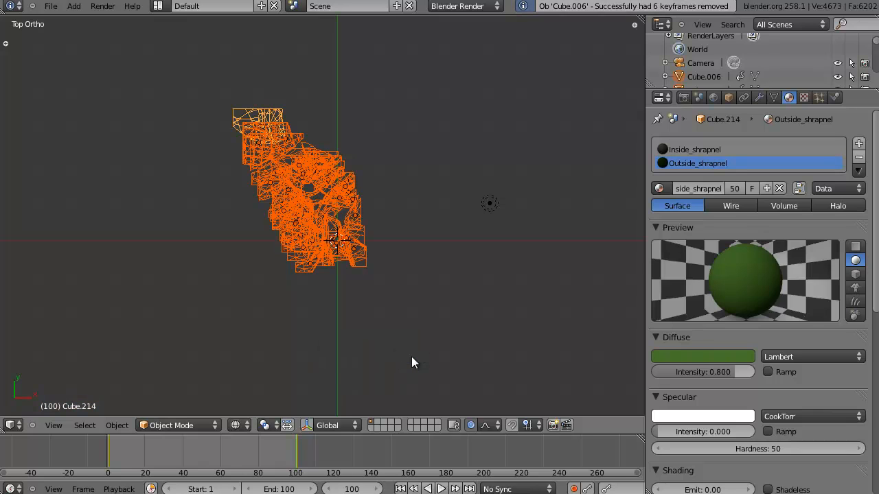
pyautogui.hotkey('shift', 'Left')
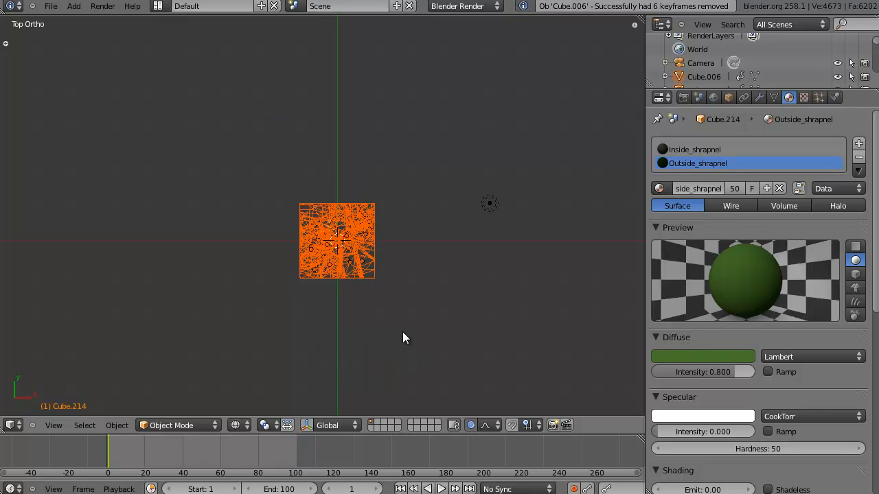
# Delete the selected shards' keyframes at frame 1, advance to frame 50 and check the cube in solid and wireframe shading
pyautogui.hotkey('alt', 'i')
pyautogui.click(402, 331)
pyautogui.scroll(3, 403, 331)
pyautogui.press('a')
pyautogui.press('Up')
pyautogui.press('z')
pyautogui.press('z')
pyautogui.scroll(-3, 353, 255)
pyautogui.press('z')
pyautogui.press('z')
pyautogui.press('a')
# Box-select all the shards and put them in a new group named Shrapnel
pyautogui.scroll(5, 412, 304)
pyautogui.rightClick(375, 248)
pyautogui.moveTo(190, 156); pyautogui.dragTo(482, 394)
pyautogui.scroll(-3, 460, 371)
pyautogui.keyDown('shift'); pyautogui.moveTo(443, 351); pyautogui.dragTo(416, 332, button='middle'); pyautogui.keyUp('shift')
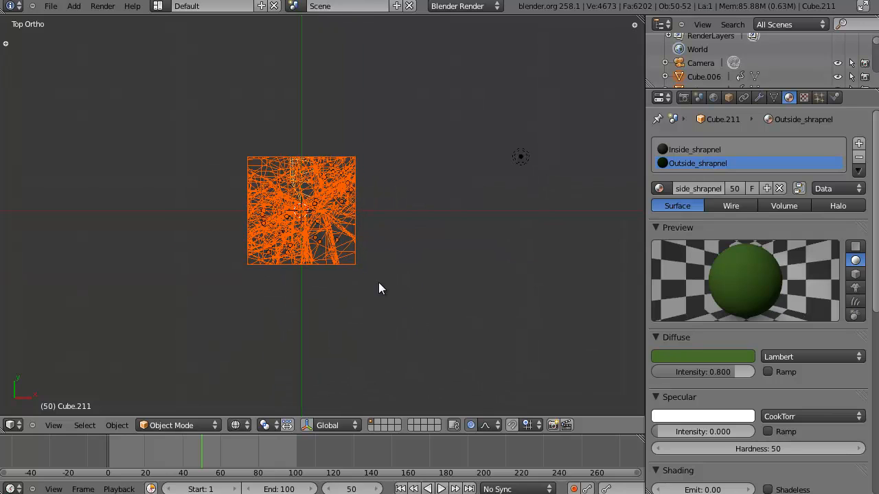
pyautogui.press('a')
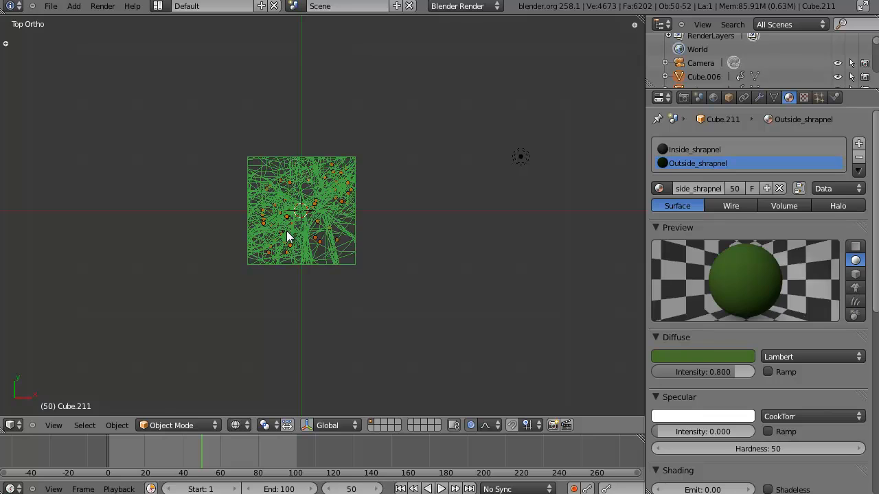
pyautogui.press('t')
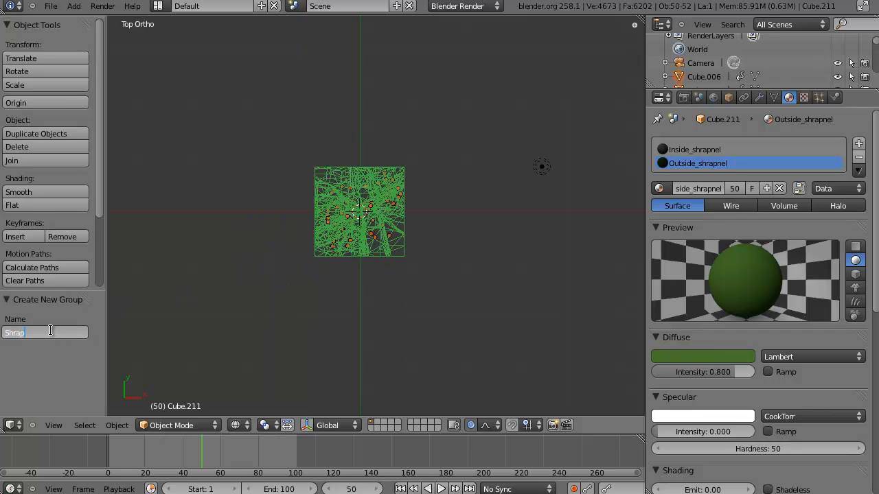
pyautogui.press('Return')
pyautogui.press('t')
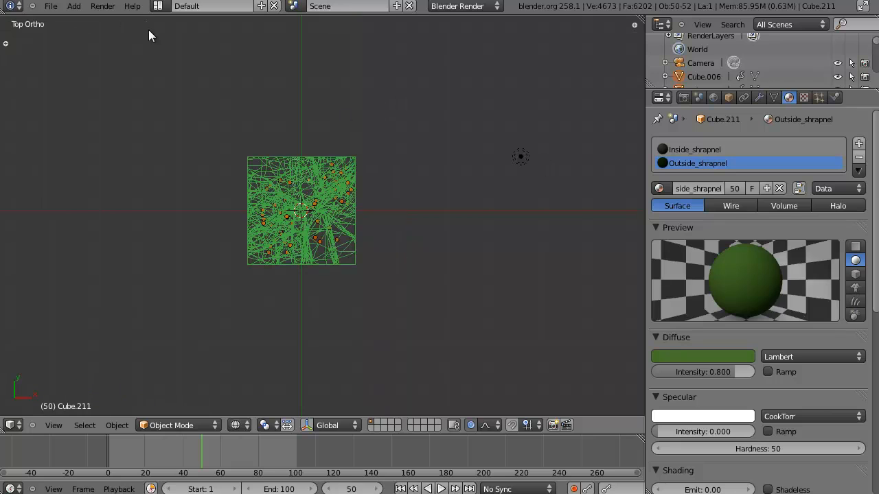
# Save the file under the new name shrapnel_tut.blend in the Grenade folder
pyautogui.click(51, 5)
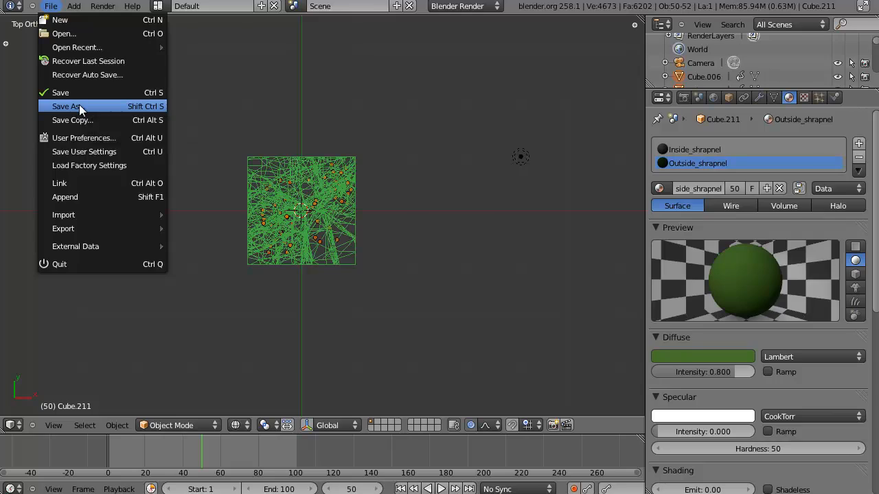
pyautogui.click(78, 107)
pyautogui.click(222, 67)
pyautogui.write('shr')
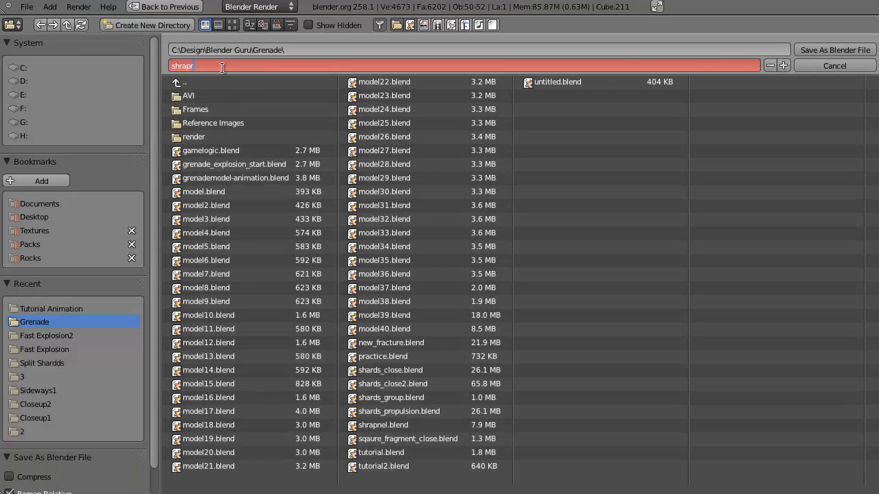
pyautogui.write('apnel_tut')
pyautogui.press('Return')
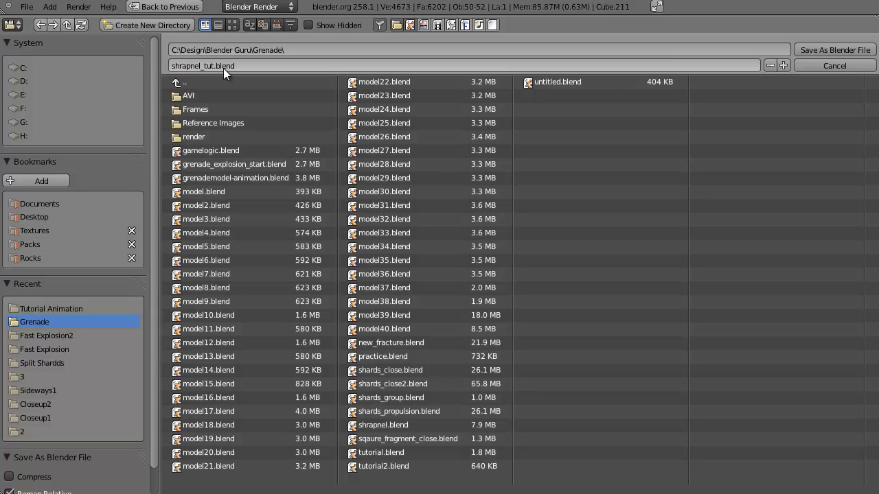
pyautogui.click(837, 50)
# Switch to the Blender window with the grenade scene and browse to the Grenade folder for appending
pyautogui.hotkey('alt', 'Tab')
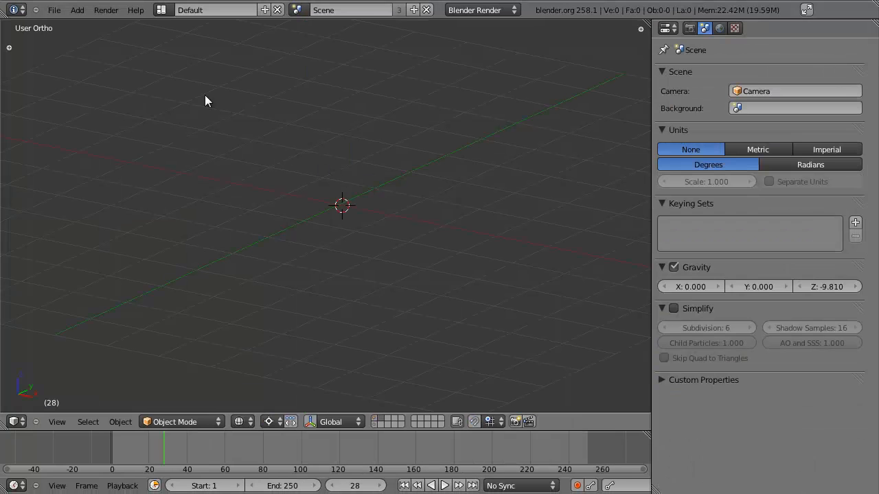
pyautogui.click(53, 10)
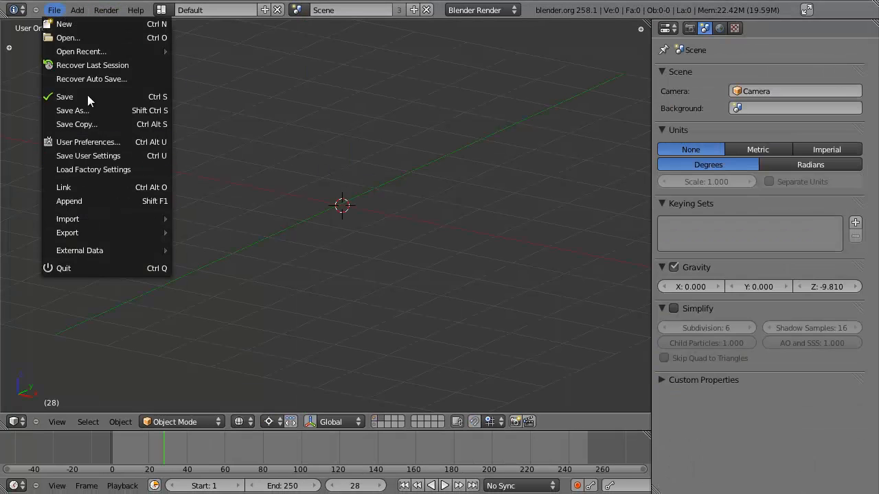
pyautogui.click(95, 201)
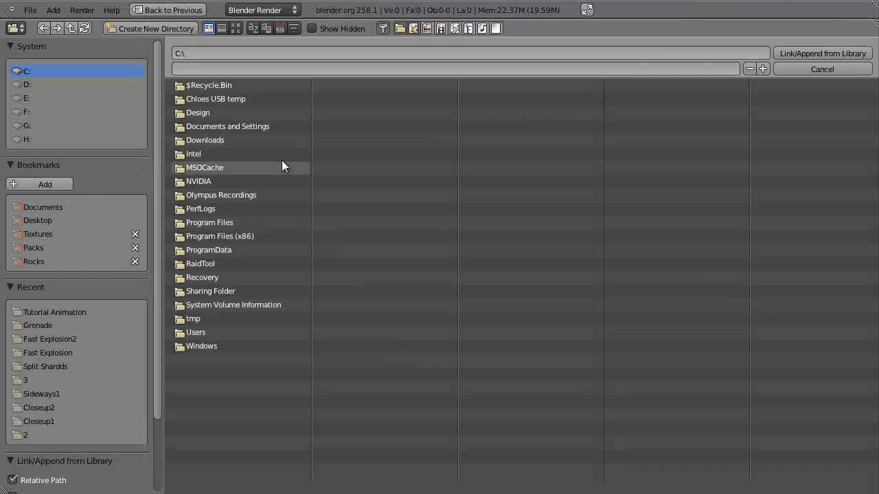
pyautogui.click(219, 114)
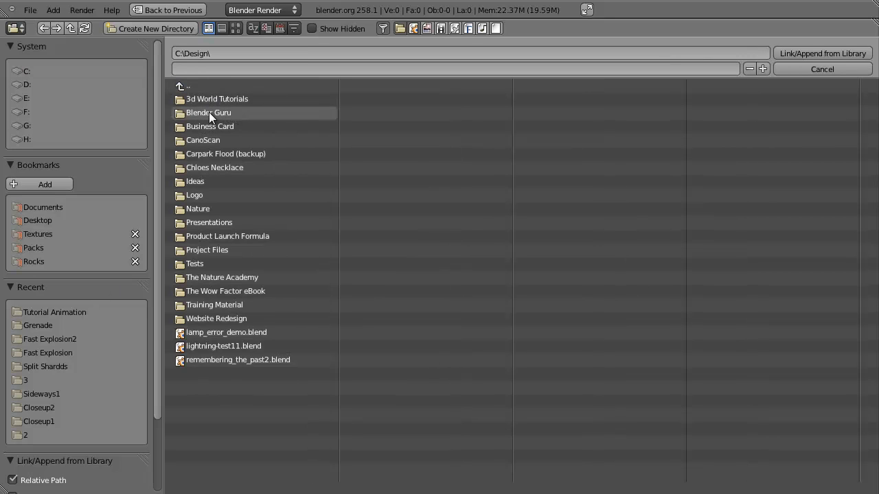
pyautogui.click(214, 114)
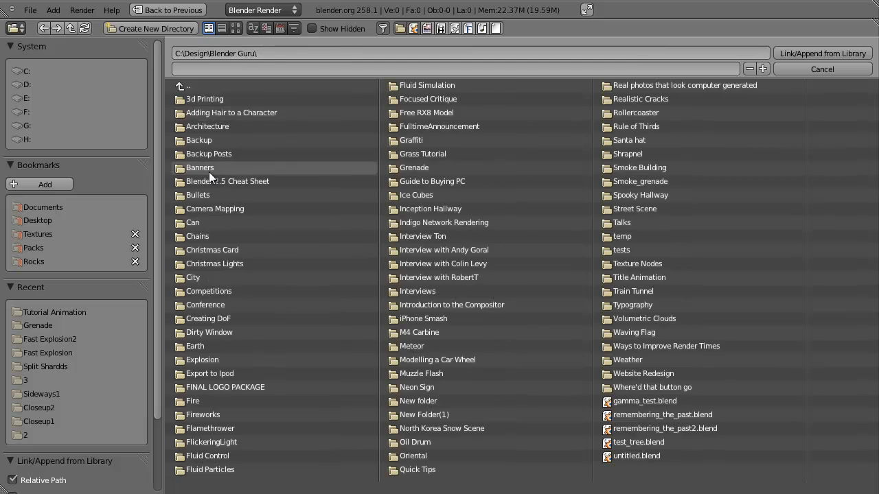
pyautogui.click(45, 312)
pyautogui.click(193, 86)
pyautogui.click(193, 85)
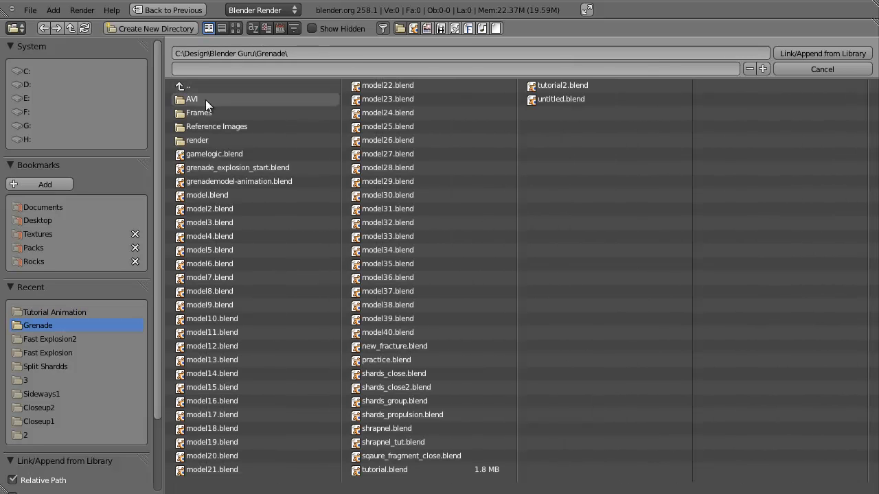
# Sort the files by date and append the Shrapnel group from shrapnel_tut.blend
pyautogui.click(277, 28)
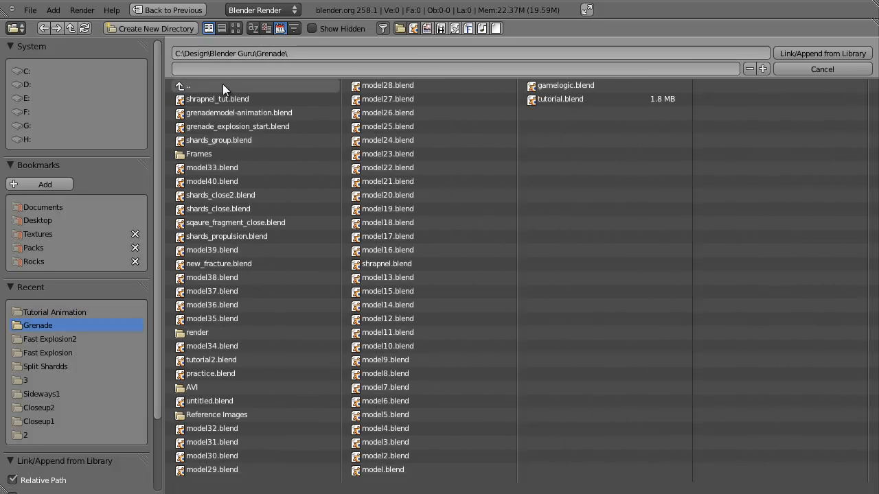
pyautogui.doubleClick(239, 100)
pyautogui.click(198, 140)
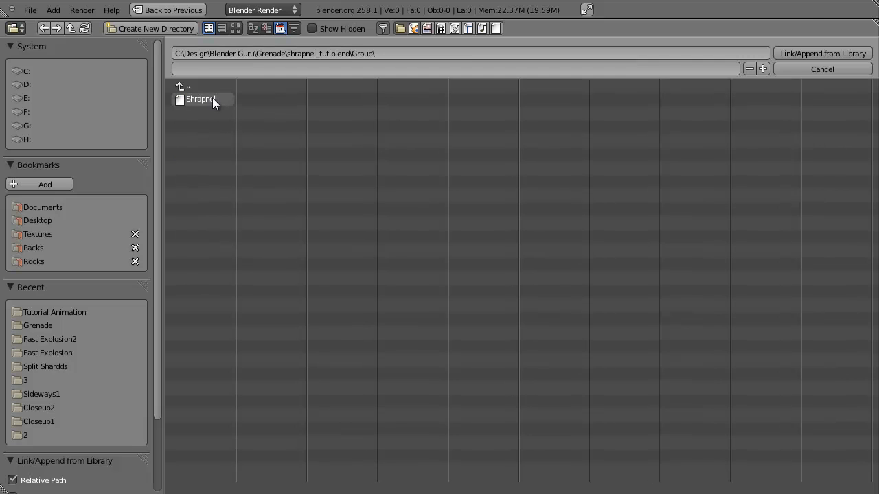
pyautogui.doubleClick(213, 98)
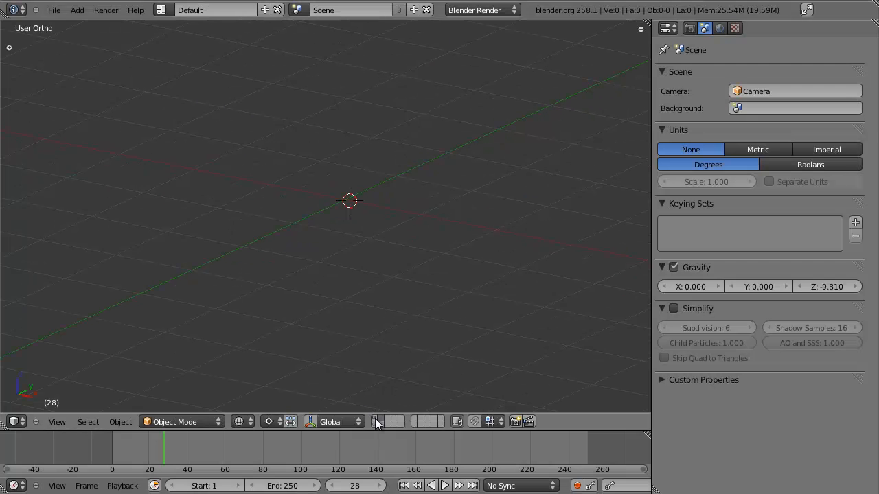
# Move the appended shards to layer 11 and show only that layer
pyautogui.press('KP_1')
pyautogui.scroll(-2, 393, 368)
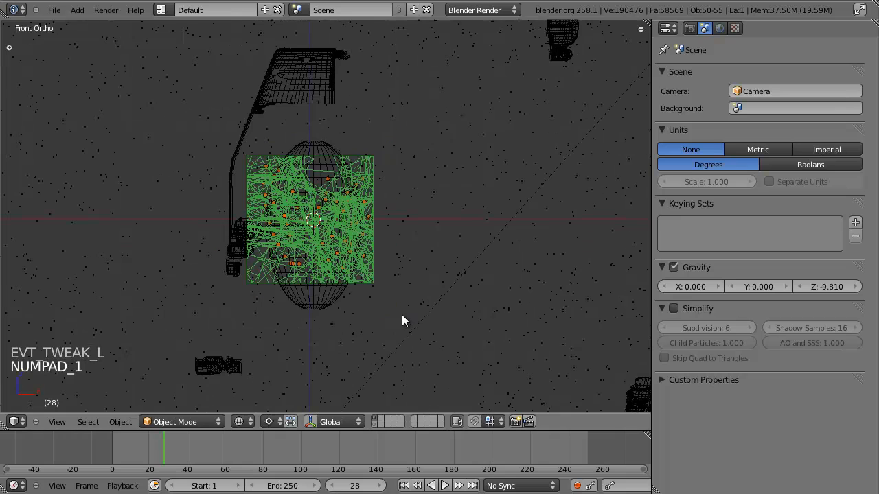
pyautogui.press('m')
pyautogui.press('m')
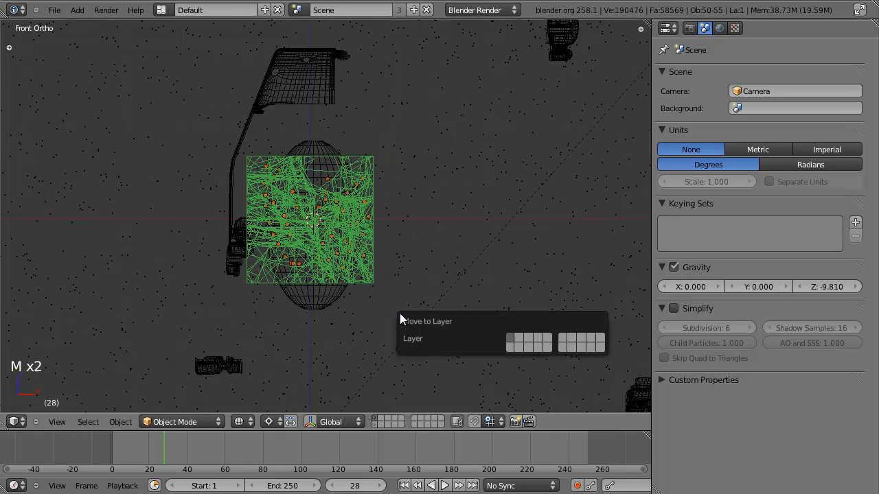
pyautogui.click(562, 338)
pyautogui.click(416, 419)
# Select individual shards on layer 11 and examine their group assignment in the object settings
pyautogui.moveTo(418, 403); pyautogui.dragTo(347, 290, button='middle')
pyautogui.scroll(2, 347, 290)
pyautogui.press('z')
pyautogui.rightClick(362, 191)
pyautogui.rightClick(352, 194)
pyautogui.press('z')
pyautogui.scroll(-2, 350, 223)
pyautogui.scroll(3, 349, 223)
pyautogui.rightClick(320, 167)
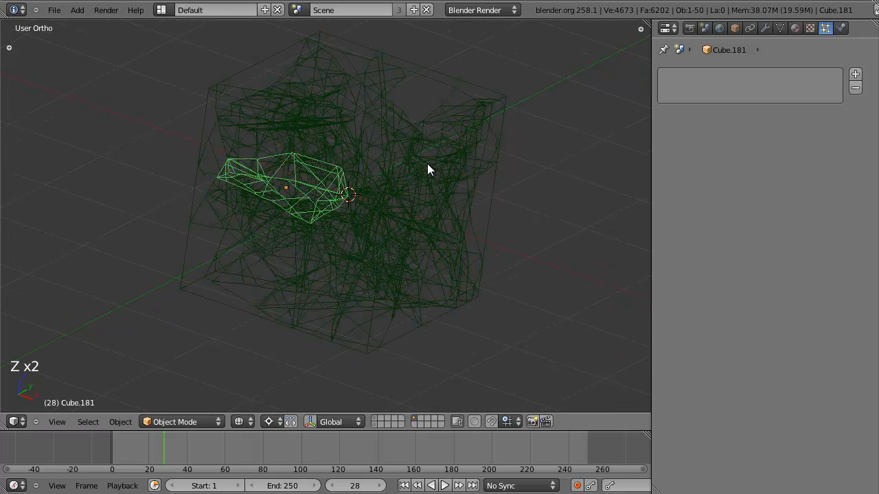
pyautogui.click(750, 28)
pyautogui.click(734, 28)
pyautogui.scroll(-4, 779, 325)
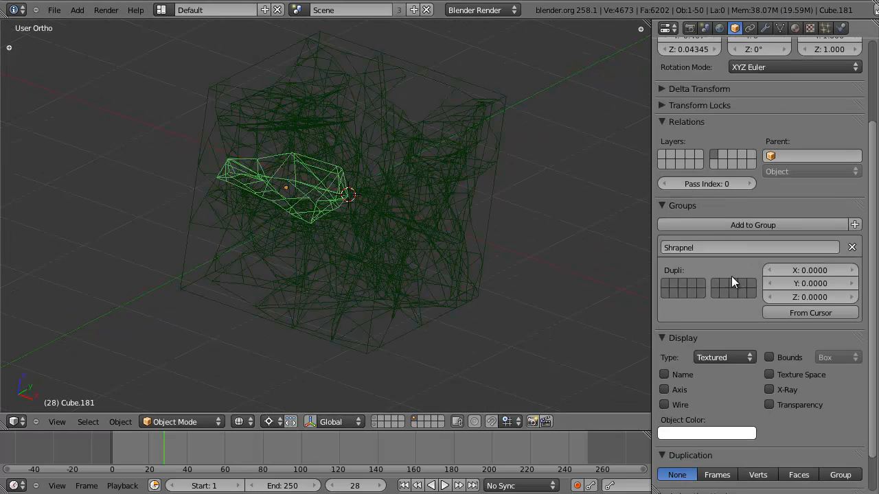
pyautogui.rightClick(384, 196)
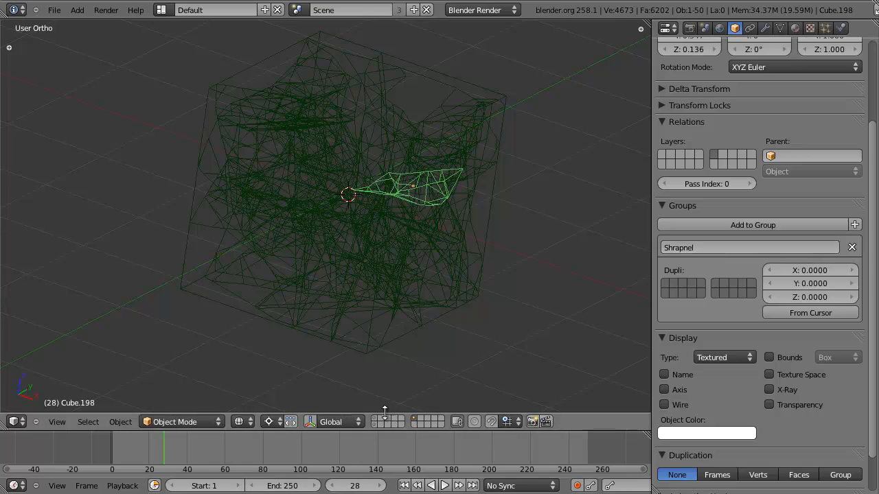
# Return to layer 1 and render the emitter sphere's particles as the Shrapnel group
pyautogui.click(382, 417)
pyautogui.rightClick(406, 160)
pyautogui.scroll(-3, 412, 190)
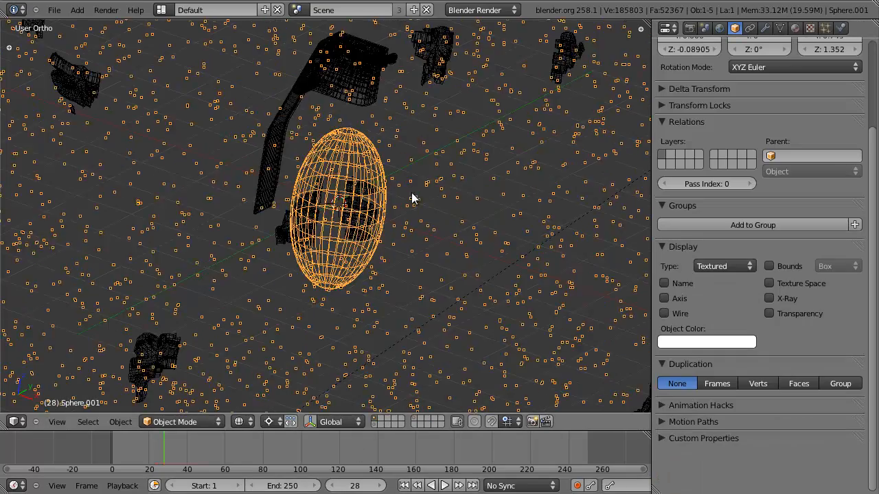
pyautogui.scroll(2, 451, 229)
pyautogui.click(826, 29)
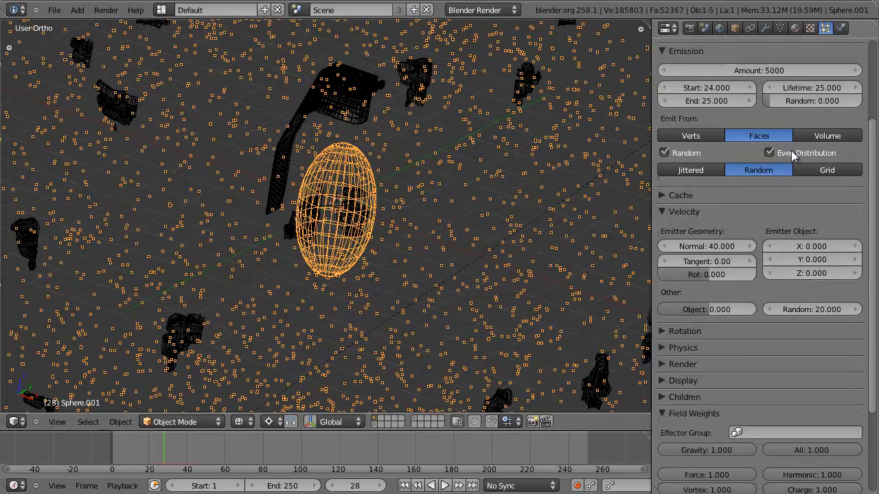
pyautogui.click(665, 364)
pyautogui.scroll(-5, 781, 284)
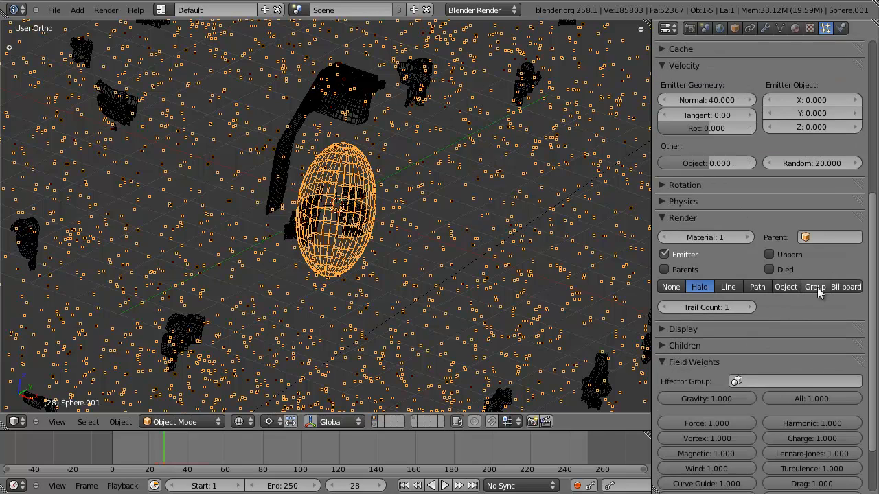
pyautogui.click(817, 287)
pyautogui.click(808, 302)
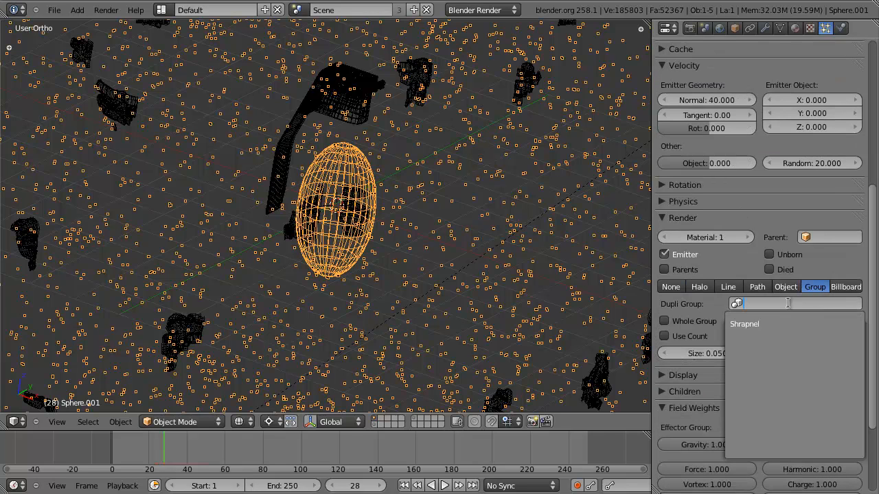
pyautogui.click(779, 324)
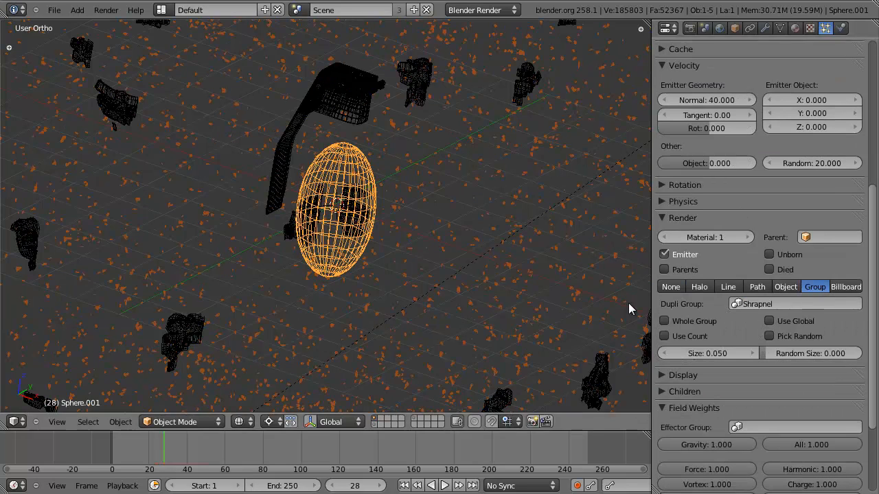
# Enable Pick Random, set the particles' Random Size to 0.500 and inspect the fragments in solid shading
pyautogui.click(795, 333)
pyautogui.moveTo(809, 350); pyautogui.dragTo(826, 355)
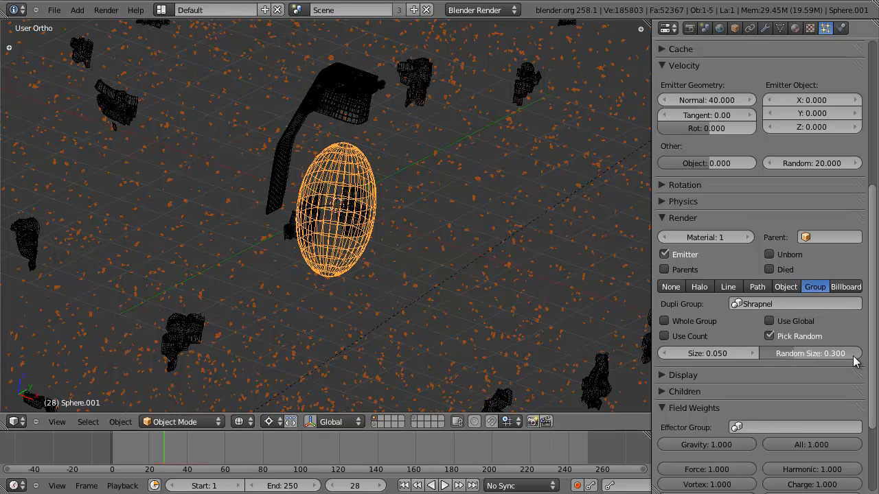
pyautogui.scroll(3, 419, 215)
pyautogui.press('z')
pyautogui.press('z')
pyautogui.press('z')
pyautogui.moveTo(419, 215); pyautogui.dragTo(467, 338, button='middle')
pyautogui.scroll(10, 456, 330)
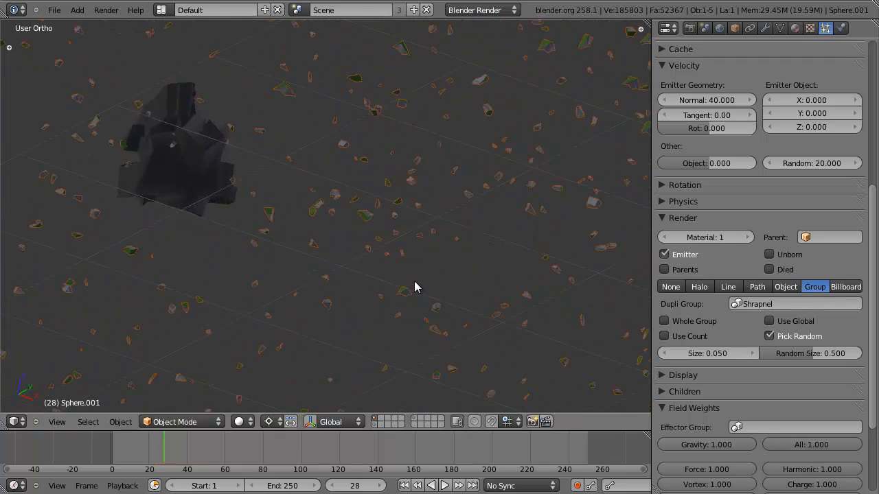
pyautogui.moveTo(503, 235); pyautogui.dragTo(484, 231, button='middle')
pyautogui.scroll(-5, 487, 247)
pyautogui.moveTo(497, 277); pyautogui.dragTo(515, 268, button='middle')
# Step through the explosion frames up to frame 25 in the camera view and switch to the front view
pyautogui.press('KP_0')
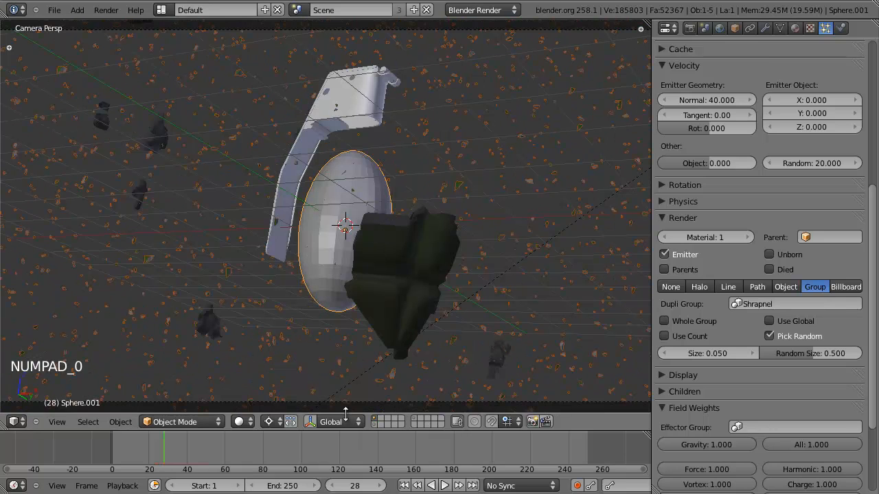
pyautogui.click(147, 454)
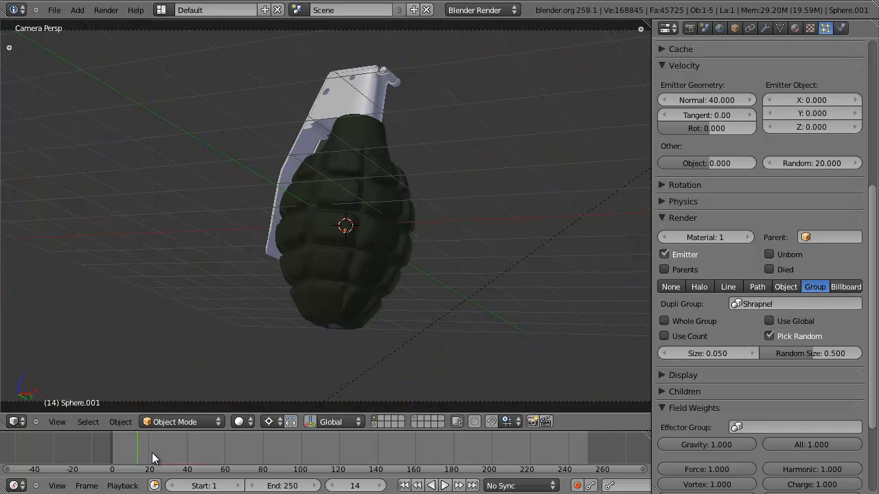
pyautogui.moveTo(158, 455); pyautogui.dragTo(156, 453)
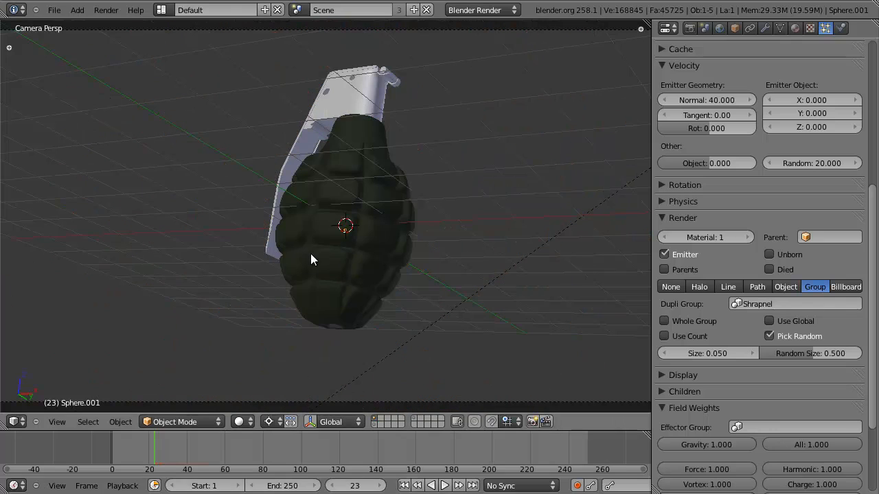
pyautogui.press('Right')
pyautogui.press('Right')
pyautogui.press('Right')
pyautogui.press('Right')
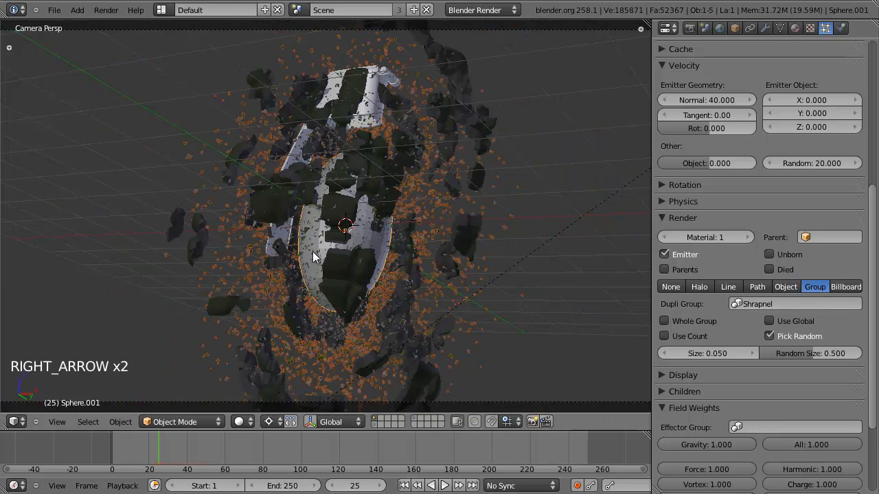
pyautogui.press('Left')
pyautogui.press('Left')
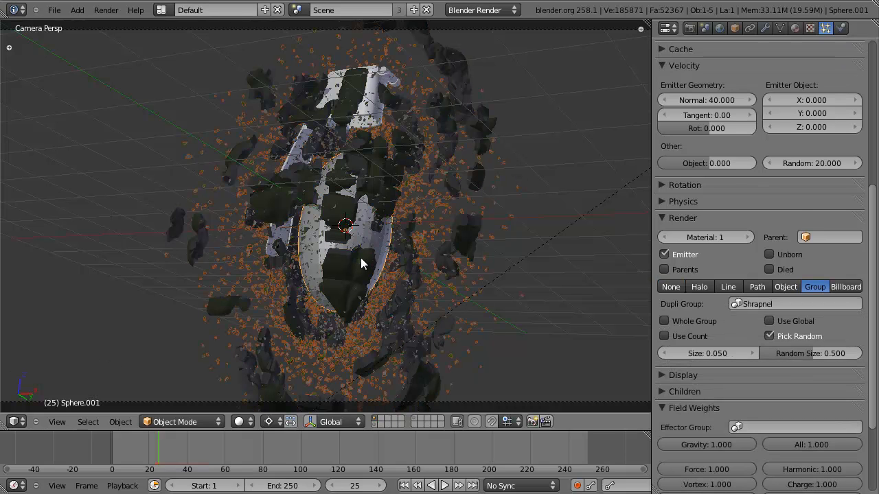
pyautogui.press('KP_1')
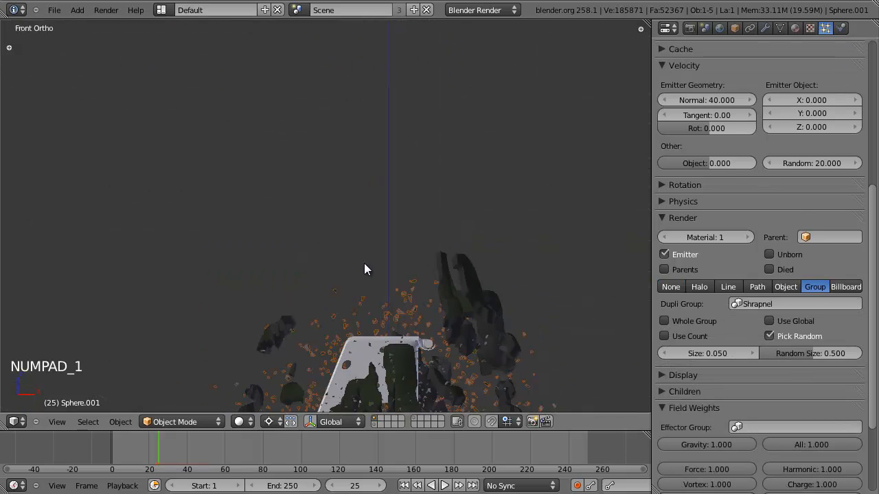
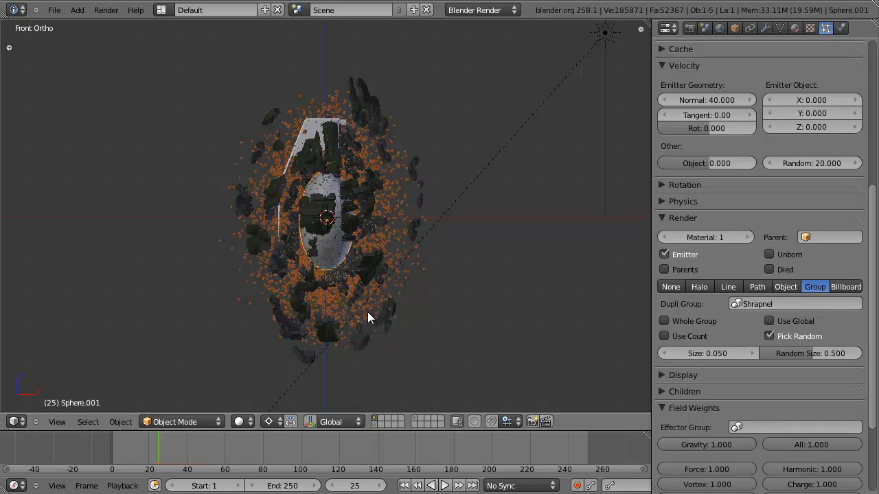
# Reduce the viewport display percentage of the emitter sphere's particles to 10
pyautogui.scroll(3, 474, 157)
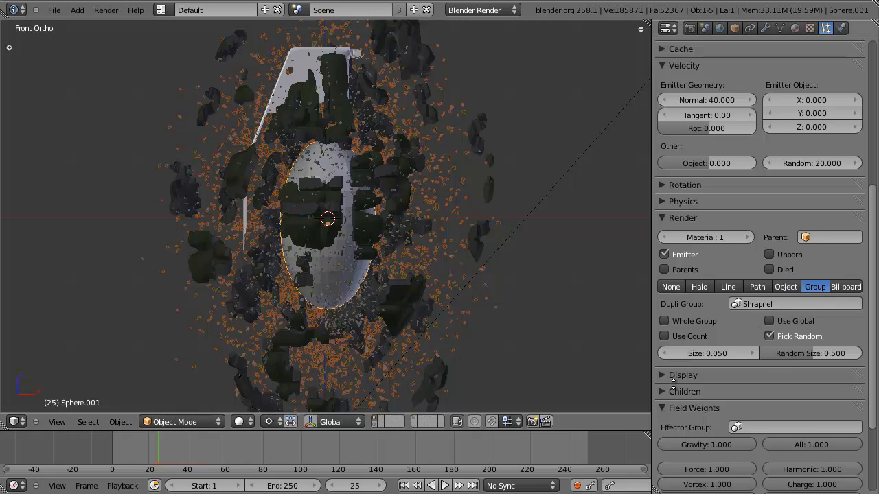
pyautogui.click(677, 376)
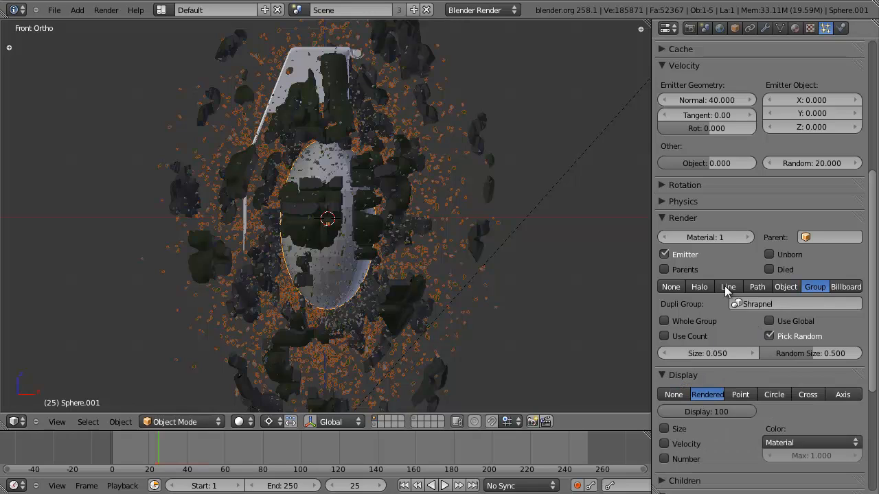
pyautogui.scroll(-1, 714, 364)
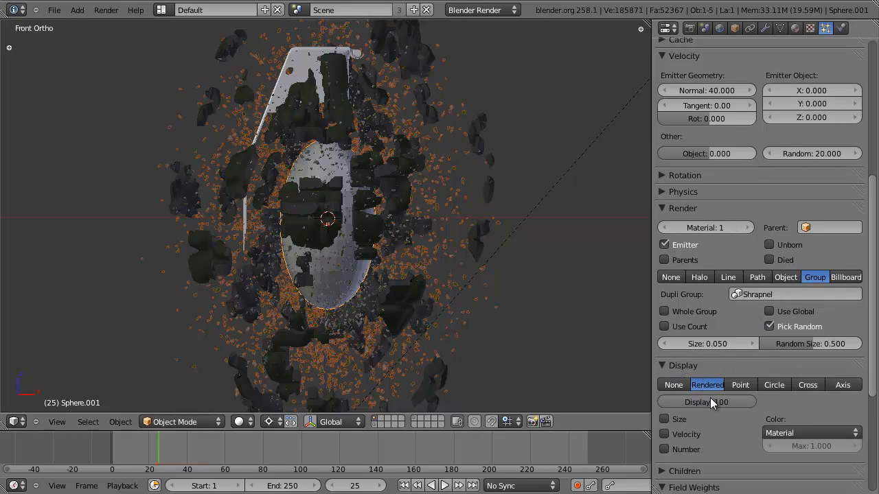
pyautogui.click(710, 403)
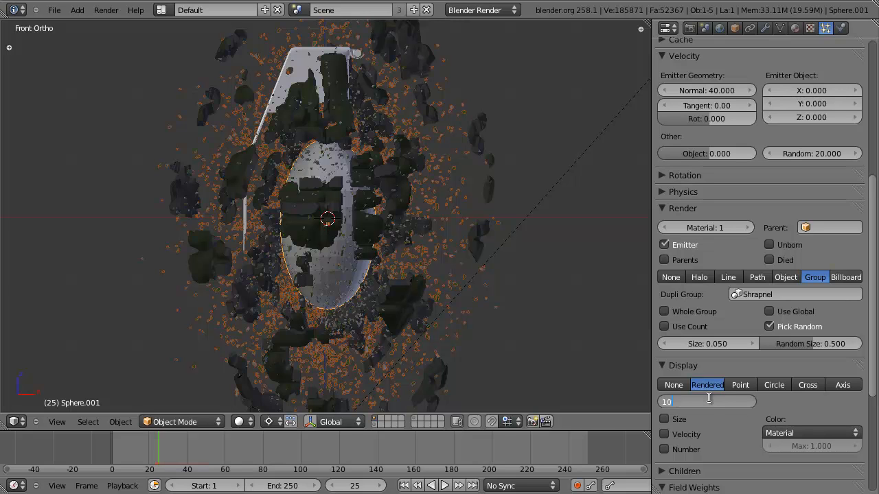
pyautogui.press('Return')
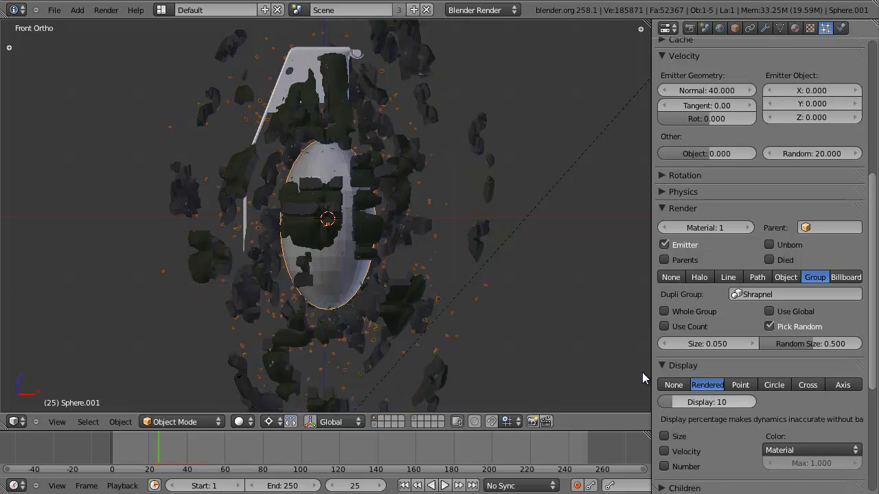
# Select the fractured outer shell, save the file over the existing one and inspect the shell in wireframe and solid shading
pyautogui.rightClick(347, 204)
pyautogui.scroll(-3, 367, 240)
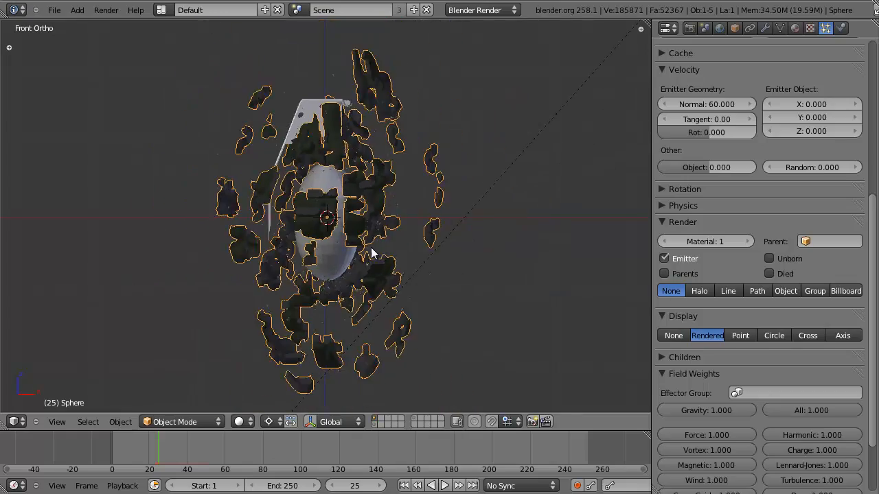
pyautogui.scroll(6, 371, 247)
pyautogui.press('z')
pyautogui.hotkey('ctrl', 's')
pyautogui.click(371, 249)
pyautogui.scroll(-3, 375, 274)
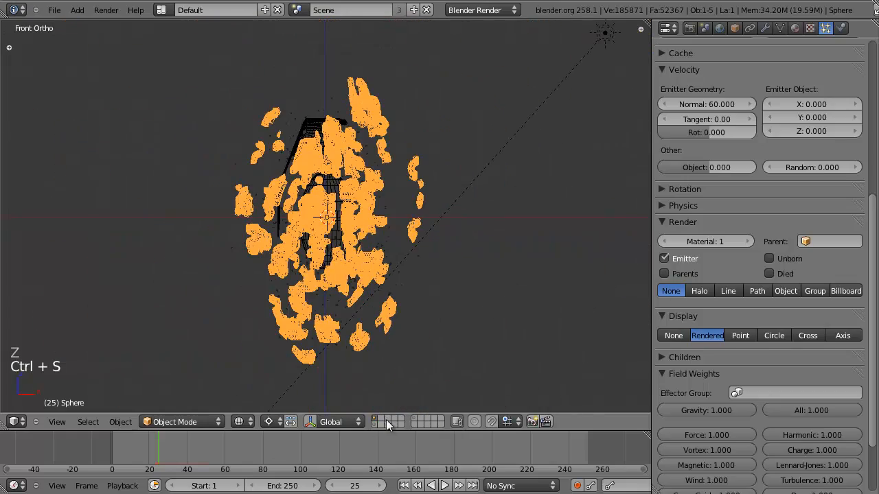
pyautogui.scroll(4, 357, 282)
pyautogui.press('z')
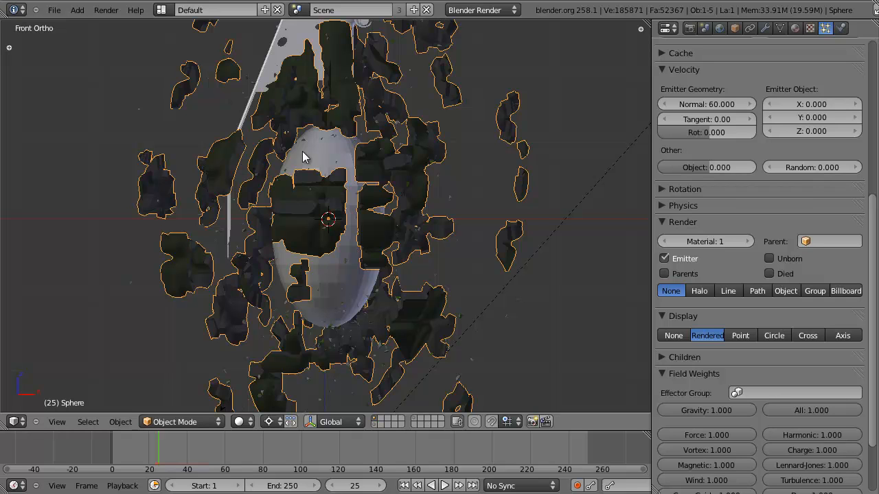
# Select the inner emitter sphere and compare it in wireframe and solid shading
pyautogui.hotkey('shift', 'a')
pyautogui.rightClick(322, 205)
pyautogui.press('z')
pyautogui.press('z')
pyautogui.scroll(2, 398, 278)
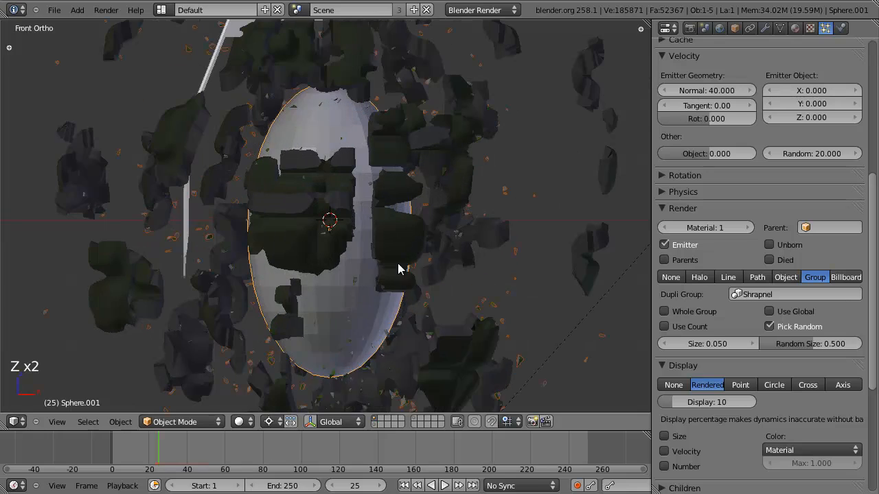
# Add a UV sphere at the grenade's centre in wireframe shading, resize it and stretch it along global Z by about 1.7
pyautogui.hotkey('shift', 'a')
pyautogui.moveTo(405, 264)
pyautogui.click(475, 305)
pyautogui.press('z')
pyautogui.press('s')
pyautogui.click(438, 242)
pyautogui.press('s')
pyautogui.middleClick(460, 240)
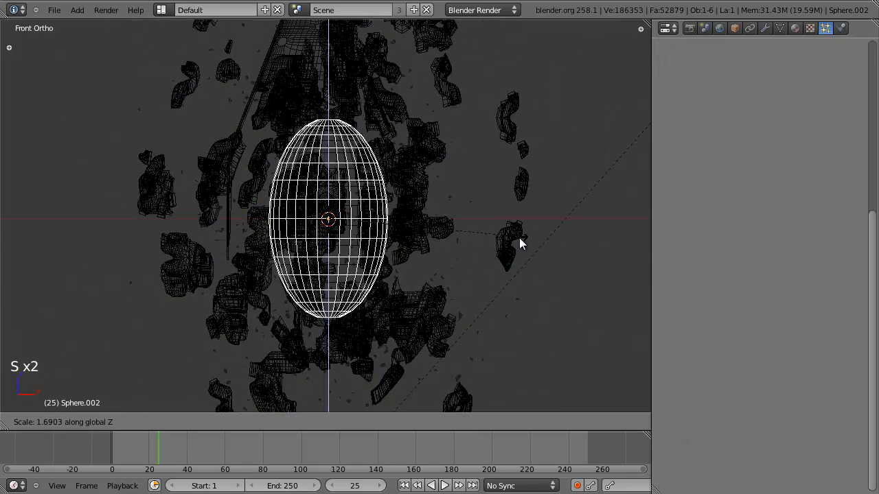
# Stretch the sphere by about 1.69 along the global Z axis and adjust its size and position at the centre of the grenade debris
pyautogui.click(519, 238)
pyautogui.press('z')
pyautogui.press('z')
pyautogui.press('s')
pyautogui.click(530, 239)
pyautogui.press('z')
pyautogui.press('g')
pyautogui.click(485, 238)
pyautogui.scroll(3, 476, 242)
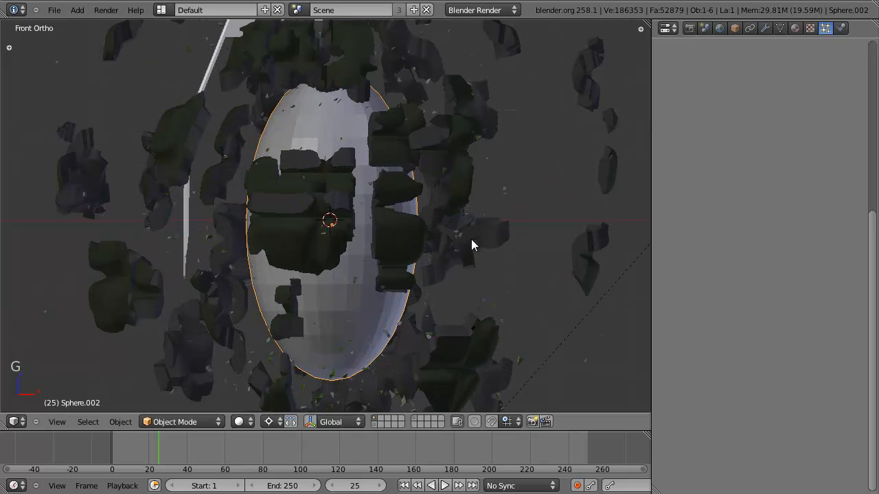
# Add a Displace modifier to the stretched sphere
pyautogui.moveTo(430, 234); pyautogui.dragTo(371, 247, button='middle')
pyautogui.press('z')
pyautogui.press('z')
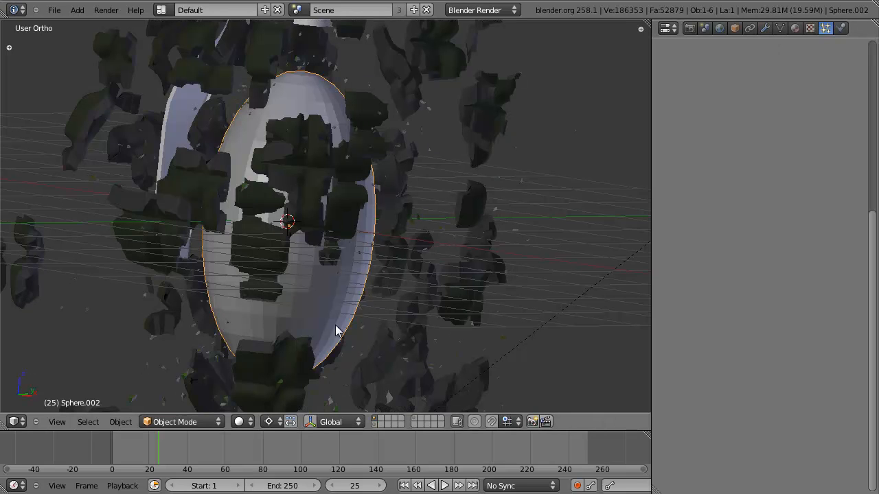
pyautogui.moveTo(266, 96); pyautogui.dragTo(305, 142, button='middle')
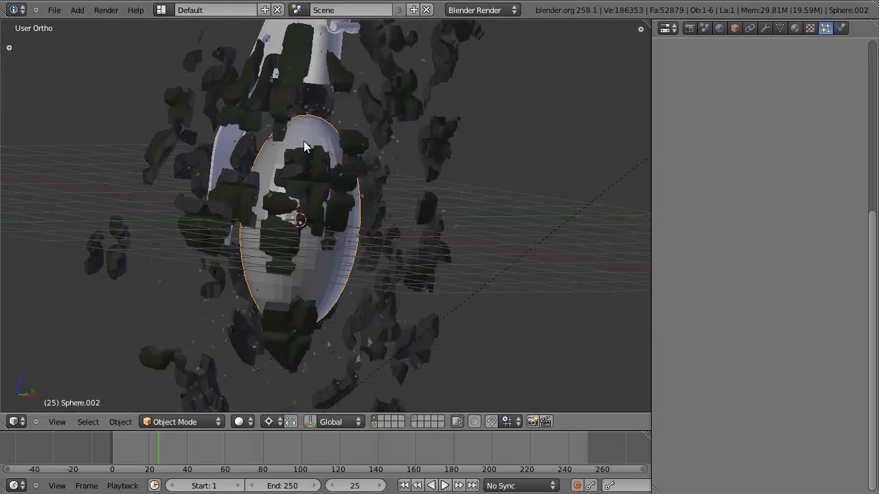
pyautogui.moveTo(386, 160); pyautogui.dragTo(344, 196, button='middle')
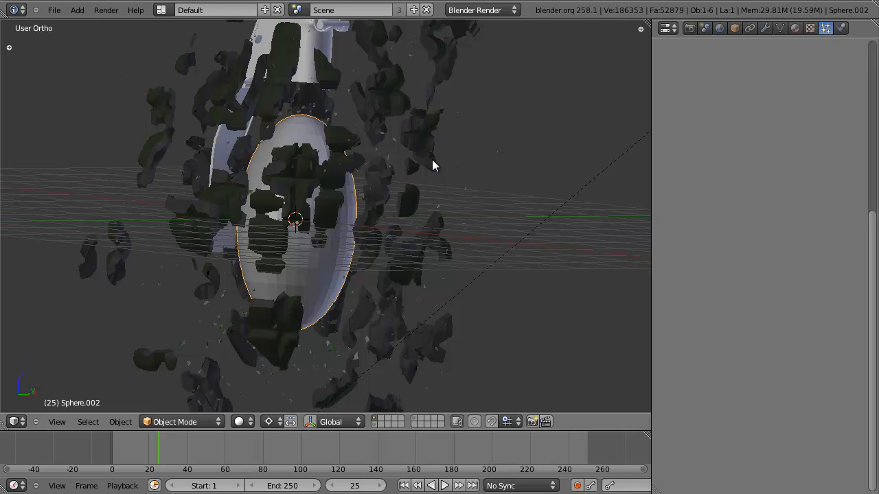
pyautogui.scroll(-2, 318, 191)
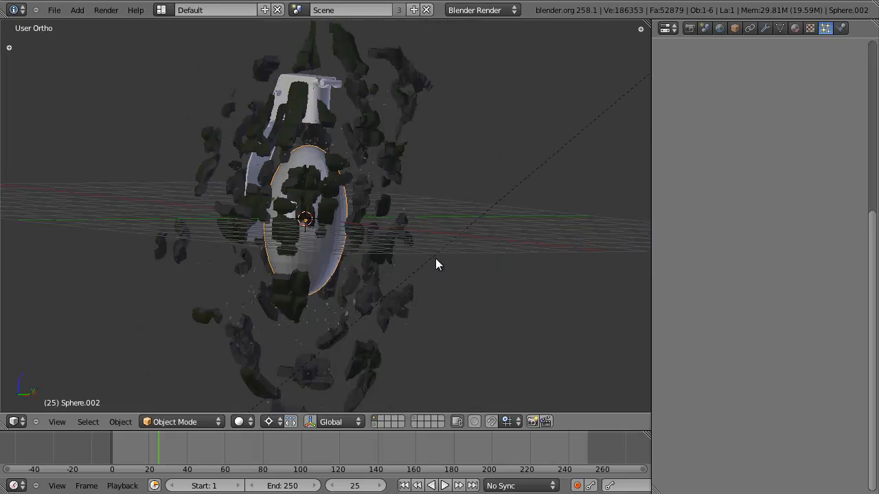
pyautogui.click(766, 29)
pyautogui.click(729, 91)
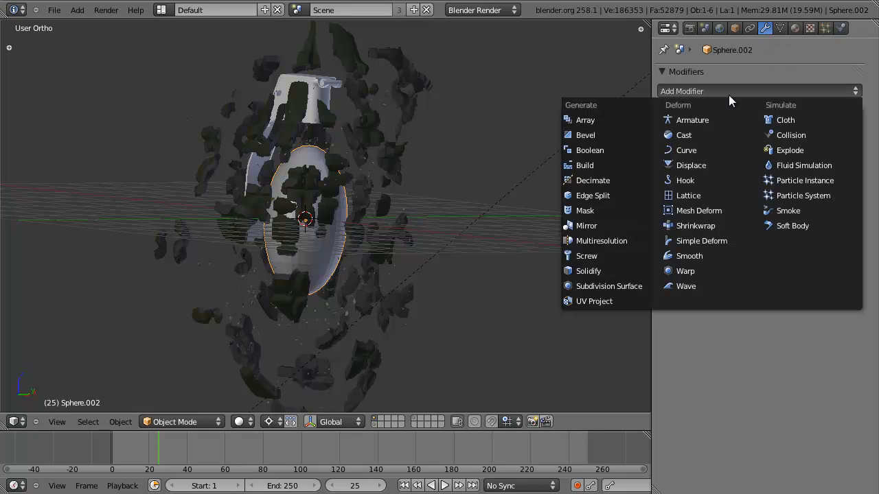
pyautogui.click(691, 165)
# Try the existing textures Texture.005 and Texture.001 as the Displace modifier's texture
pyautogui.click(669, 170)
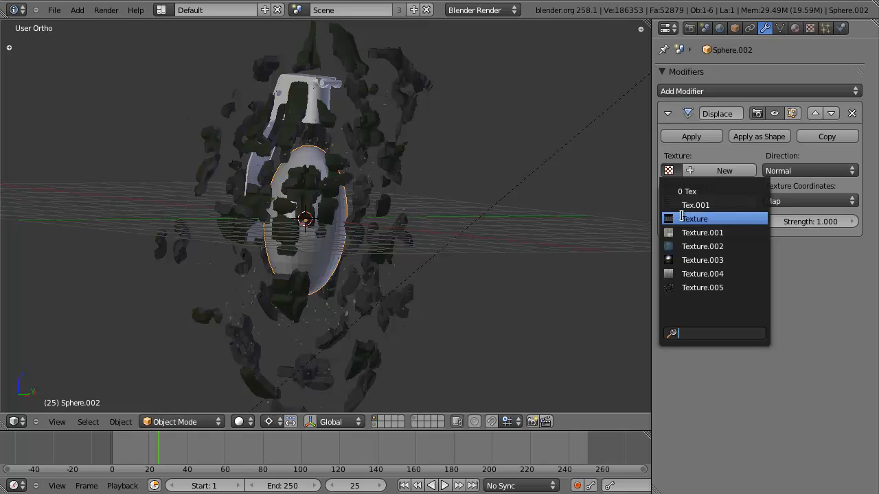
pyautogui.click(699, 288)
pyautogui.scroll(3, 402, 225)
pyautogui.click(668, 170)
pyautogui.click(689, 232)
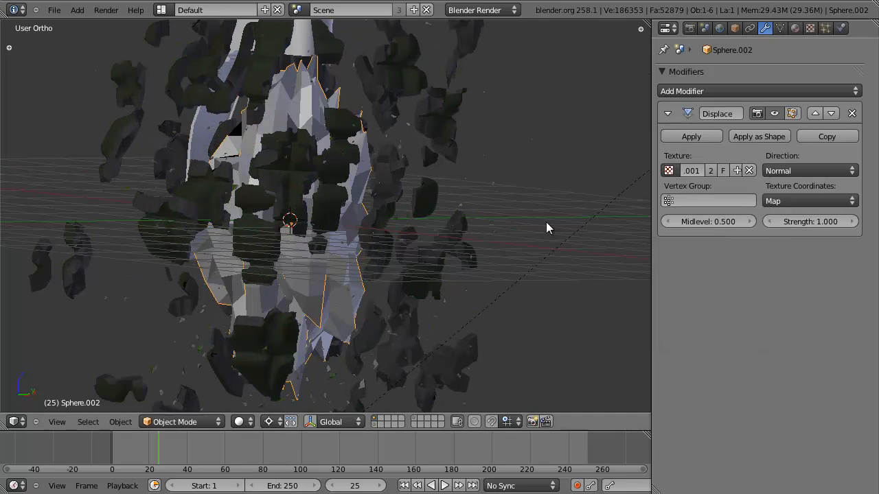
pyautogui.press('z')
pyautogui.press('z')
pyautogui.press('z')
pyautogui.press('z')
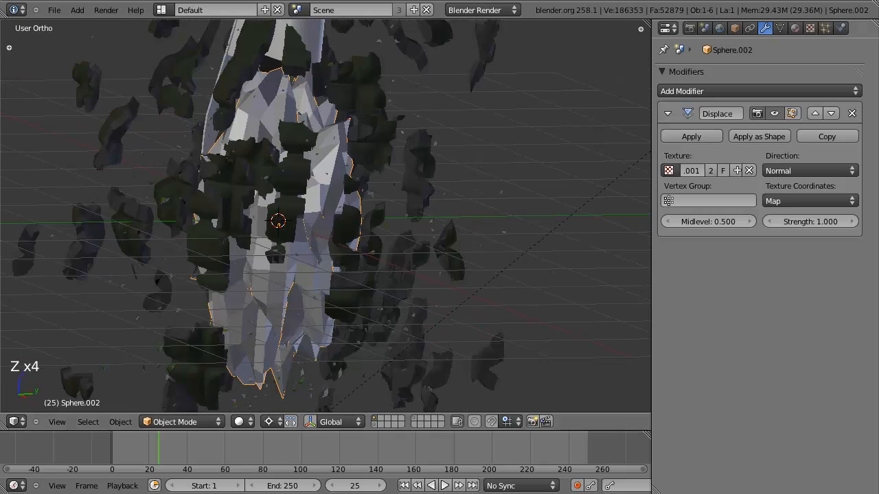
# Create a new material for the sphere and add a new texture to it
pyautogui.click(796, 28)
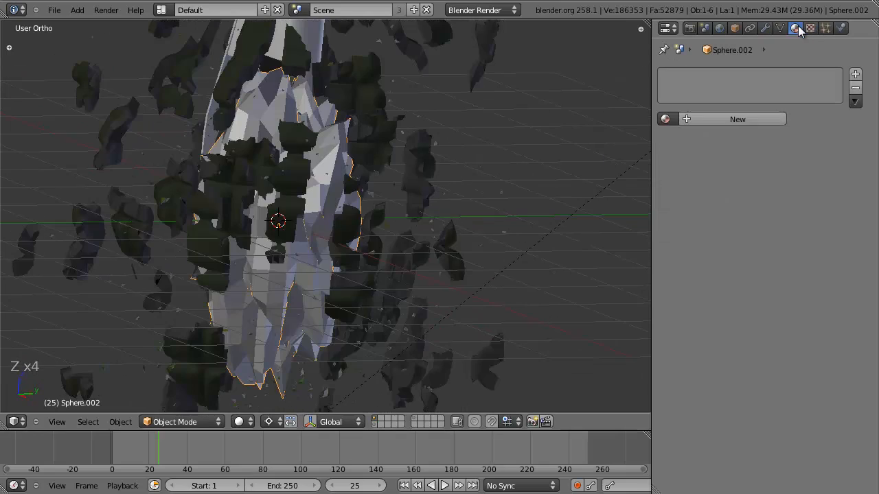
pyautogui.click(730, 117)
pyautogui.click(811, 28)
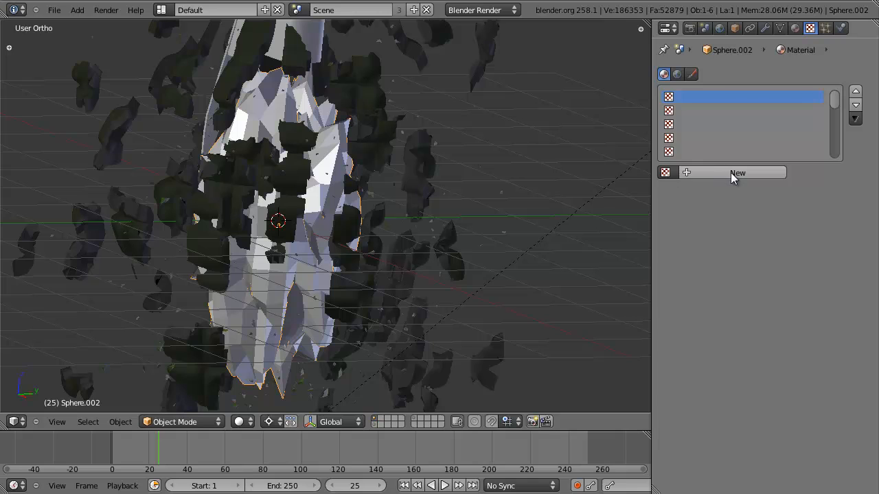
pyautogui.click(731, 172)
# Turn off the Clouds texture's diffuse Color influence and rename the texture DISP
pyautogui.scroll(-5, 772, 133)
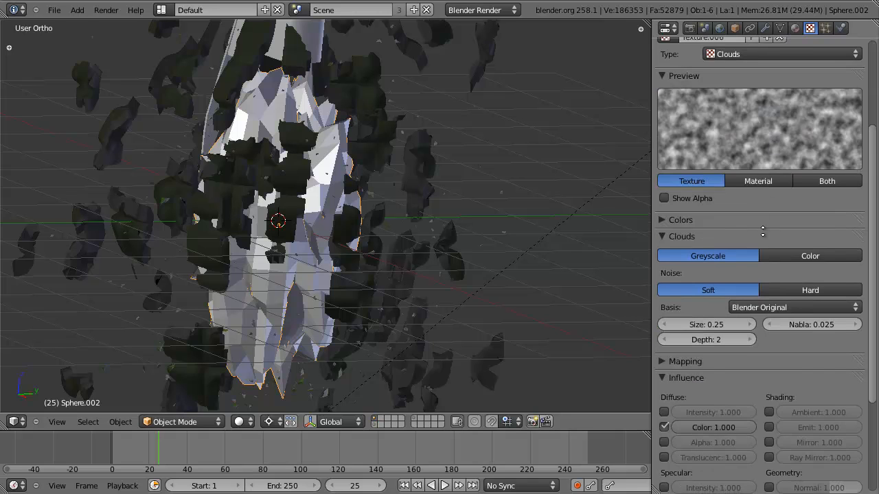
pyautogui.scroll(-5, 759, 259)
pyautogui.click(664, 236)
pyautogui.scroll(6, 730, 157)
pyautogui.scroll(4, 730, 160)
pyautogui.click(719, 172)
pyautogui.write('DISP')
pyautogui.press('Return')
# Assign the DISP texture to the sphere's Displace modifier
pyautogui.click(764, 29)
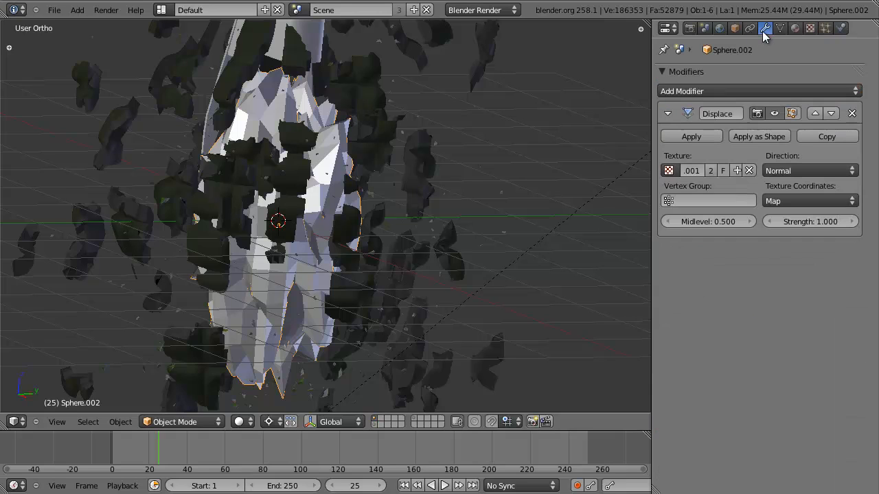
pyautogui.click(670, 171)
pyautogui.click(691, 196)
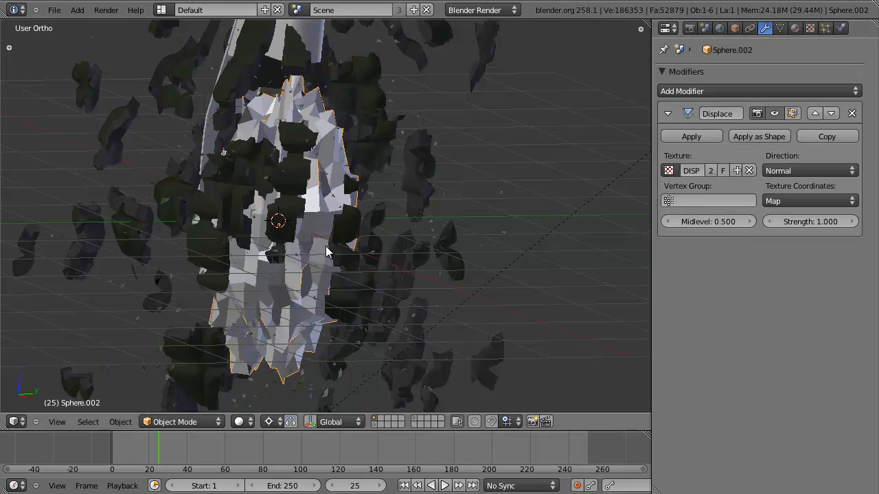
pyautogui.press('z')
pyautogui.press('z')
# Add a Subdivision Surface modifier above the Displace modifier and set its render subdivisions to 1
pyautogui.click(716, 96)
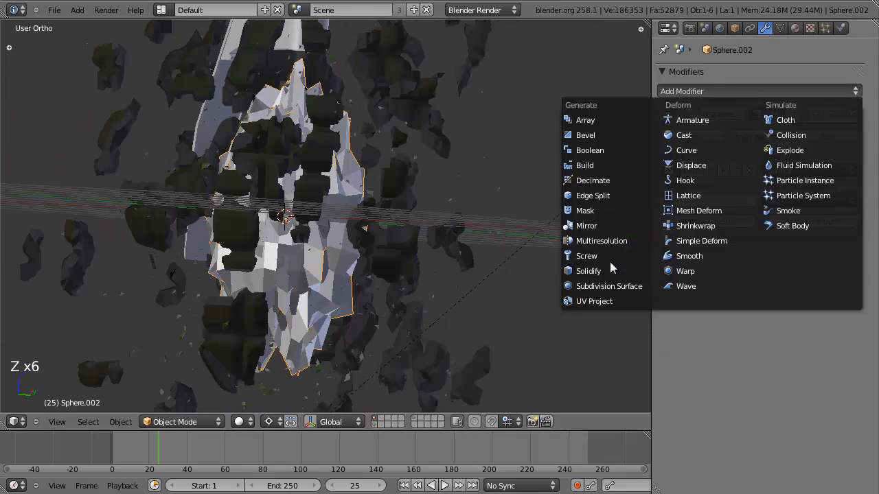
pyautogui.click(660, 338)
pyautogui.click(813, 253)
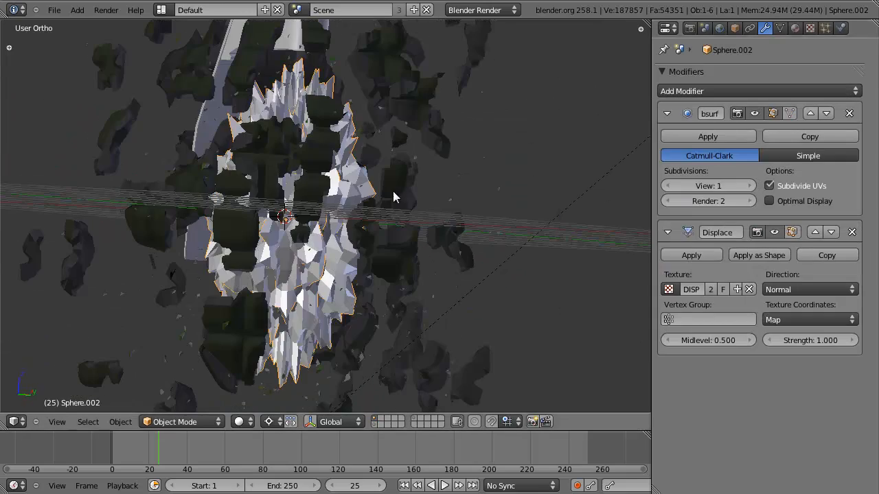
pyautogui.scroll(3, 539, 196)
pyautogui.click(665, 202)
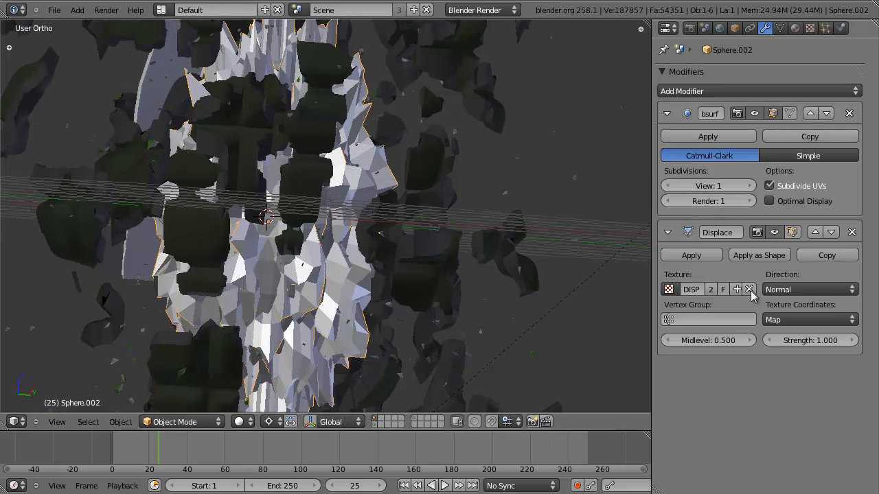
# Set the sphere material's diffuse colour to a light orange, about R 0.800, G 0.454, B 0.146
pyautogui.moveTo(354, 196)
pyautogui.mouseDown(button='middle')
pyautogui.moveTo(388, 210)
pyautogui.moveTo(349, 197)
pyautogui.mouseUp(button='middle')
pyautogui.press('KP_0')
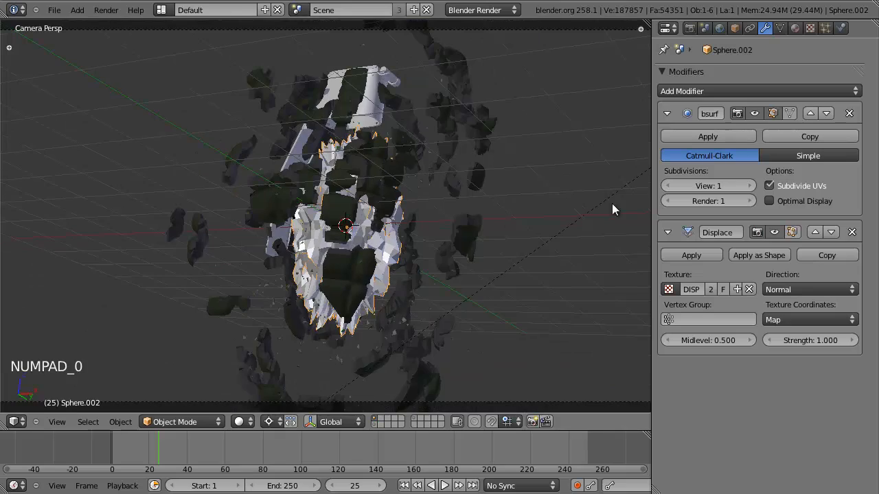
pyautogui.press('z')
pyautogui.press('z')
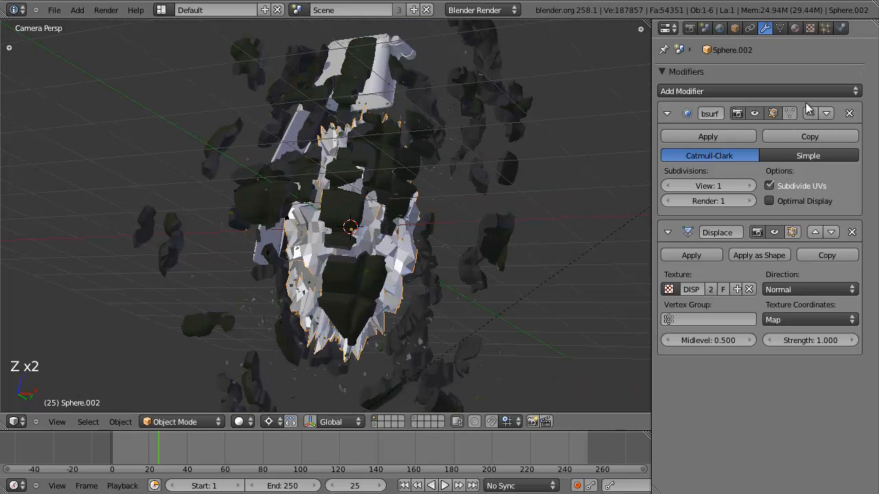
pyautogui.click(795, 28)
pyautogui.press('z')
pyautogui.press('z')
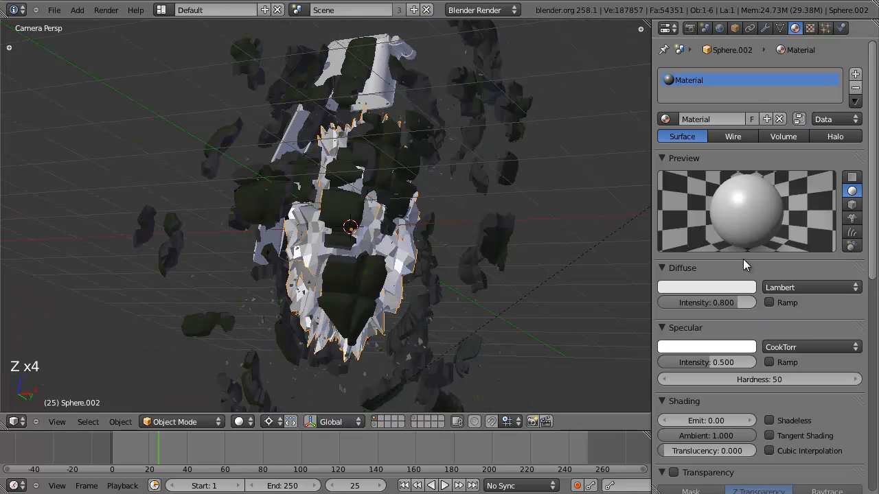
pyautogui.click(706, 287)
pyautogui.moveTo(678, 172)
pyautogui.mouseDown()
pyautogui.moveTo(676, 194)
pyautogui.moveTo(664, 192)
pyautogui.mouseUp()
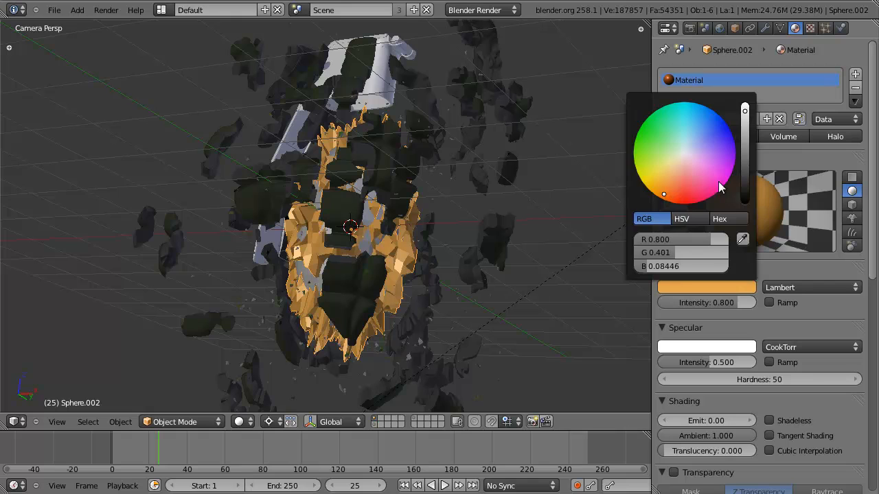
pyautogui.click(724, 289)
pyautogui.moveTo(673, 186); pyautogui.dragTo(666, 194)
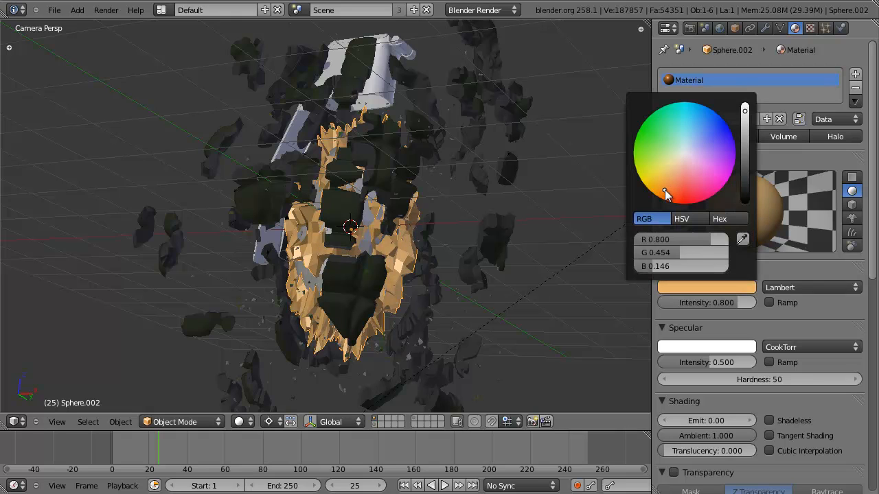
# Set the material's specular intensity to 0 and make the material shadeless
pyautogui.moveTo(717, 362); pyautogui.dragTo(602, 356)
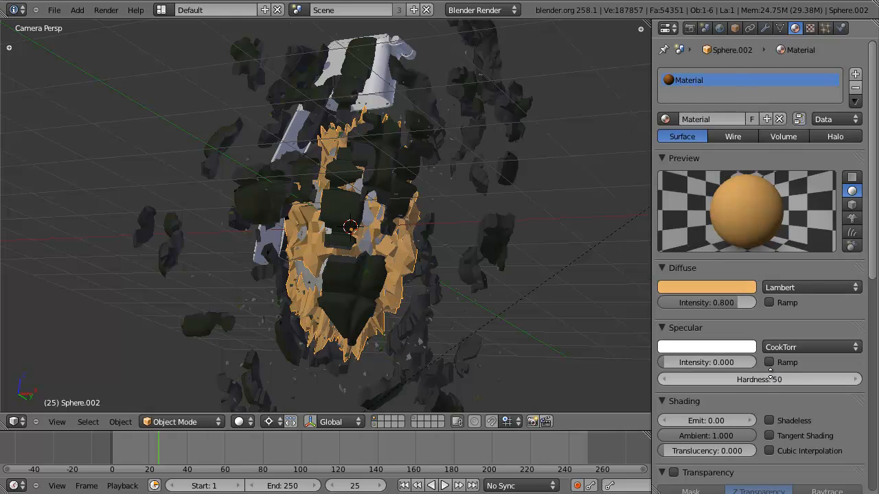
pyautogui.scroll(-4, 771, 371)
pyautogui.click(781, 308)
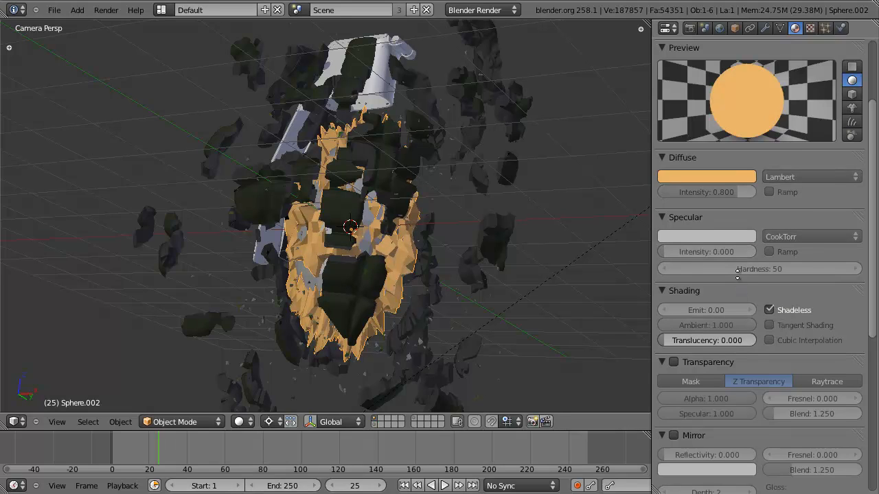
# Turn off the Traceable option for the sphere's material
pyautogui.scroll(-3, 739, 289)
pyautogui.scroll(3, 797, 221)
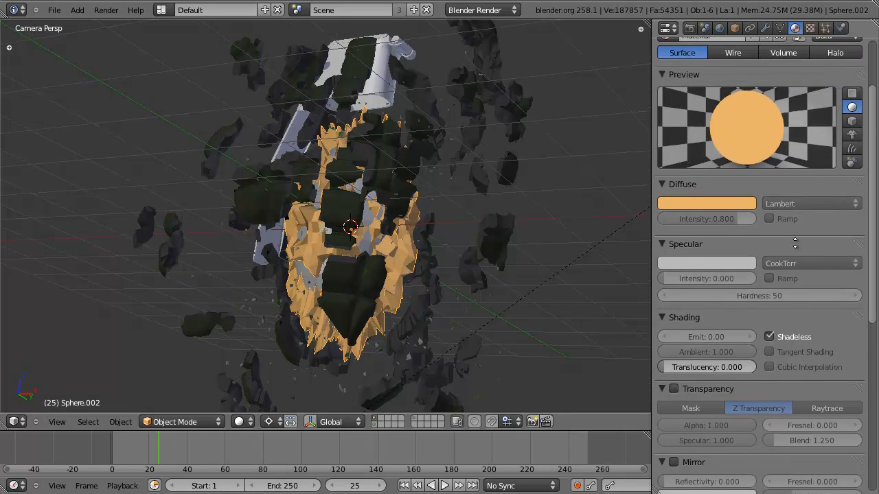
pyautogui.scroll(-10, 782, 195)
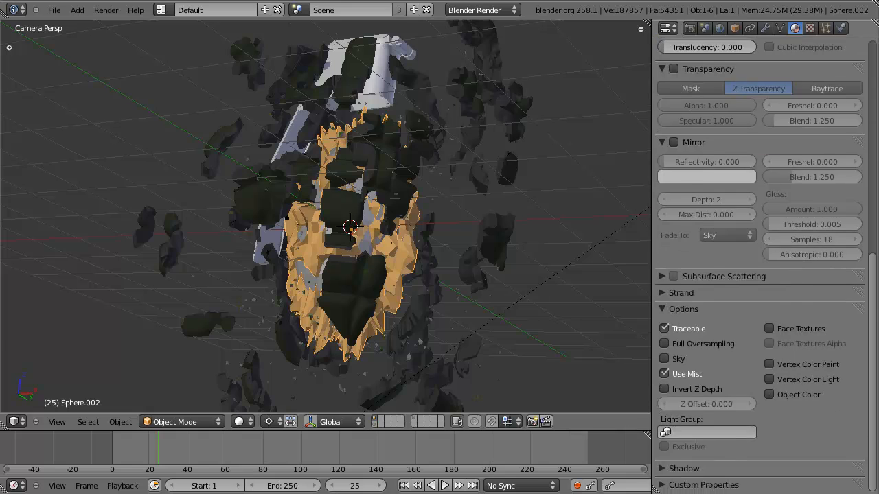
pyautogui.scroll(14, 790, 274)
pyautogui.scroll(-13, 791, 311)
pyautogui.scroll(-1, 715, 329)
pyautogui.scroll(12, 756, 371)
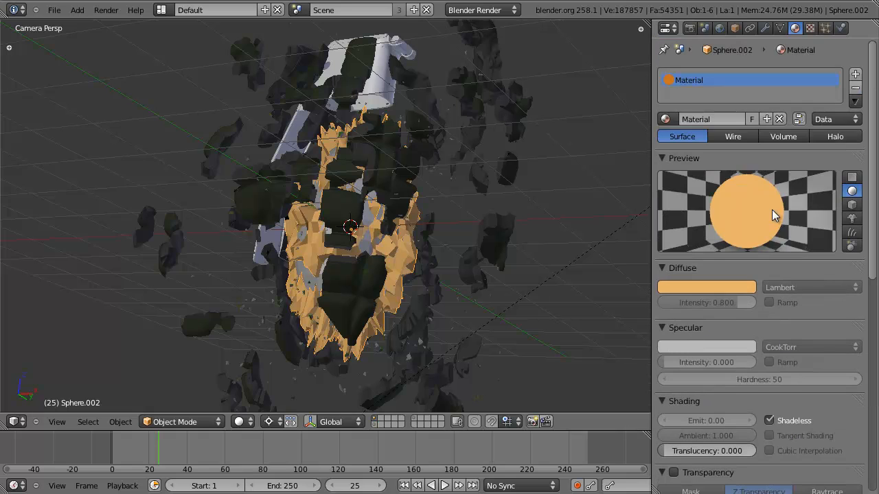
pyautogui.scroll(2, 437, 255)
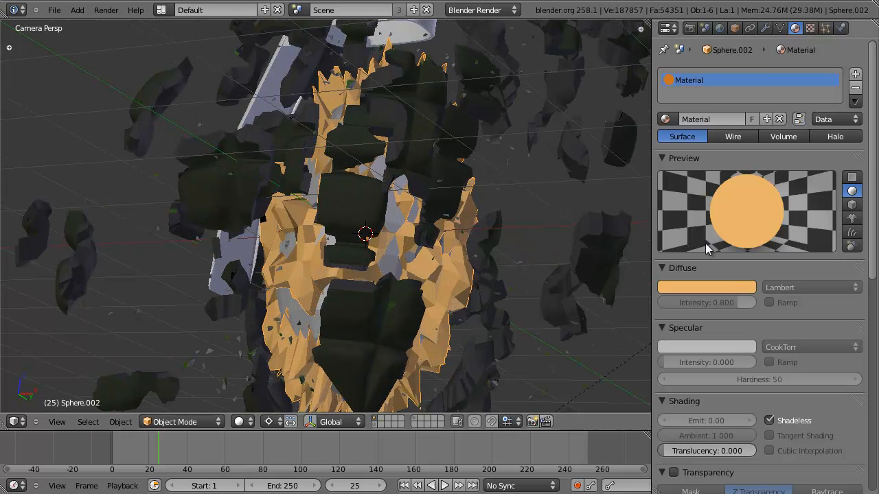
pyautogui.scroll(-9, 749, 206)
pyautogui.scroll(-5, 750, 199)
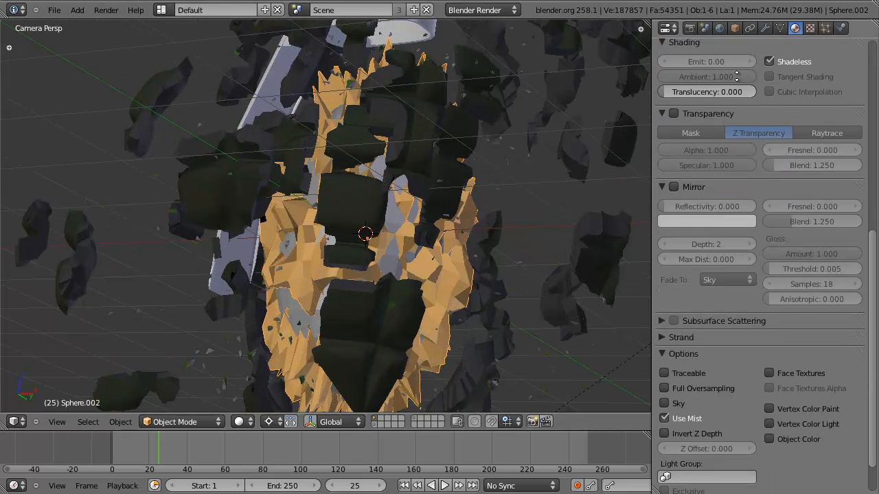
pyautogui.scroll(12, 728, 323)
pyautogui.scroll(5, 741, 202)
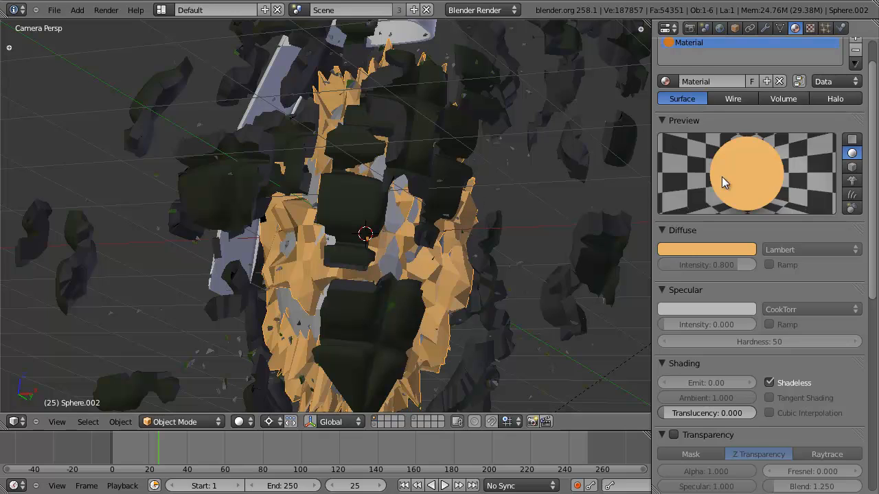
pyautogui.scroll(2, 750, 254)
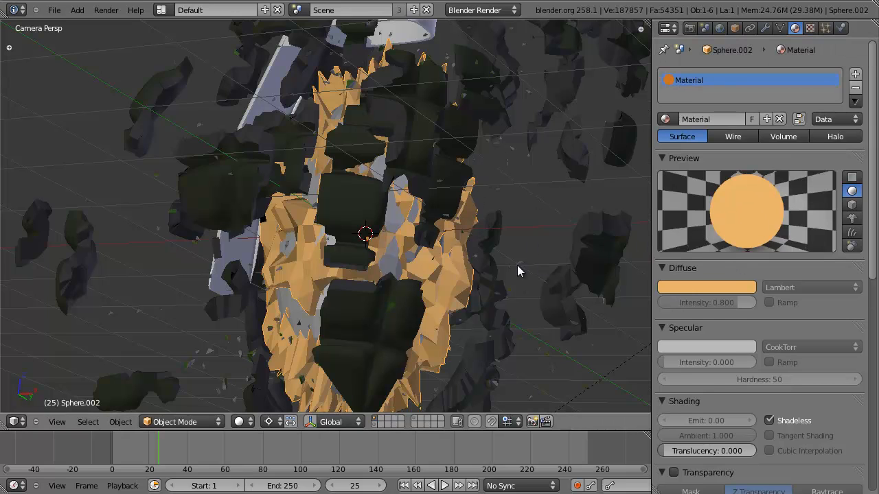
pyautogui.scroll(-10, 756, 192)
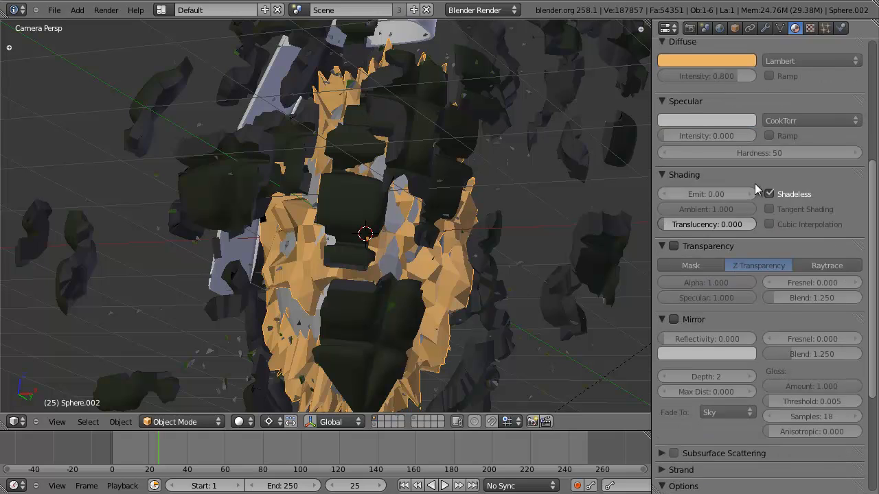
pyautogui.scroll(10, 749, 220)
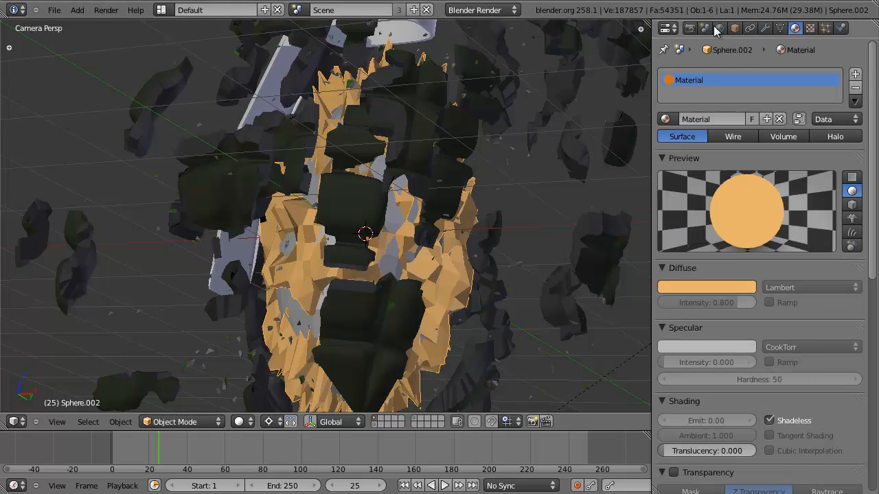
# Add a new render layer and name it Explosion_glow
pyautogui.click(689, 28)
pyautogui.click(664, 131)
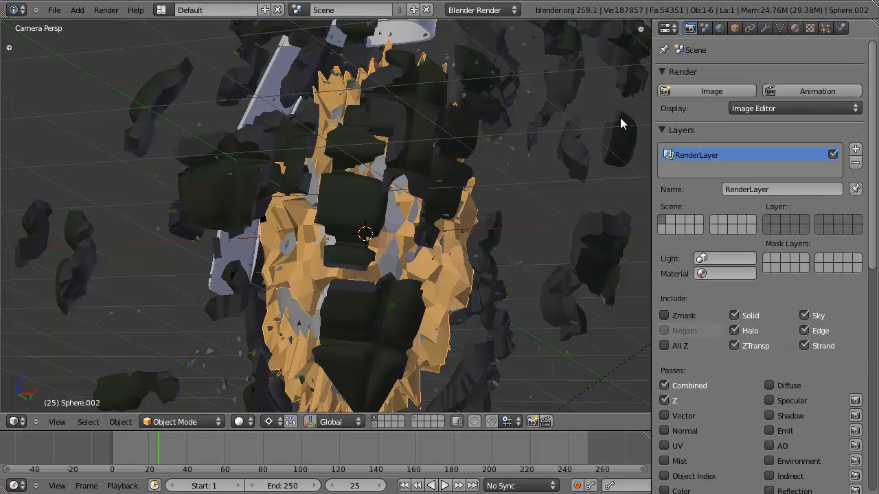
pyautogui.click(856, 150)
pyautogui.click(803, 189)
pyautogui.write('E')
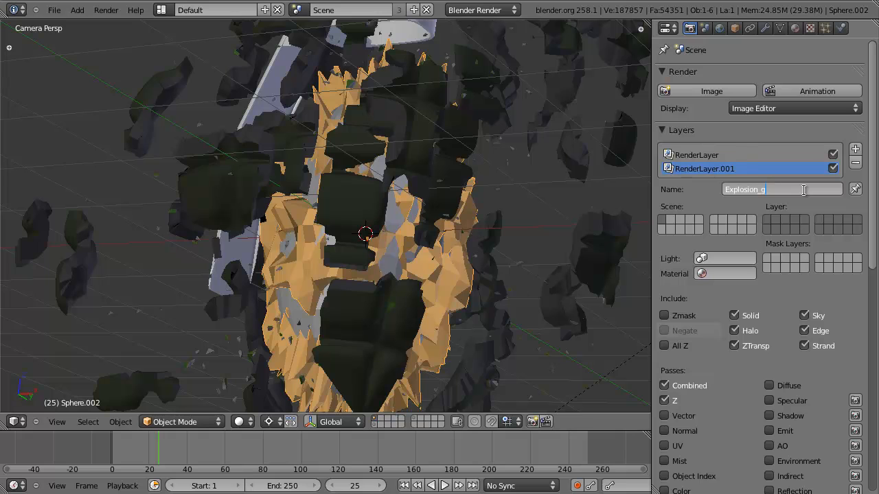
pyautogui.write('xplosion_glow')
pyautogui.press('Return')
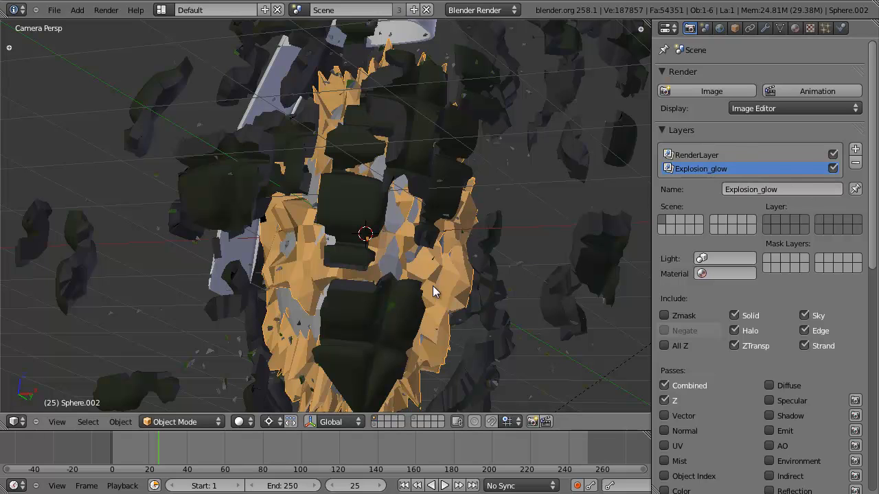
# Move the fireball sphere to the second scene layer and show only that layer
pyautogui.press('z')
pyautogui.press('z')
pyautogui.press('z')
pyautogui.press('z')
pyautogui.press('z')
pyautogui.press('m')
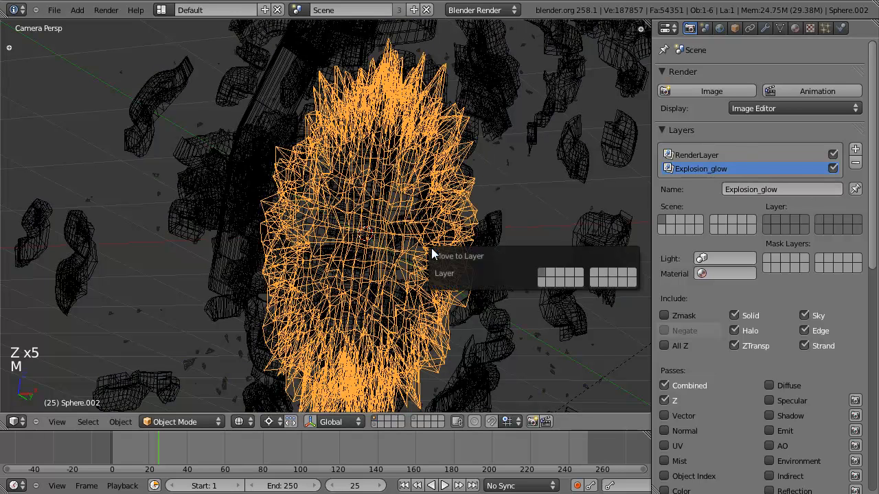
pyautogui.click(557, 277)
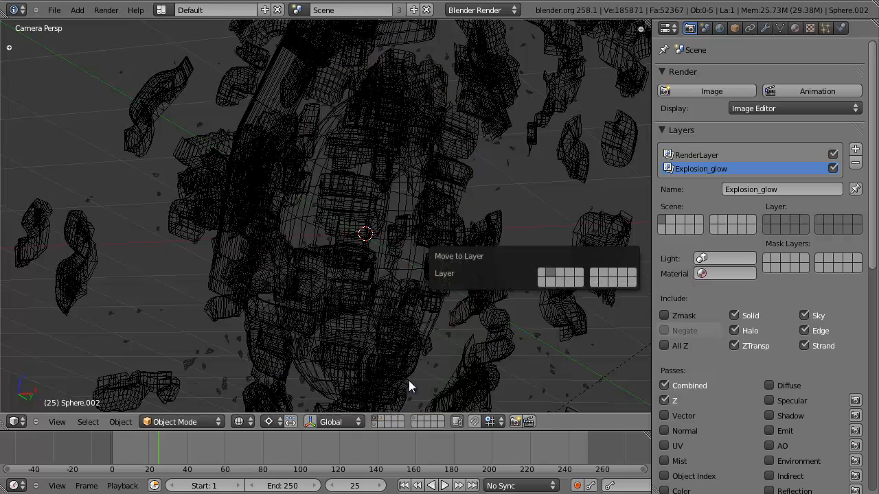
pyautogui.click(382, 420)
pyautogui.press('z')
pyautogui.press('z')
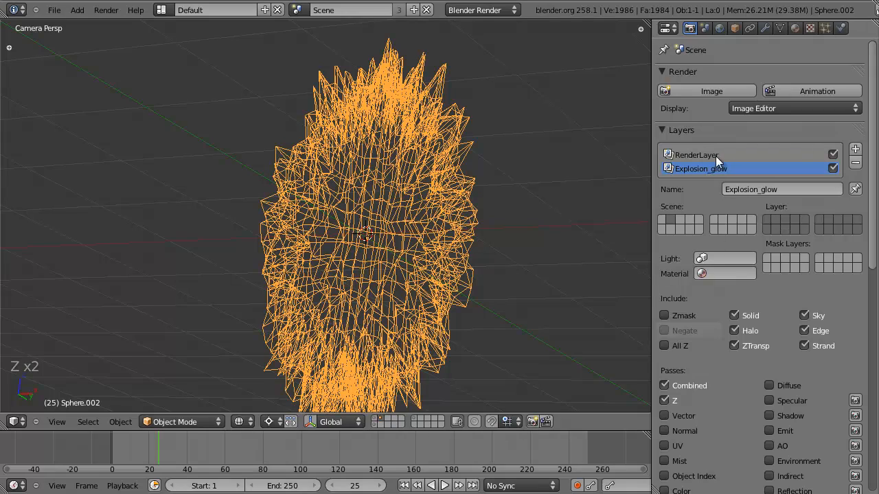
# Restrict the Explosion_glow render layer to the second layer and exclude that layer from RenderLayer
pyautogui.click(778, 221)
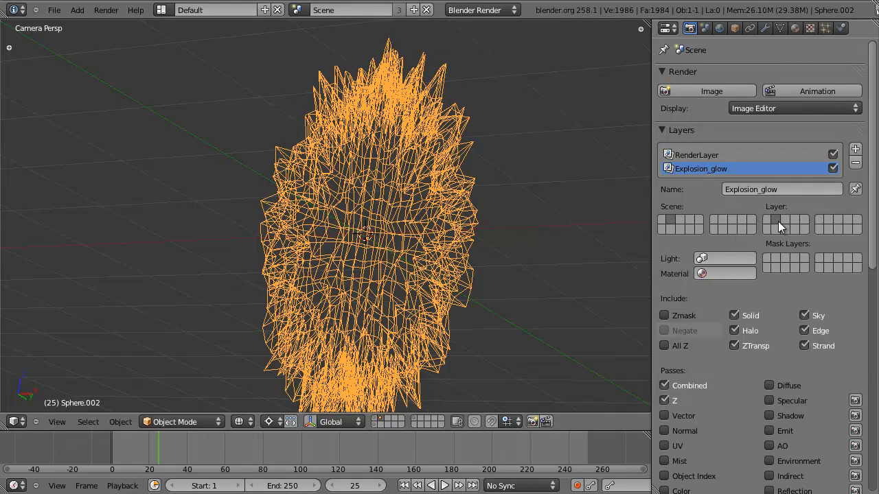
pyautogui.click(714, 155)
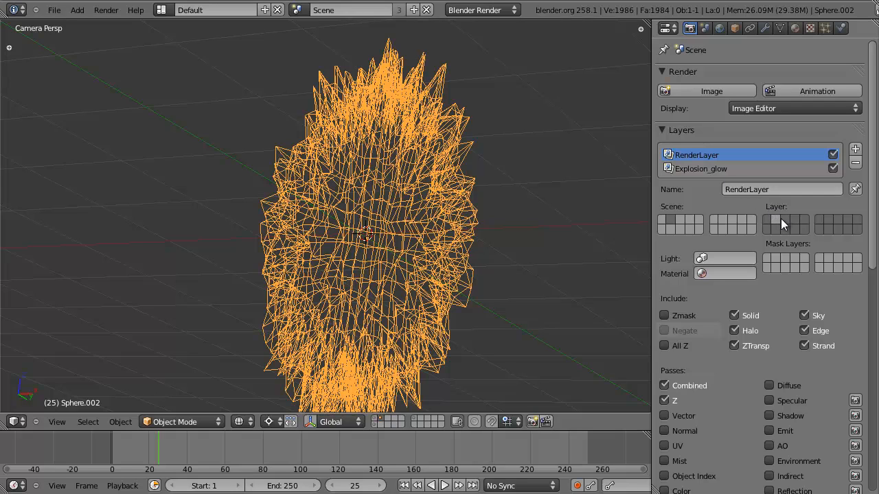
pyautogui.click(701, 165)
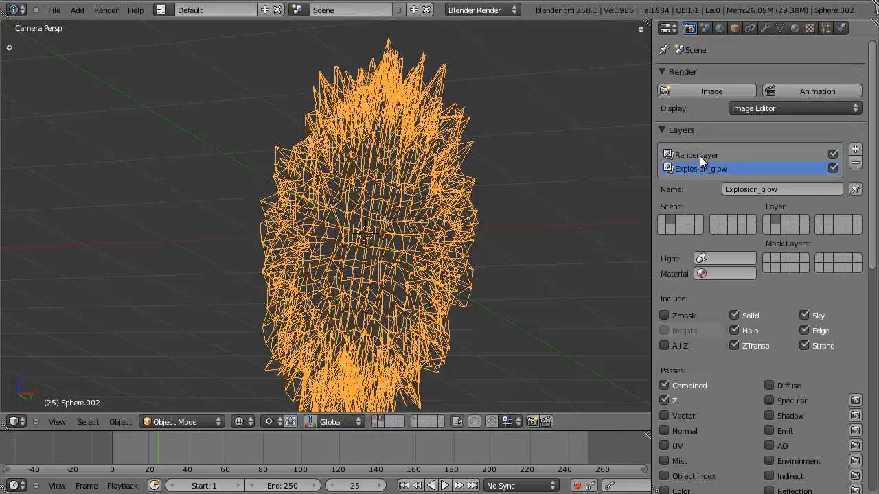
pyautogui.click(701, 157)
pyautogui.click(702, 168)
pyautogui.click(703, 155)
pyautogui.click(708, 167)
# Enable All Z and the Vector pass for the Explosion_glow render layer
pyautogui.click(679, 345)
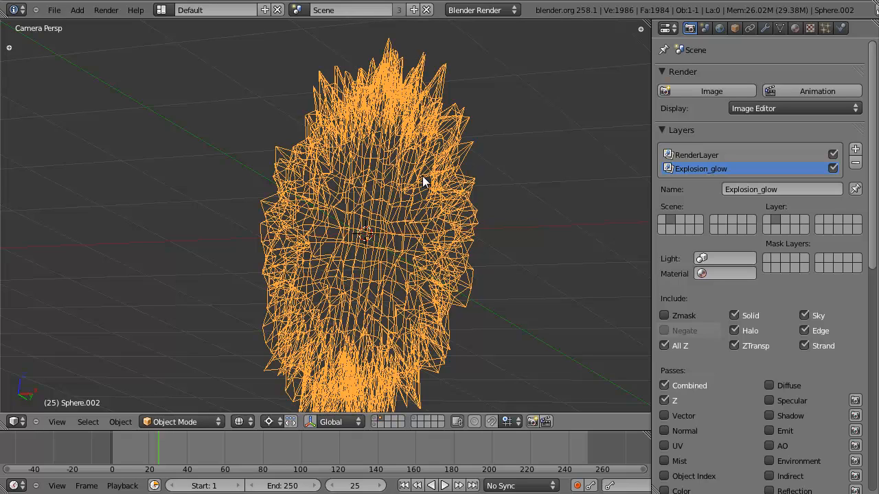
pyautogui.scroll(-3, 750, 309)
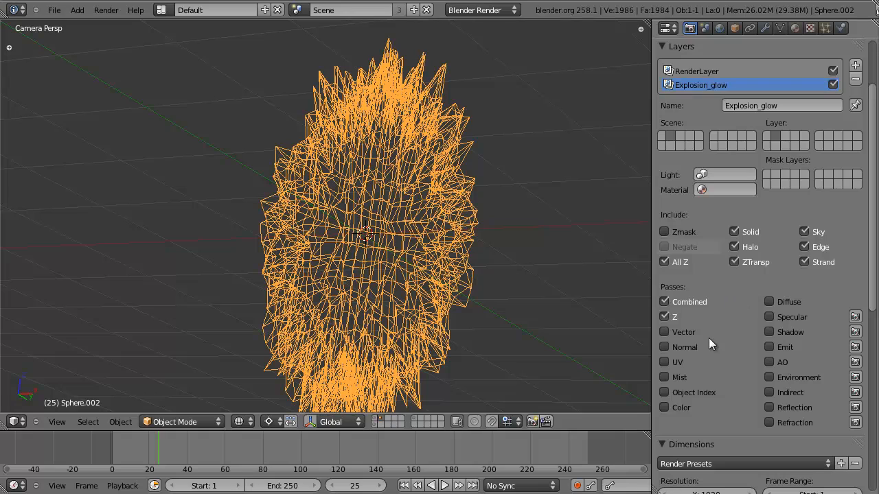
pyautogui.click(681, 333)
pyautogui.scroll(3, 694, 282)
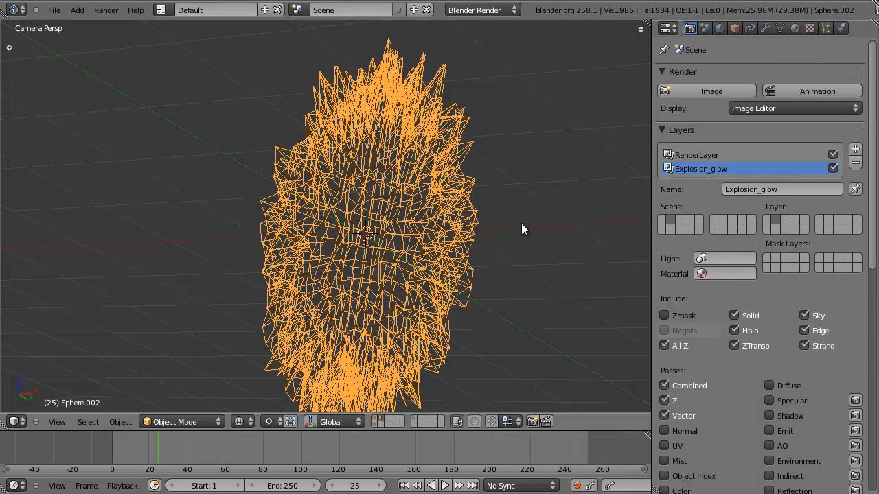
# Enable the Vector pass for RenderLayer and make Explosion_glow the active render layer again
pyautogui.click(732, 155)
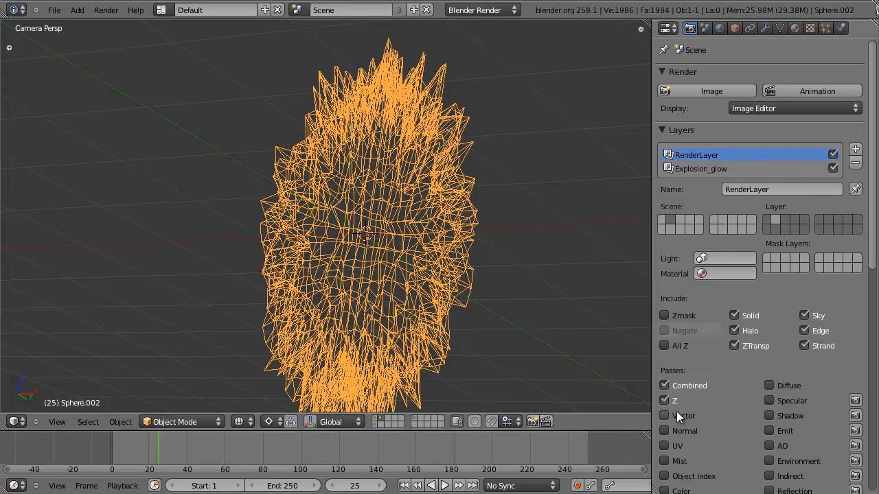
pyautogui.click(724, 169)
pyautogui.click(721, 158)
pyautogui.click(723, 168)
pyautogui.click(725, 155)
pyautogui.click(724, 168)
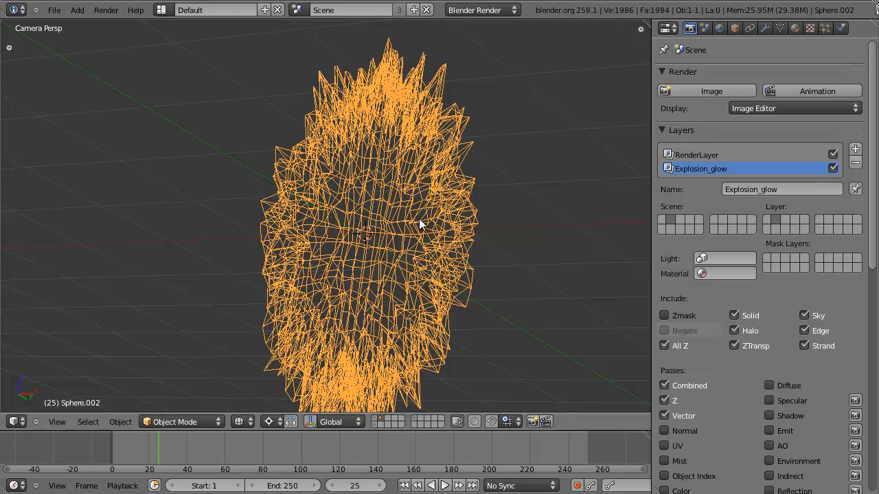
# Show the first and second scene layers together in solid shading
pyautogui.press('z')
pyautogui.press('z')
pyautogui.press('z')
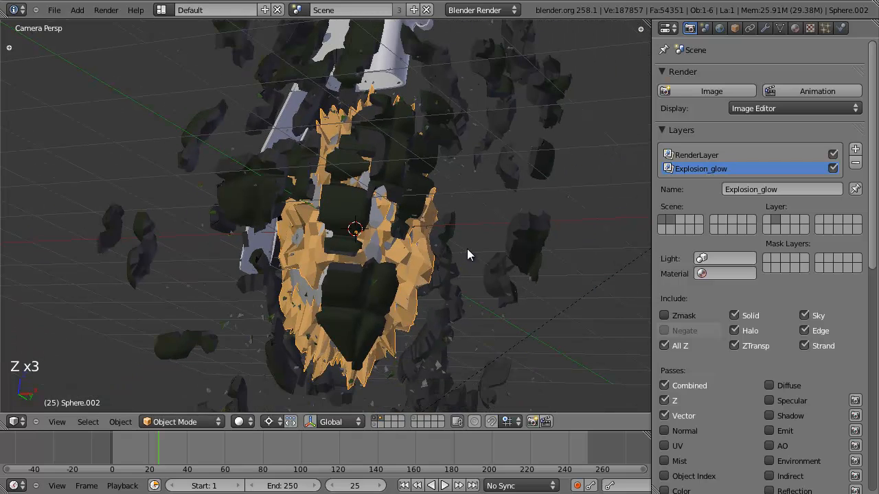
# Select the smooth inner sphere that emits the shrapnel and turn off Emitter in its particle render settings
pyautogui.rightClick(379, 227)
pyautogui.press('z')
pyautogui.press('z')
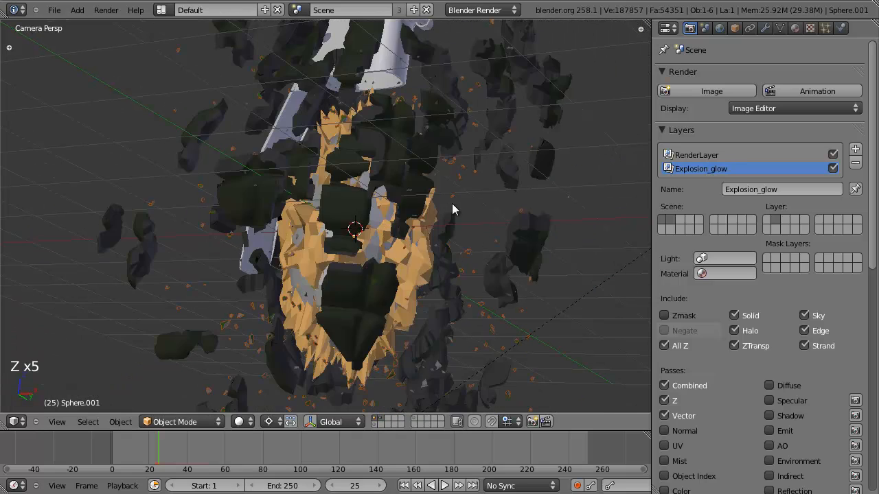
pyautogui.click(824, 29)
pyautogui.press('z')
pyautogui.scroll(2, 391, 246)
pyautogui.scroll(-3, 392, 245)
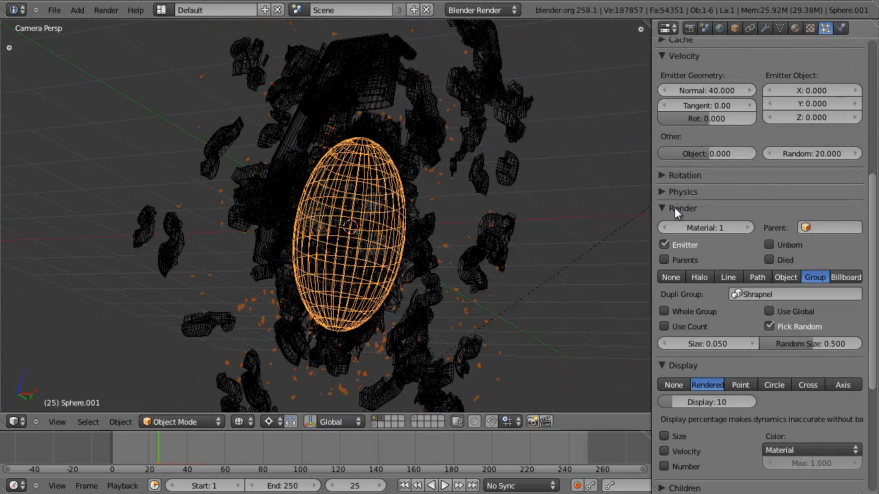
pyautogui.click(667, 244)
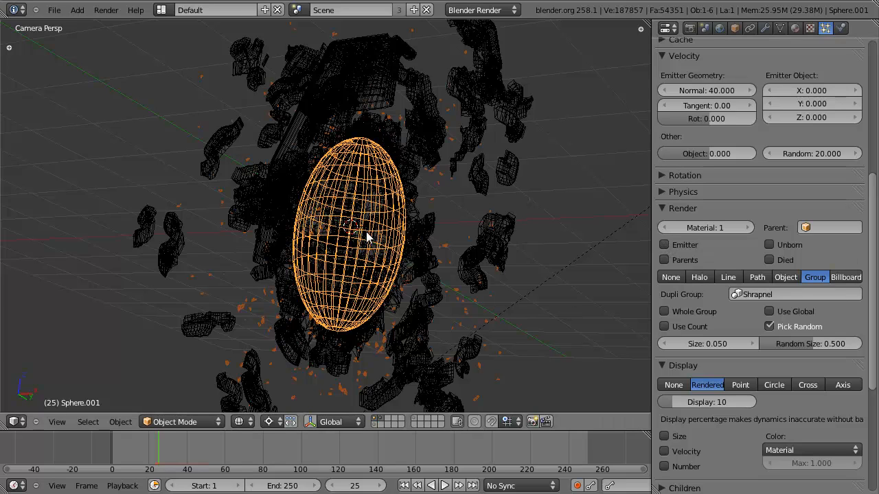
pyautogui.press('z')
# Save the file and test-render frame 25 to check the glow layer
pyautogui.hotkey('ctrl', 's')
pyautogui.click(414, 234)
pyautogui.press('F12')
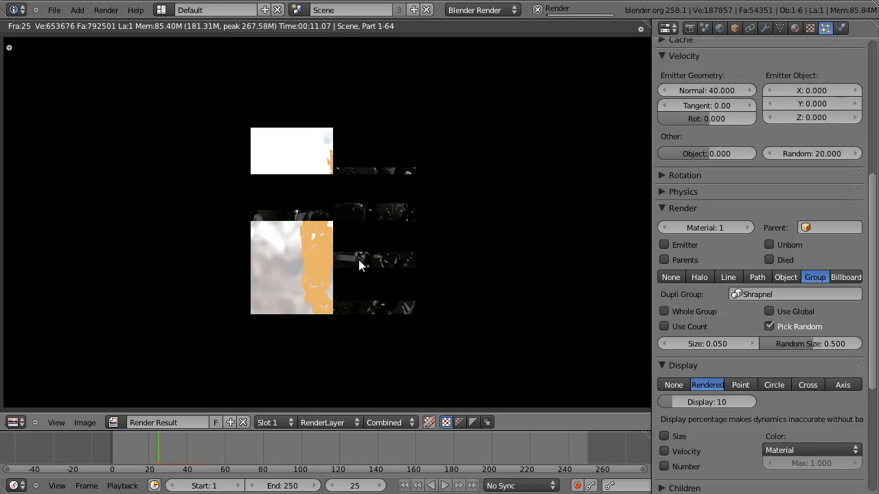
pyautogui.scroll(6, 362, 265)
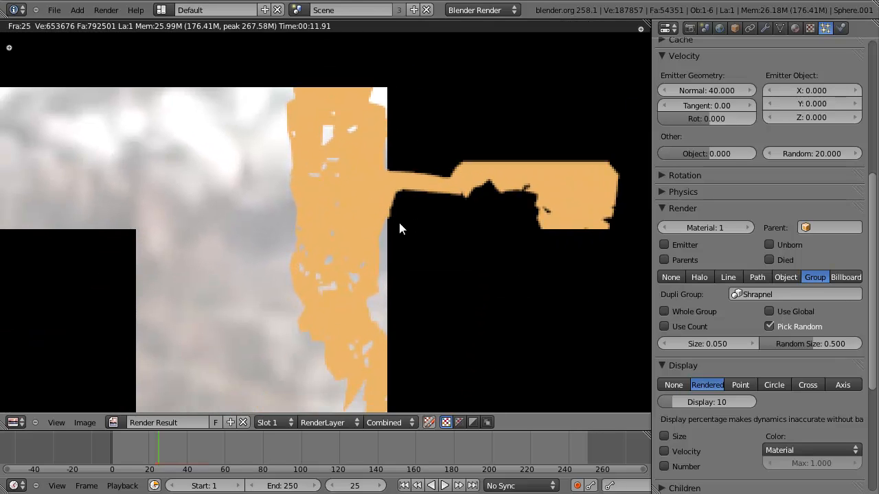
pyautogui.scroll(5, 755, 68)
# Exclude Sky from the Explosion_glow render layer
pyautogui.click(689, 28)
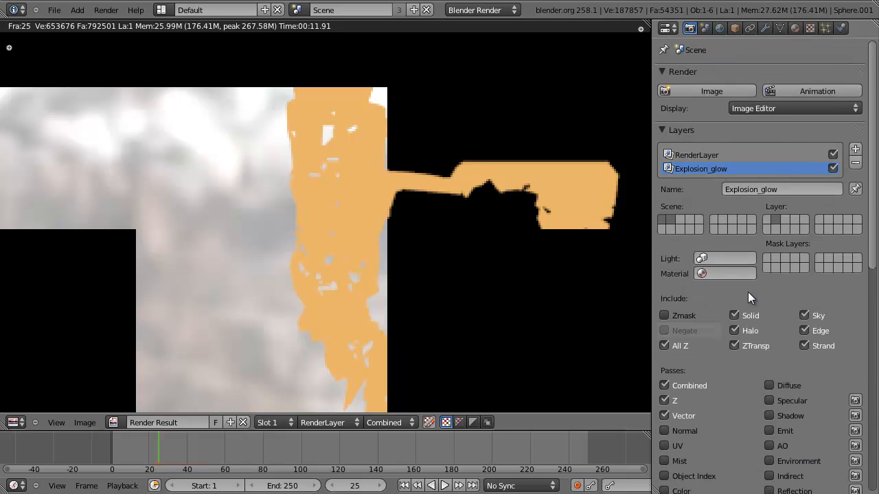
pyautogui.scroll(-4, 798, 221)
pyautogui.click(807, 213)
pyautogui.scroll(3, 720, 136)
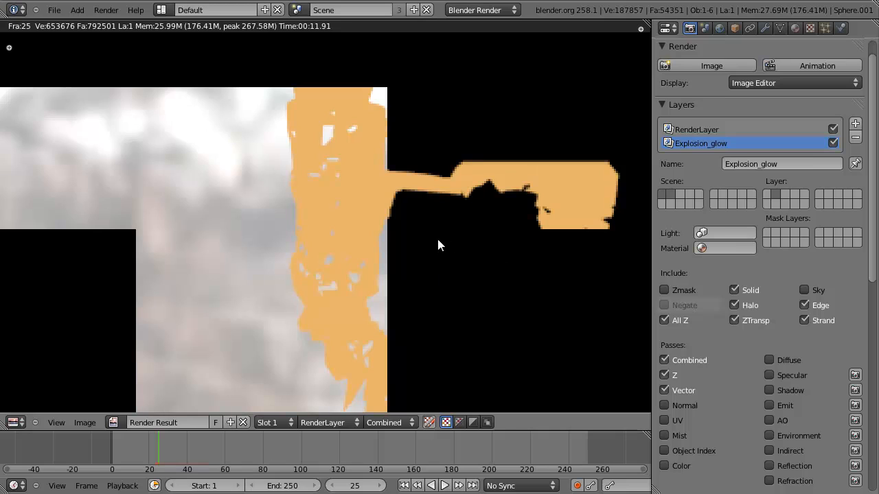
# Render frame 25 again, inspect the composited grenade explosion and close the render view
pyautogui.press('F12')
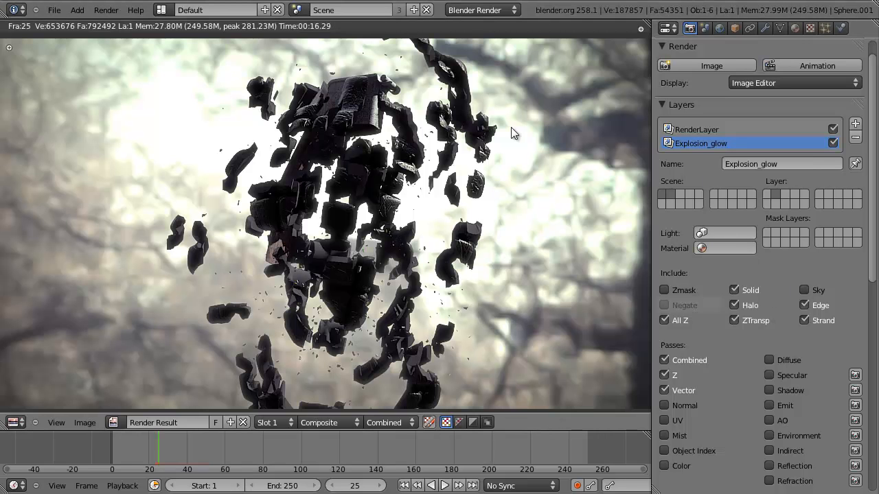
pyautogui.moveTo(500, 149); pyautogui.dragTo(467, 222, button='middle')
pyautogui.scroll(2, 510, 116)
pyautogui.scroll(-1, 465, 223)
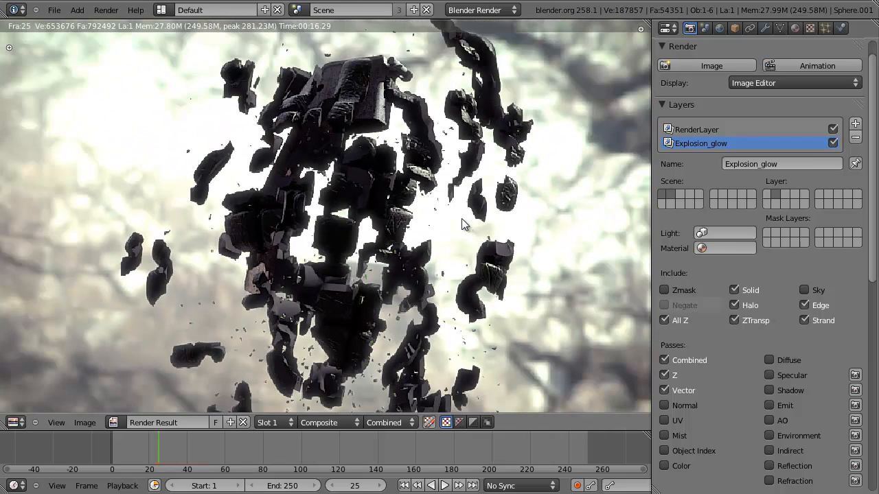
pyautogui.press('Escape')
# In the Compositing layout, duplicate the Render Layers node and set the copy to Explosion_glow
pyautogui.hotkey('ctrl', 'Left')
pyautogui.moveTo(338, 255); pyautogui.dragTo(549, 199, button='middle')
pyautogui.hotkey('shift', 'd')
pyautogui.press('y')
pyautogui.click(191, 332)
pyautogui.moveTo(190, 332); pyautogui.dragTo(288, 194, button='middle')
pyautogui.scroll(6, 287, 194)
pyautogui.click(275, 197)
pyautogui.click(276, 179)
# Preview the Explosion_glow image through a temporary Viewer node and delete that node
pyautogui.scroll(2, 337, 168)
pyautogui.moveTo(343, 162); pyautogui.dragTo(327, 246, button='middle')
pyautogui.hotkey('shift', 'a')
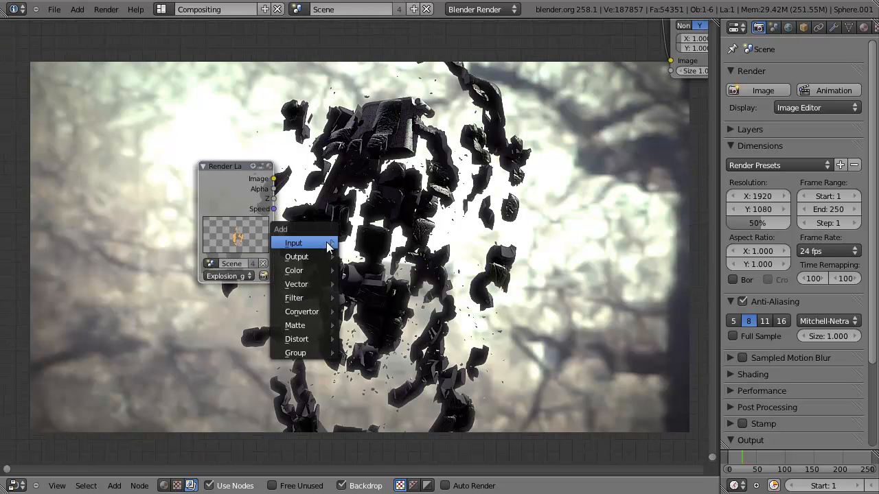
pyautogui.moveTo(308, 257)
pyautogui.click(359, 266)
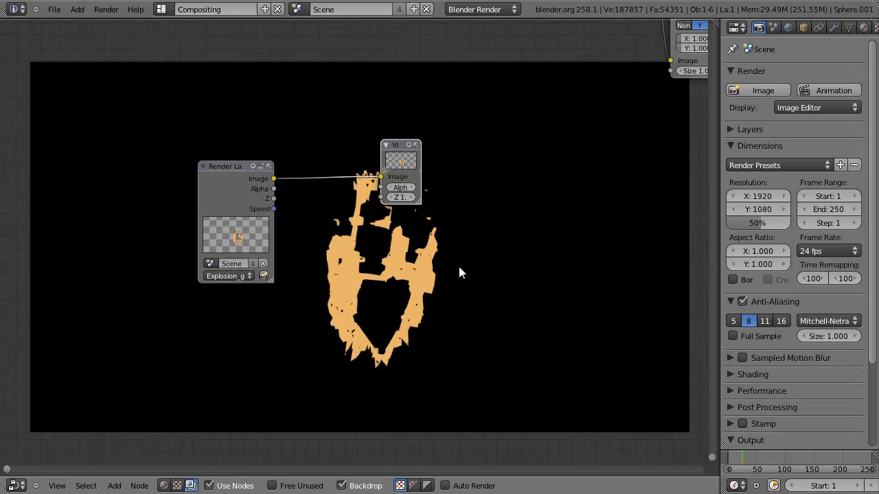
pyautogui.moveTo(461, 272); pyautogui.dragTo(404, 178, button='middle')
pyautogui.moveTo(486, 189); pyautogui.dragTo(456, 145, button='middle')
pyautogui.scroll(-5, 430, 246)
pyautogui.moveTo(371, 142); pyautogui.dragTo(404, 224, button='middle')
pyautogui.scroll(-2, 355, 158)
pyautogui.press('x')
pyautogui.moveTo(415, 174); pyautogui.dragTo(417, 226, button='middle')
pyautogui.scroll(3, 417, 227)
pyautogui.moveTo(414, 277); pyautogui.dragTo(333, 240, button='middle')
pyautogui.hotkey('shift', 'a')
pyautogui.moveTo(330, 239)
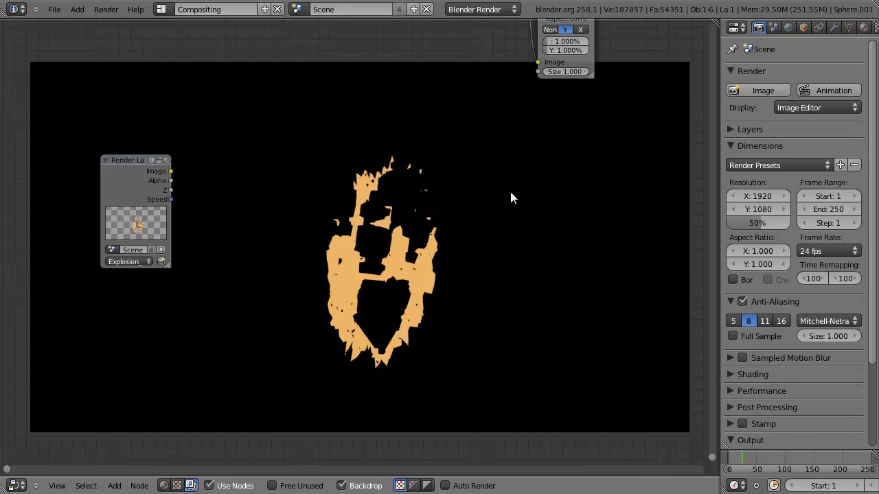
# Return to the Default layout, select the fireball sphere and examine it against the grenade pieces from the front and through the camera
pyautogui.hotkey('ctrl', 'Right')
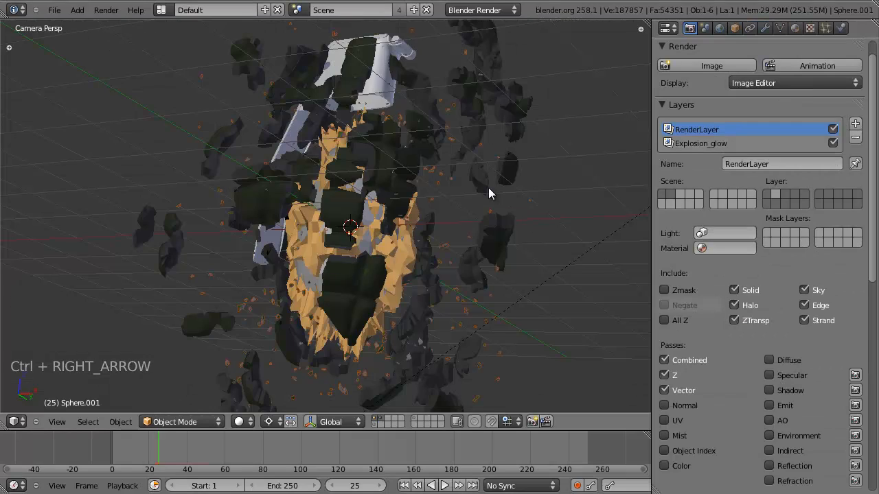
pyautogui.press('KP_1')
pyautogui.press('z')
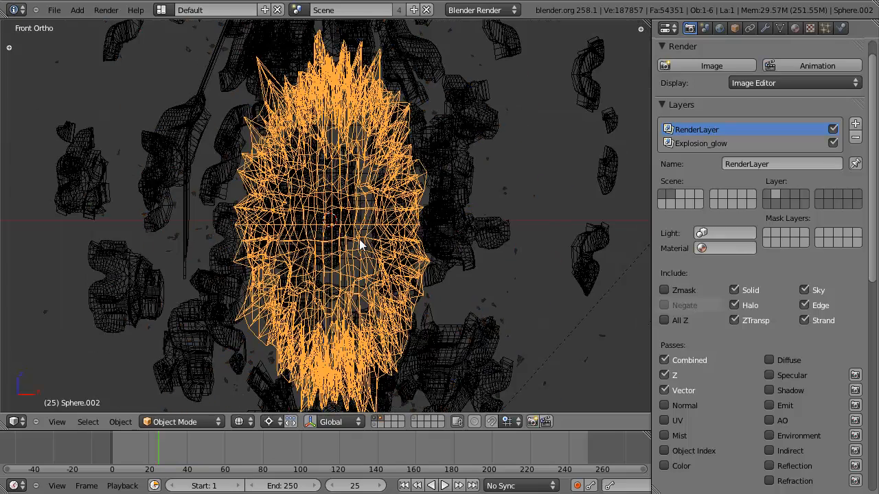
pyautogui.scroll(-3, 331, 176)
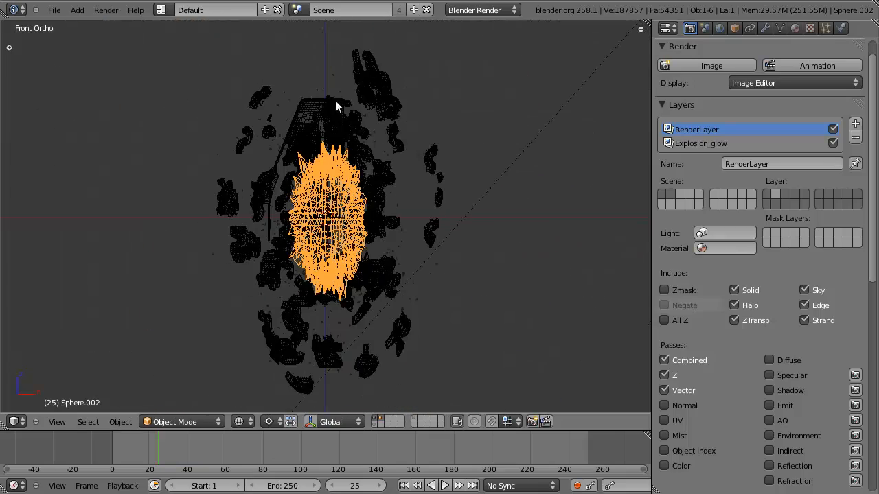
pyautogui.scroll(3, 357, 245)
pyautogui.scroll(-2, 378, 265)
pyautogui.press('z')
pyautogui.press('z')
pyautogui.scroll(-1, 392, 249)
pyautogui.press('KP_0')
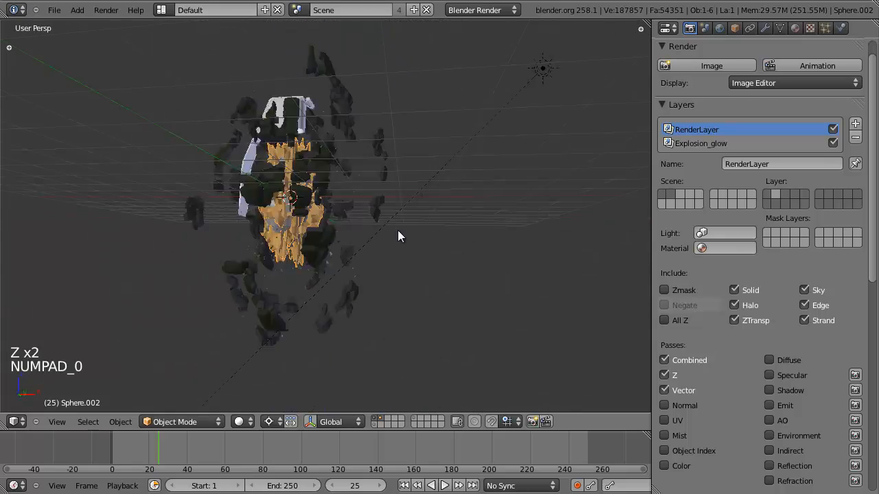
pyautogui.scroll(1, 404, 232)
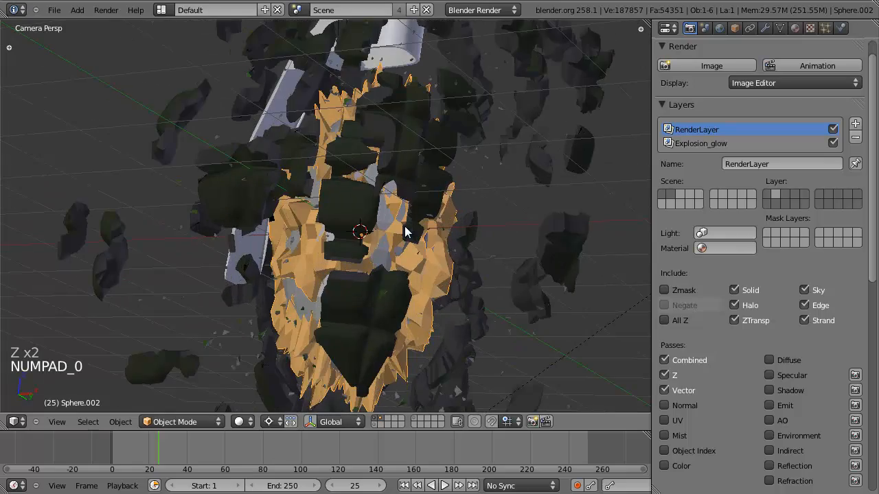
pyautogui.press('Right')
pyautogui.press('Right')
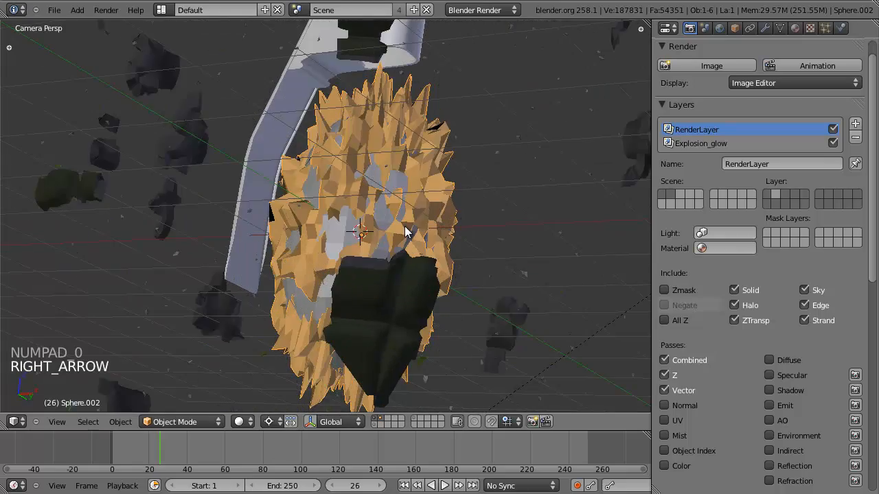
pyautogui.scroll(-4, 409, 228)
pyautogui.scroll(2, 381, 225)
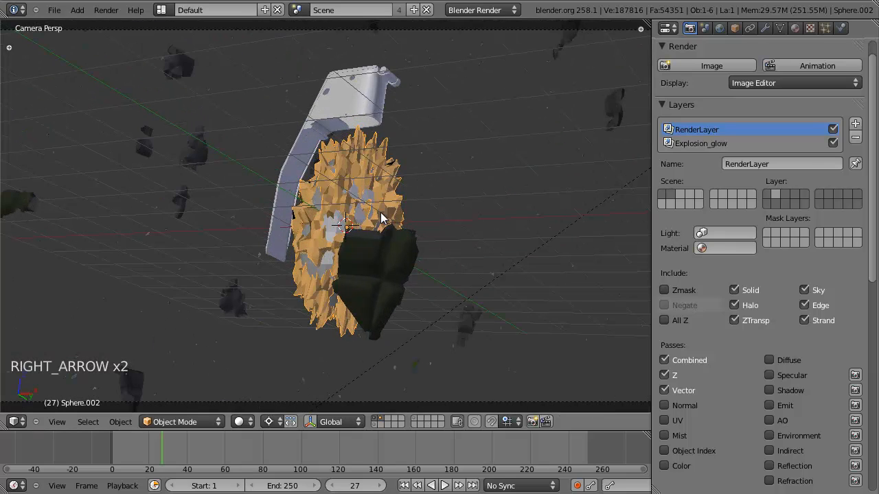
pyautogui.press('Right')
pyautogui.press('Right')
pyautogui.scroll(-3, 392, 212)
pyautogui.press('s')
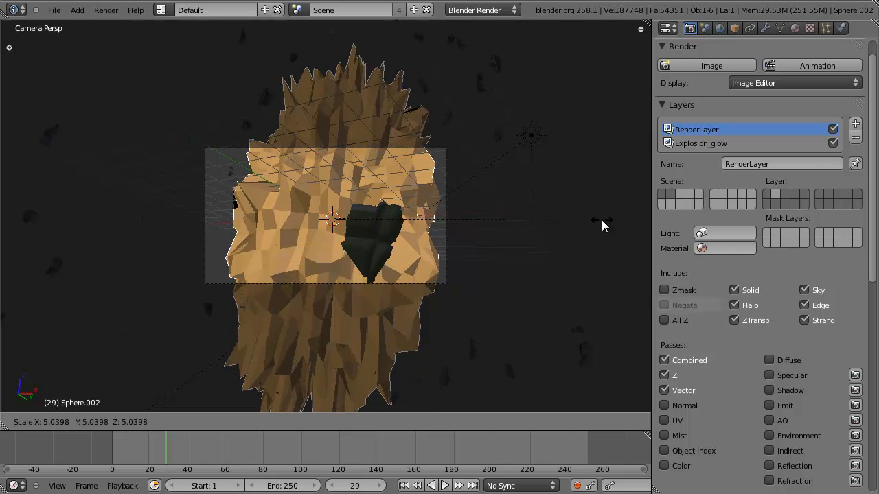
pyautogui.press('Escape')
# Return to frame 24, shrink the fireball sphere until it is hidden inside the grenade and keyframe its scaling
pyautogui.press('Left')
pyautogui.press('Left')
pyautogui.press('Left')
pyautogui.press('Left')
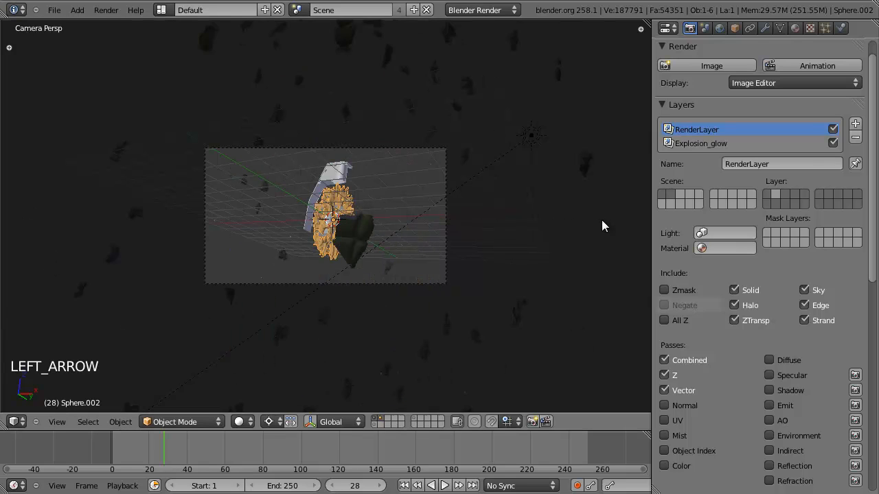
pyautogui.scroll(4, 449, 240)
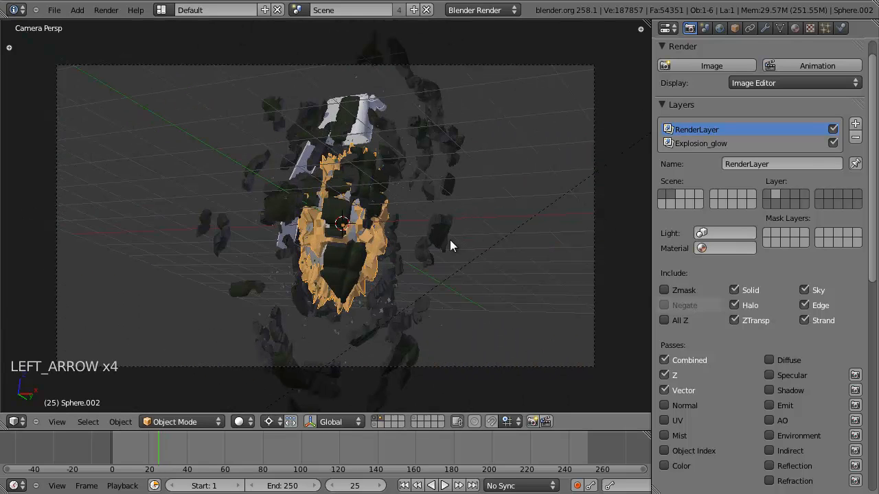
pyautogui.press('Left')
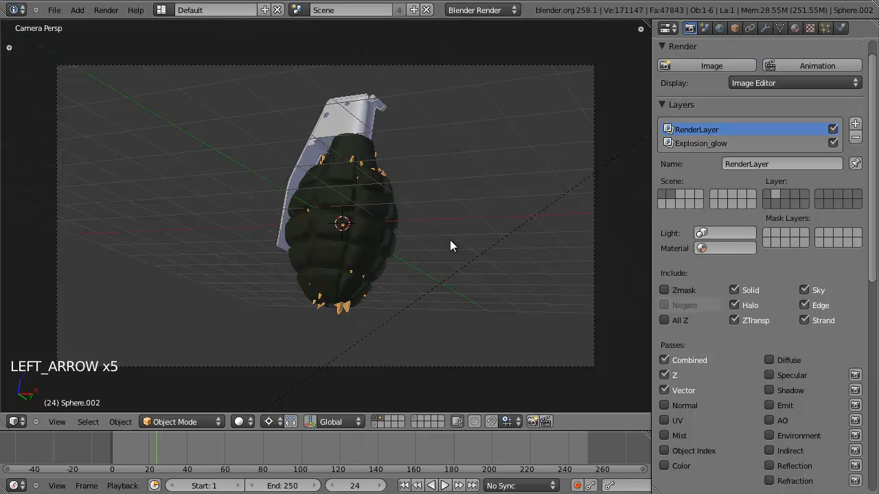
pyautogui.press('i')
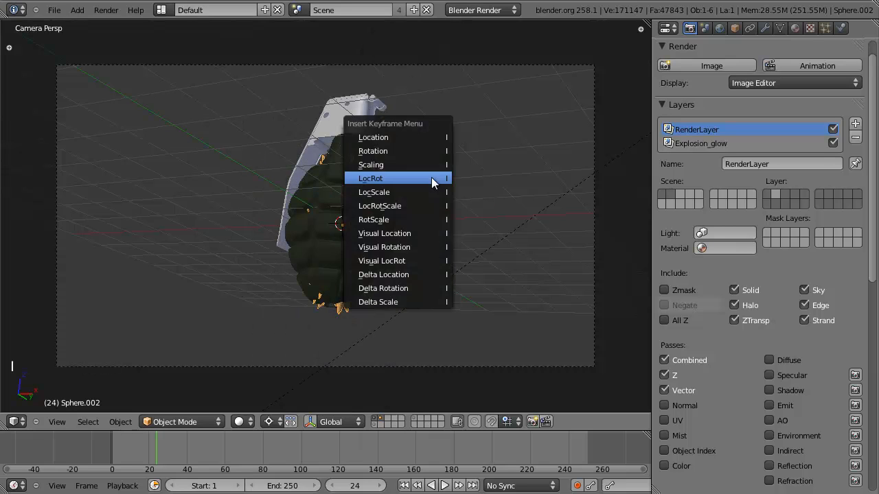
pyautogui.click(431, 164)
pyautogui.press('s')
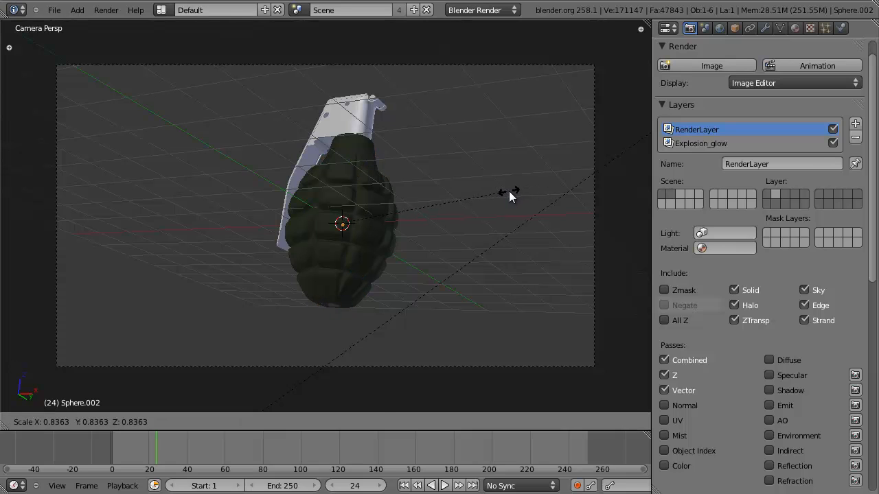
pyautogui.click(411, 192)
pyautogui.press('z')
pyautogui.press('z')
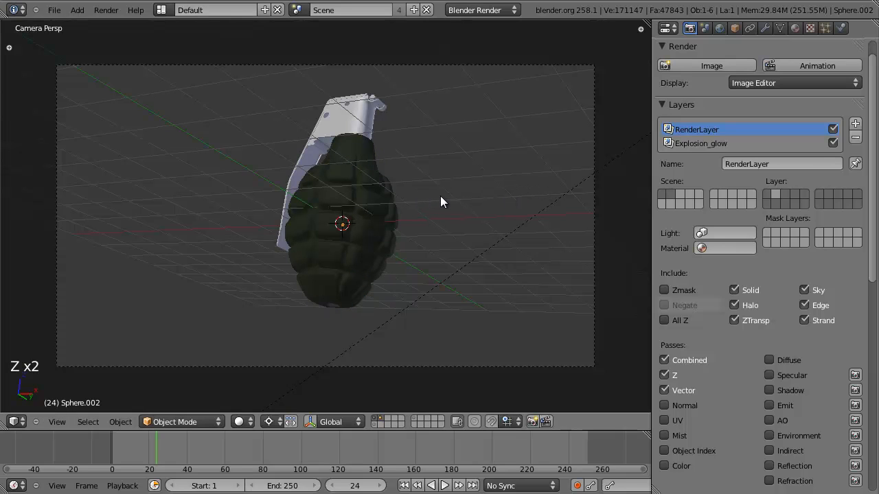
pyautogui.press('i')
pyautogui.click(439, 184)
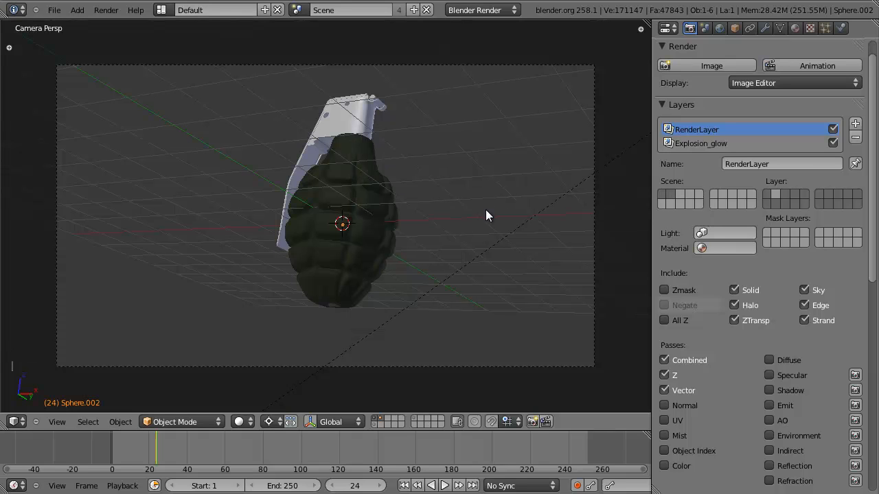
# At frame 30, enlarge the fireball sphere until it nearly fills the camera view and keyframe its scaling
pyautogui.press('Right')
pyautogui.press('Right')
pyautogui.press('Right')
pyautogui.press('Right')
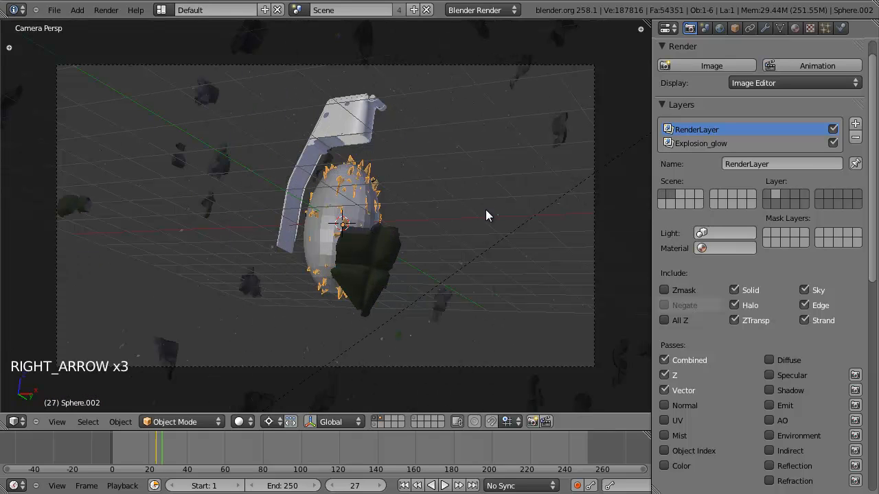
pyautogui.press('Right')
pyautogui.press('Right')
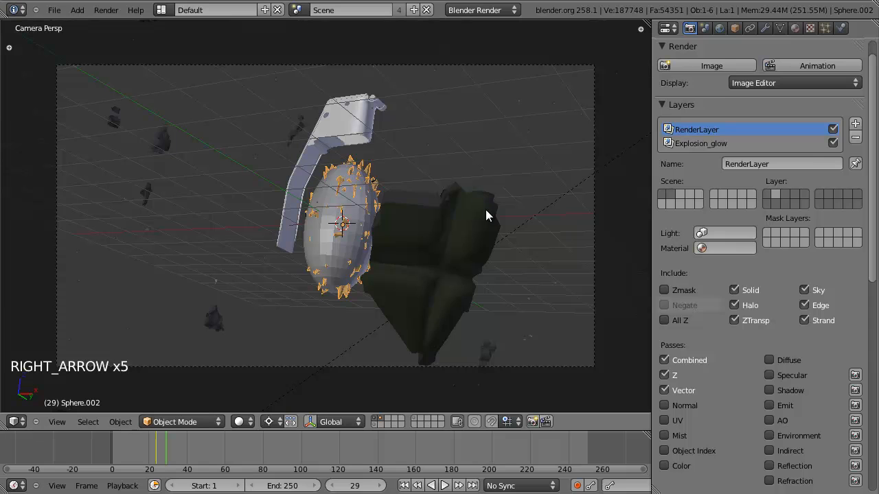
pyautogui.press('s')
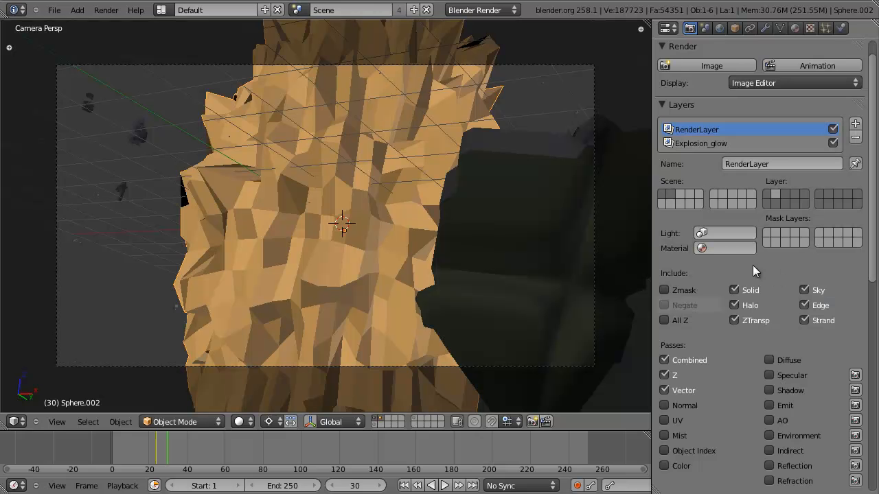
pyautogui.press('s')
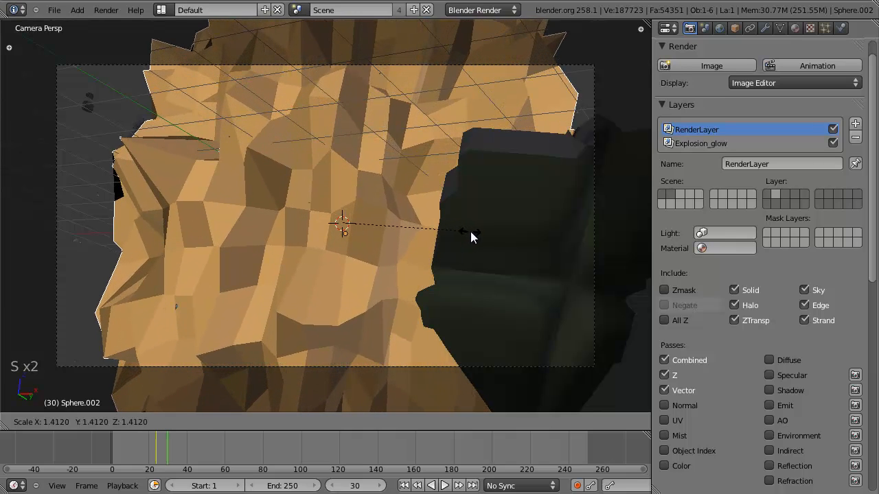
pyautogui.click(479, 238)
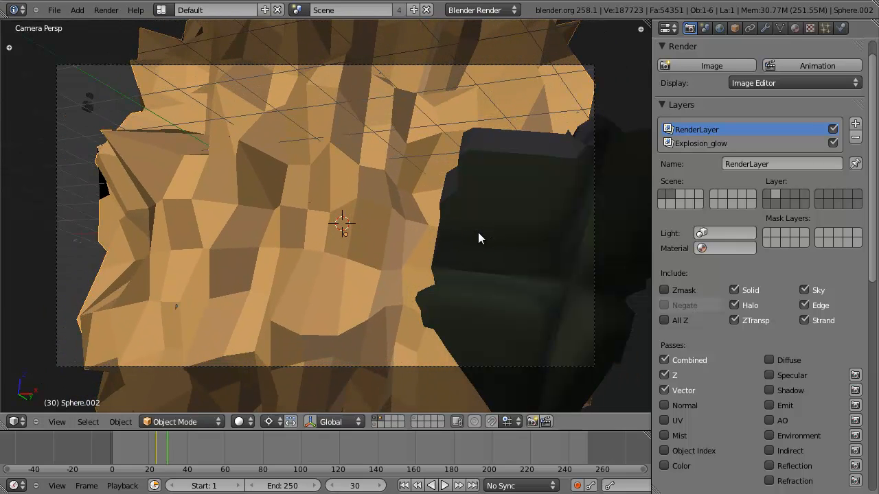
pyautogui.press('i')
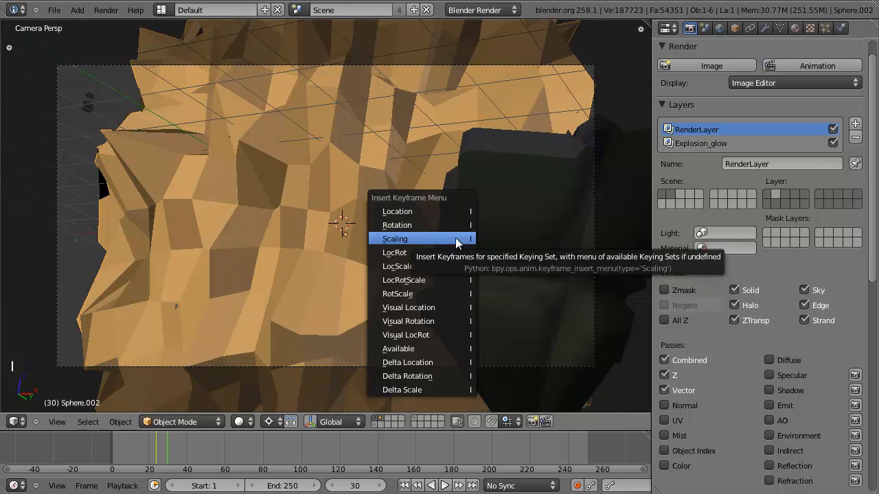
pyautogui.click(457, 241)
# Step back and forth between frames 24 and 30 to examine how the fireball sphere grows through the camera
pyautogui.press('Left')
pyautogui.press('Left')
pyautogui.press('Left')
pyautogui.press('Left')
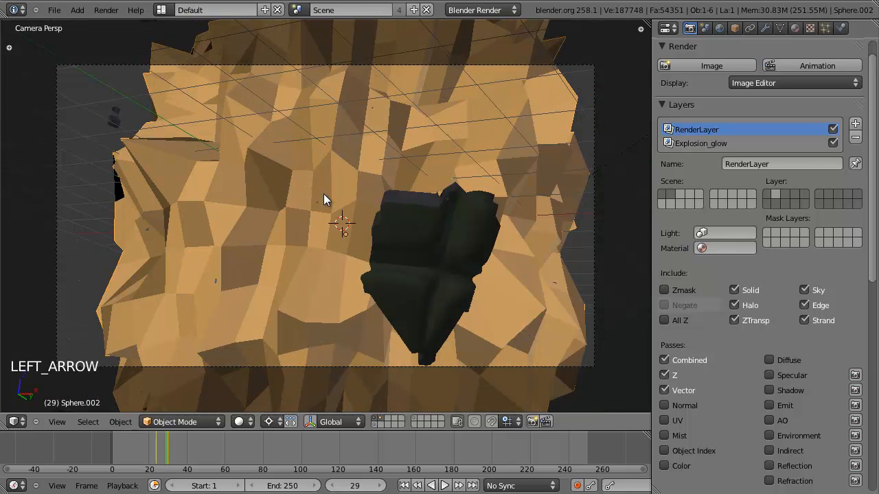
pyautogui.press('Left')
pyautogui.press('Left')
pyautogui.press('Left')
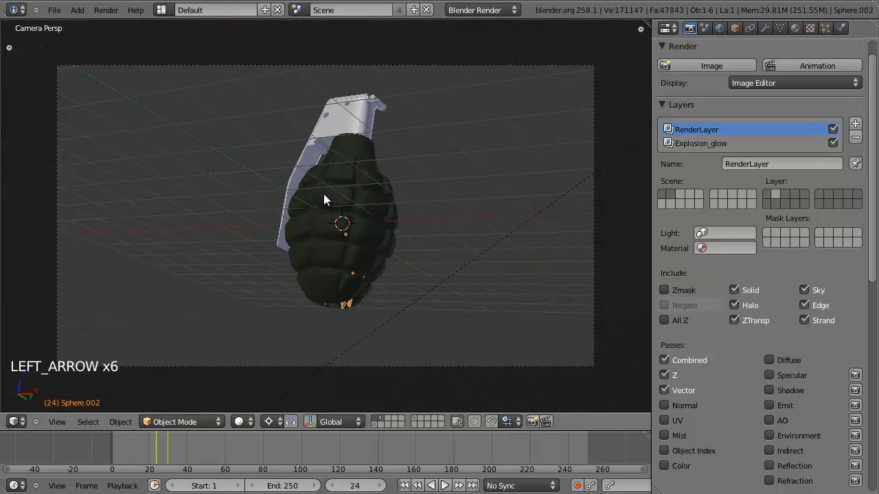
pyautogui.press('Right')
pyautogui.press('Right')
pyautogui.press('Right')
pyautogui.press('Right')
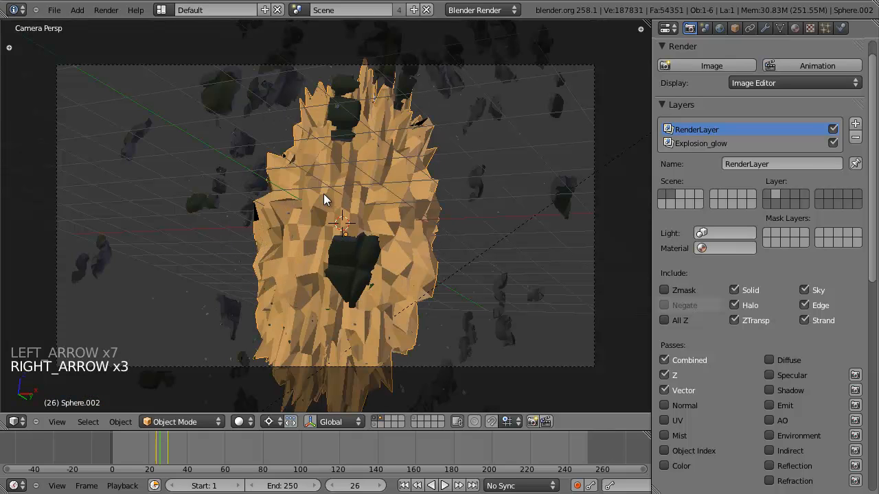
# At frame 24, enable Z Transparency on the fireball sphere's material and keyframe its alpha at 1.000
pyautogui.click(156, 446)
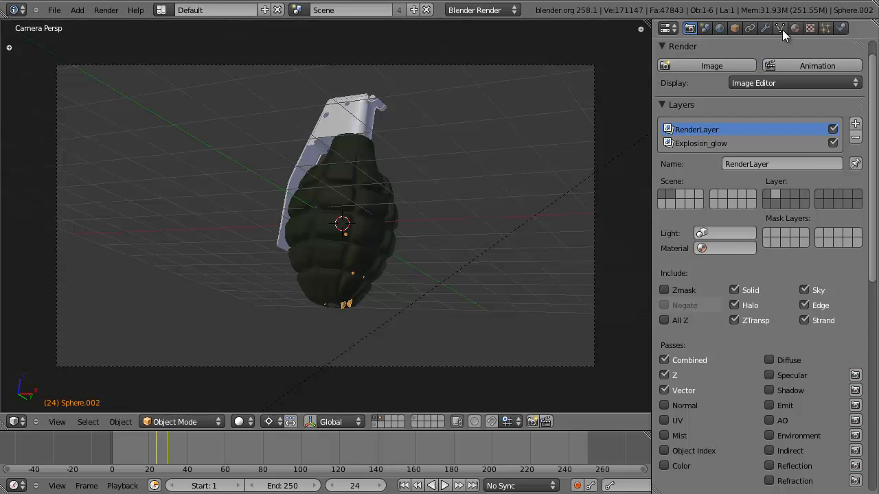
pyautogui.click(795, 28)
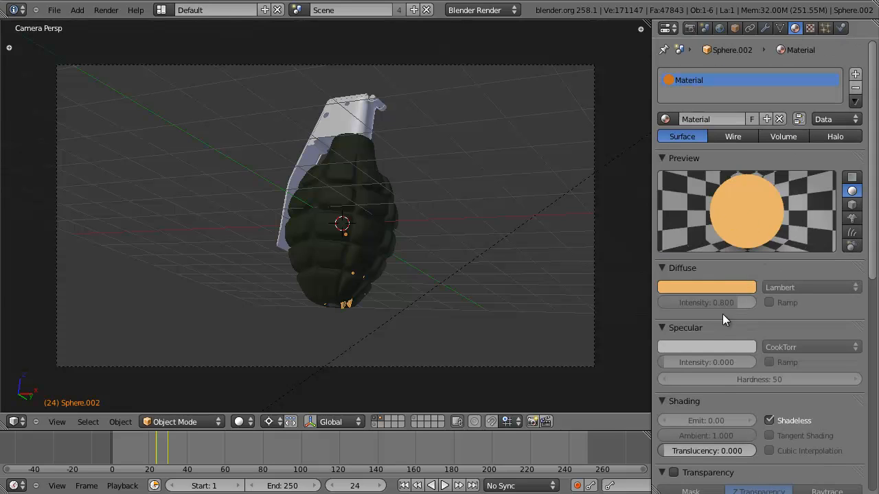
pyautogui.scroll(-8, 722, 314)
pyautogui.click(675, 237)
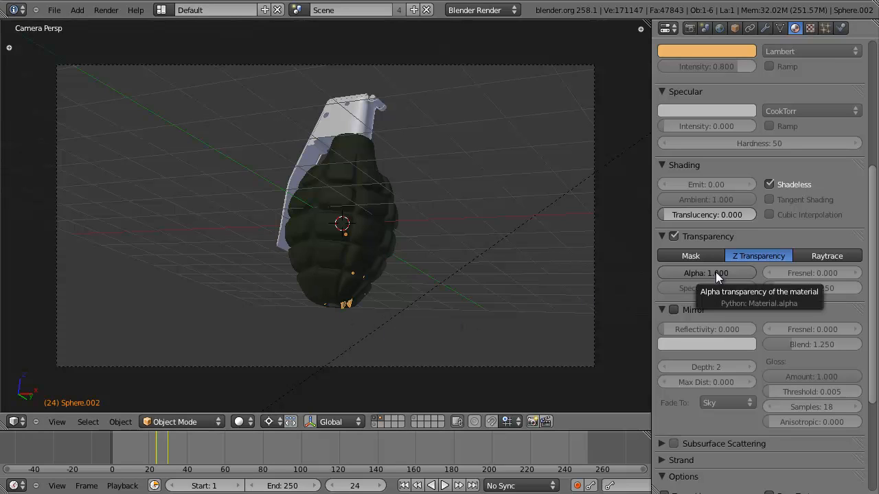
pyautogui.press('i')
pyautogui.press('i')
pyautogui.press('i')
pyautogui.press('i')
pyautogui.press('i')
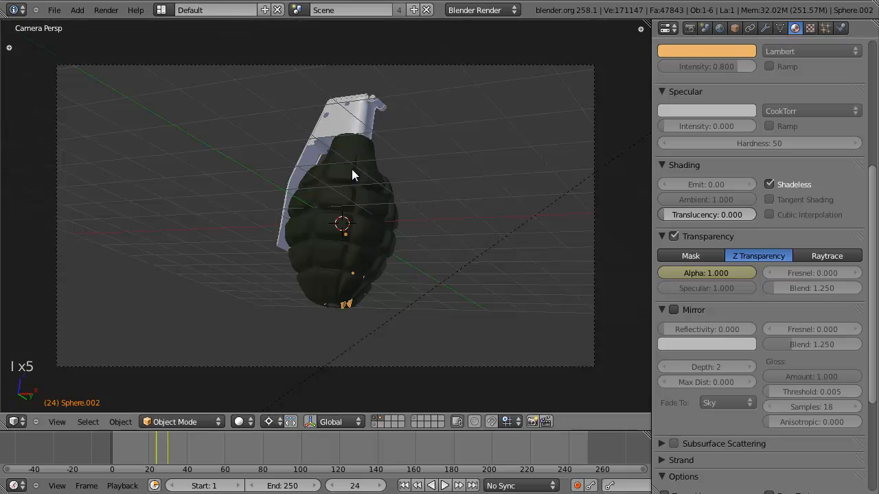
# At frame 30, set the fireball material's alpha to 0 and keyframe it
pyautogui.scroll(8, 714, 261)
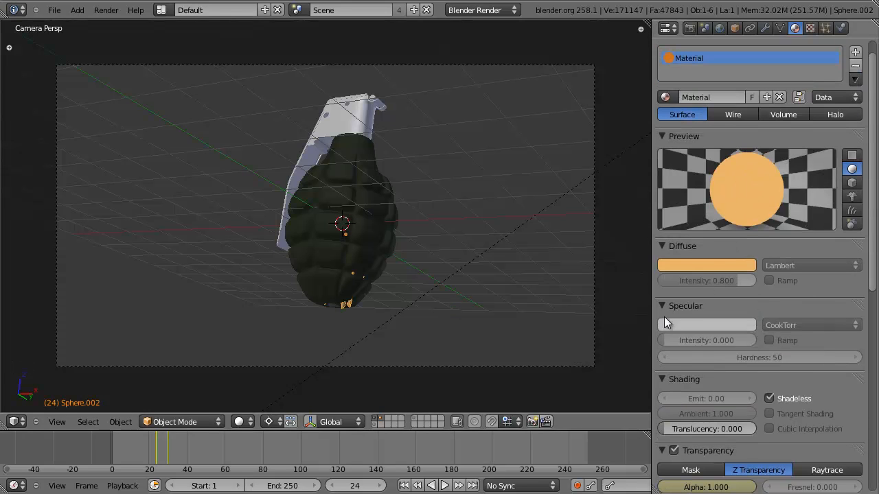
pyautogui.scroll(-3, 704, 280)
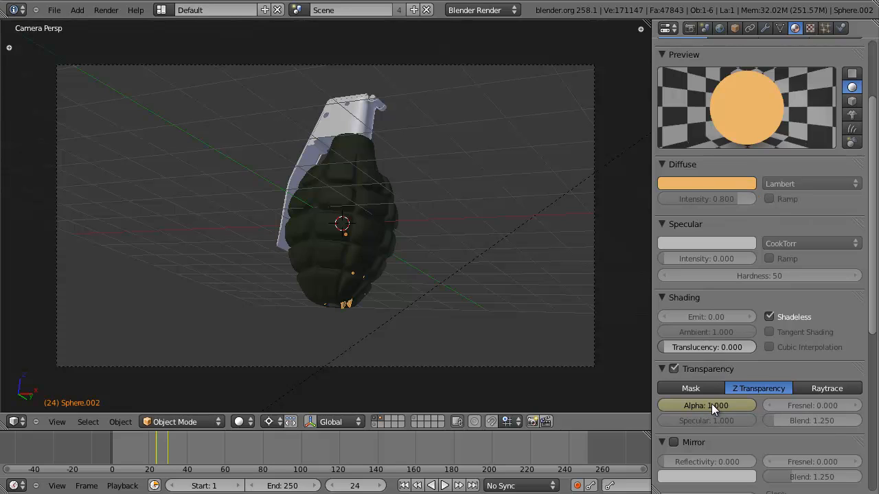
pyautogui.press('Right')
pyautogui.press('Right')
pyautogui.press('Right')
pyautogui.press('Right')
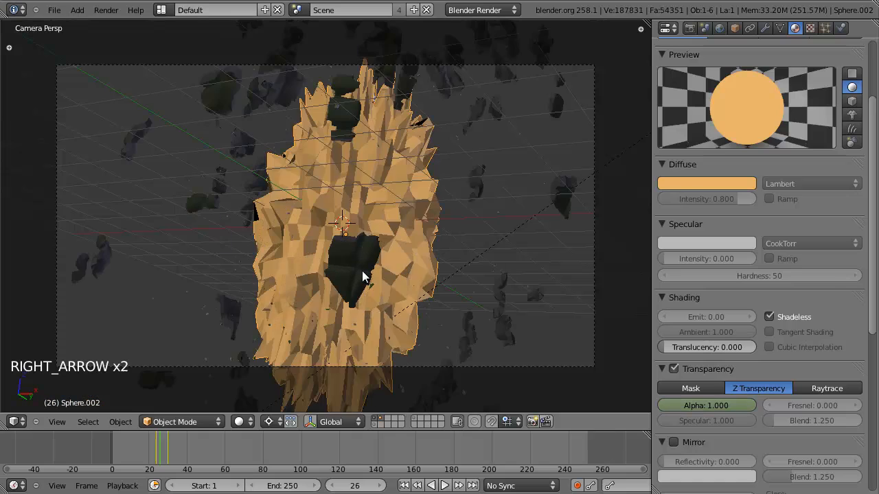
pyautogui.press('Right')
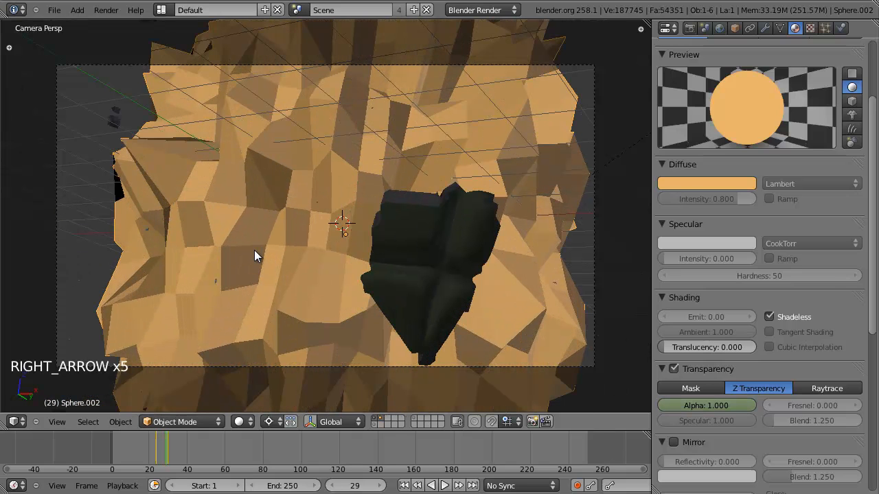
pyautogui.press('Right')
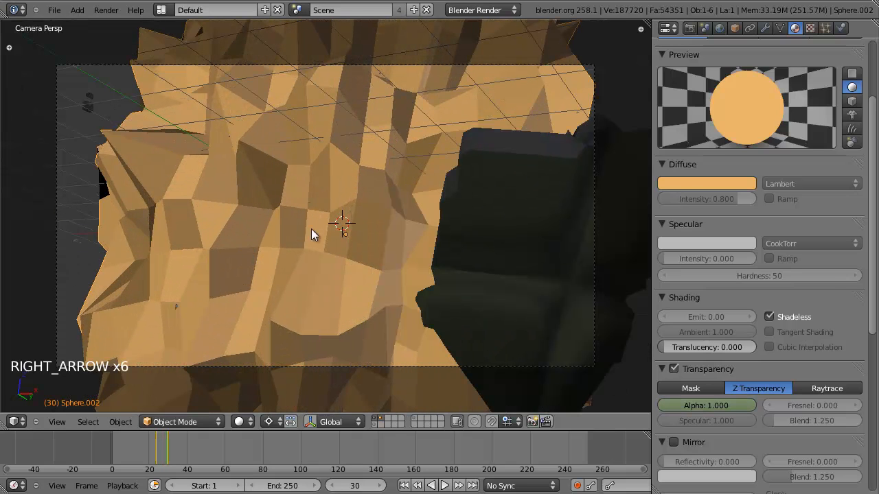
pyautogui.click(714, 405)
pyautogui.press('Return')
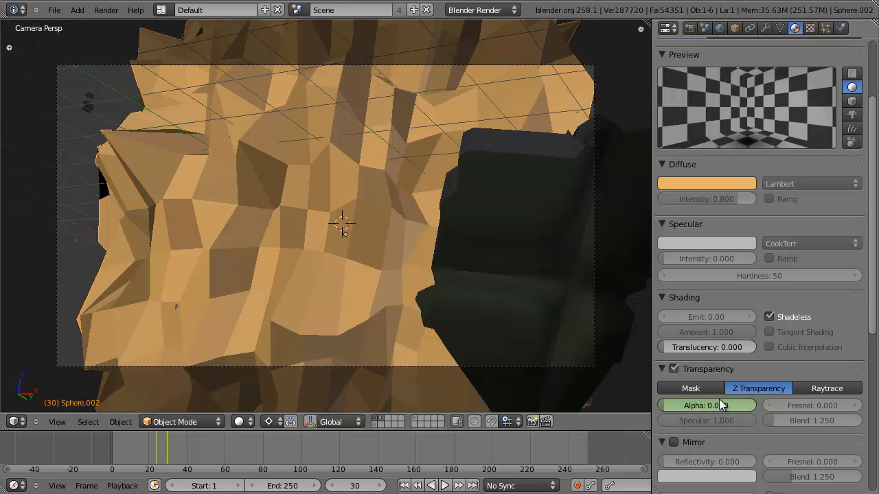
pyautogui.press('i')
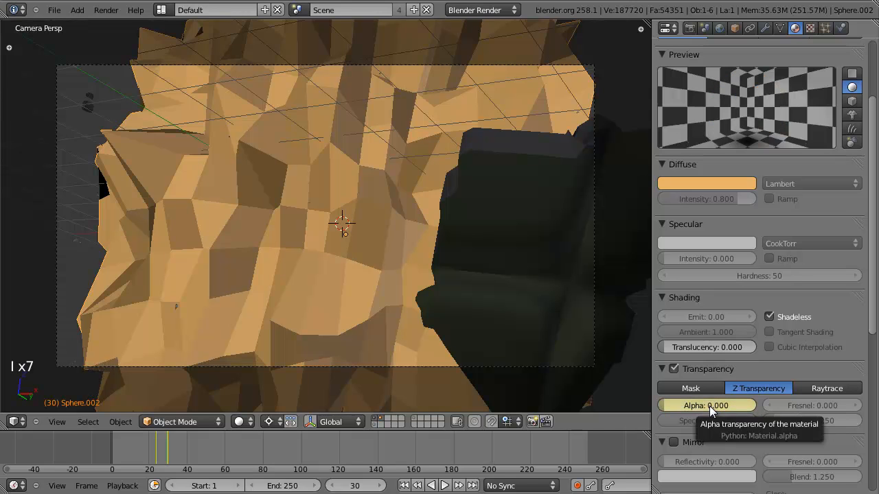
# Step through frames 23 to 30 to check the fireball's alpha fade alongside its growth, ending on frame 23
pyautogui.press('Left')
pyautogui.press('Left')
pyautogui.press('Left')
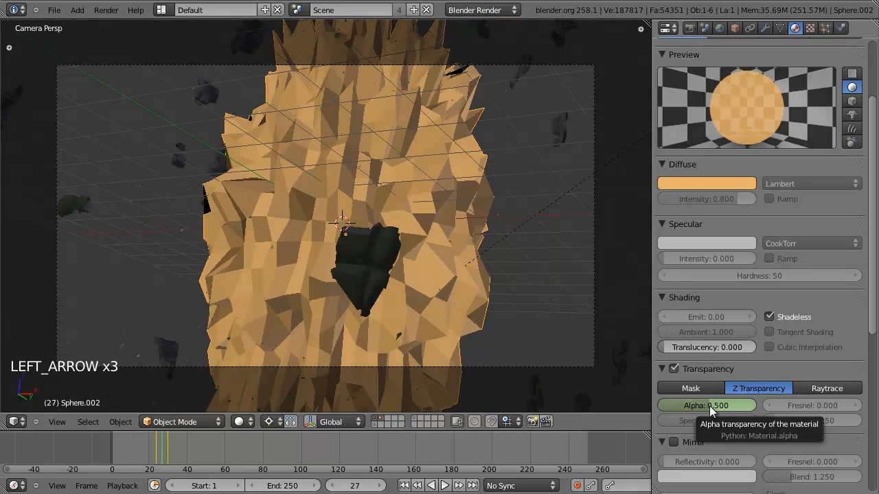
pyautogui.press('Left')
pyautogui.press('Right')
pyautogui.press('Right')
pyautogui.press('Right')
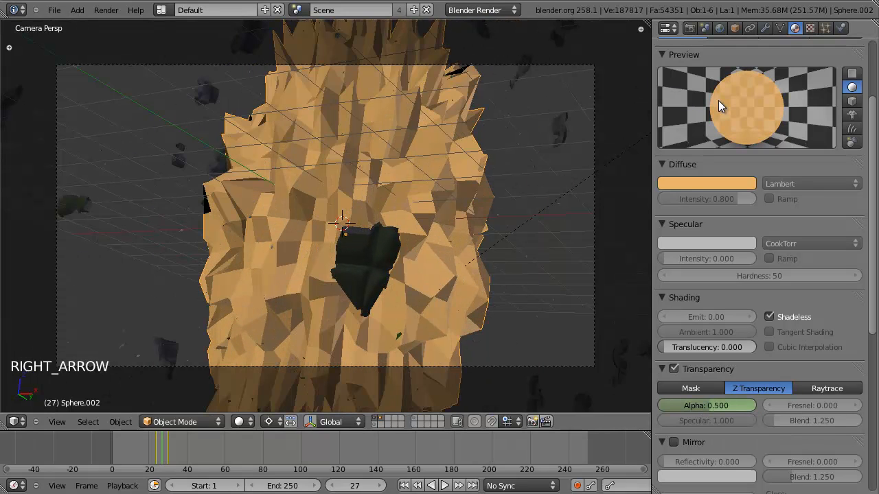
pyautogui.press('Right')
pyautogui.press('Left')
pyautogui.press('Left')
pyautogui.press('Left')
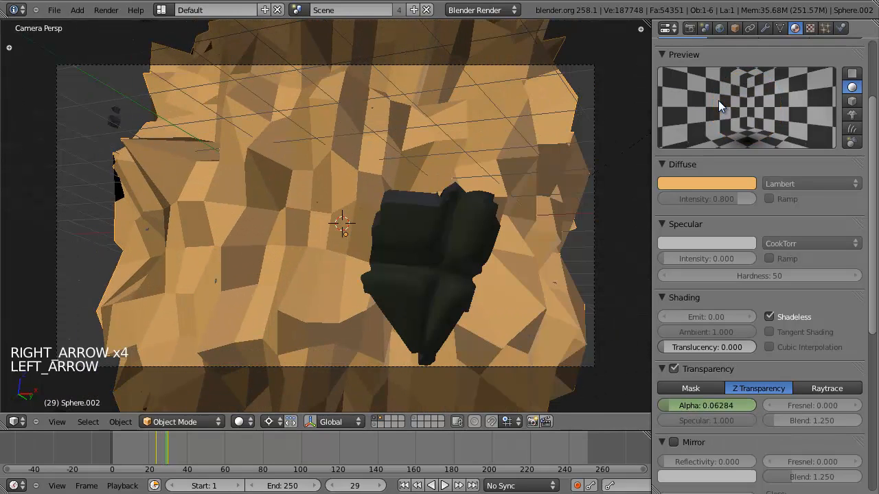
pyautogui.press('Left')
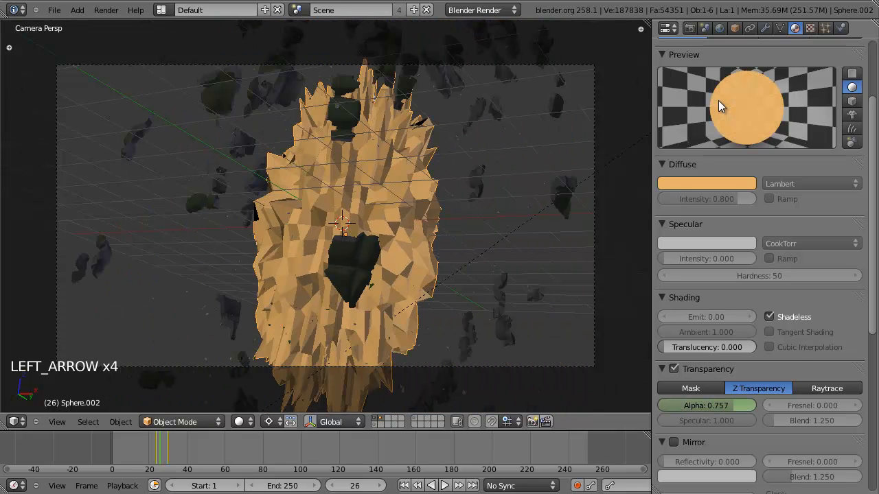
pyautogui.press('Left')
pyautogui.press('Left')
pyautogui.press('Left')
pyautogui.press('z')
pyautogui.press('z')
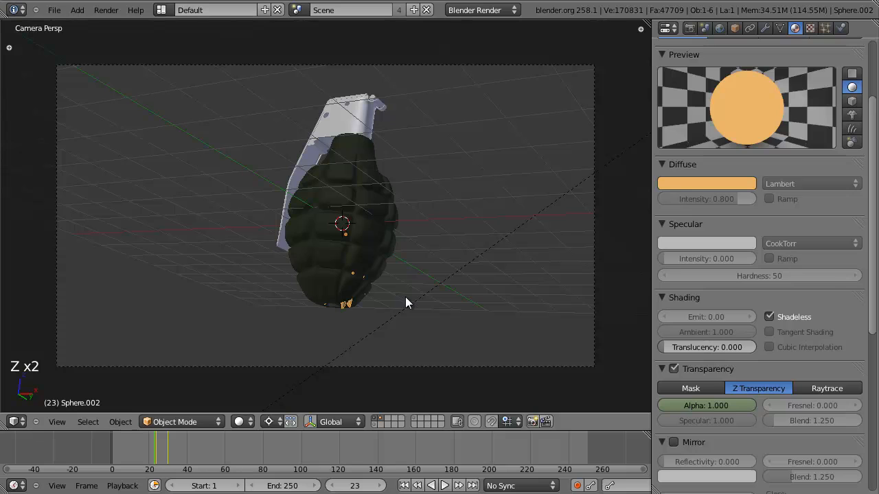
# At frame 24, scale down the fireball sphere inside the grenade and clear its location back to the origin
pyautogui.press('Right')
pyautogui.press('s')
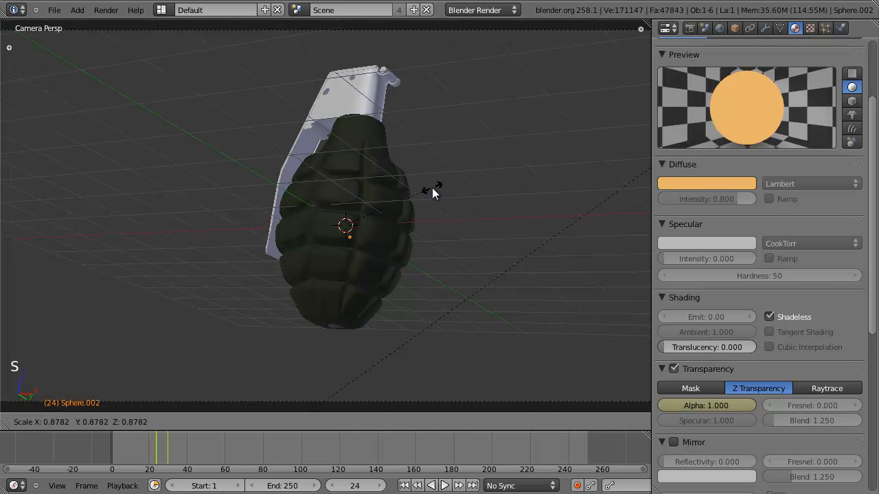
pyautogui.click(433, 193)
pyautogui.press('z')
pyautogui.press('KP_1')
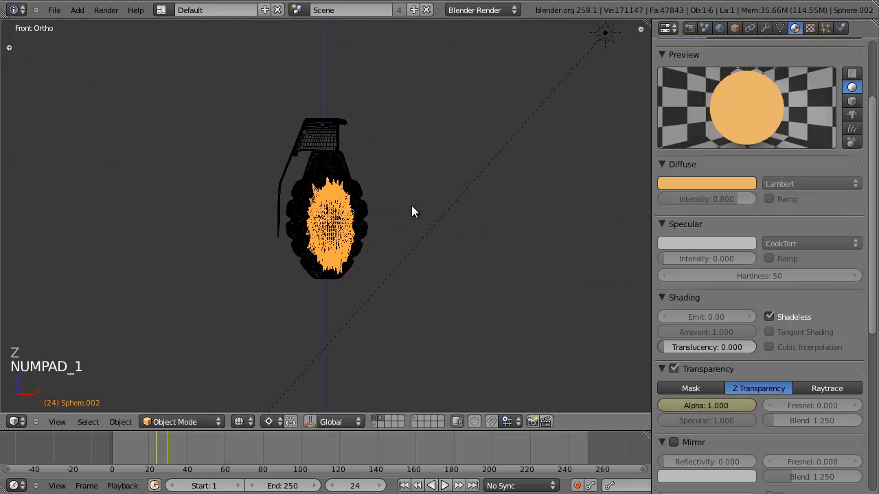
pyautogui.scroll(5, 412, 213)
pyautogui.scroll(-2, 415, 212)
pyautogui.hotkey('alt', 'g')
# Scale the fireball sphere until it is hidden inside the grenade body and keyframe its scale at frame 24
pyautogui.moveTo(415, 213); pyautogui.dragTo(379, 218, button='middle')
pyautogui.press('KP_1')
pyautogui.press('s')
pyautogui.click(454, 201)
pyautogui.press('z')
pyautogui.moveTo(454, 197); pyautogui.dragTo(378, 224, button='middle')
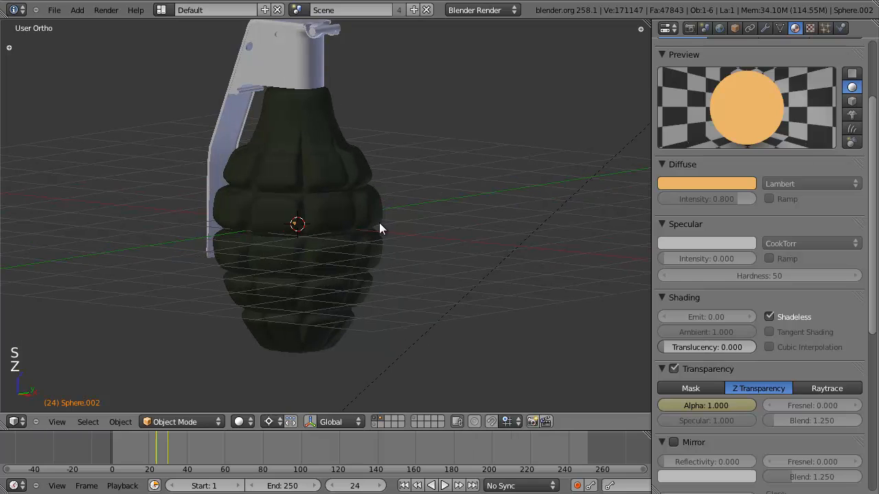
pyautogui.press('i')
# Step back and forth through frames 24 to 31 in the camera view to check the fireball's growth and alpha fade
pyautogui.press('KP_0')
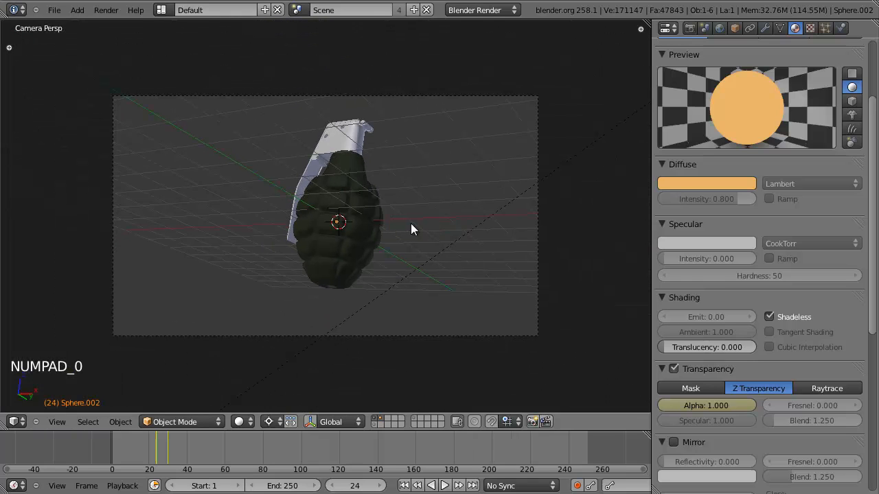
pyautogui.press('Right')
pyautogui.press('Right')
pyautogui.press('Right')
pyautogui.press('Right')
pyautogui.press('Right')
pyautogui.press('Escape')
pyautogui.press('Left')
pyautogui.press('Left')
pyautogui.press('Left')
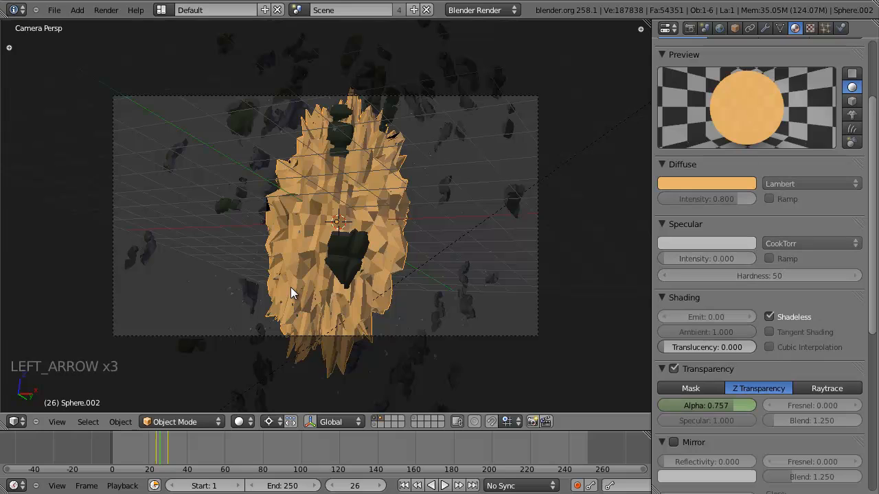
pyautogui.press('Left')
pyautogui.press('Left')
pyautogui.press('Right')
pyautogui.press('Right')
pyautogui.press('Right')
pyautogui.press('Right')
pyautogui.press('Right')
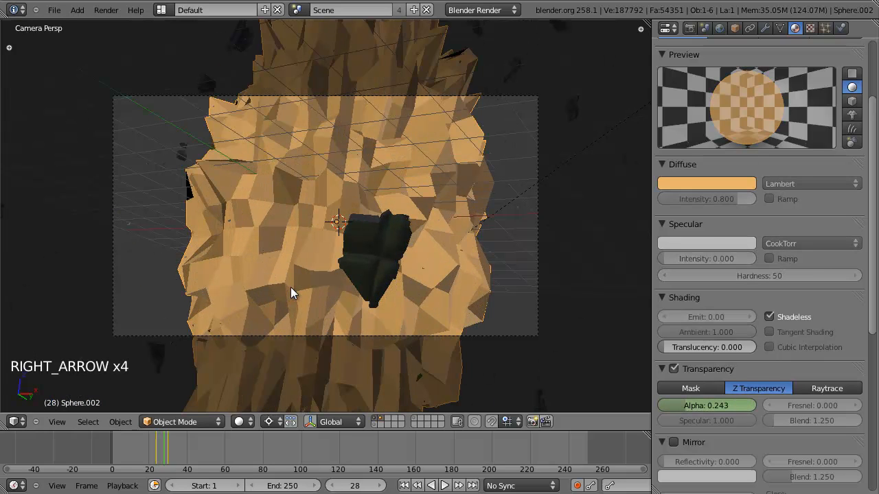
pyautogui.press('Right')
pyautogui.press('Right')
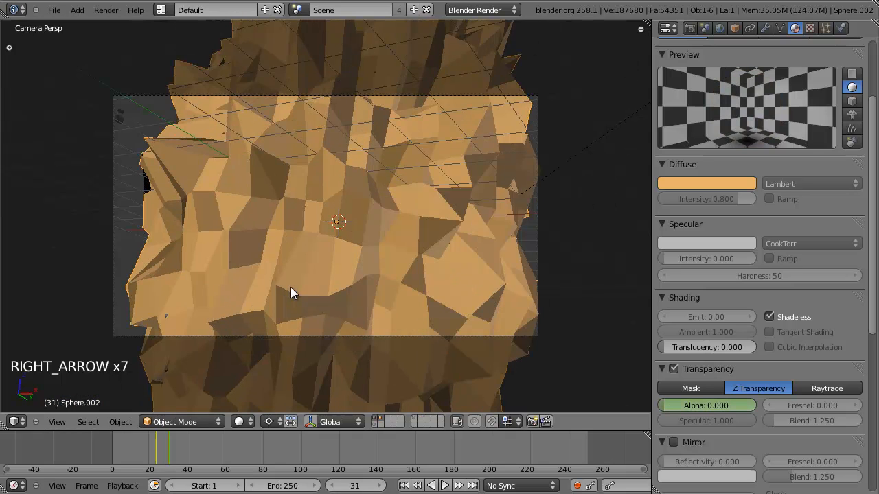
# Split the 3D view to add a Graph Editor and expand the fireball's material channels to show its alpha curve
pyautogui.press('KP_1')
pyautogui.moveTo(648, 412); pyautogui.dragTo(358, 417)
pyautogui.click(360, 421)
pyautogui.click(401, 379)
pyautogui.keyDown('ctrl'); pyautogui.moveTo(408, 379); pyautogui.dragTo(551, 182, button='middle'); pyautogui.keyUp('ctrl')
pyautogui.click(357, 67)
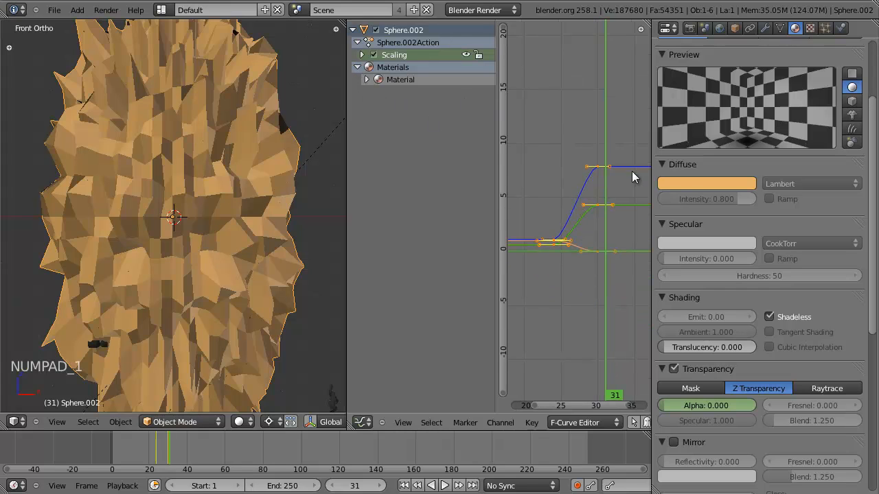
pyautogui.click(367, 79)
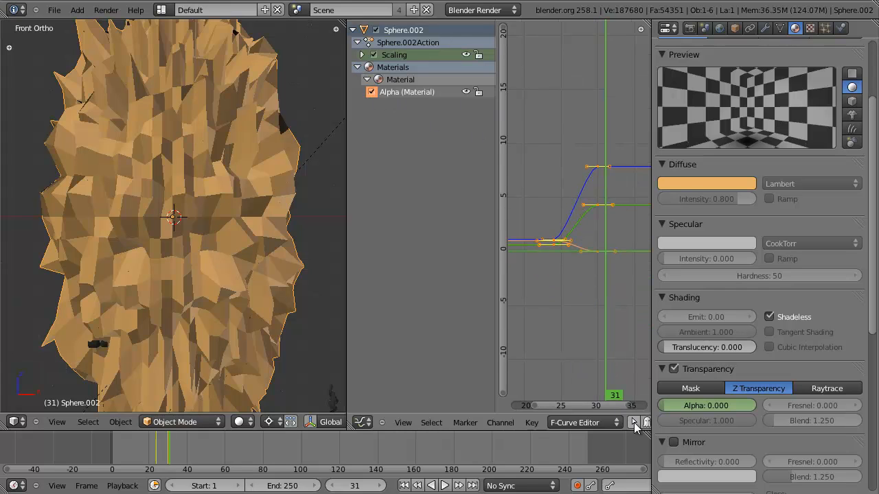
# Set the handles of all the fireball's scaling and alpha keyframes to Vector, making the curves linear
pyautogui.scroll(-4, 196, 159)
pyautogui.scroll(3, 196, 154)
pyautogui.press('a')
pyautogui.press('a')
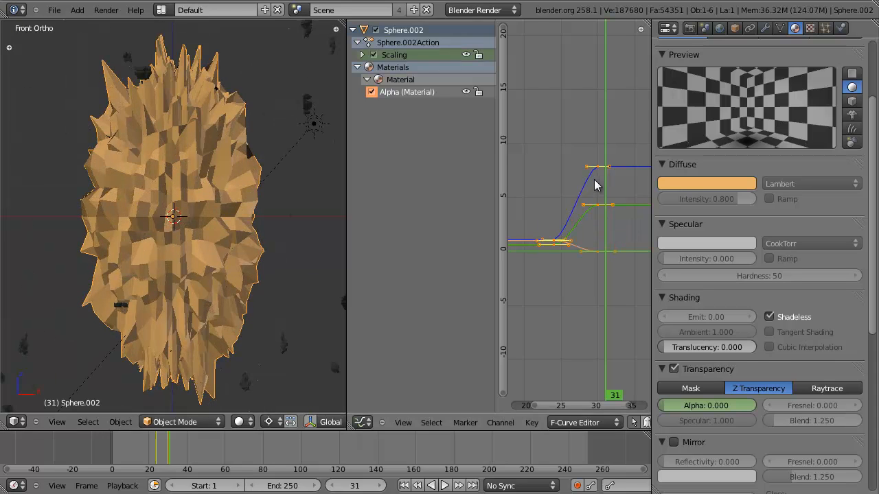
pyautogui.press('v')
pyautogui.click(576, 197)
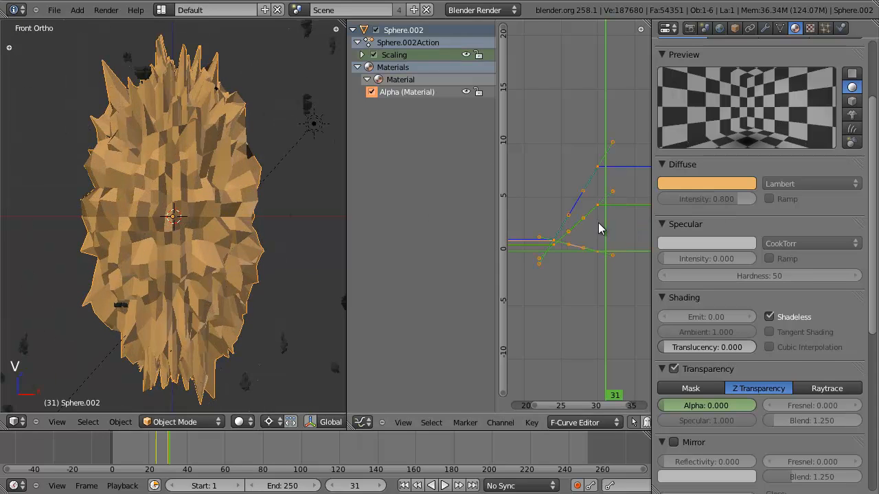
# Merge the Graph Editor area back into the 3D view, return to the camera view and save the file
pyautogui.moveTo(590, 213); pyautogui.dragTo(594, 234)
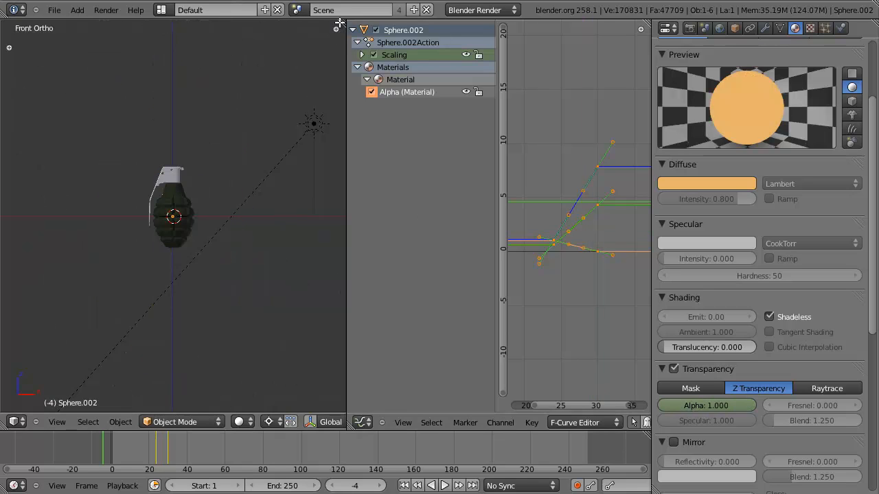
pyautogui.moveTo(340, 23); pyautogui.dragTo(419, 33)
pyautogui.press('KP_0')
pyautogui.hotkey('ctrl', 's')
# Go to frame 25, save the file and render that frame
pyautogui.moveTo(138, 459); pyautogui.dragTo(161, 454)
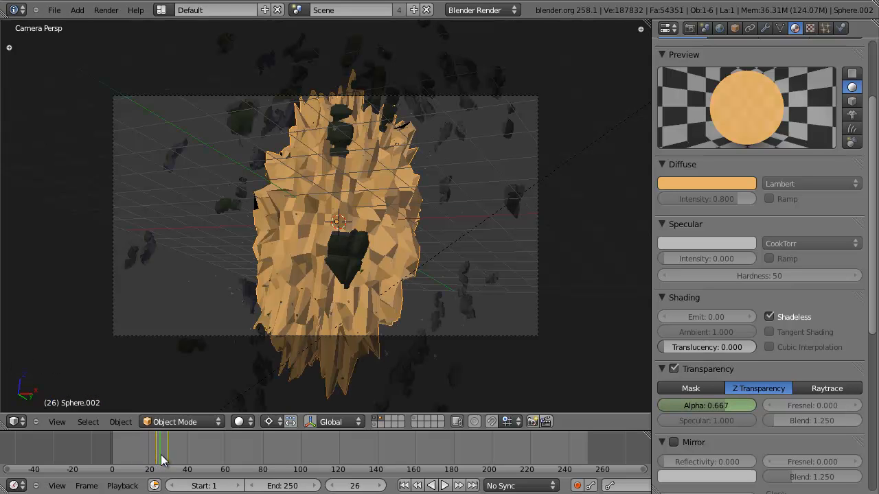
pyautogui.press('Left')
pyautogui.hotkey('ctrl', 's')
pyautogui.press('F12')
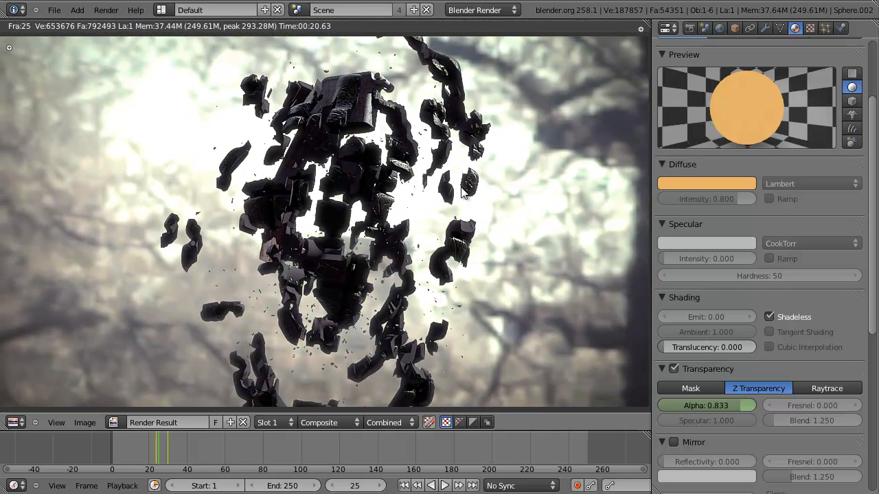
pyautogui.press('Escape')
# In the Compositing layout, add a Vector Blur node fed by the Explosion_glow render layer's Image, Z and Speed outputs
pyautogui.hotkey('ctrl', 'Left')
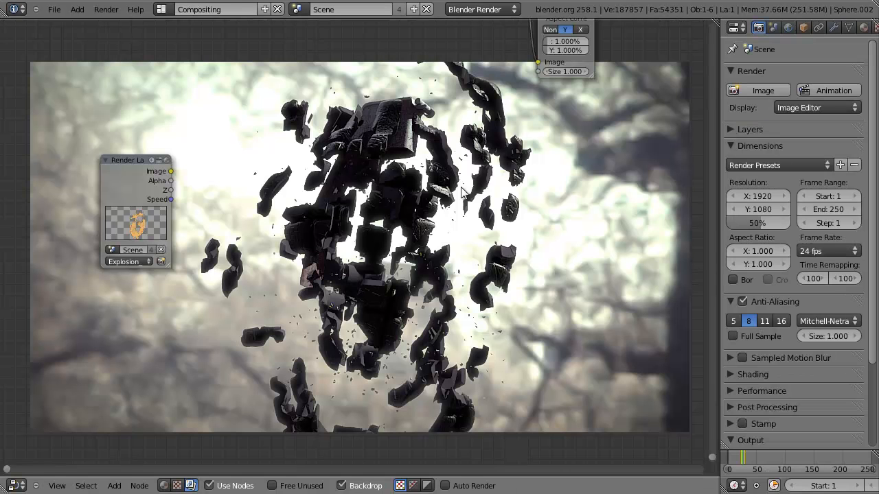
pyautogui.scroll(-3, 402, 172)
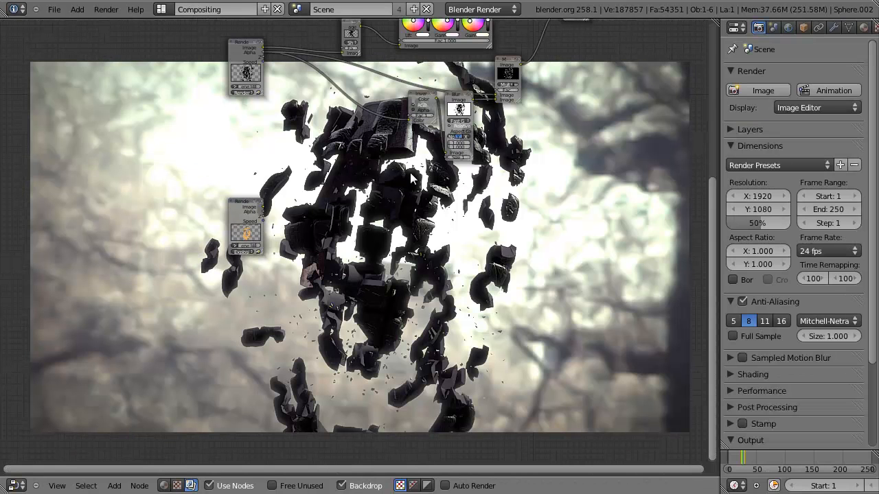
pyautogui.scroll(2, 434, 167)
pyautogui.scroll(3, 357, 241)
pyautogui.moveTo(285, 234); pyautogui.dragTo(329, 188, button='middle')
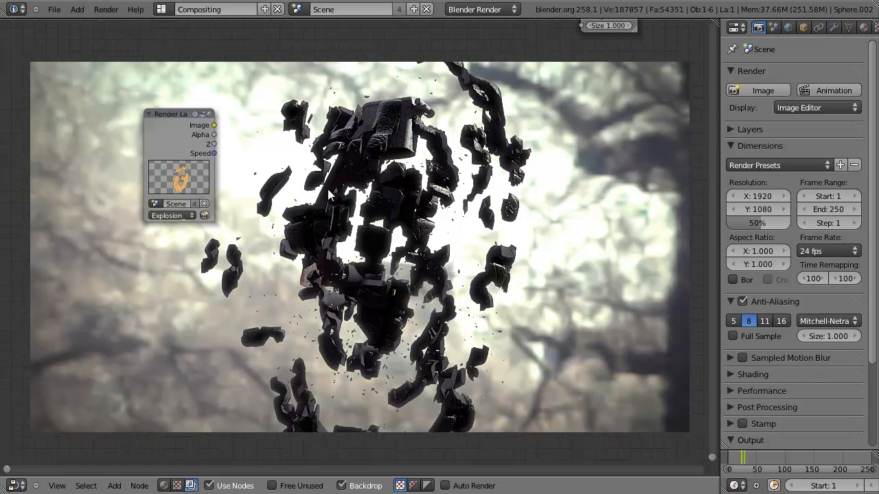
pyautogui.hotkey('shift', 'a')
pyautogui.moveTo(267, 235)
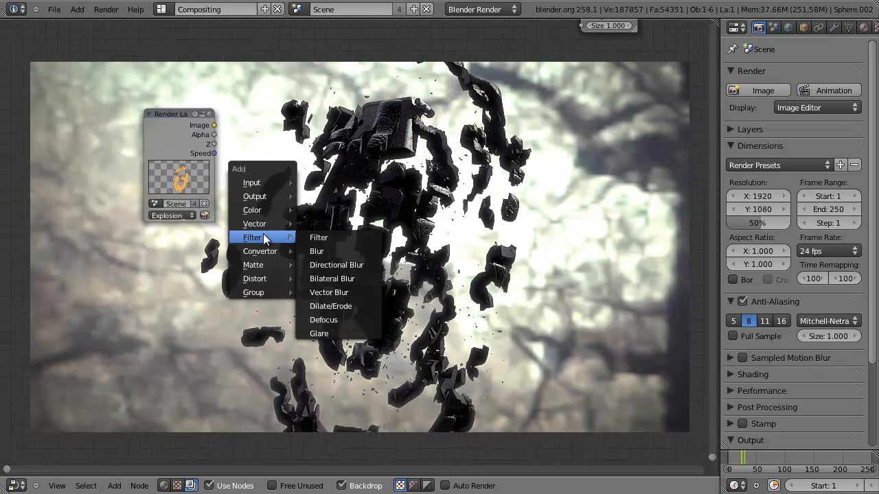
pyautogui.click(344, 300)
pyautogui.click(270, 148)
pyautogui.moveTo(251, 180); pyautogui.dragTo(267, 224)
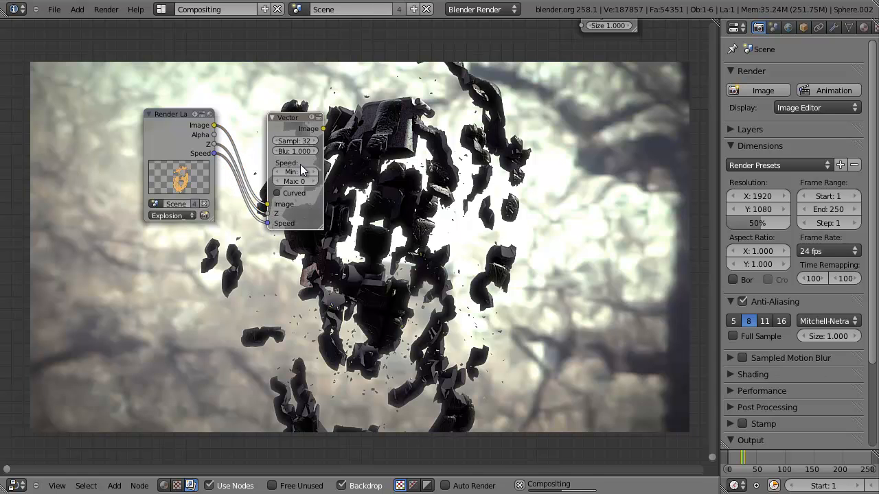
# Add a Viewer node connected to the Vector Blur output to preview the blurred fireball
pyautogui.hotkey('shift', 'a')
pyautogui.moveTo(285, 81)
pyautogui.click(324, 91)
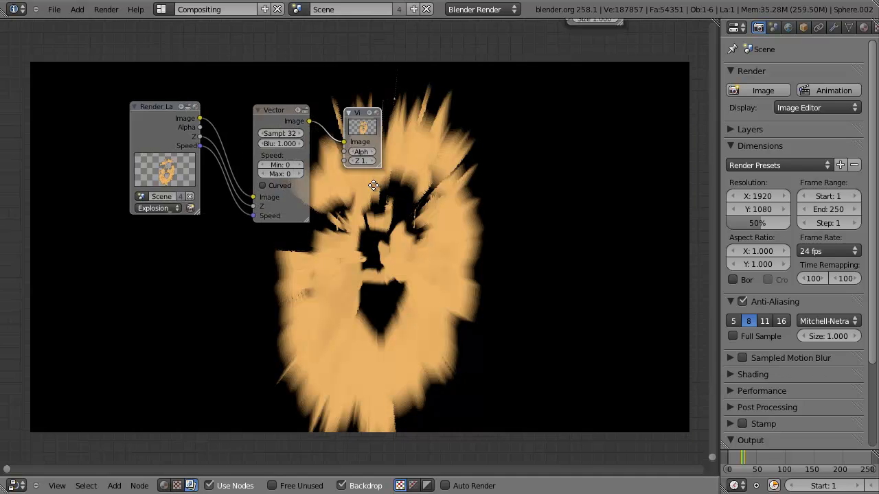
pyautogui.click(373, 185)
pyautogui.moveTo(480, 191); pyautogui.dragTo(357, 122, button='middle')
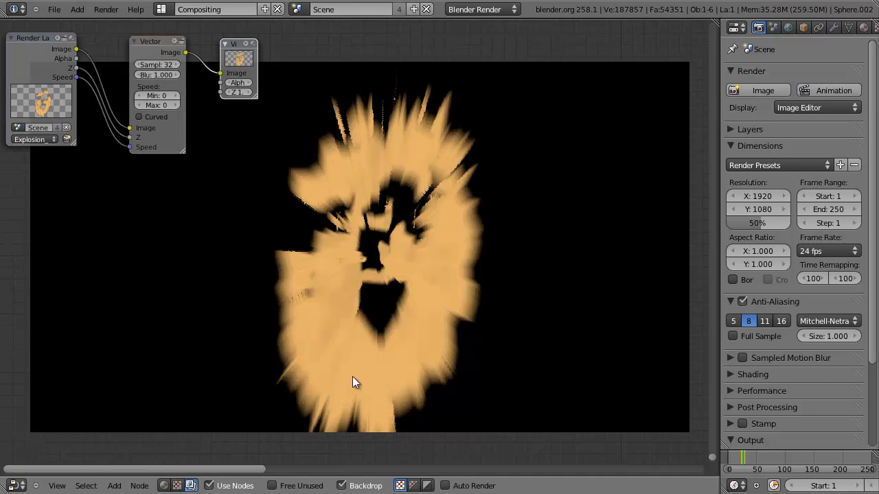
# Set the Vector Blur node's samples to 50 and examine the result in the backdrop
pyautogui.moveTo(229, 233); pyautogui.dragTo(309, 280, button='middle')
pyautogui.click(239, 112)
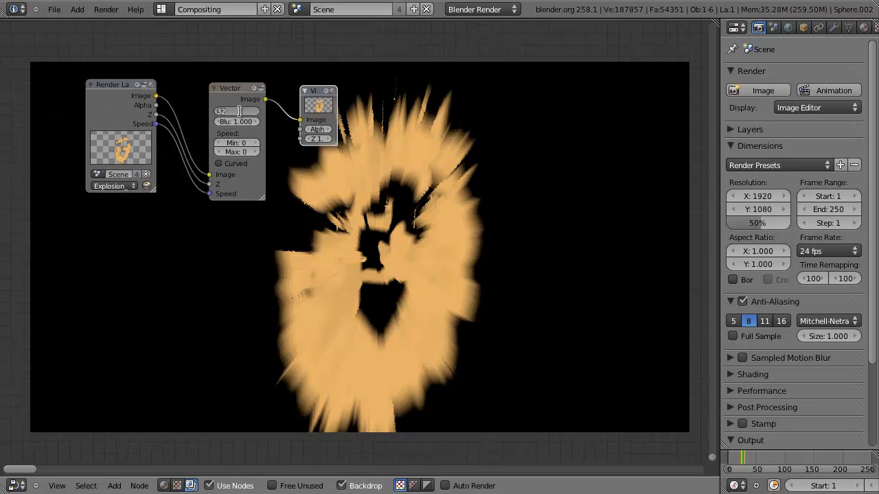
pyautogui.write('50')
pyautogui.press('Return')
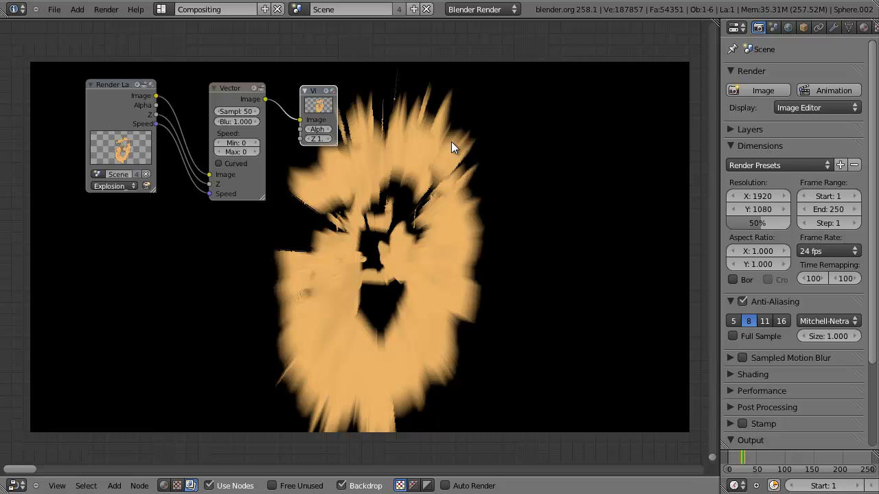
pyautogui.scroll(2, 452, 141)
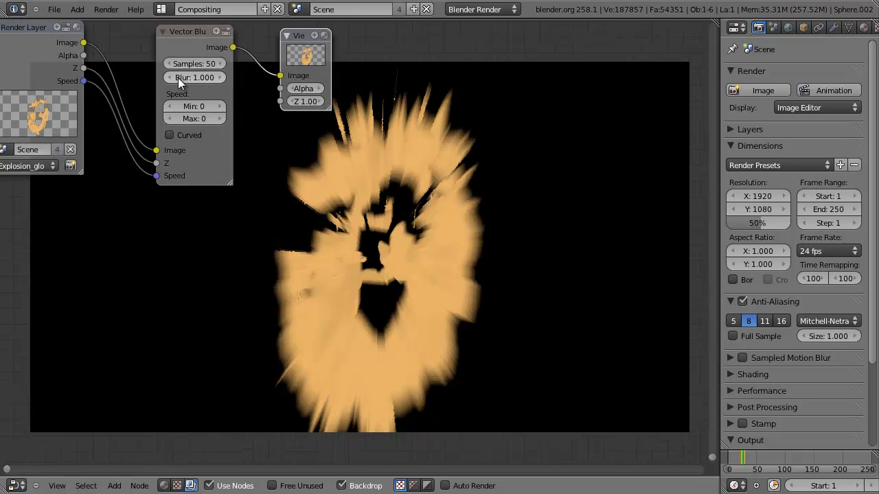
pyautogui.scroll(2, 357, 135)
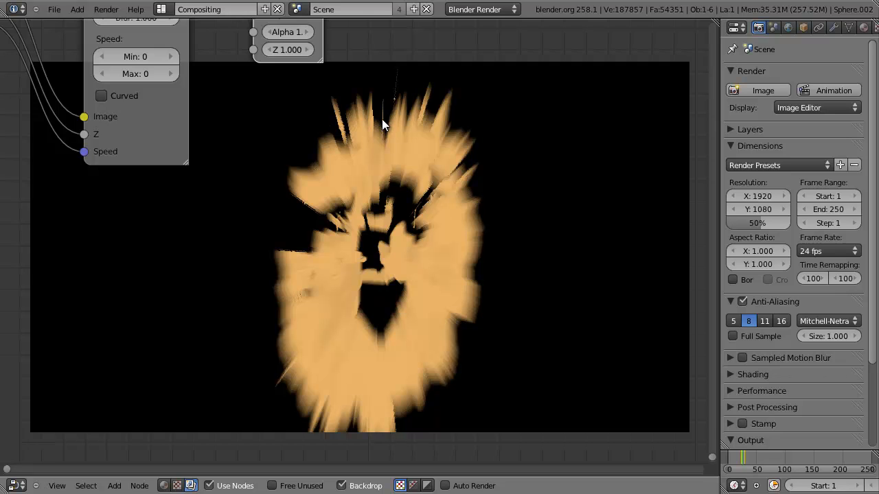
# Try a blur amount of 0.5 on the Vector Blur node and set it back to 1
pyautogui.moveTo(236, 96); pyautogui.dragTo(299, 167, button='middle')
pyautogui.click(213, 89)
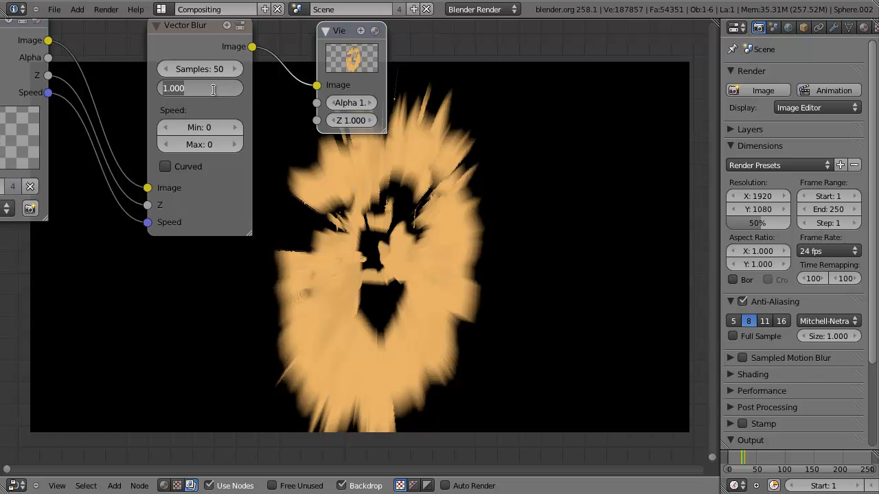
pyautogui.write('0.5')
pyautogui.press('Return')
pyautogui.moveTo(514, 267); pyautogui.dragTo(490, 342, button='middle')
pyautogui.click(179, 163)
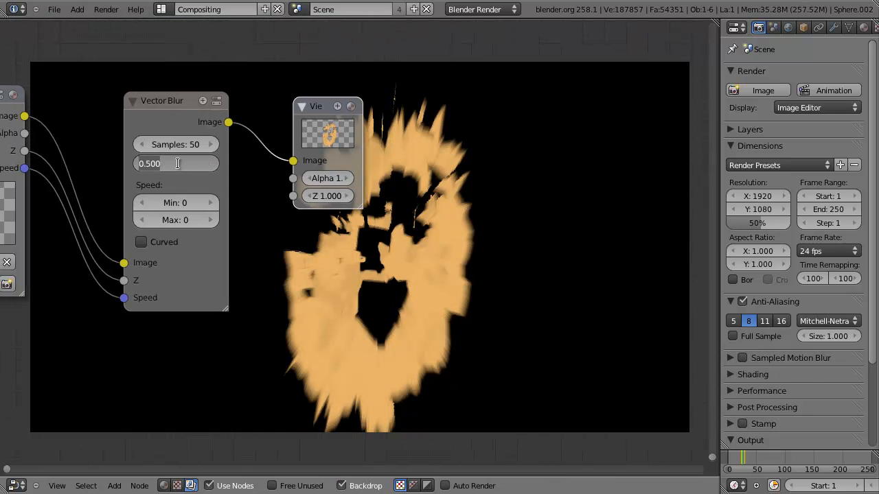
pyautogui.write('1')
pyautogui.press('Return')
# Replace the Viewer node with a Blur node fed by the Vector Blur output
pyautogui.scroll(-2, 434, 194)
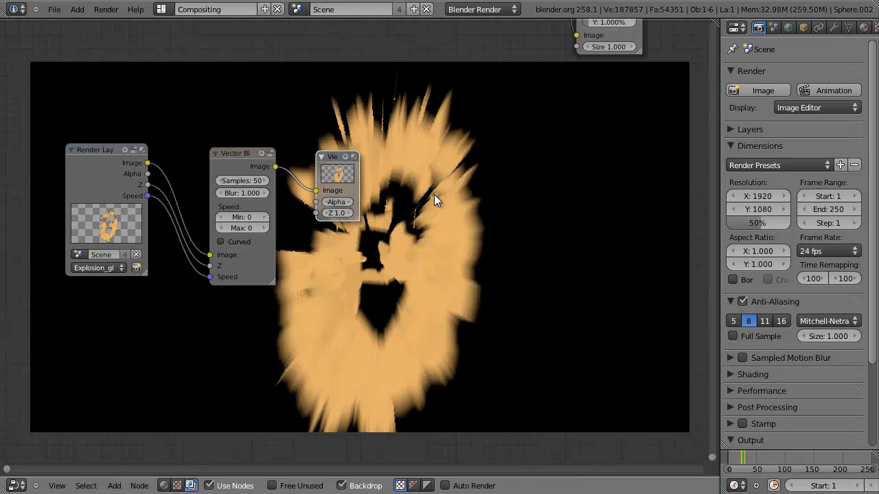
pyautogui.click(237, 155)
pyautogui.scroll(-1, 330, 176)
pyautogui.moveTo(340, 182); pyautogui.dragTo(300, 168, button='middle')
pyautogui.scroll(1, 303, 116)
pyautogui.hotkey('shift', 'a')
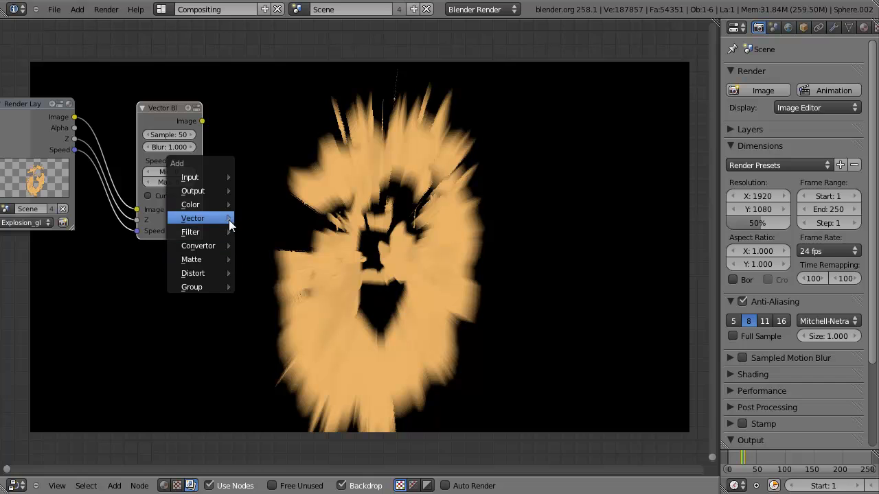
pyautogui.moveTo(215, 232)
pyautogui.click(255, 245)
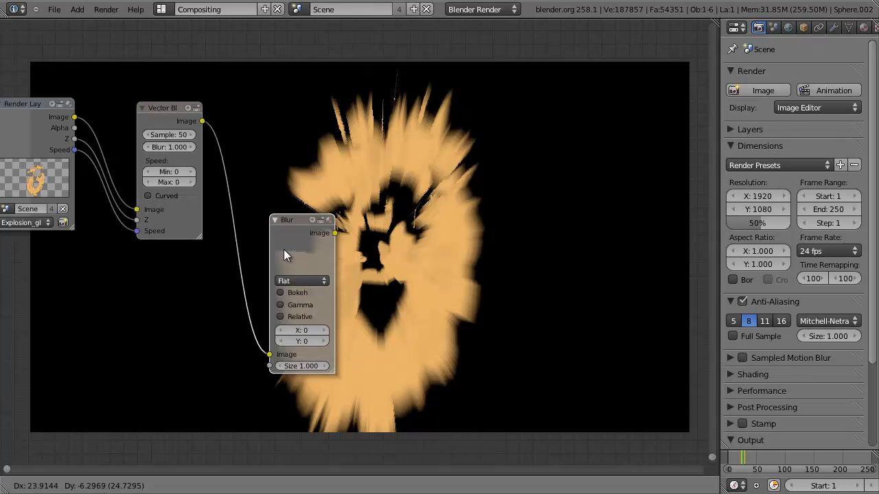
pyautogui.click(259, 140)
# Set the new Blur node to Fast Gaussian, Relative with Y aspect correction, at 5% in X and Y
pyautogui.click(291, 173)
pyautogui.click(294, 100)
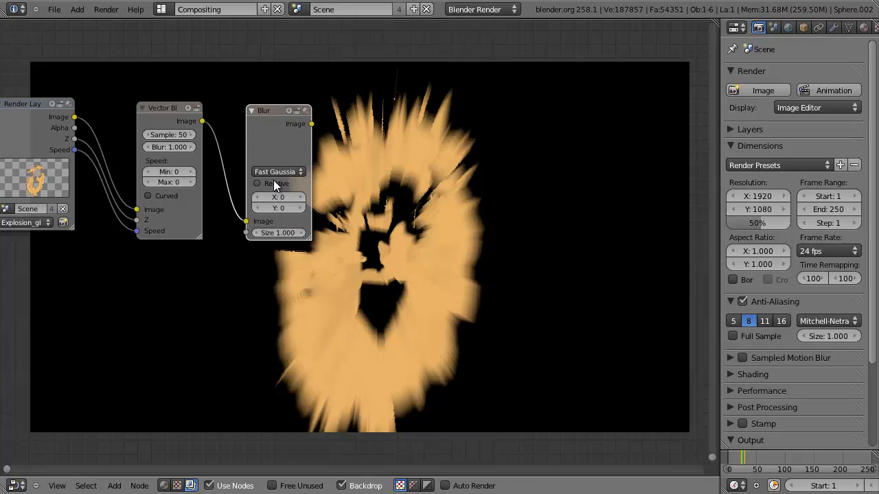
pyautogui.click(258, 183)
pyautogui.click(282, 209)
pyautogui.click(281, 222)
pyautogui.write('5')
pyautogui.press('Return')
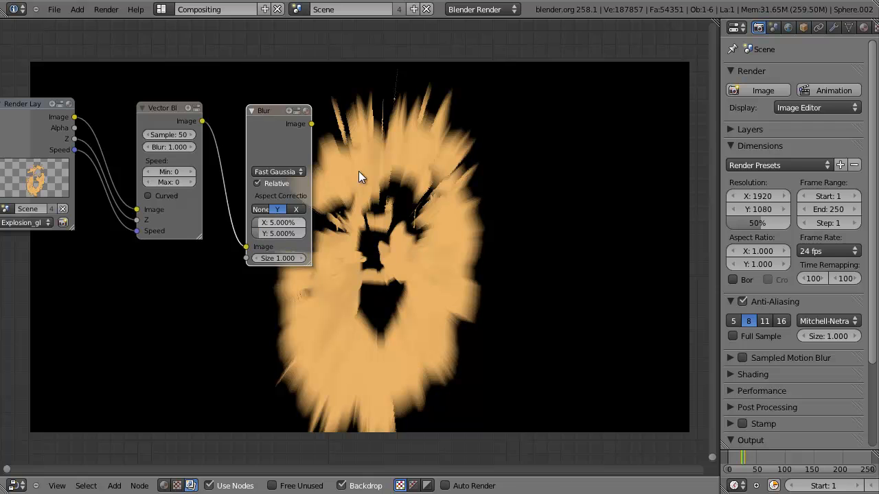
# Preview the Blur node's output with a temporary Viewer node and delete that Viewer
pyautogui.hotkey('shift', 'a')
pyautogui.moveTo(399, 101)
pyautogui.click(434, 116)
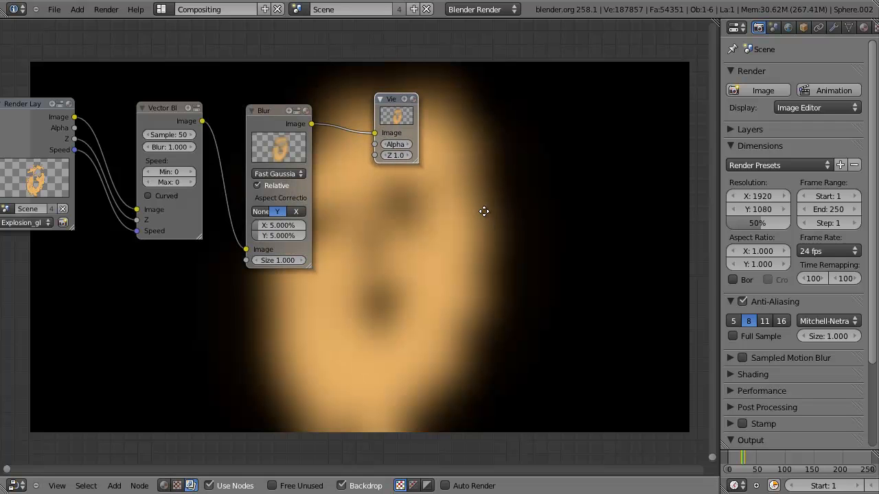
pyautogui.moveTo(486, 218); pyautogui.dragTo(423, 101, button='middle')
pyautogui.scroll(-2, 374, 101)
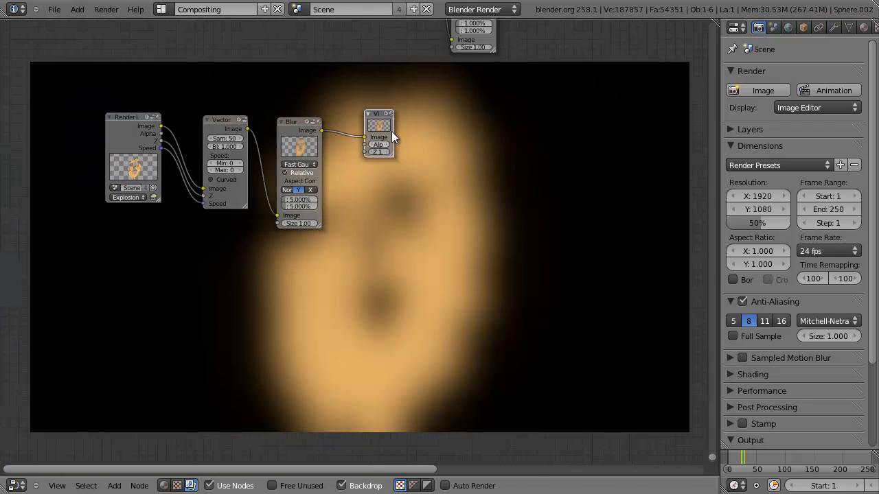
pyautogui.press('x')
# Add a Glare node below the Blur node and feed it from the Vector Blur node's Image output
pyautogui.scroll(-1, 319, 176)
pyautogui.moveTo(324, 264); pyautogui.dragTo(359, 192, button='middle')
pyautogui.hotkey('shift', 'a')
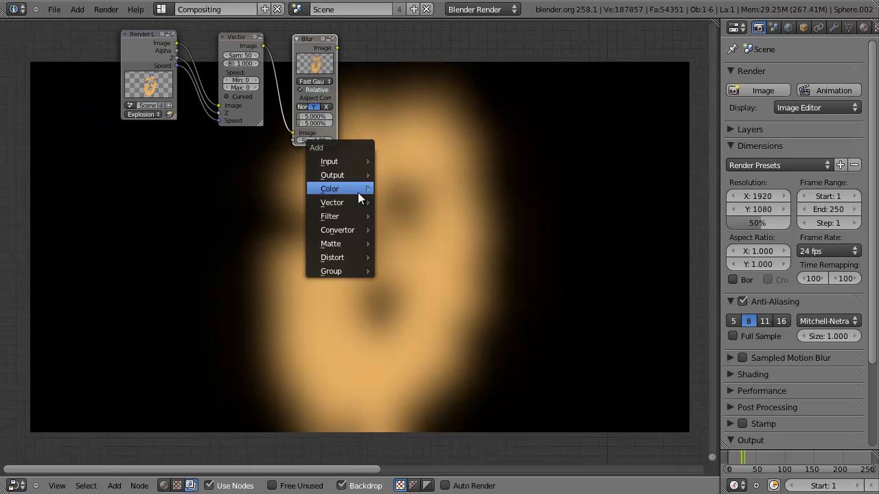
pyautogui.moveTo(344, 216)
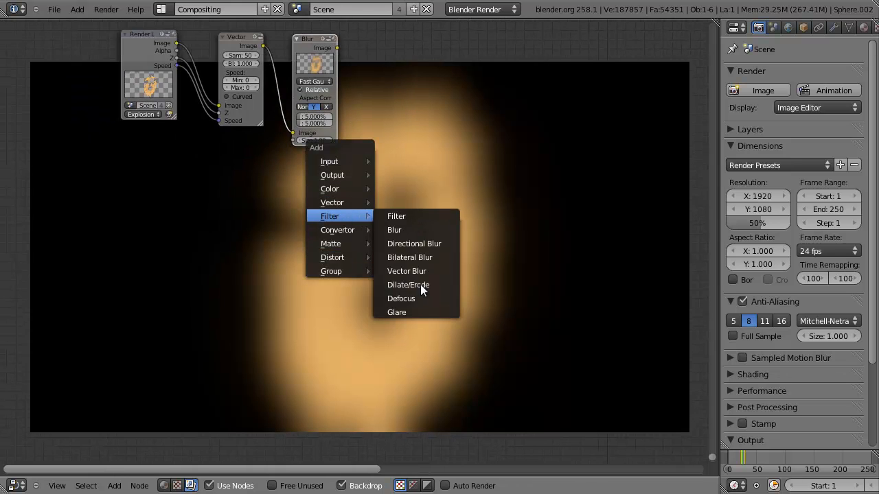
pyautogui.click(421, 307)
pyautogui.click(304, 228)
pyautogui.moveTo(263, 46); pyautogui.dragTo(297, 314)
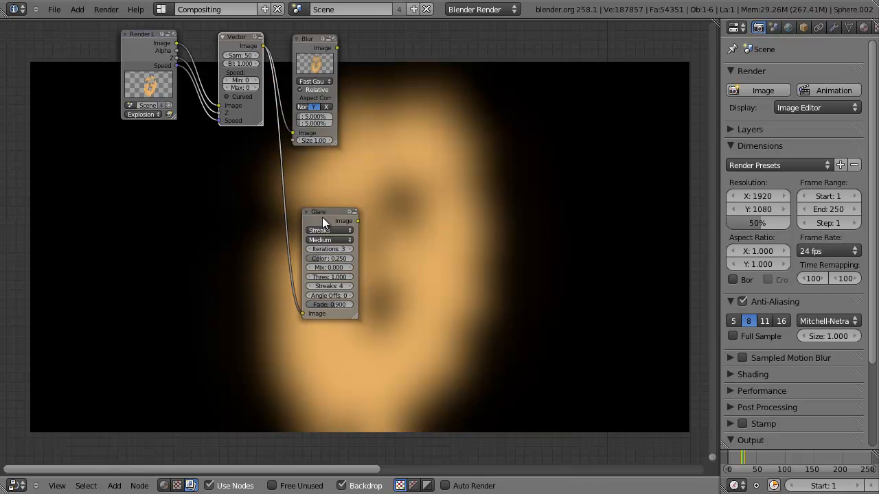
# Space out the Glare, Vector Blur and glow Render Layers nodes so their connections are easy to follow
pyautogui.moveTo(322, 217); pyautogui.dragTo(308, 209)
pyautogui.moveTo(221, 44); pyautogui.dragTo(210, 48)
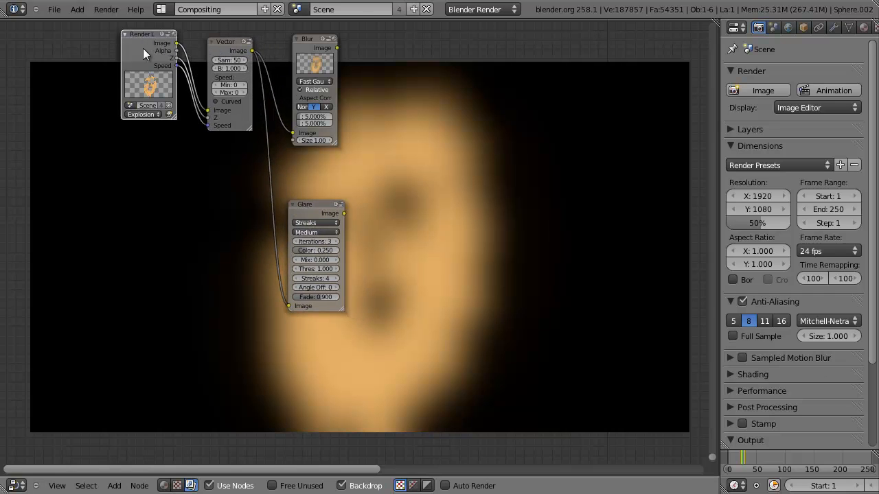
pyautogui.moveTo(143, 48); pyautogui.dragTo(132, 56)
pyautogui.moveTo(212, 54); pyautogui.dragTo(206, 54)
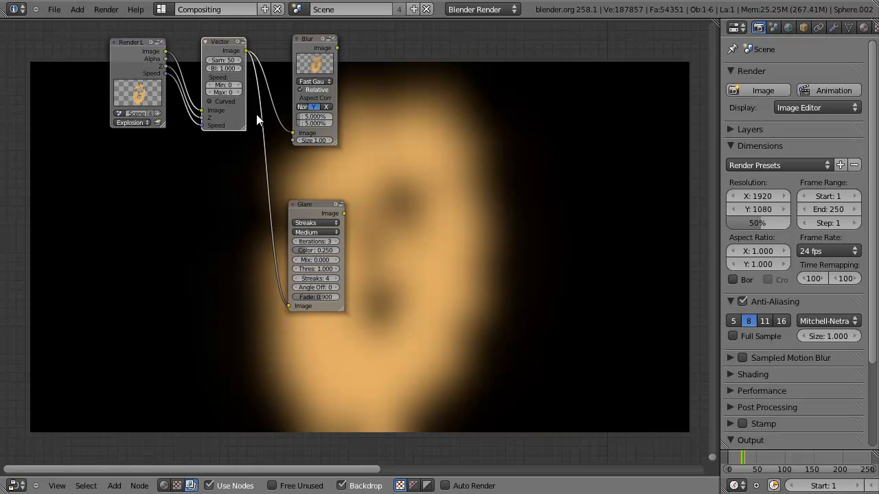
# Preview the Glare node's output by connecting it to a new Viewer node
pyautogui.click(314, 210)
pyautogui.hotkey('shift', 'a')
pyautogui.moveTo(409, 194)
pyautogui.click(472, 208)
pyautogui.scroll(4, 378, 245)
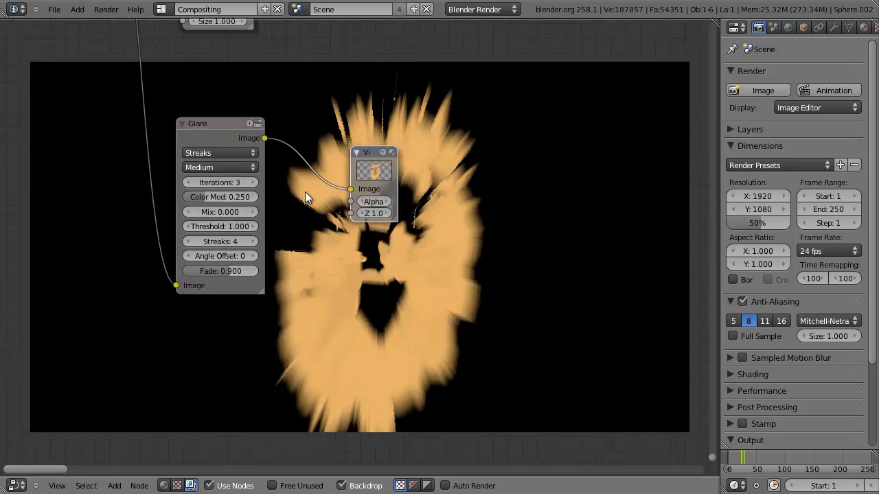
# Set the Glare node's Threshold to 0 and its Mix to 1
pyautogui.moveTo(166, 110); pyautogui.dragTo(153, 72)
pyautogui.scroll(-2, 190, 120)
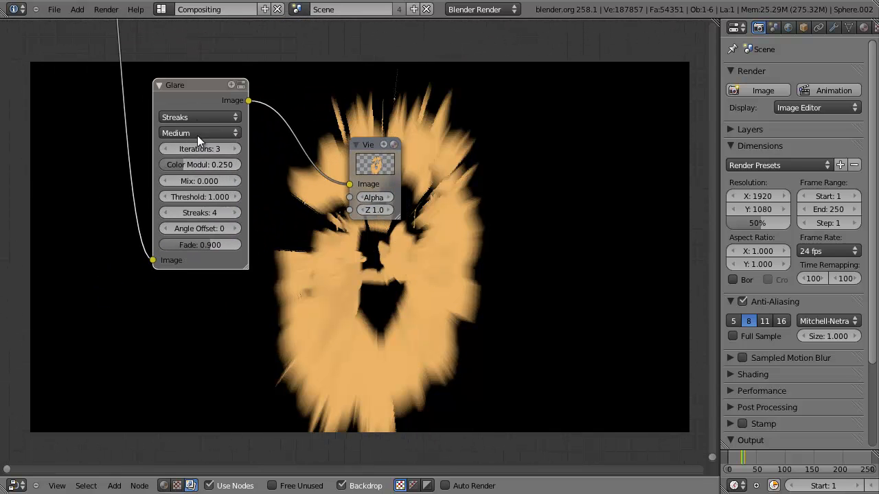
pyautogui.moveTo(215, 197); pyautogui.dragTo(35, 185)
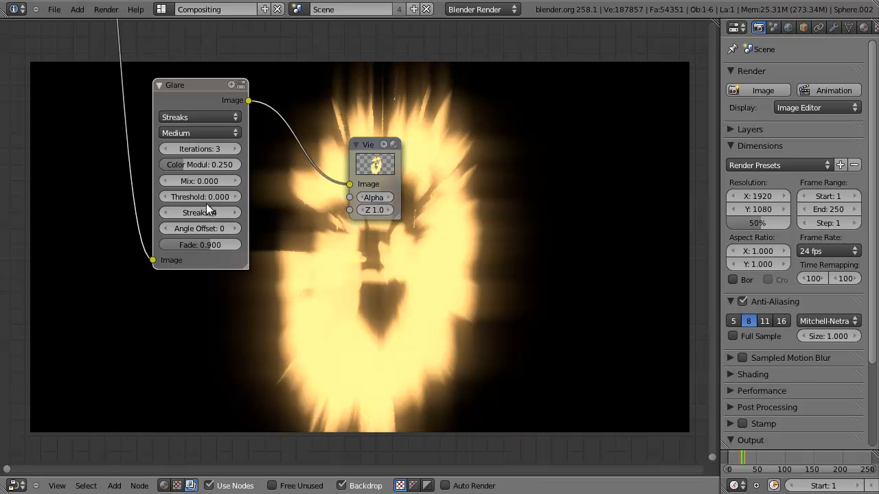
pyautogui.moveTo(202, 180); pyautogui.dragTo(492, 176)
pyautogui.moveTo(510, 197); pyautogui.dragTo(530, 149, button='middle')
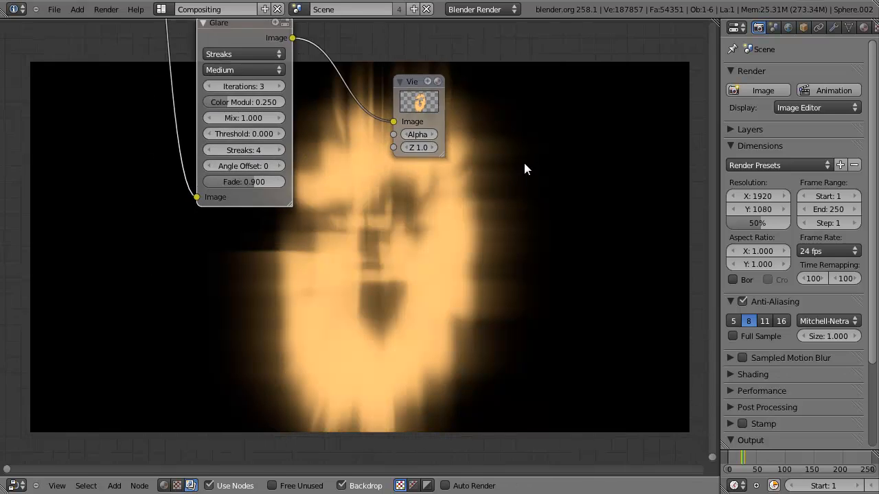
# Raise the Glare node's number of streaks to 7
pyautogui.scroll(2, 385, 147)
pyautogui.keyDown('shift'); pyautogui.scroll(4, 233, 209); pyautogui.keyUp('shift')
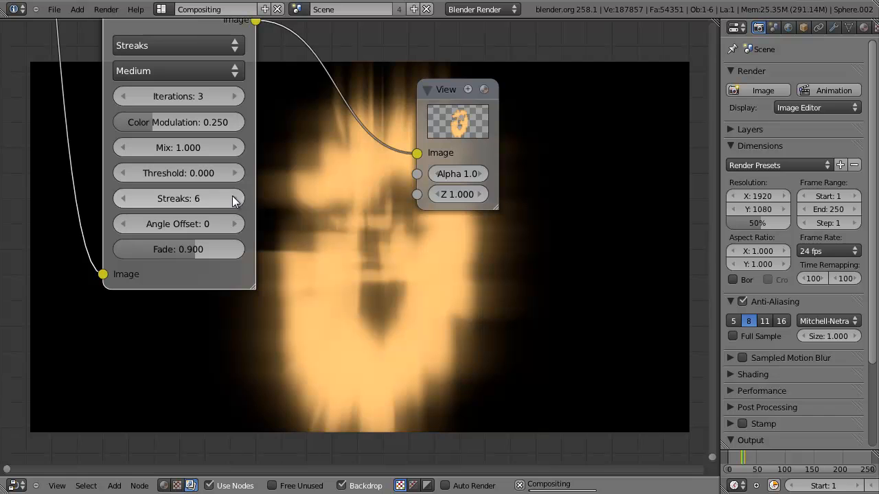
pyautogui.click(232, 199)
pyautogui.moveTo(514, 257)
pyautogui.mouseDown(button='middle')
pyautogui.moveTo(496, 114)
pyautogui.moveTo(428, 214)
pyautogui.moveTo(375, 193)
pyautogui.moveTo(375, 219)
pyautogui.mouseUp(button='middle')
pyautogui.scroll(-3, 429, 213)
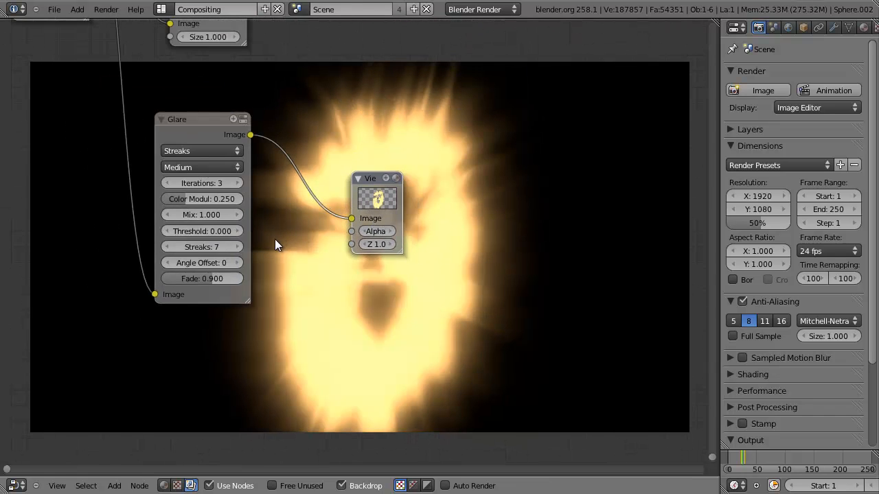
# Replace the Viewer with a Mix node set to Add that combines the Blur and Glare outputs
pyautogui.scroll(-2, 276, 236)
pyautogui.moveTo(382, 155); pyautogui.dragTo(308, 188, button='middle')
pyautogui.hotkey('shift', 'a')
pyautogui.click(350, 206)
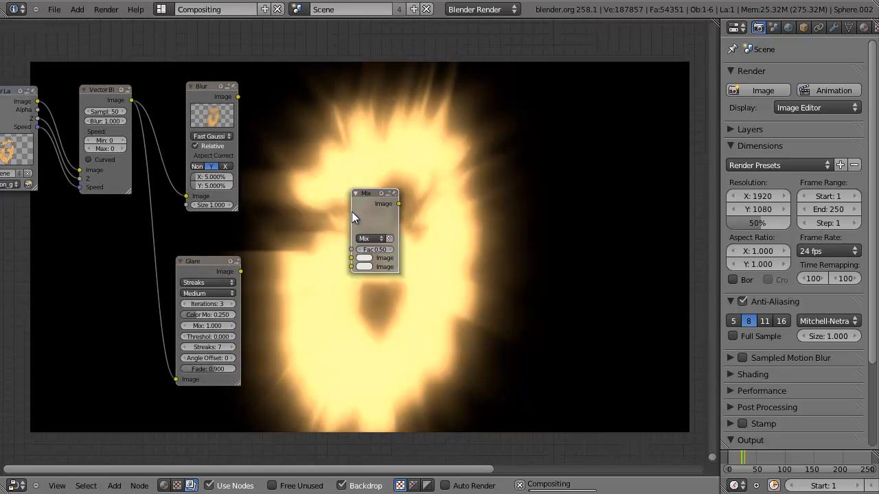
pyautogui.click(297, 158)
pyautogui.moveTo(238, 97); pyautogui.dragTo(241, 271)
pyautogui.click(317, 183)
pyautogui.click(314, 200)
pyautogui.press('Home')
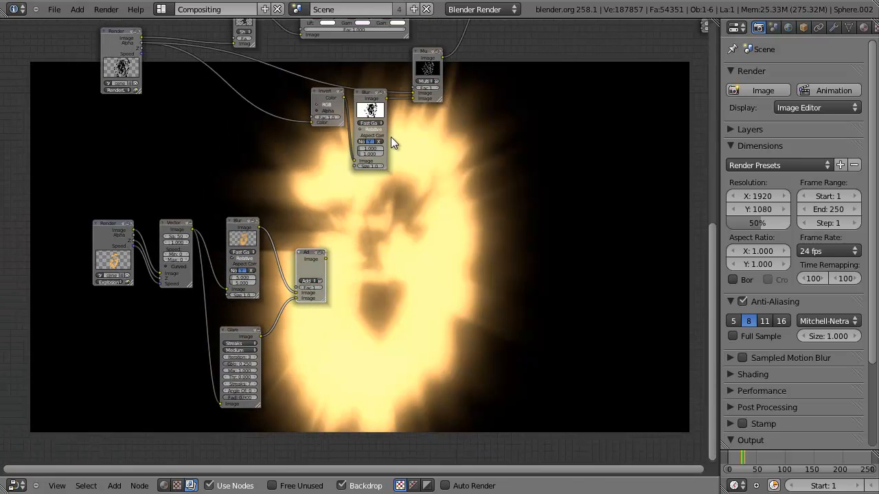
# Shift the Color Balance, Invert, Blur, Multiply and Screen nodes back toward their Render Layers node to make room before the node group
pyautogui.scroll(1, 294, 141)
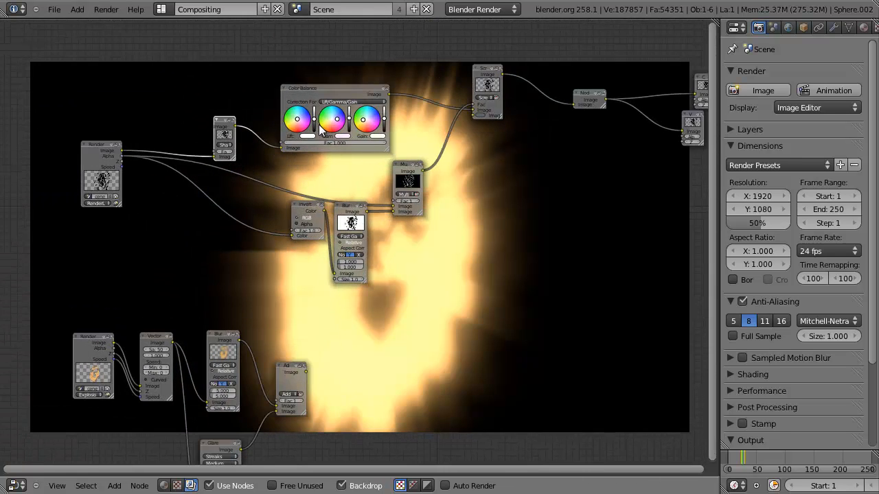
pyautogui.moveTo(300, 151)
pyautogui.mouseDown(button='middle')
pyautogui.moveTo(397, 149)
pyautogui.moveTo(302, 148)
pyautogui.mouseUp(button='middle')
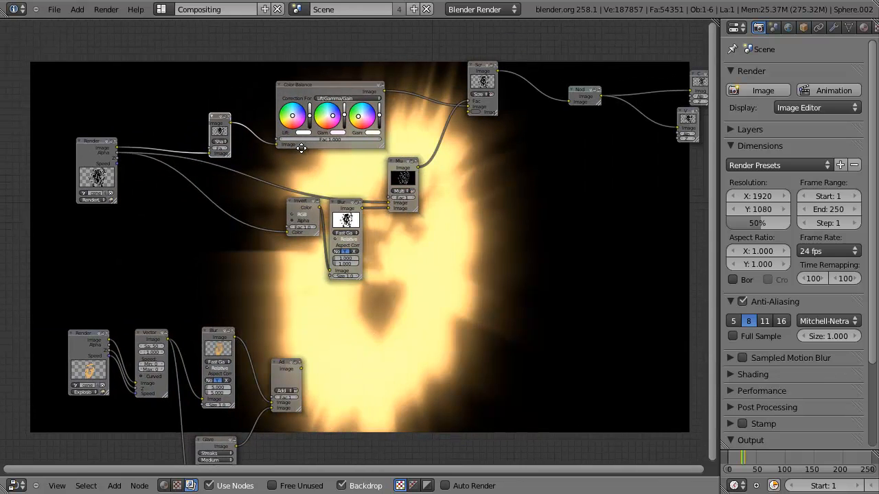
pyautogui.keyDown('shift'); pyautogui.click(314, 82); pyautogui.keyUp('shift')
pyautogui.moveTo(313, 82); pyautogui.dragTo(258, 74)
pyautogui.moveTo(478, 89); pyautogui.dragTo(476, 96)
pyautogui.click(313, 202)
pyautogui.keyDown('shift'); pyautogui.click(327, 204); pyautogui.keyUp('shift')
pyautogui.keyDown('shift'); pyautogui.click(392, 173); pyautogui.keyUp('shift')
pyautogui.moveTo(392, 172); pyautogui.dragTo(295, 168)
pyautogui.moveTo(481, 88); pyautogui.dragTo(399, 96)
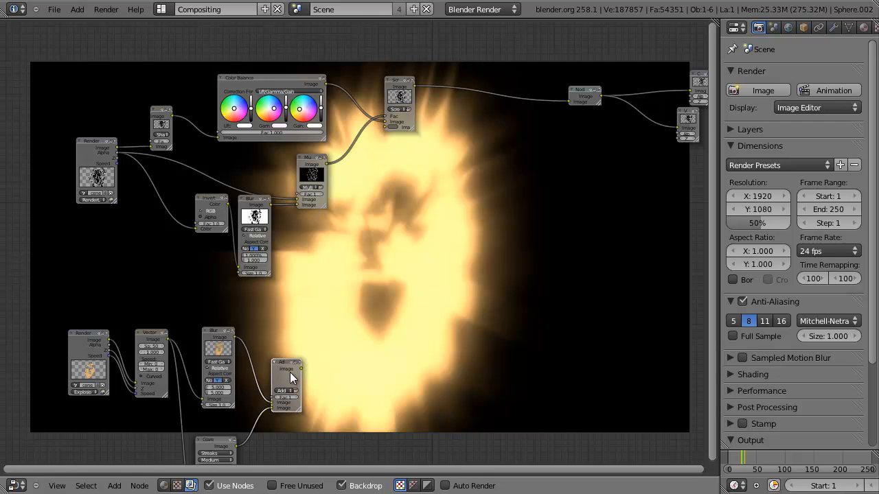
# Place another Add node that merges the Screen output with the glow's Add output and feeds the node group
pyautogui.moveTo(387, 261); pyautogui.dragTo(271, 259, button='middle')
pyautogui.moveTo(200, 375); pyautogui.dragTo(409, 94)
pyautogui.moveTo(368, 132); pyautogui.dragTo(217, 360)
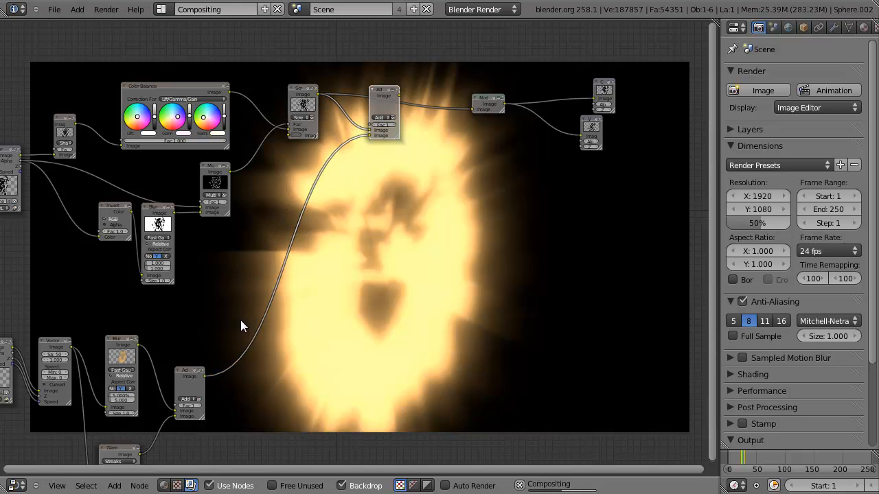
pyautogui.moveTo(352, 167); pyautogui.dragTo(408, 217, button='middle')
pyautogui.moveTo(362, 182); pyautogui.dragTo(239, 243, button='middle')
pyautogui.scroll(3, 240, 243)
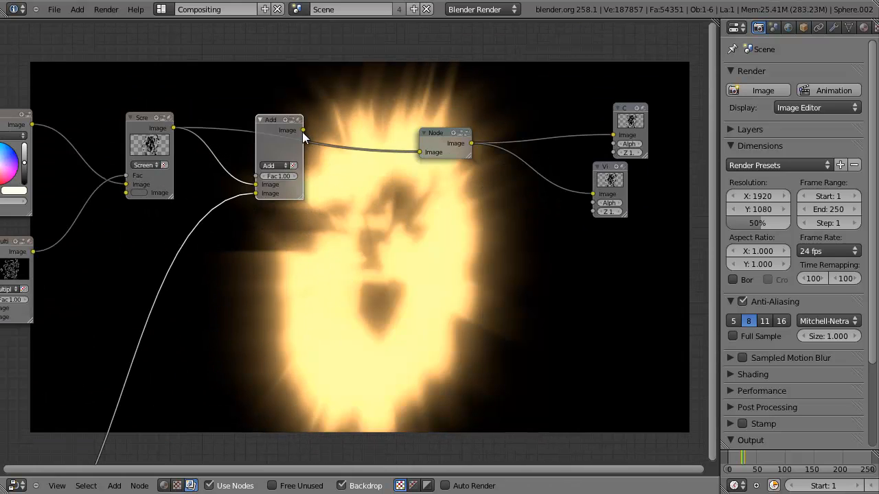
pyautogui.moveTo(389, 156); pyautogui.dragTo(417, 151)
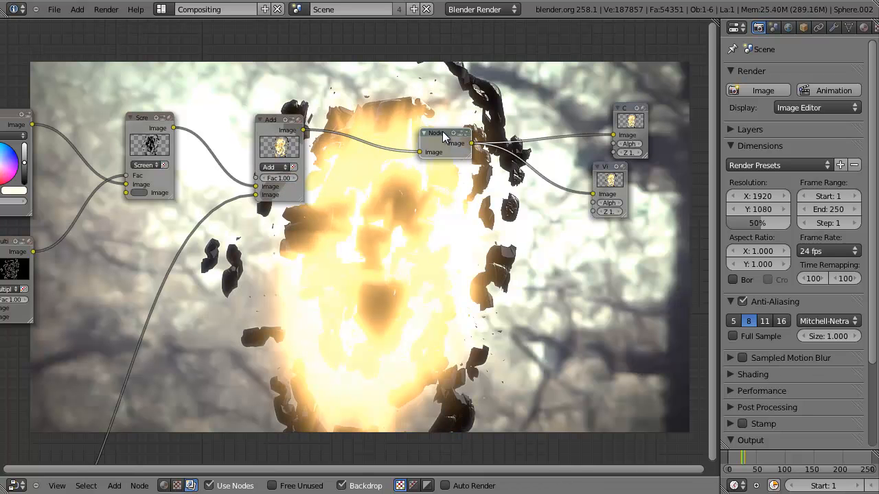
# Rename the node group before the Composite and Viewer nodes as Vignette
pyautogui.press('Tab')
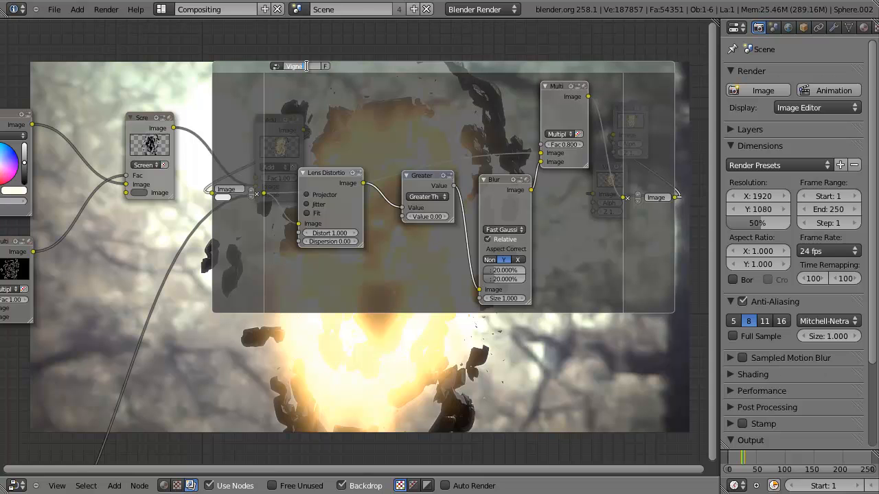
pyautogui.press('Return')
pyautogui.press('Tab')
pyautogui.scroll(7, 350, 149)
pyautogui.scroll(-5, 351, 177)
pyautogui.scroll(-2, 351, 176)
pyautogui.scroll(5, 324, 229)
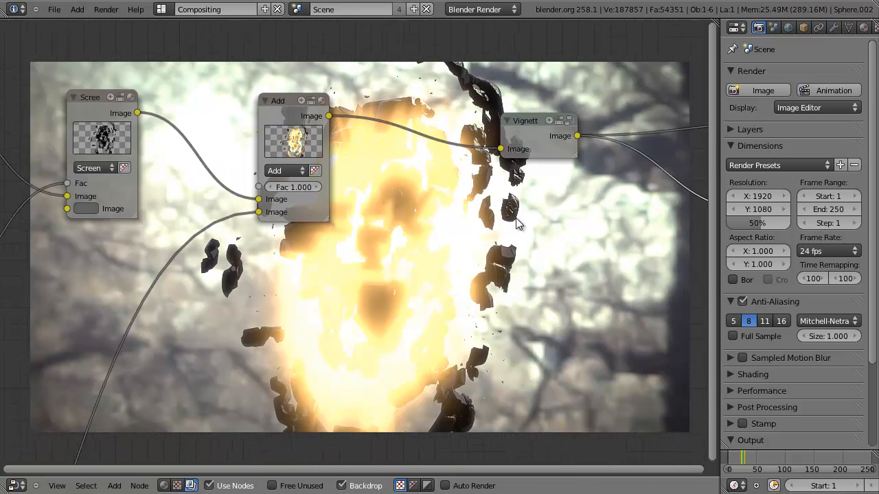
# Try Fac values of 0.7 and 0.4 on the final Add node and set it back to 1
pyautogui.scroll(3, 324, 230)
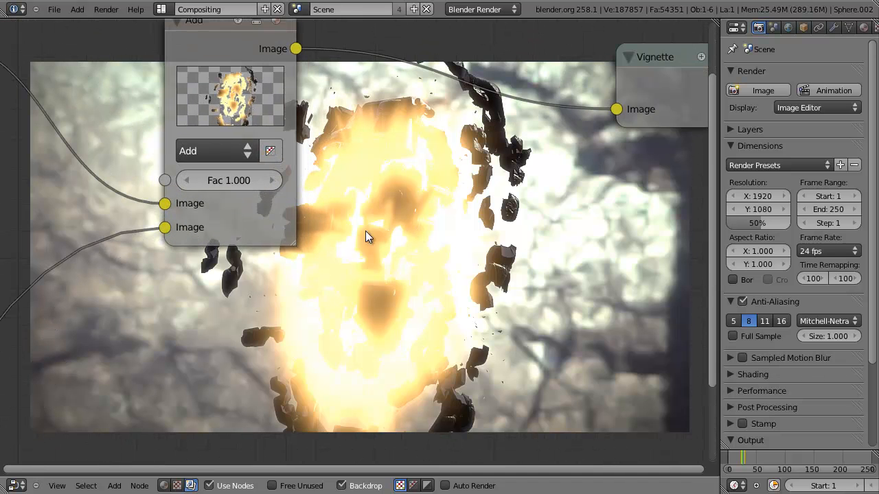
pyautogui.scroll(-4, 263, 183)
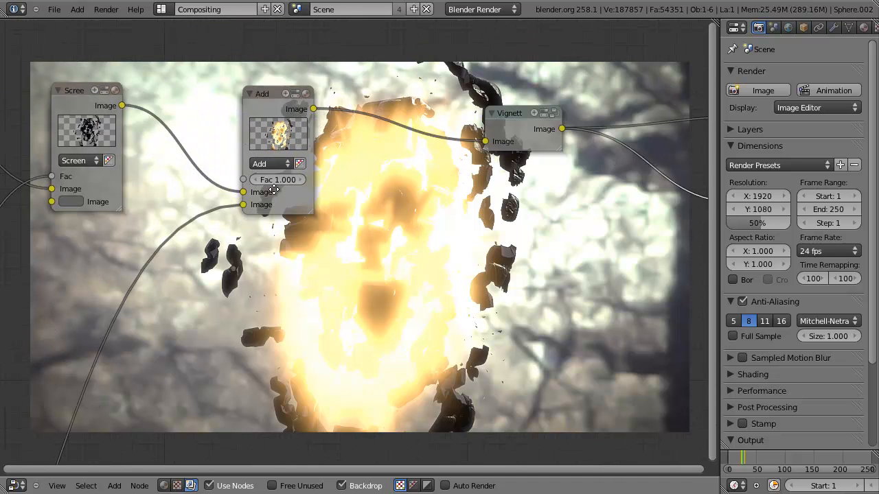
pyautogui.keyDown('ctrl'); pyautogui.scroll(-4, 253, 167); pyautogui.keyUp('ctrl')
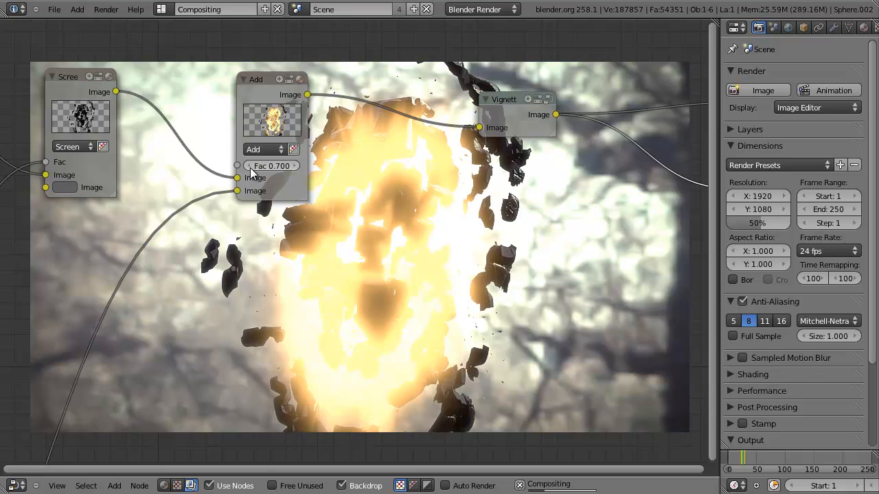
pyautogui.keyDown('ctrl'); pyautogui.scroll(-2, 250, 171); pyautogui.keyUp('ctrl')
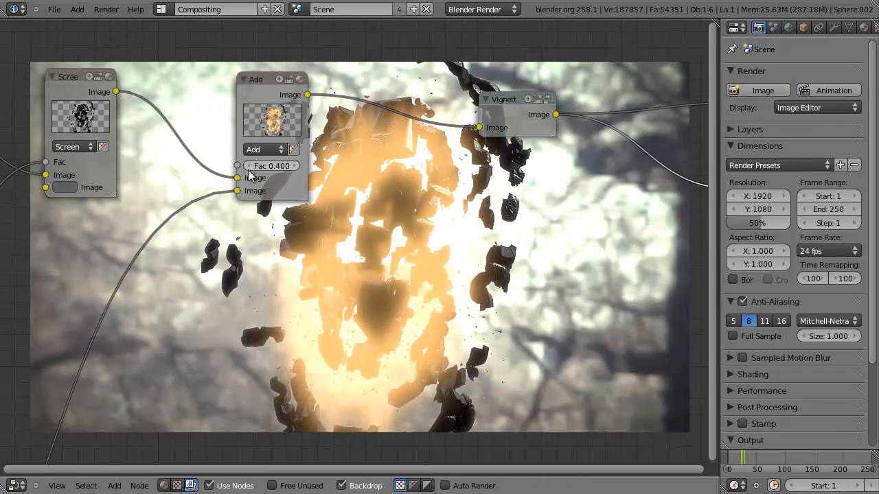
pyautogui.keyDown('ctrl'); pyautogui.scroll(5, 298, 171); pyautogui.keyUp('ctrl')
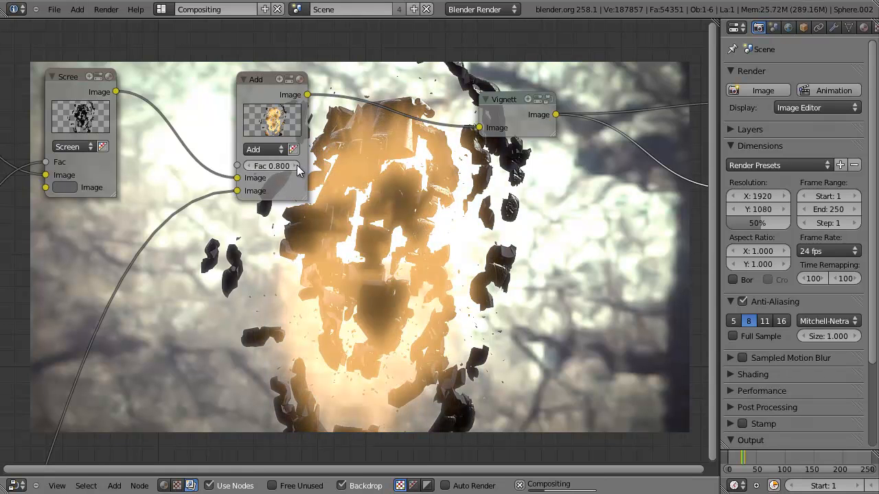
pyautogui.keyDown('ctrl'); pyautogui.scroll(1, 298, 171); pyautogui.keyUp('ctrl')
# Set the blur amount of the glow's Vector Blur node to 0.5
pyautogui.moveTo(395, 305); pyautogui.dragTo(197, 200, button='middle')
pyautogui.click(186, 186)
pyautogui.write('3')
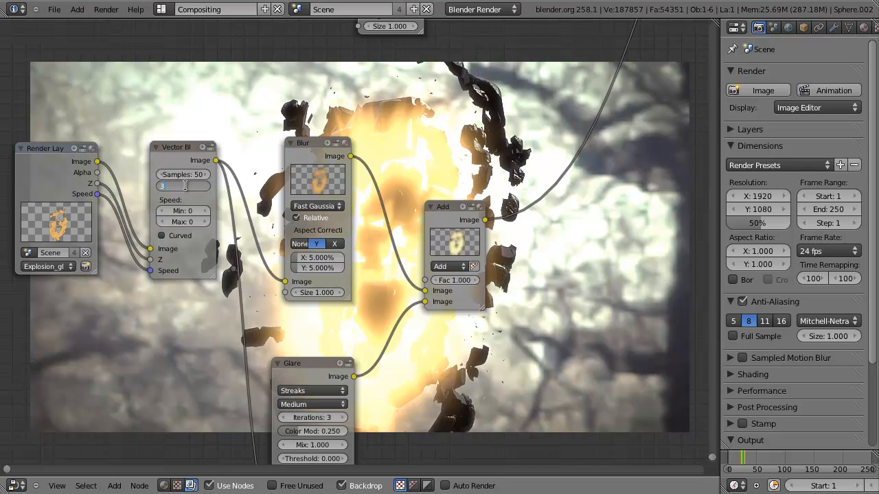
pyautogui.press('Return')
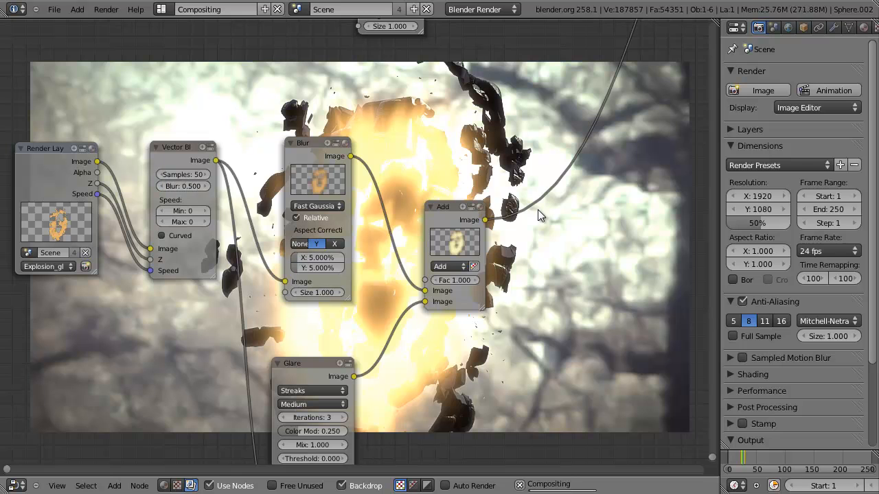
# Examine the composited explosion and the node chain running from the glow nodes to the Vignette group
pyautogui.moveTo(515, 209); pyautogui.dragTo(309, 179, button='middle')
pyautogui.moveTo(386, 200); pyautogui.dragTo(366, 96, button='middle')
pyautogui.scroll(-1, 479, 177)
pyautogui.scroll(-1, 480, 177)
pyautogui.moveTo(525, 86); pyautogui.dragTo(386, 229, button='middle')
pyautogui.scroll(-2, 387, 229)
pyautogui.moveTo(525, 27); pyautogui.dragTo(456, 170, button='middle')
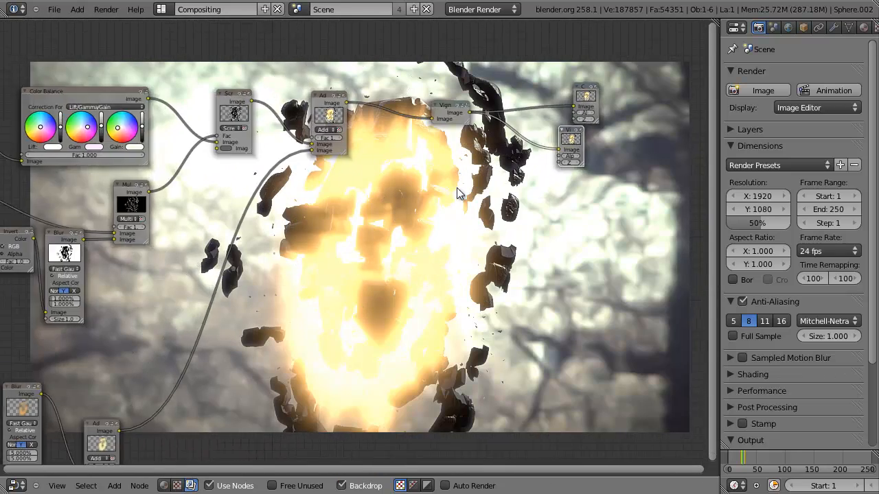
pyautogui.scroll(2, 473, 167)
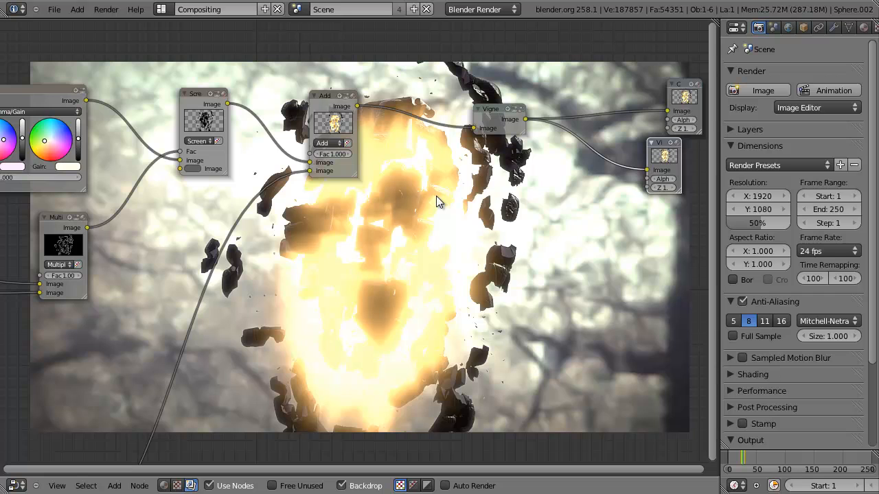
# Step through the fireball's growth and alpha fade around frames 25 to 31 in the Default layout, then return to Compositing
pyautogui.hotkey('ctrl', 'Right')
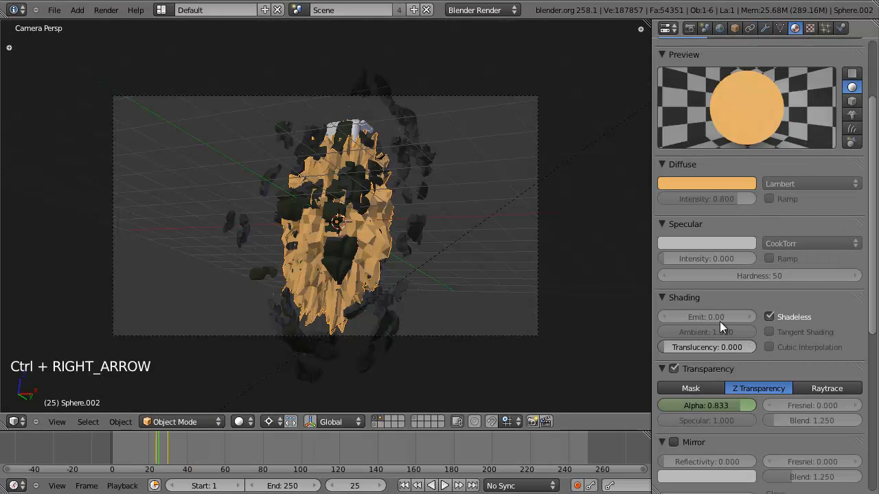
pyautogui.press('Right')
pyautogui.press('Right')
pyautogui.press('Right')
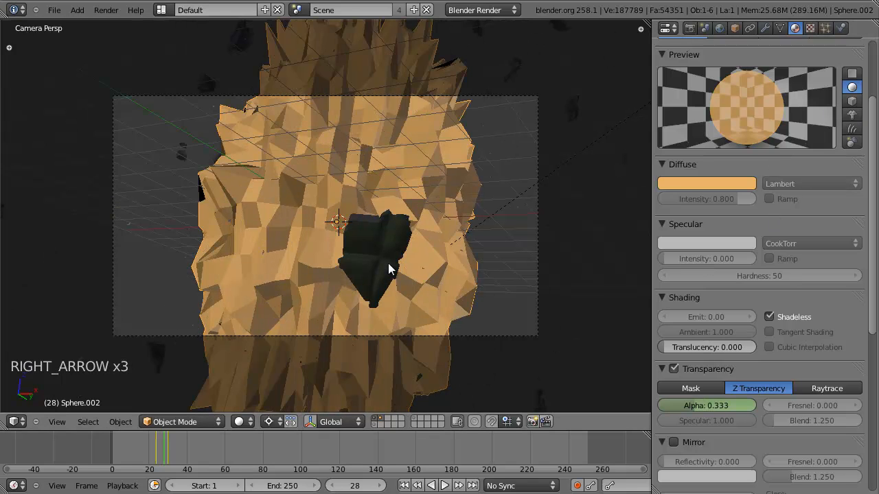
pyautogui.press('Right')
pyautogui.press('Right')
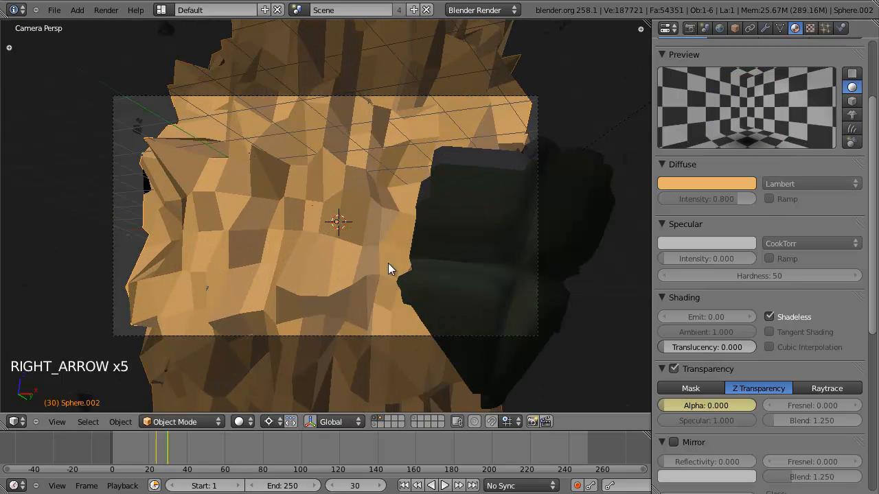
pyautogui.press('Right')
pyautogui.press('Left')
pyautogui.press('Left')
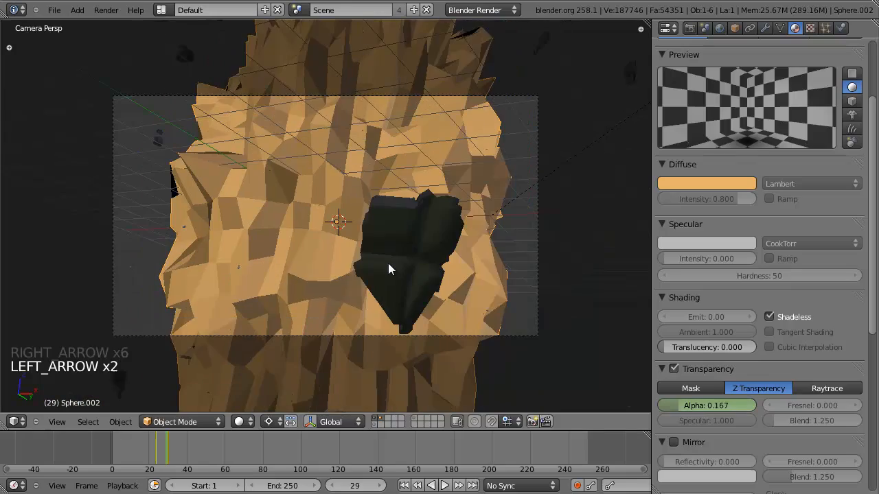
pyautogui.press('Left')
pyautogui.press('Left')
pyautogui.hotkey('ctrl', 'Left')
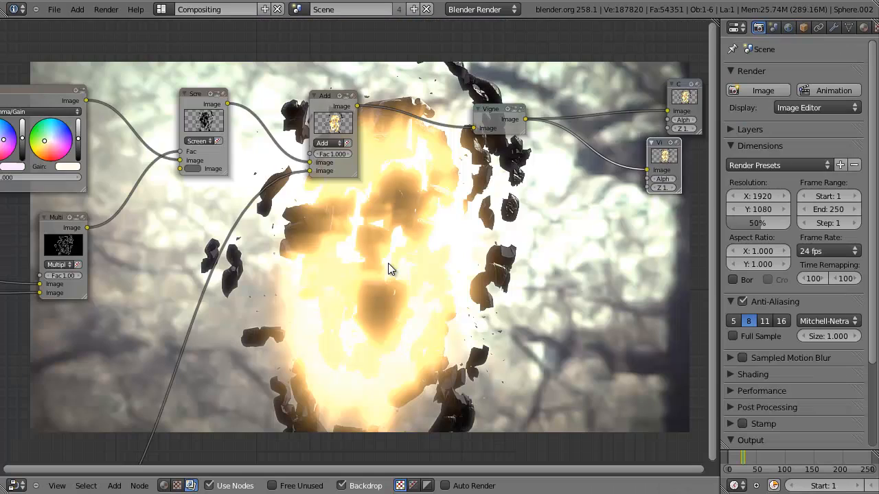
# Move the grenade's Render Layers node away from the Sharpen filter to make room for another node
pyautogui.scroll(-5, 303, 255)
pyautogui.moveTo(314, 244); pyautogui.dragTo(646, 168, button='middle')
pyautogui.scroll(-3, 450, 299)
pyautogui.scroll(8, 412, 313)
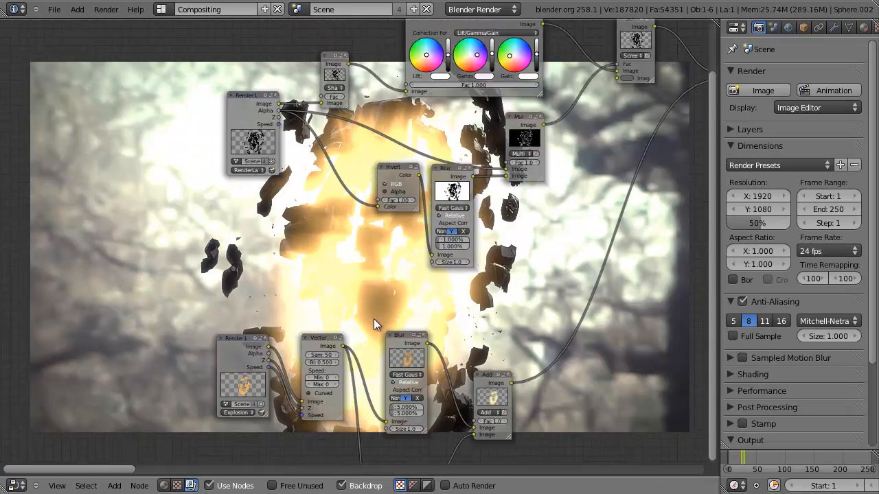
pyautogui.moveTo(230, 118); pyautogui.dragTo(135, 123)
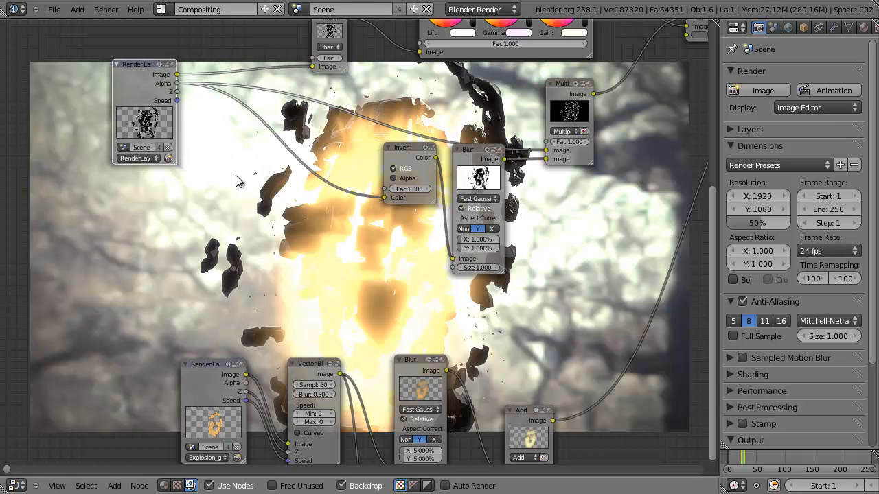
# Duplicate the glow's Vector Blur node and place the copy between the grenade's Render Layers node and the Sharpen filter
pyautogui.scroll(-1, 230, 172)
pyautogui.moveTo(348, 389); pyautogui.dragTo(71, 99, button='middle')
pyautogui.moveTo(432, 187); pyautogui.dragTo(511, 338, button='middle')
pyautogui.moveTo(478, 193); pyautogui.dragTo(579, 234, button='middle')
pyautogui.scroll(-2, 363, 213)
pyautogui.moveTo(261, 278); pyautogui.dragTo(314, 329, button='middle')
pyautogui.moveTo(329, 292); pyautogui.dragTo(389, 345, button='middle')
pyautogui.hotkey('shift', 'd')
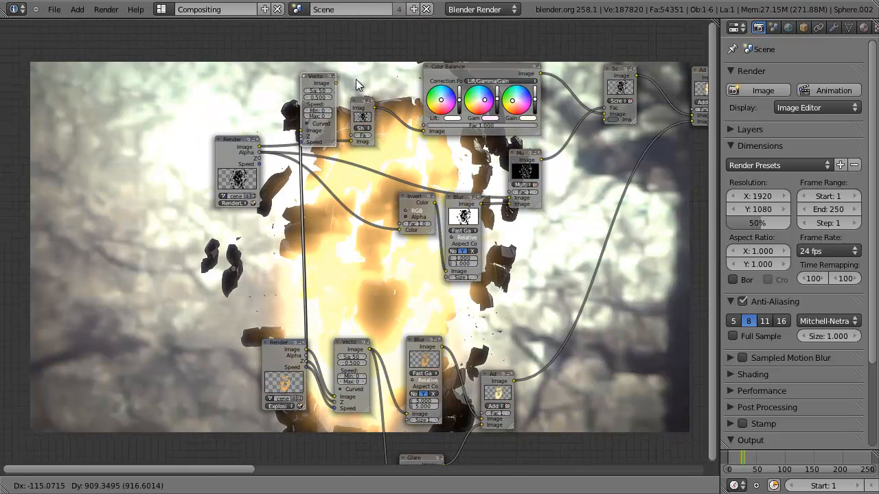
pyautogui.click(357, 77)
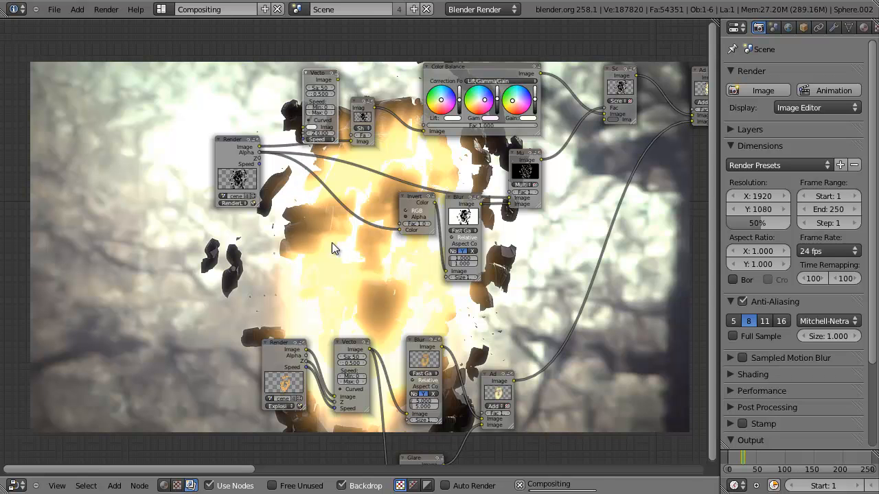
# Connect the grenade layer's Image, Z and Speed outputs to the new Vector Blur node and its Image output to the Sharpen filter
pyautogui.scroll(3, 278, 199)
pyautogui.moveTo(263, 154); pyautogui.dragTo(322, 150)
pyautogui.moveTo(369, 160); pyautogui.dragTo(260, 184, button='middle')
pyautogui.moveTo(274, 71); pyautogui.dragTo(297, 177)
pyautogui.moveTo(250, 80); pyautogui.dragTo(233, 118)
pyautogui.scroll(2, 412, 220)
# Enable Curved on the grenade layer's Vector Blur node
pyautogui.scroll(4, 426, 228)
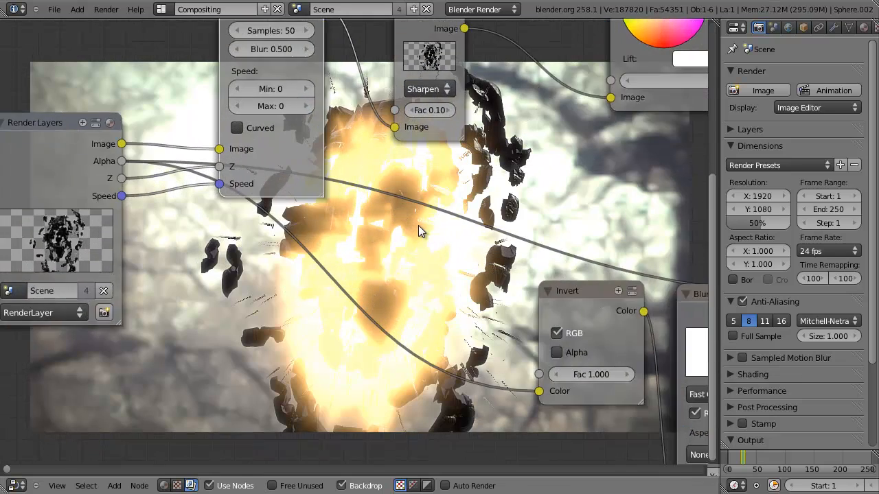
pyautogui.moveTo(259, 147); pyautogui.dragTo(244, 244, button='middle')
pyautogui.moveTo(287, 198); pyautogui.dragTo(265, 82, button='middle')
pyautogui.click(151, 158)
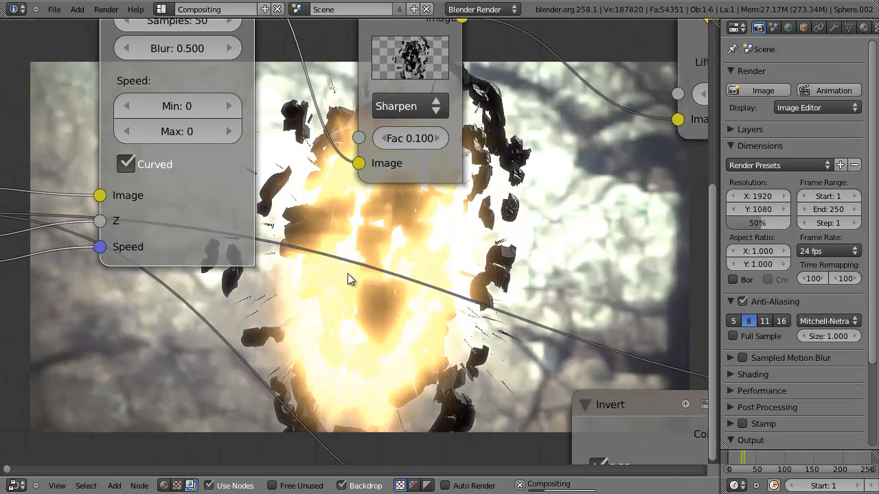
# Enable Curved on the Vector Blur node of the Explosion_glow layer
pyautogui.moveTo(405, 309); pyautogui.dragTo(332, 104, button='middle')
pyautogui.scroll(-1, 402, 350)
pyautogui.scroll(-10, 402, 354)
pyautogui.moveTo(440, 424); pyautogui.dragTo(371, 217, button='middle')
pyautogui.moveTo(335, 335); pyautogui.dragTo(376, 257, button='middle')
pyautogui.scroll(4, 339, 252)
pyautogui.click(264, 267)
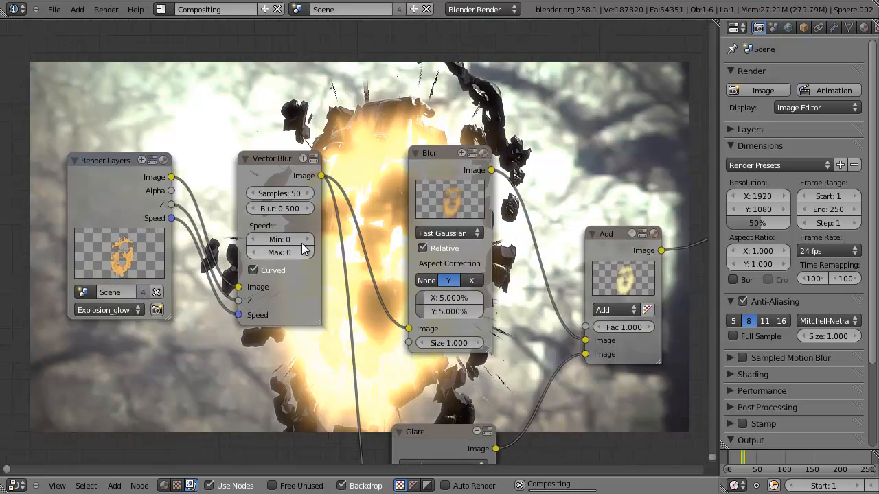
# Set the samples of the grenade layer's Vector Blur node to 100
pyautogui.scroll(-4, 300, 246)
pyautogui.moveTo(287, 57); pyautogui.dragTo(324, 228, button='middle')
pyautogui.scroll(3, 324, 228)
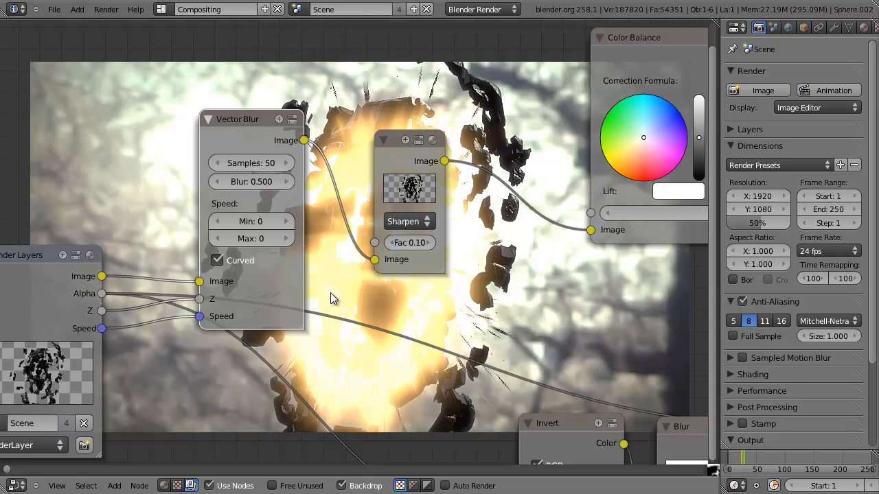
pyautogui.scroll(1, 385, 123)
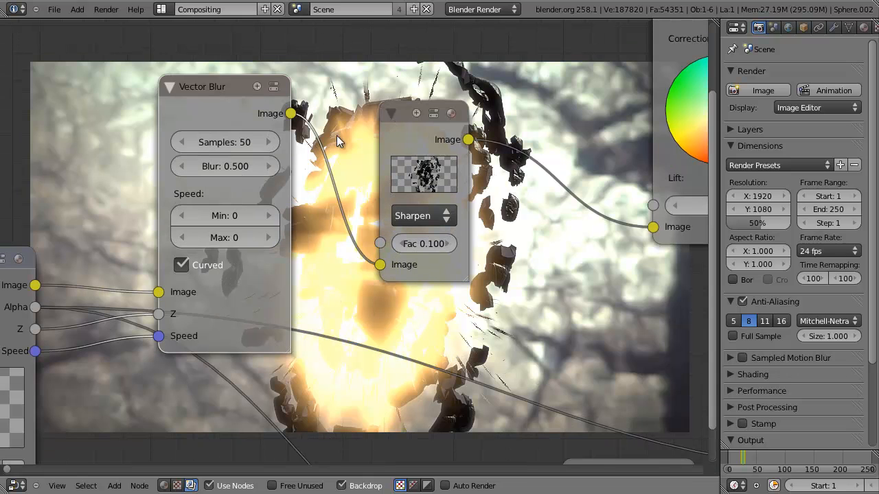
pyautogui.click(231, 141)
pyautogui.write('100')
pyautogui.press('Return')
# Move the grenade's Render Layers node further from its Vector Blur node and examine the streaked debris in the composite
pyautogui.moveTo(544, 93); pyautogui.dragTo(401, 284, button='middle')
pyautogui.scroll(-5, 406, 288)
pyautogui.moveTo(541, 316); pyautogui.dragTo(354, 230, button='middle')
pyautogui.scroll(-3, 354, 230)
pyautogui.moveTo(115, 285); pyautogui.dragTo(74, 320)
pyautogui.moveTo(351, 271); pyautogui.dragTo(160, 81, button='middle')
pyautogui.moveTo(531, 249); pyautogui.dragTo(366, 216, button='middle')
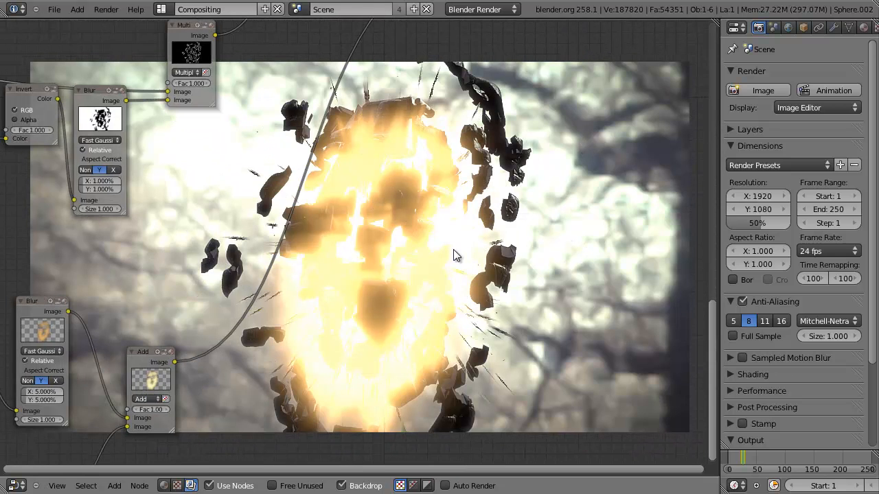
pyautogui.scroll(2, 529, 276)
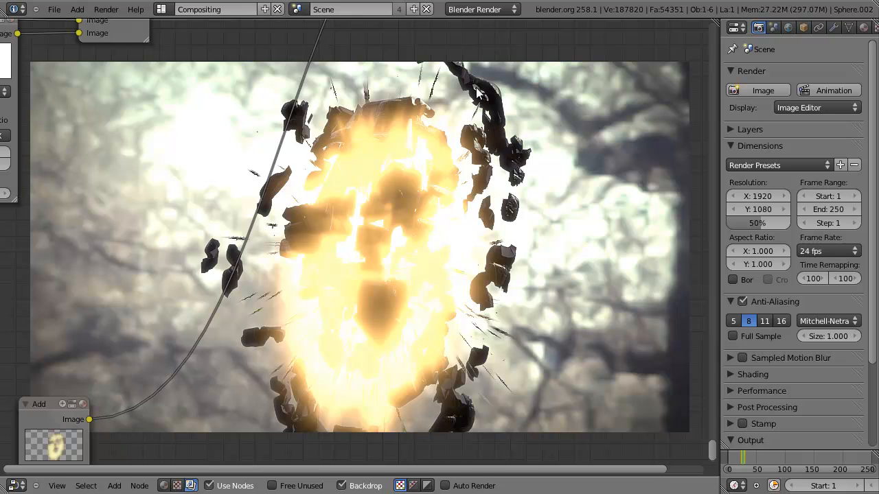
pyautogui.press('Home')
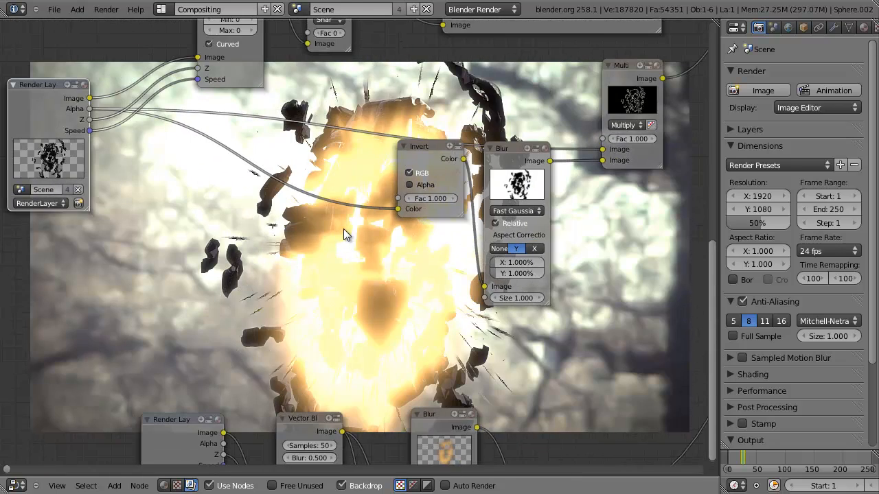
# In the Default layout, step back to frame 25, select the shattered grenade and save the file
pyautogui.hotkey('ctrl', 'Right')
pyautogui.press('z')
pyautogui.press('z')
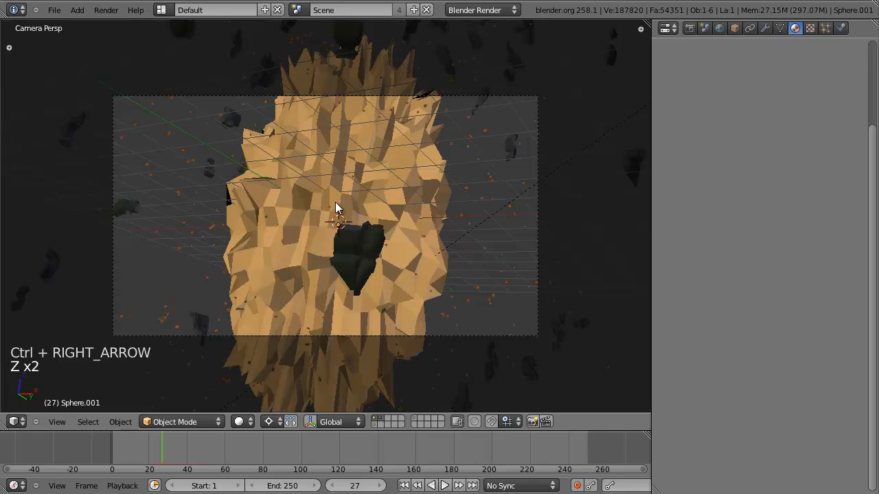
pyautogui.press('Left')
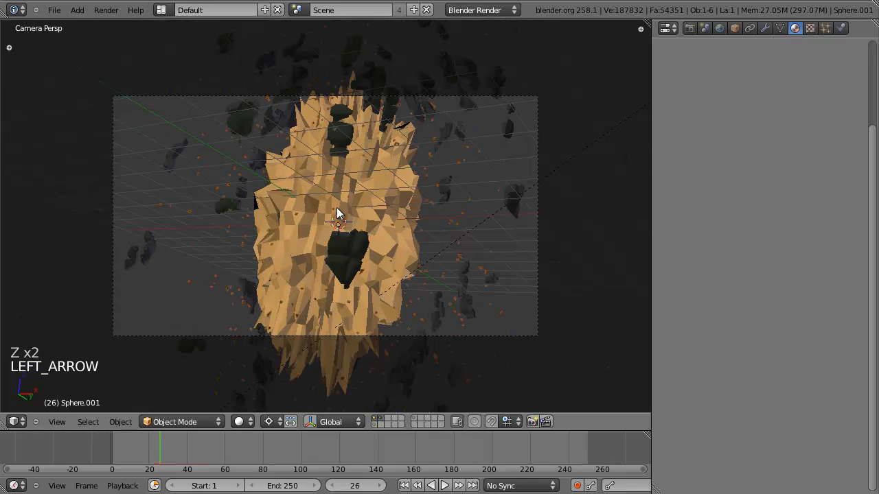
pyautogui.press('Left')
pyautogui.rightClick(336, 215)
pyautogui.hotkey('ctrl', 's')
# Bake all dynamics from the Cache settings of the grenade's particle system, ending the bake early
pyautogui.press('z')
pyautogui.press('z')
pyautogui.click(825, 28)
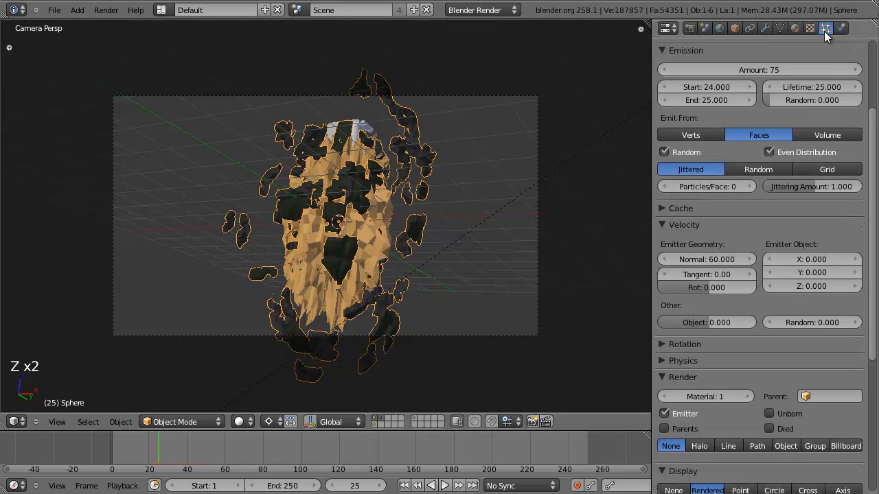
pyautogui.scroll(4, 701, 159)
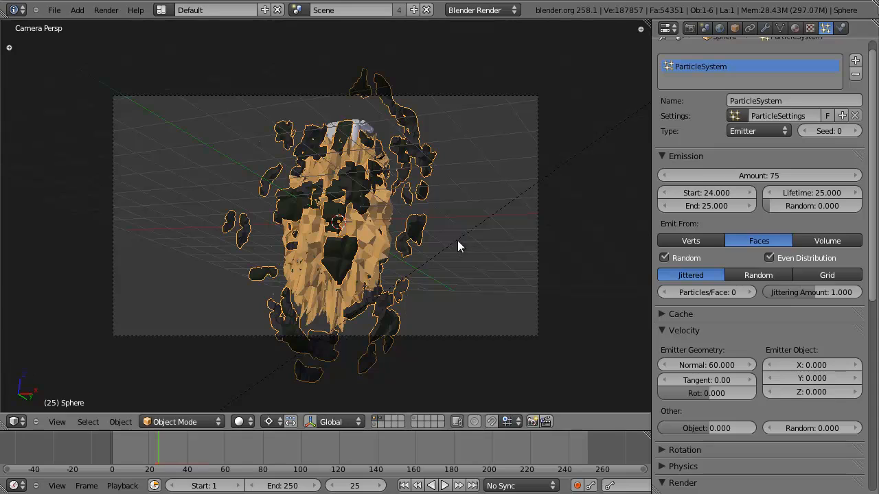
pyautogui.scroll(-5, 769, 181)
pyautogui.click(658, 237)
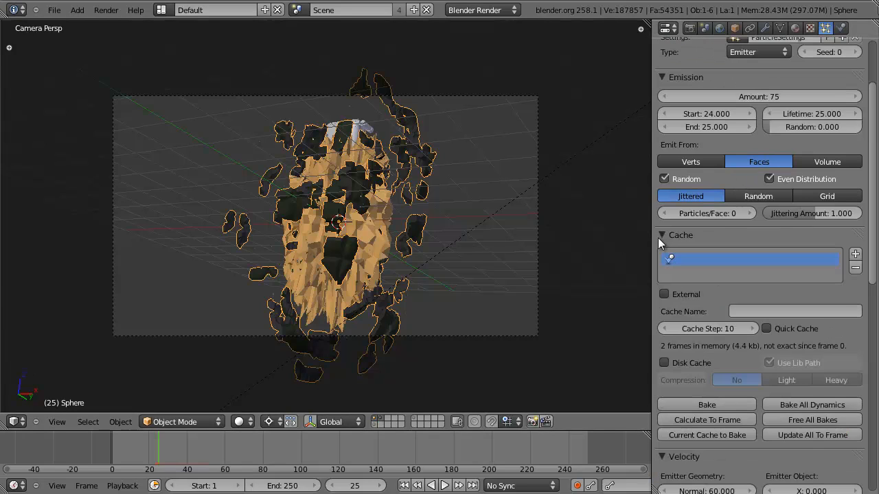
pyautogui.click(805, 403)
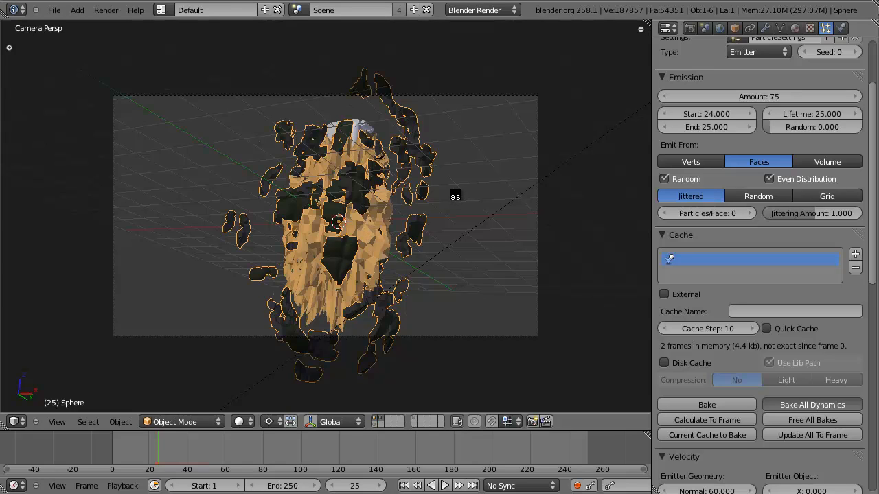
pyautogui.press('Escape')
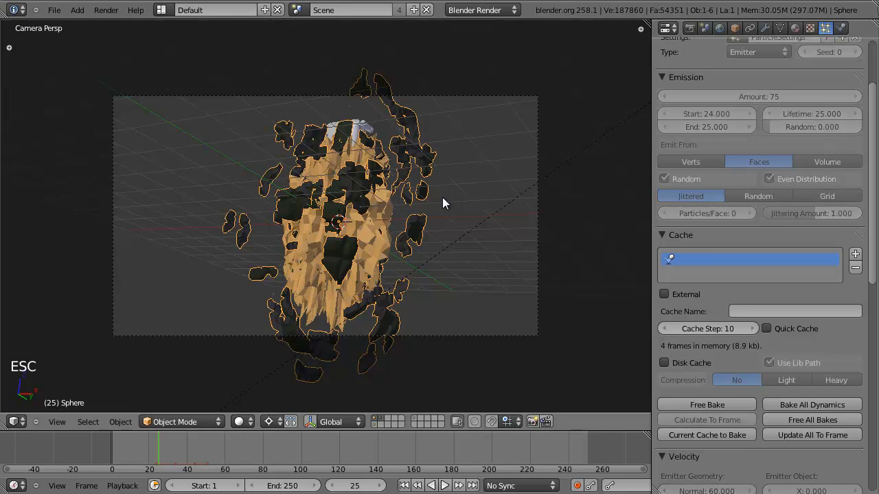
# Check the baked debris motion at frame 30 and step back to frame 25
pyautogui.click(168, 444)
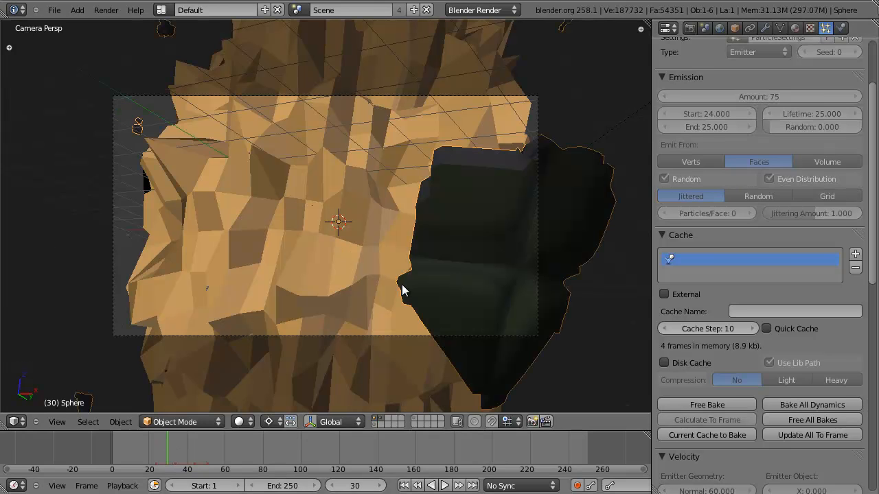
pyautogui.press('Left')
pyautogui.press('Left')
pyautogui.press('Left')
pyautogui.press('Left')
pyautogui.press('Left')
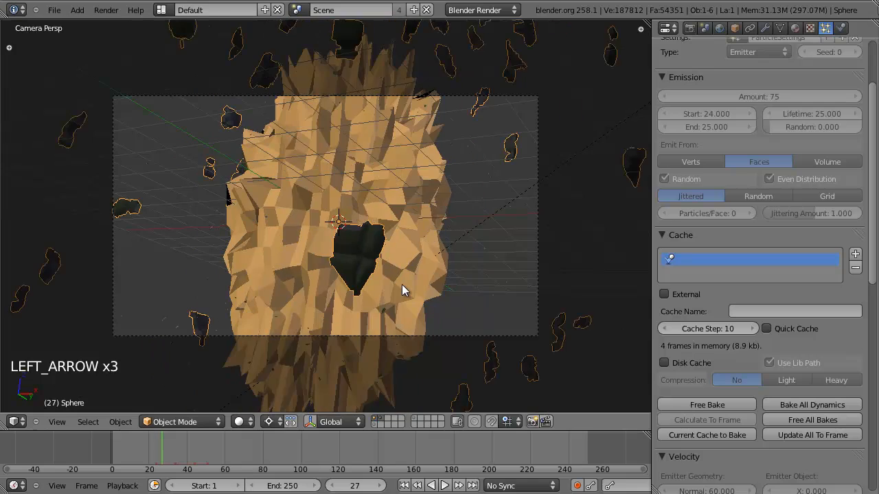
# Save the file and render frame 25 with the baked particles
pyautogui.hotkey('ctrl', 's')
pyautogui.click(596, 249)
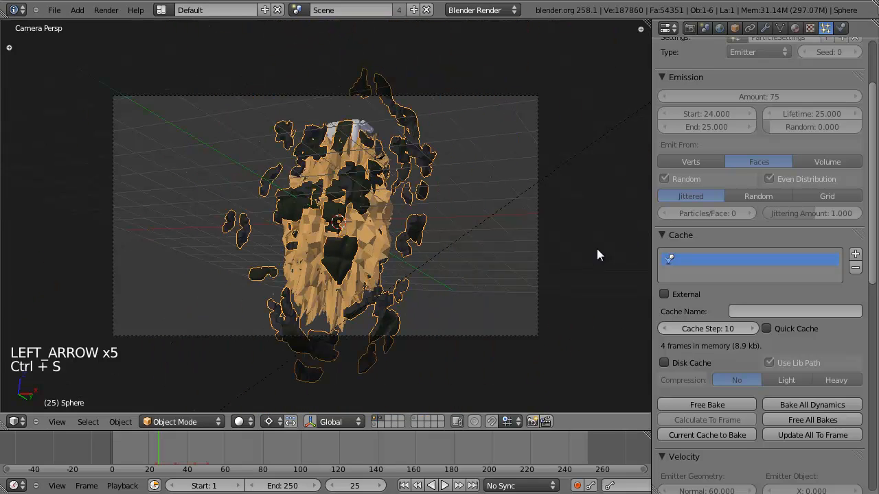
pyautogui.press('F12')
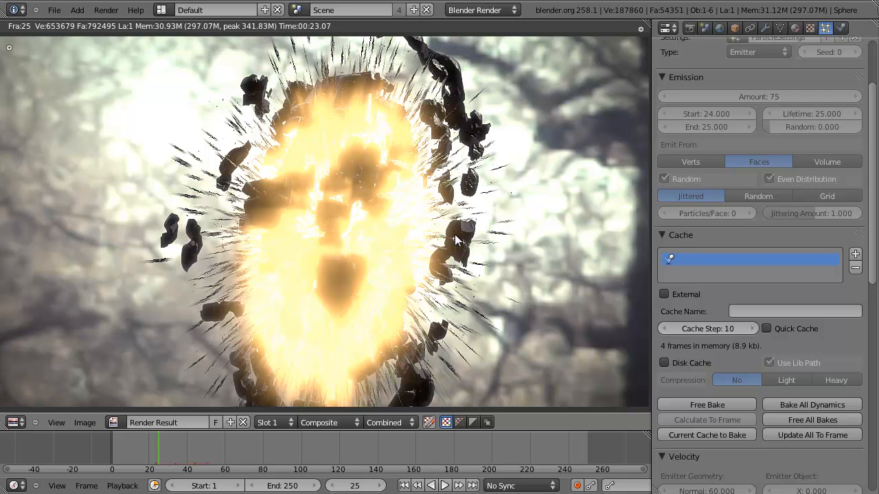
pyautogui.press('Escape')
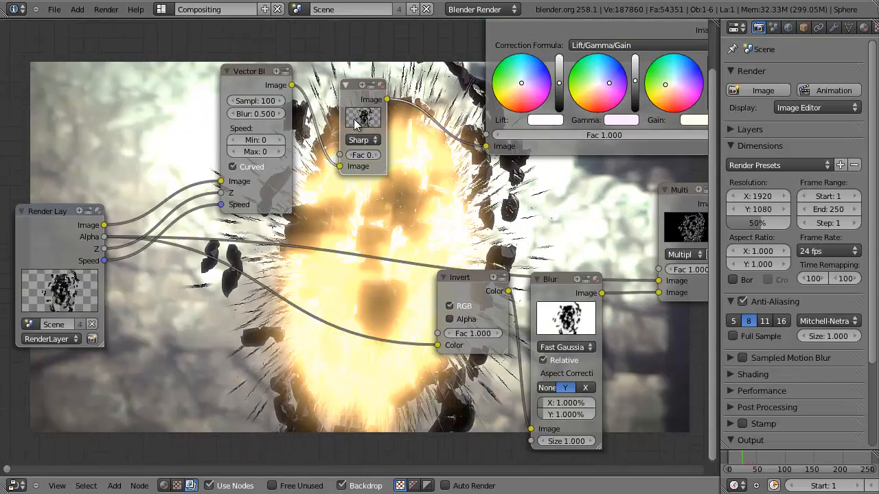
# Examine the streaked explosion composite and the node chain from the grenade's Render Layers node to the Composite and Viewer nodes
pyautogui.scroll(-2, 376, 239)
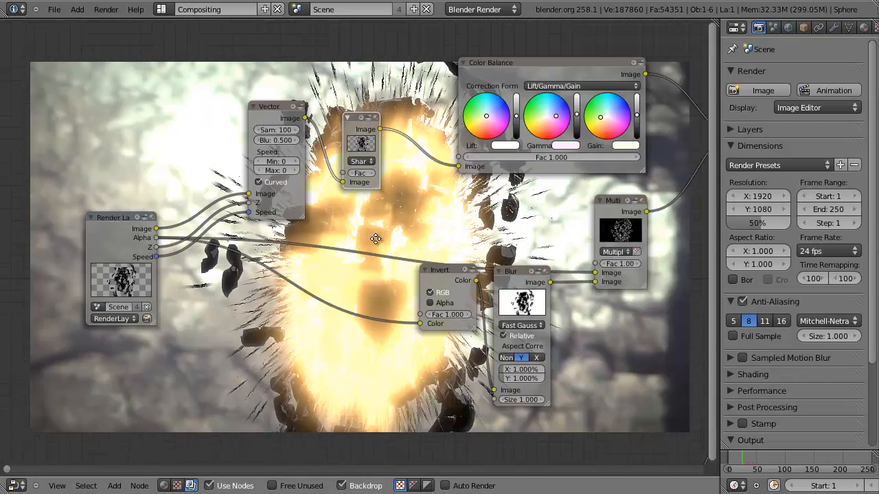
pyautogui.moveTo(347, 190); pyautogui.dragTo(243, 207, button='middle')
pyautogui.scroll(-1, 594, 260)
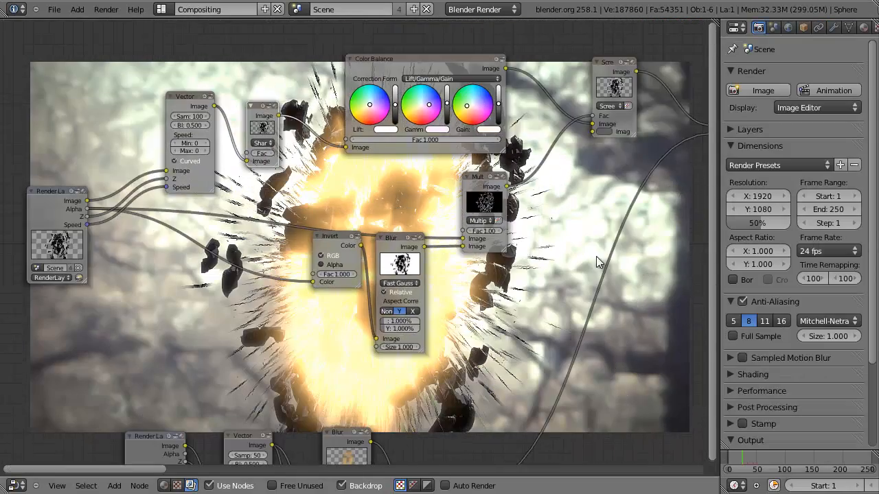
pyautogui.moveTo(594, 260); pyautogui.dragTo(231, 239, button='middle')
pyautogui.moveTo(601, 129); pyautogui.dragTo(453, 273, button='middle')
pyautogui.scroll(-1, 454, 273)
pyautogui.moveTo(512, 283); pyautogui.dragTo(334, 216, button='middle')
pyautogui.scroll(1, 334, 216)
pyautogui.moveTo(322, 172); pyautogui.dragTo(347, 176)
pyautogui.moveTo(442, 206); pyautogui.dragTo(564, 319, button='middle')
pyautogui.moveTo(283, 204); pyautogui.dragTo(526, 165, button='middle')
pyautogui.scroll(-1, 526, 166)
pyautogui.moveTo(143, 245); pyautogui.dragTo(430, 227, button='middle')
pyautogui.scroll(-5, 430, 227)
pyautogui.scroll(4, 280, 240)
pyautogui.moveTo(280, 240); pyautogui.dragTo(102, 110, button='middle')
pyautogui.scroll(1, 333, 255)
pyautogui.moveTo(463, 241); pyautogui.dragTo(178, 241, button='middle')
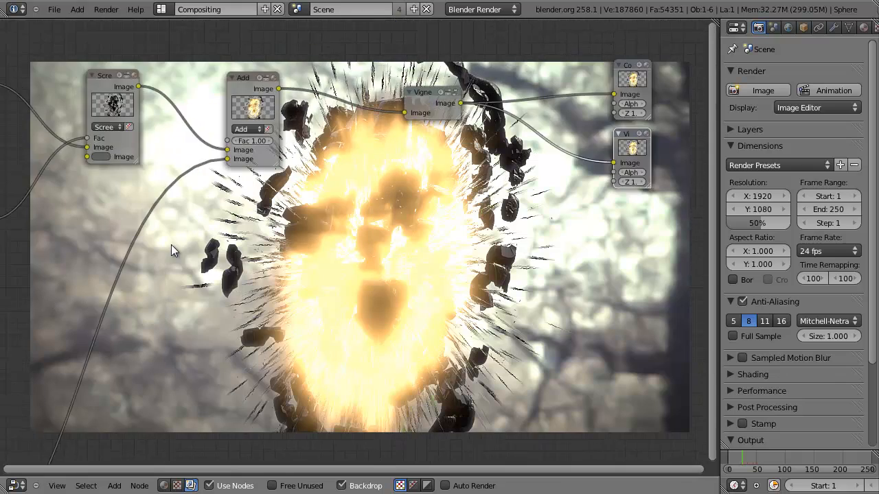
pyautogui.moveTo(515, 226); pyautogui.dragTo(185, 214, button='middle')
pyautogui.moveTo(551, 216); pyautogui.dragTo(398, 159, button='middle')
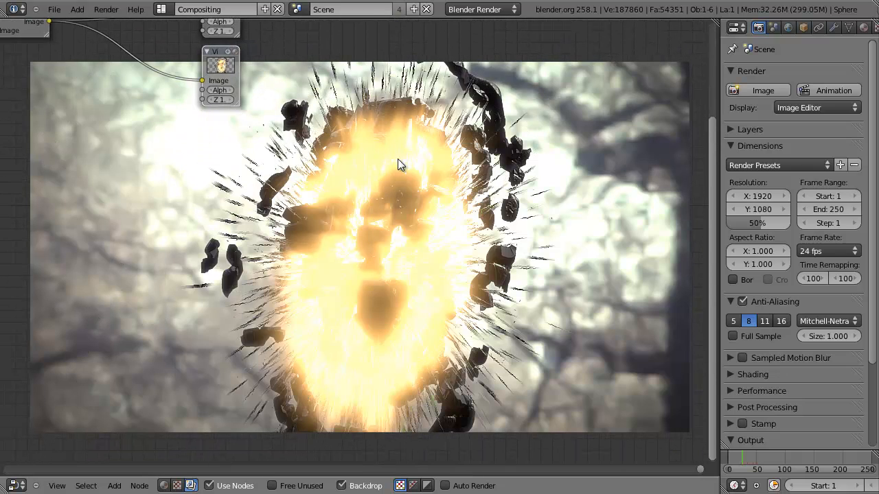
# In the Default layout, go back to frame 23 and show the intact grenade from the front in solid shading
pyautogui.hotkey('ctrl', 'Right')
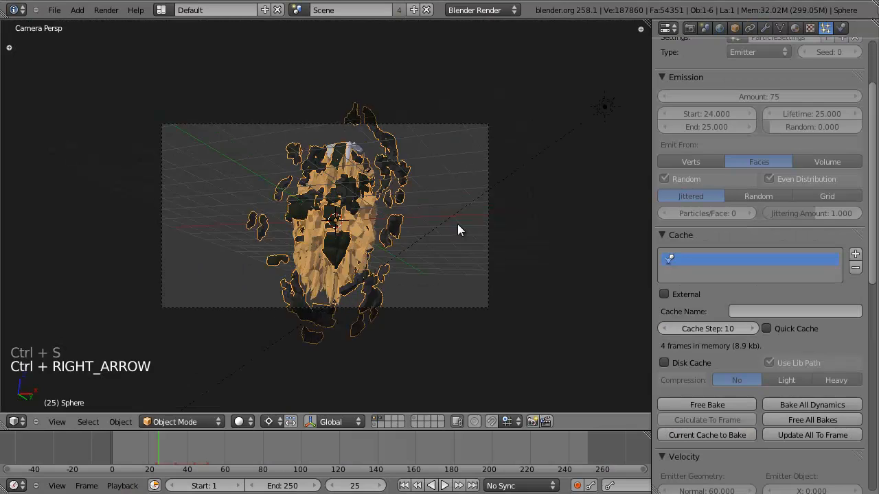
pyautogui.press('Left')
pyautogui.press('Left')
pyautogui.press('z')
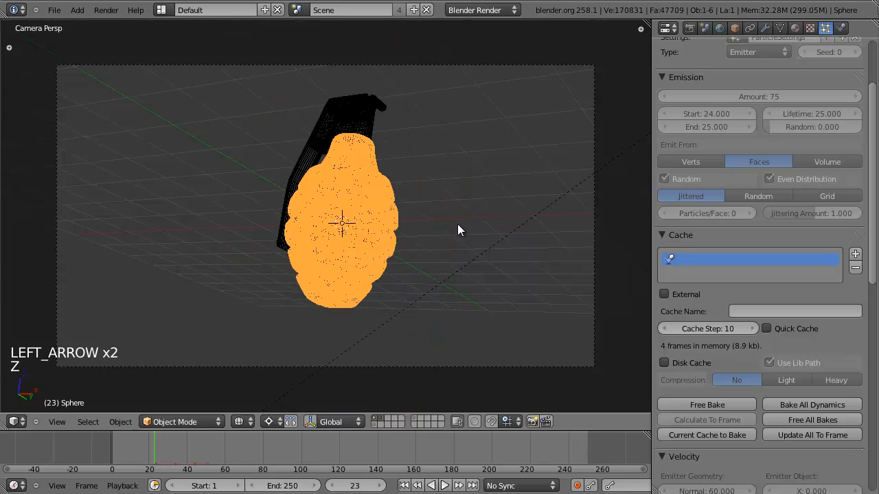
pyautogui.press('KP_1')
pyautogui.scroll(10, 450, 230)
pyautogui.press('z')
pyautogui.scroll(-5, 454, 241)
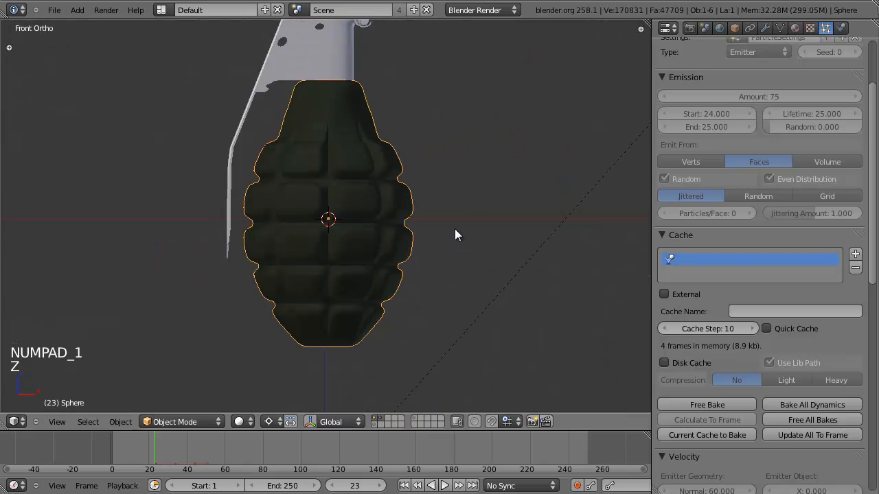
# Review the full-screen clip of the flying grenade and return to the front view of the model
pyautogui.press('z')
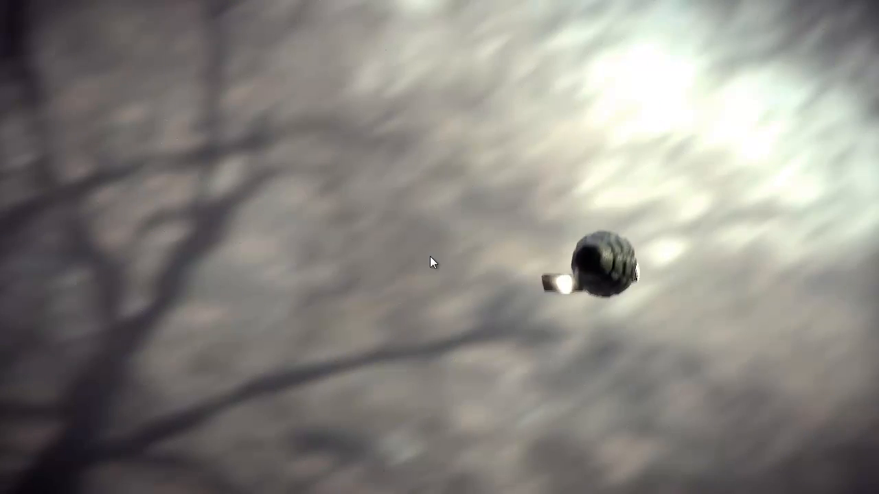
pyautogui.press('Escape')
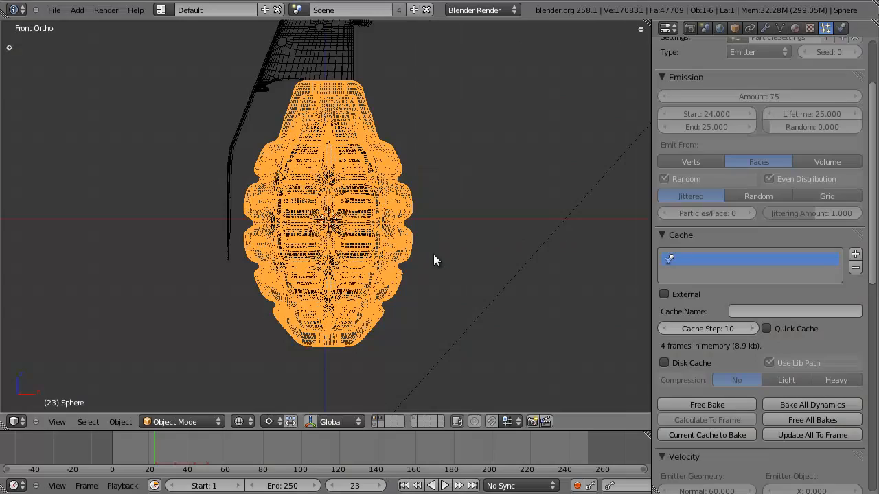
pyautogui.press('z')
pyautogui.press('z')
pyautogui.press('z')
# Add an Empty at the grenade's centre from the top view and scale it so its axes reach beyond the body
pyautogui.press('KP_7')
pyautogui.press('z')
pyautogui.scroll(7, 434, 226)
pyautogui.press('a')
pyautogui.hotkey('shift', 'a')
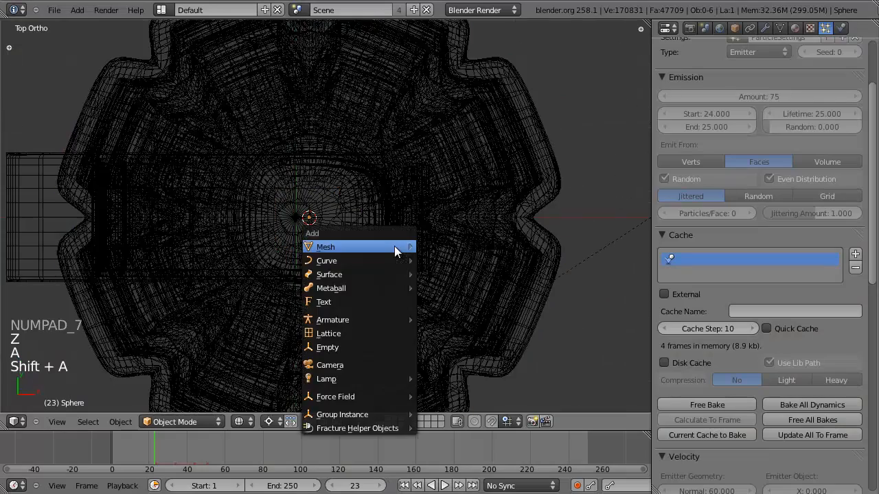
pyautogui.click(351, 344)
pyautogui.scroll(-7, 377, 287)
pyautogui.press('s')
pyautogui.click(467, 282)
# Change the Empty's display type to Sphere in solid shading so that it encircles the grenade
pyautogui.moveTo(466, 281); pyautogui.dragTo(354, 166, button='middle')
pyautogui.press('z')
pyautogui.click(765, 28)
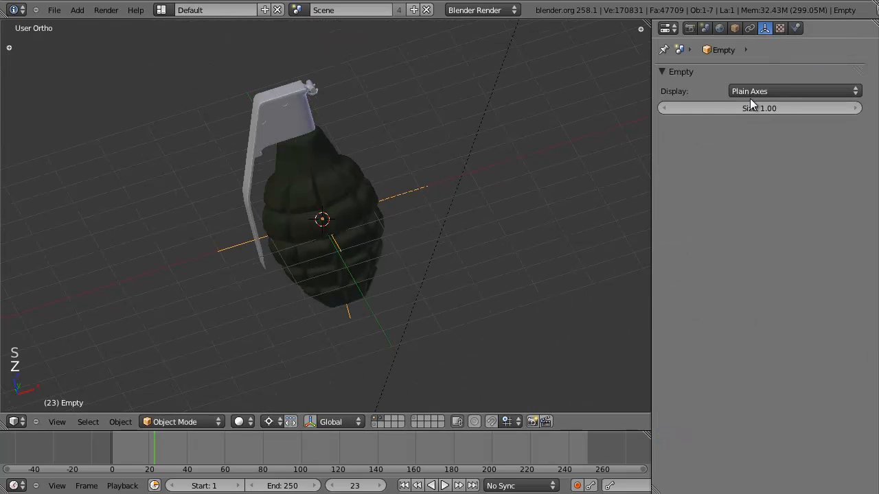
pyautogui.moveTo(353, 239); pyautogui.dragTo(402, 199, button='middle')
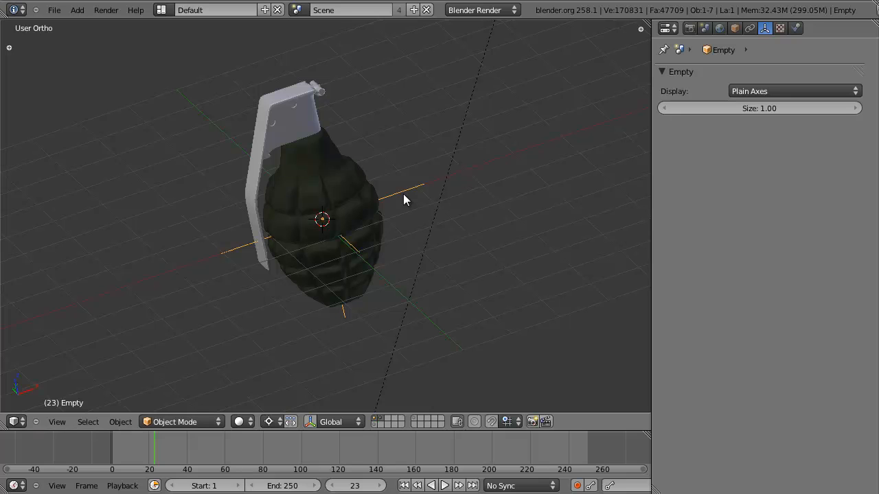
pyautogui.click(769, 91)
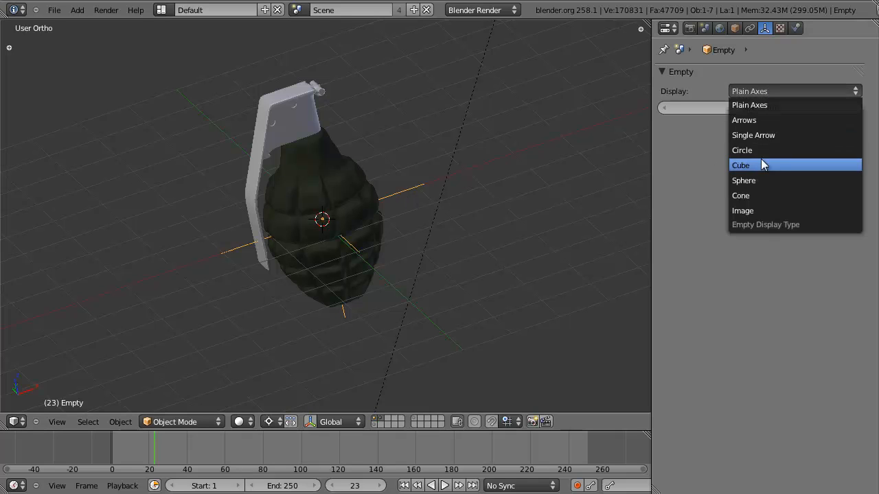
pyautogui.click(756, 179)
pyautogui.moveTo(577, 236)
pyautogui.mouseDown(button='middle')
pyautogui.moveTo(430, 254)
pyautogui.moveTo(483, 272)
pyautogui.mouseUp(button='middle')
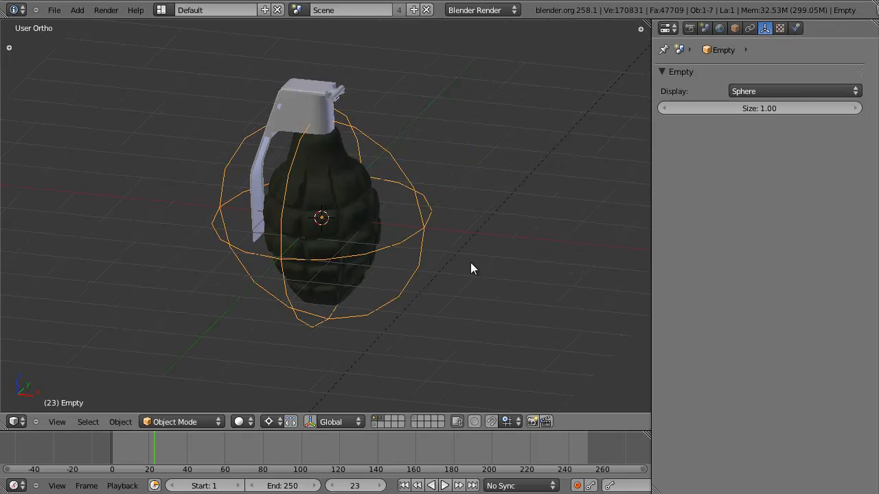
# Select all the grenade parts in wireframe with the Empty as the active object, and parent them to the Empty
pyautogui.scroll(3, 399, 196)
pyautogui.rightClick(392, 206)
pyautogui.press('z')
pyautogui.press('z')
pyautogui.scroll(-3, 359, 226)
pyautogui.moveTo(333, 199); pyautogui.dragTo(333, 173, button='middle')
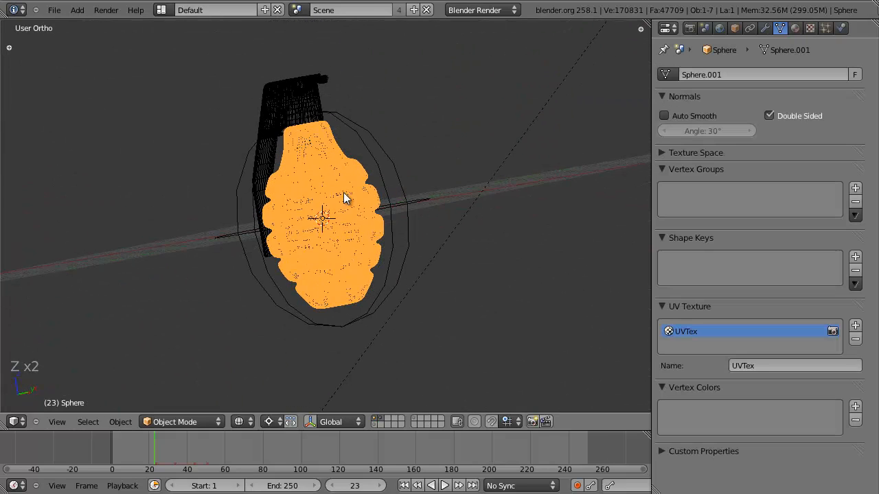
pyautogui.press('b')
pyautogui.moveTo(278, 68); pyautogui.dragTo(344, 230)
pyautogui.scroll(-3, 351, 232)
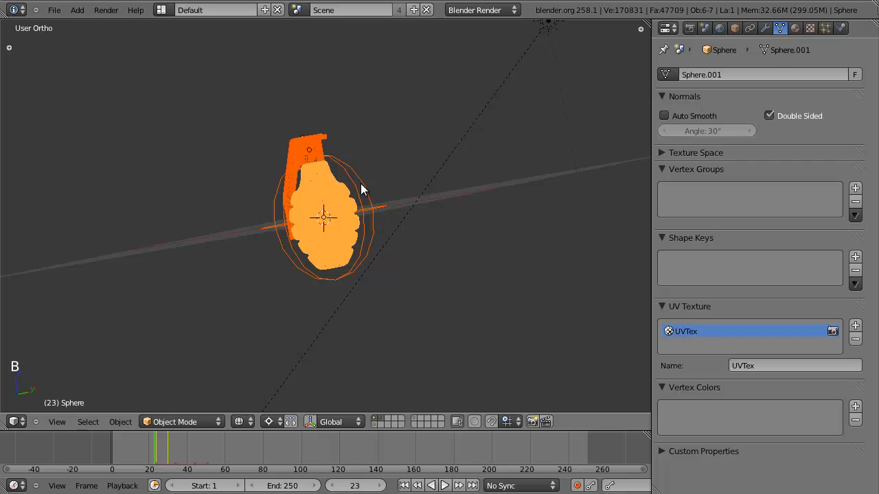
pyautogui.scroll(3, 384, 189)
pyautogui.press('b')
pyautogui.moveTo(395, 189); pyautogui.dragTo(432, 221, button='middle')
pyautogui.scroll(2, 416, 182)
pyautogui.keyDown('shift'); pyautogui.rightClick(416, 163); pyautogui.keyUp('shift')
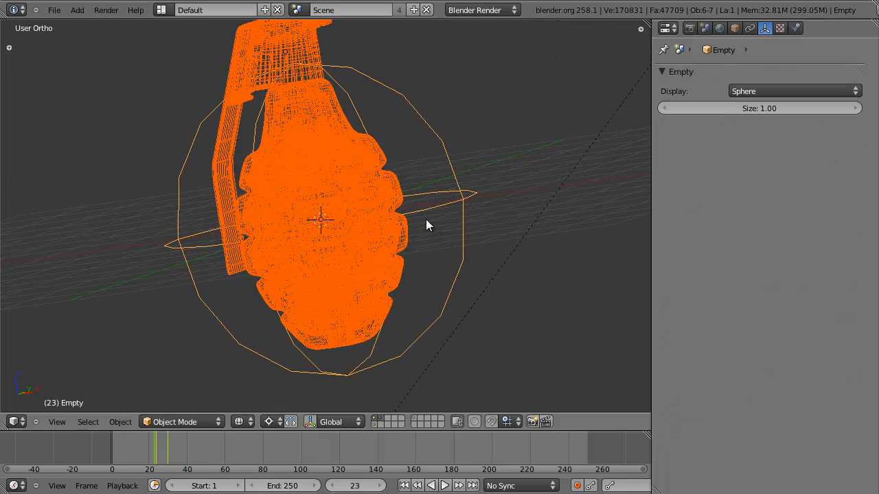
pyautogui.hotkey('ctrl', 'p')
pyautogui.click(426, 219)
# Select only the Empty and test the parenting with a temporary move, checking that the grenade parts follow it
pyautogui.rightClick(454, 195)
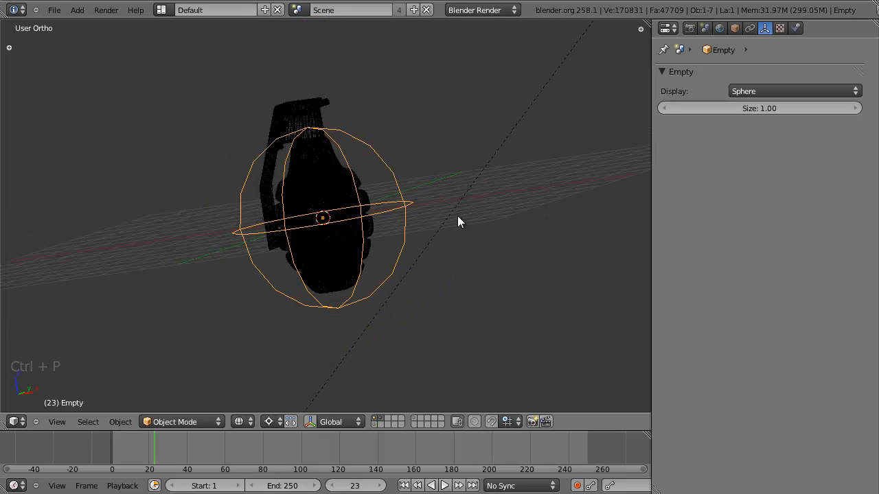
pyautogui.press('g')
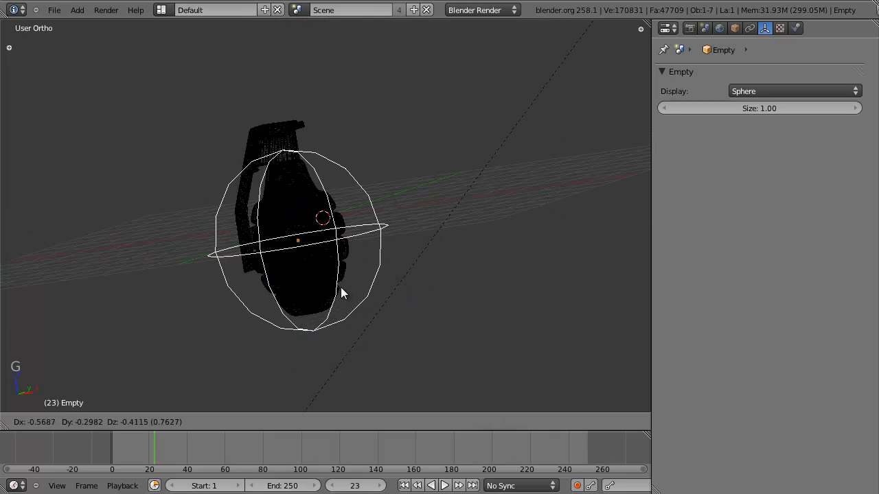
pyautogui.press('Escape')
pyautogui.moveTo(340, 287); pyautogui.dragTo(385, 221, button='middle')
pyautogui.scroll(3, 229, 330)
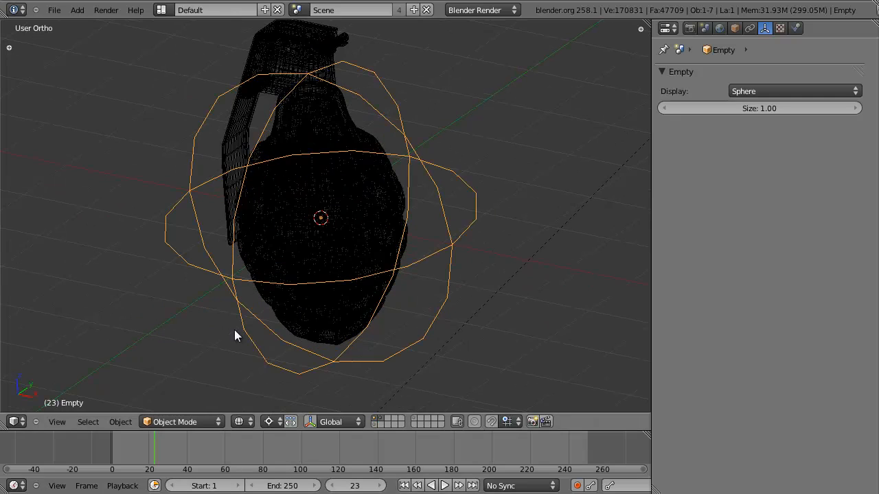
# Go to frame 24, return to solid shading and insert a LocRot keyframe for the Empty
pyautogui.press('Right')
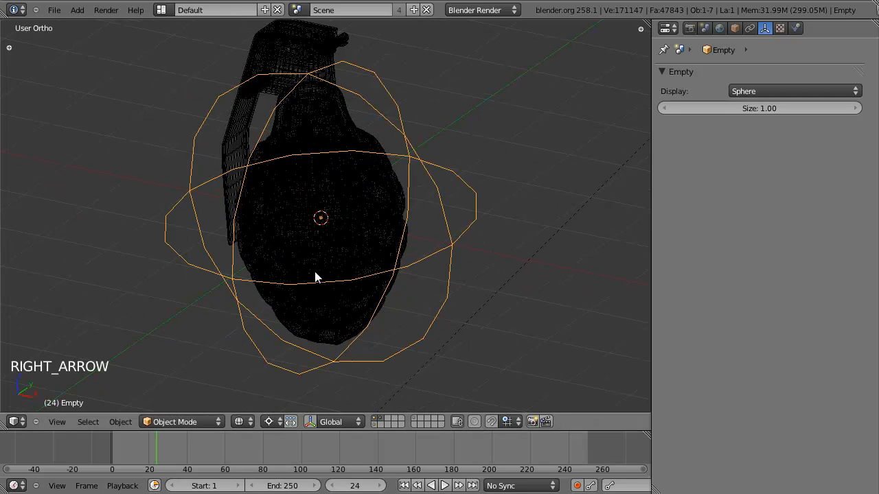
pyautogui.press('z')
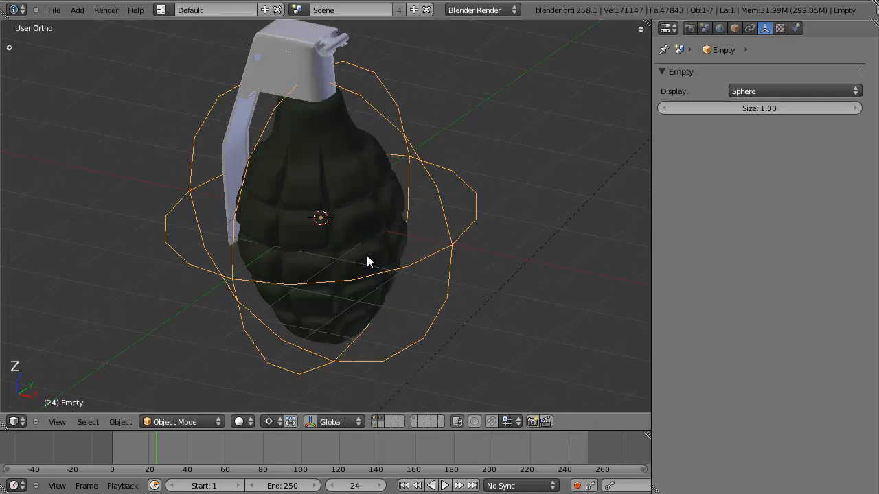
pyautogui.scroll(-3, 388, 260)
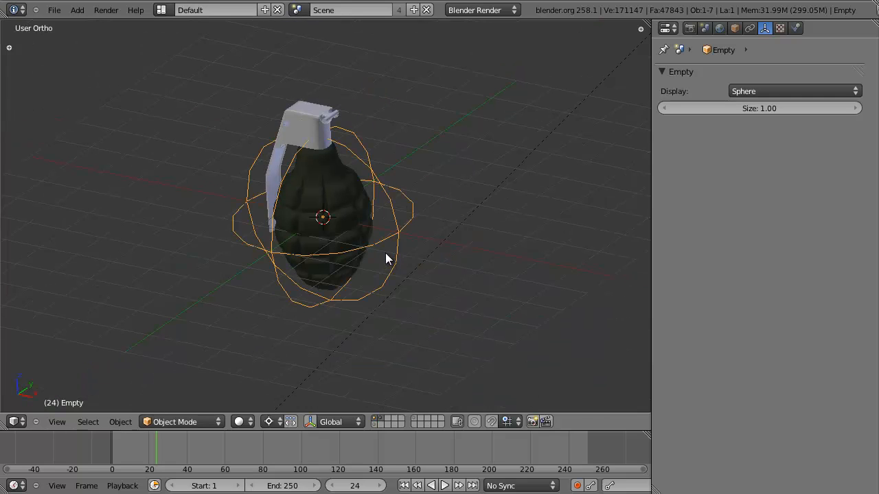
pyautogui.press('i')
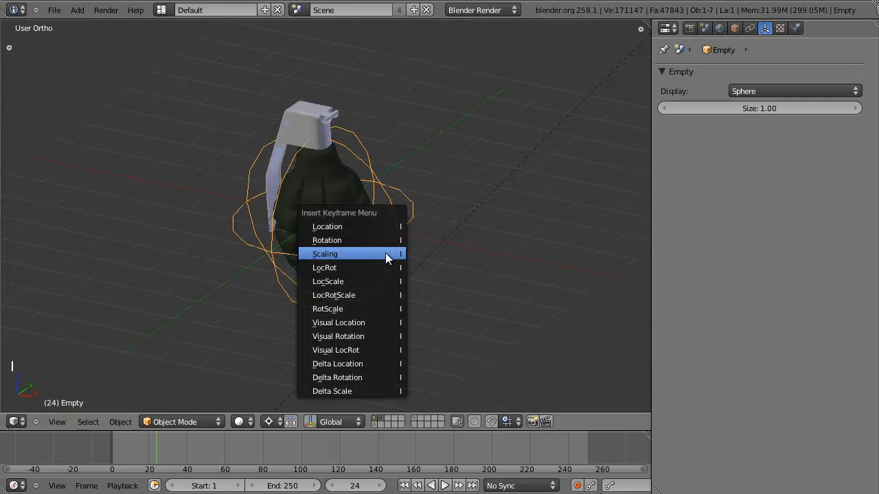
pyautogui.click(334, 270)
# Go to frame 1 and move the Empty with the grenade far behind the origin along Y, away from the camera
pyautogui.press('KP_0')
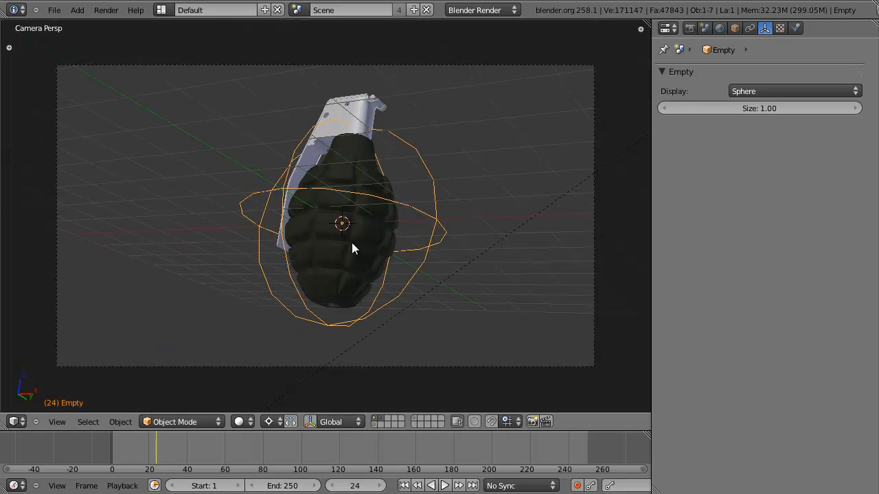
pyautogui.hotkey('shift', 'Left')
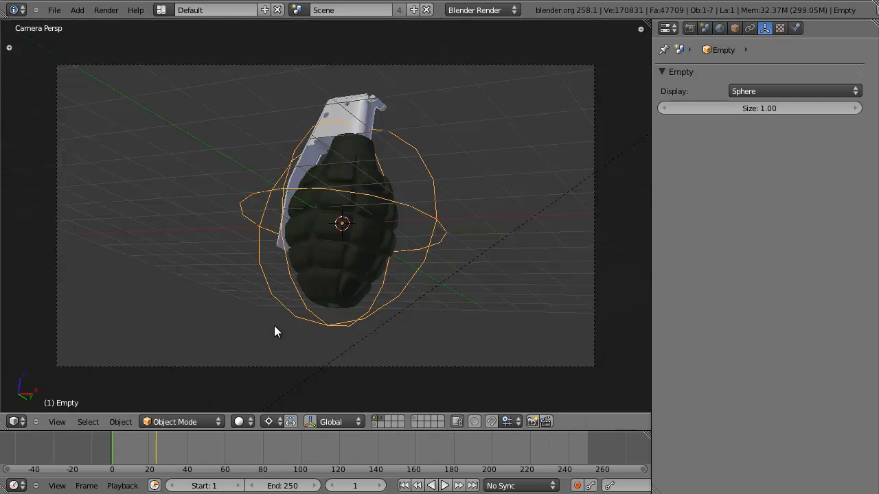
pyautogui.hotkey('shift', 'Left')
pyautogui.press('KP_3')
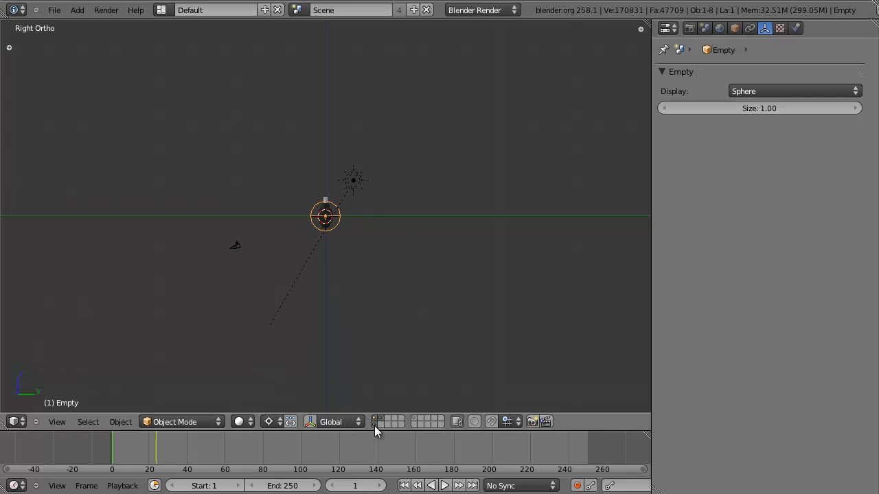
pyautogui.scroll(3, 341, 245)
pyautogui.press('g')
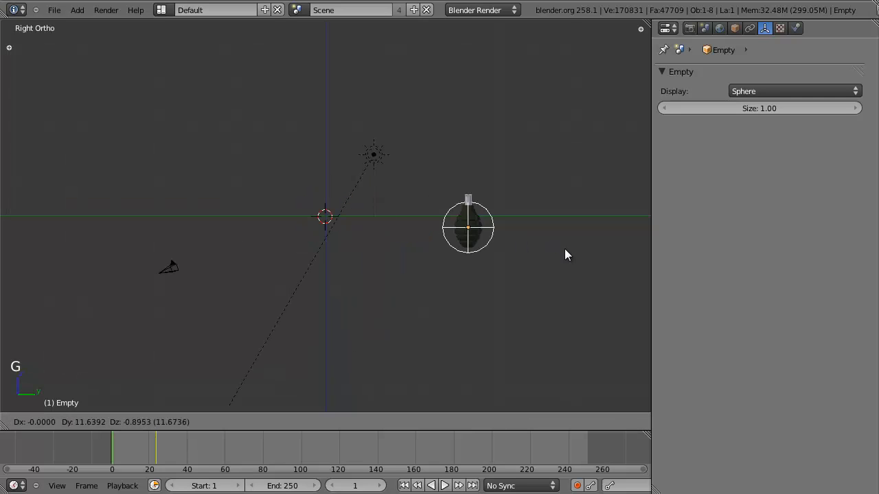
pyautogui.click(578, 259)
pyautogui.scroll(-6, 571, 261)
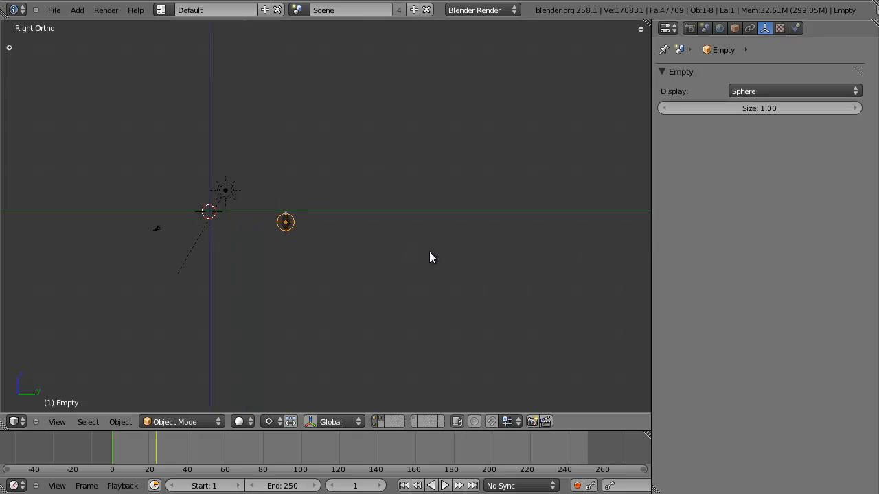
pyautogui.press('g')
pyautogui.click(491, 251)
# Push the Empty farther back in the side view and place it just below the camera frame in the camera view
pyautogui.press('KP_0')
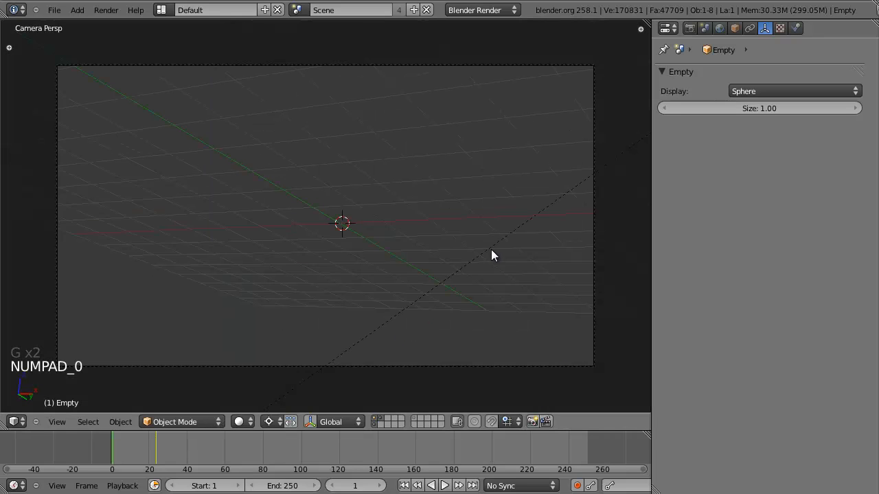
pyautogui.press('g')
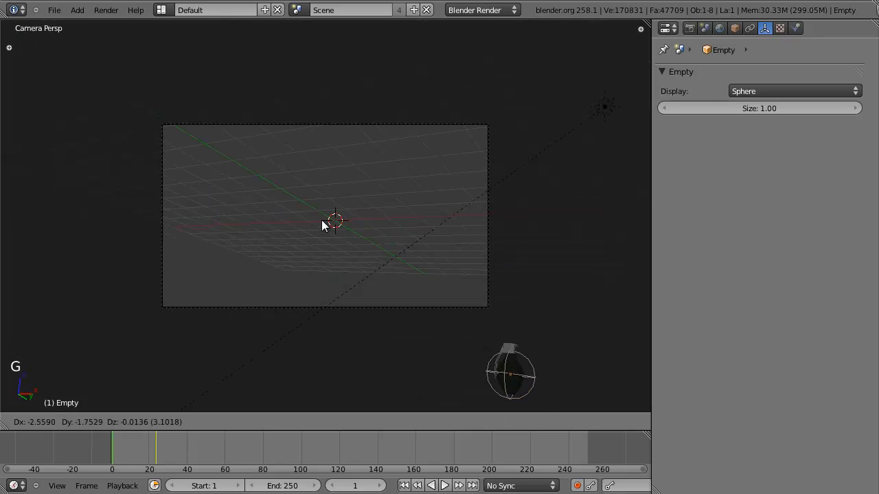
pyautogui.click(25, 168)
pyautogui.press('KP_3')
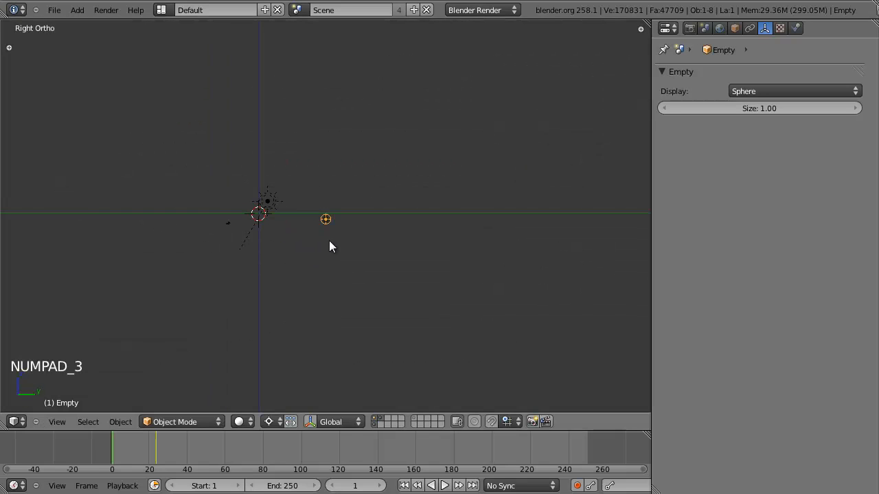
pyautogui.press('g')
pyautogui.click(406, 240)
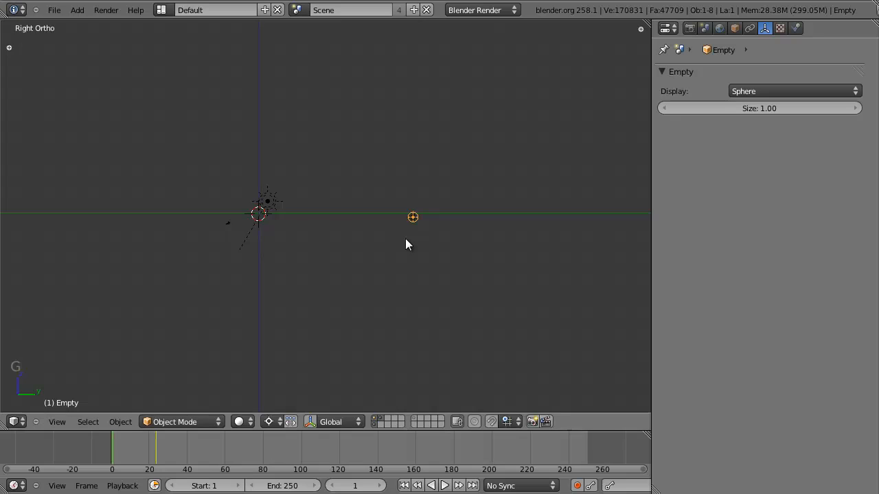
pyautogui.press('KP_0')
pyautogui.press('g')
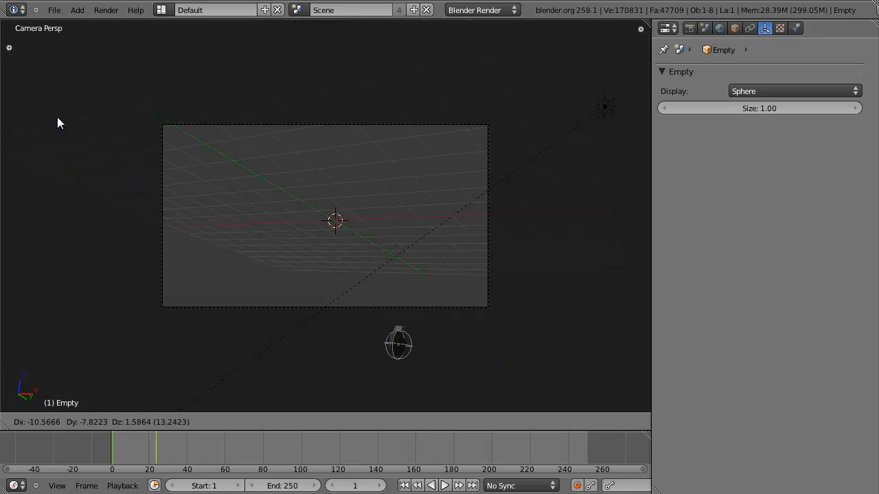
pyautogui.click(37, 97)
# Zoom in on the distant grenade, select its mesh and reduce its viewport detail through its modifiers
pyautogui.scroll(3, 206, 201)
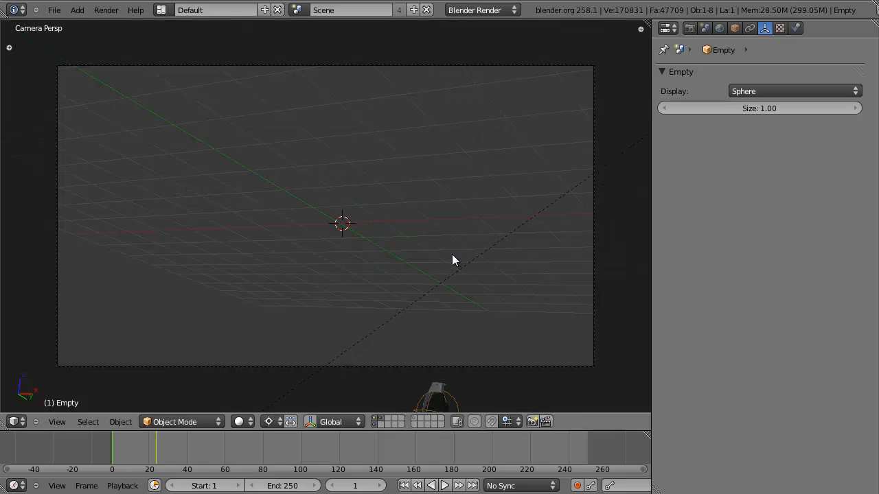
pyautogui.scroll(-4, 432, 247)
pyautogui.keyDown('shift'); pyautogui.moveTo(388, 260); pyautogui.dragTo(322, 169, button='middle'); pyautogui.keyUp('shift')
pyautogui.scroll(9, 346, 231)
pyautogui.keyDown('shift'); pyautogui.moveTo(249, 164); pyautogui.dragTo(539, 395, button='middle'); pyautogui.keyUp('shift')
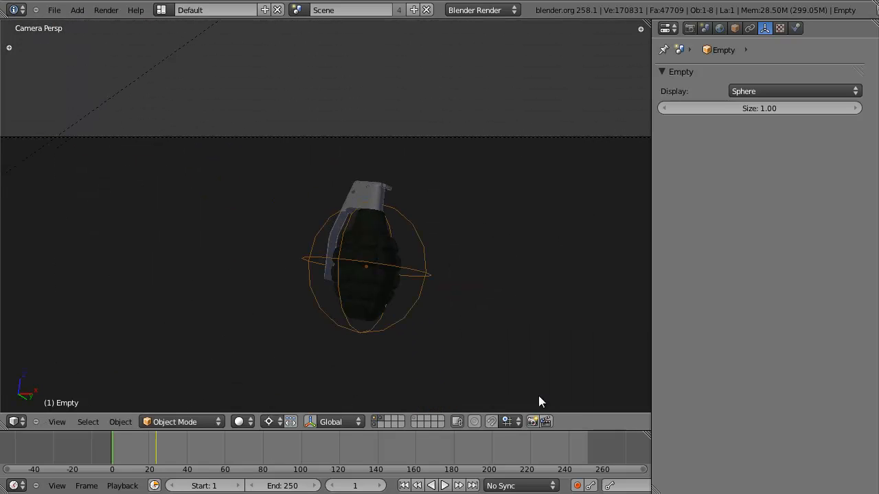
pyautogui.rightClick(384, 287)
pyautogui.click(765, 28)
pyautogui.click(668, 185)
pyautogui.click(668, 185)
# Select the Empty and try a small move of it below the camera frame
pyautogui.rightClick(430, 239)
pyautogui.press('g')
pyautogui.press('g')
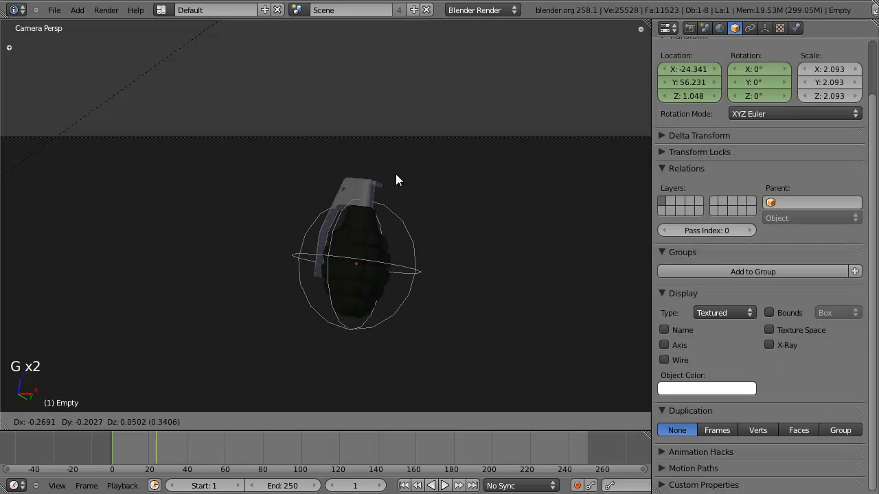
pyautogui.click(413, 220)
pyautogui.scroll(-5, 443, 236)
pyautogui.scroll(5, 422, 237)
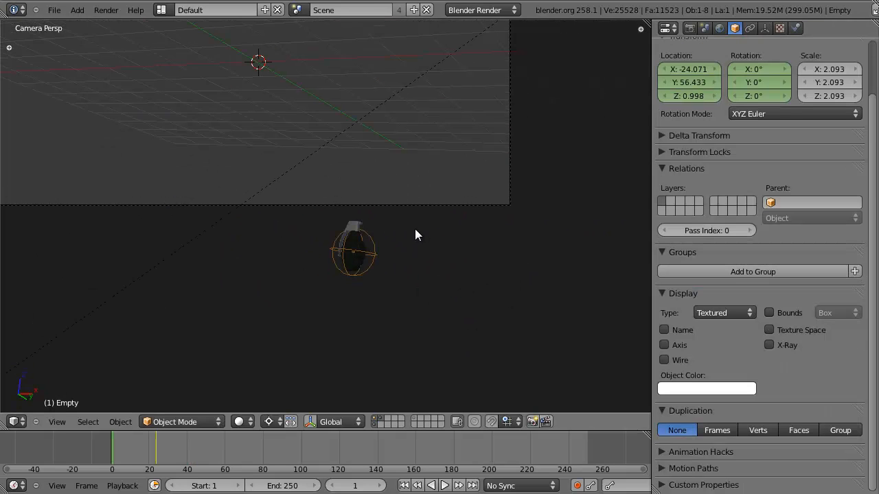
pyautogui.scroll(2, 439, 165)
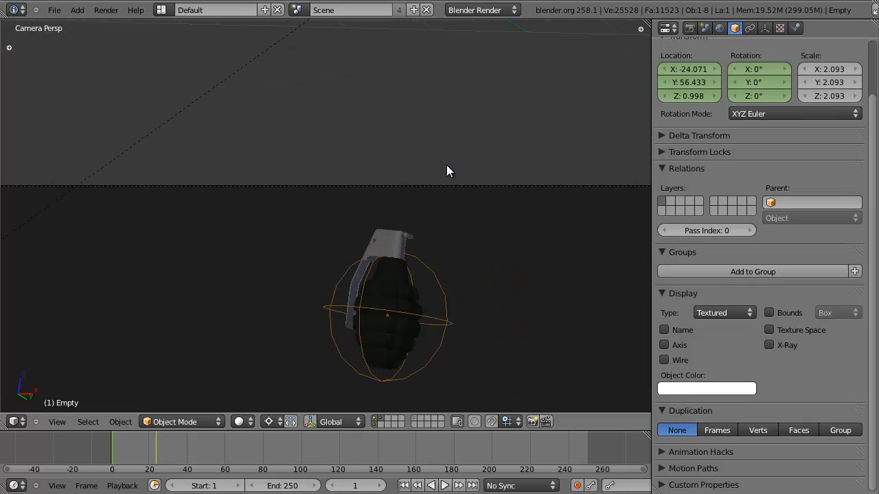
# Set the pivot point to Bounding Box Center and tilt the Empty about 61° around X in the side view
pyautogui.press('KP_3')
pyautogui.keyDown('shift'); pyautogui.moveTo(447, 171); pyautogui.dragTo(281, 219, button='middle'); pyautogui.keyUp('shift')
pyautogui.press('r')
pyautogui.rightClick(491, 186)
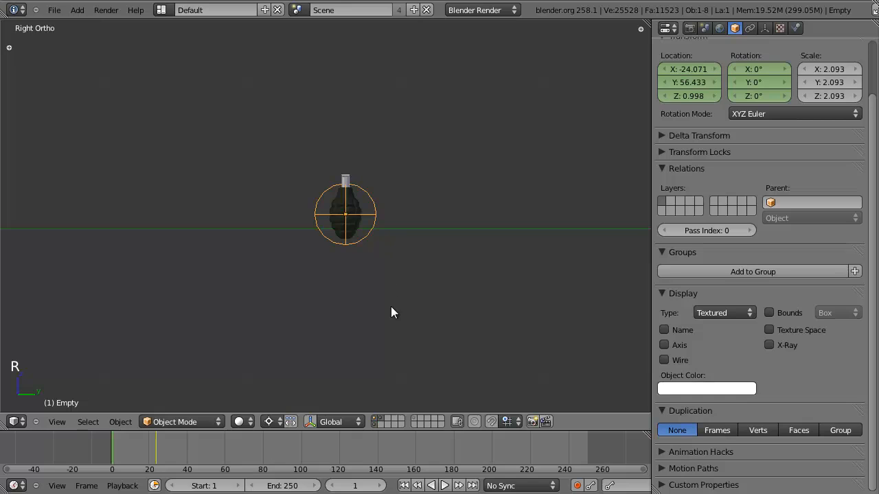
pyautogui.hotkey('shift', 's')
pyautogui.click(268, 422)
pyautogui.click(281, 407)
pyautogui.scroll(4, 445, 145)
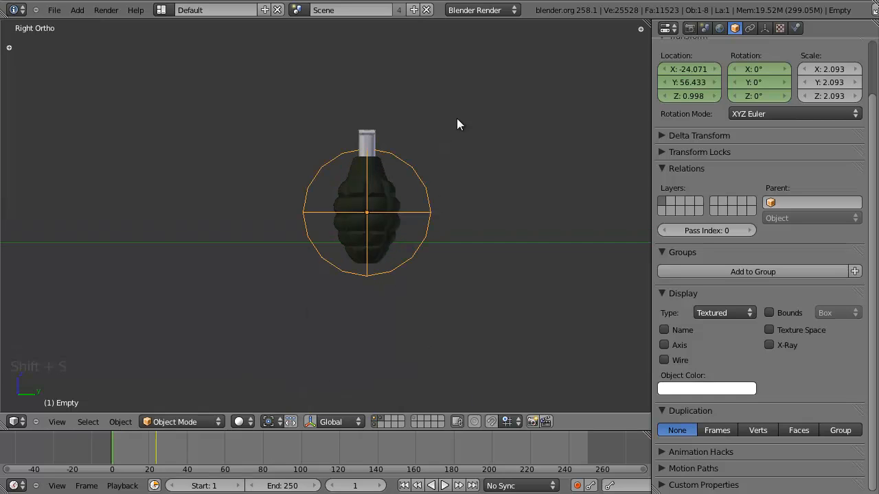
pyautogui.press('r')
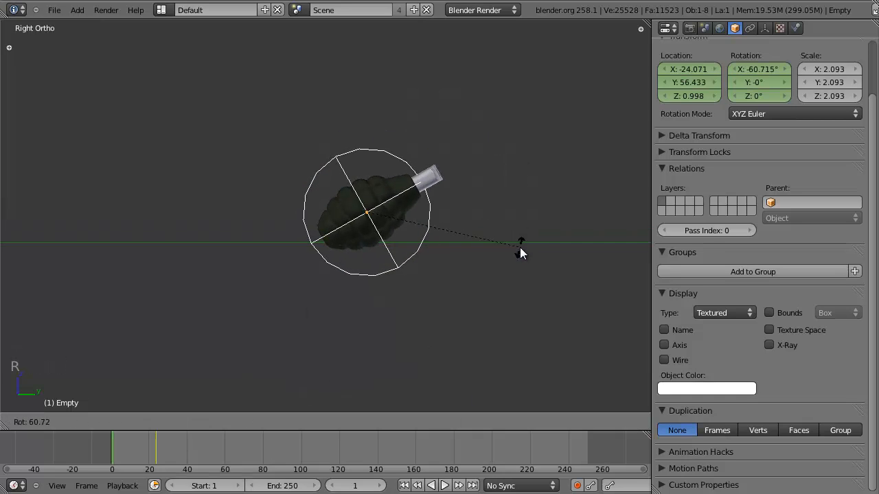
pyautogui.click(516, 254)
# Tilt the Empty further in the side view to an X rotation of about -65°, and switch to the front view
pyautogui.scroll(-5, 502, 259)
pyautogui.moveTo(396, 247)
pyautogui.mouseDown(button='middle')
pyautogui.moveTo(373, 263)
pyautogui.moveTo(272, 179)
pyautogui.moveTo(392, 245)
pyautogui.mouseUp(button='middle')
pyautogui.press('KP_3')
pyautogui.scroll(3, 385, 268)
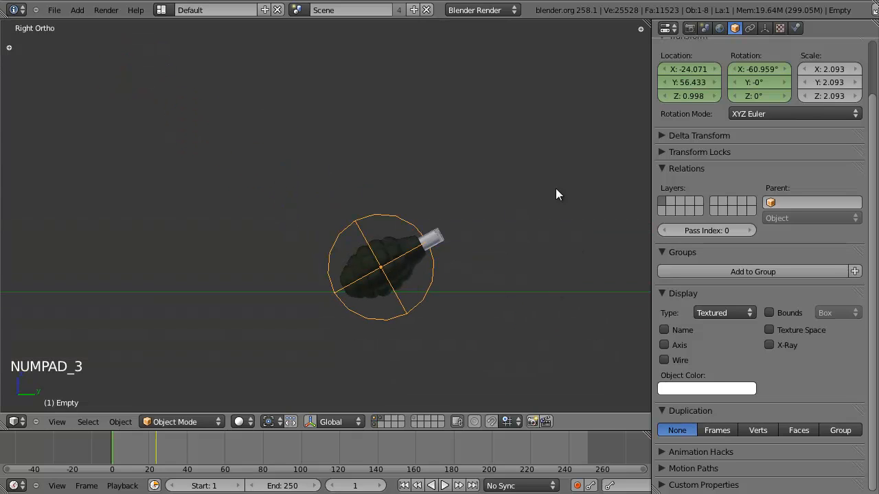
pyautogui.scroll(3, 439, 295)
pyautogui.press('r')
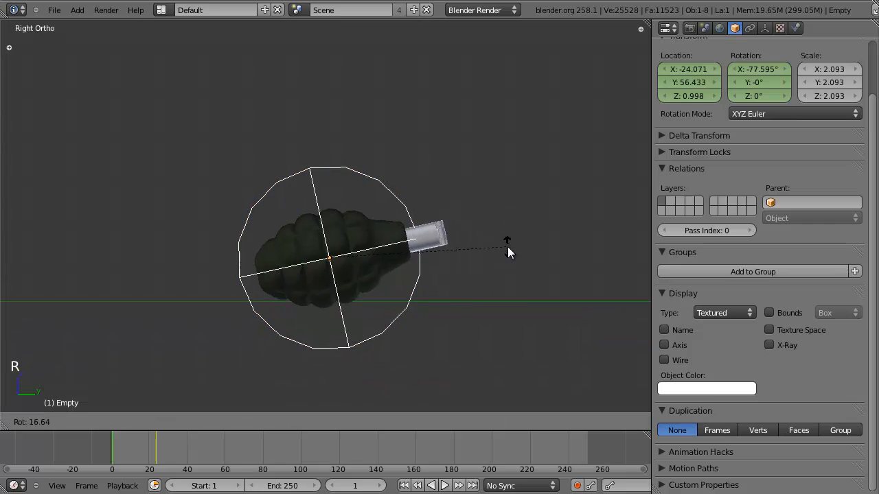
pyautogui.click(507, 207)
pyautogui.press('KP_1')
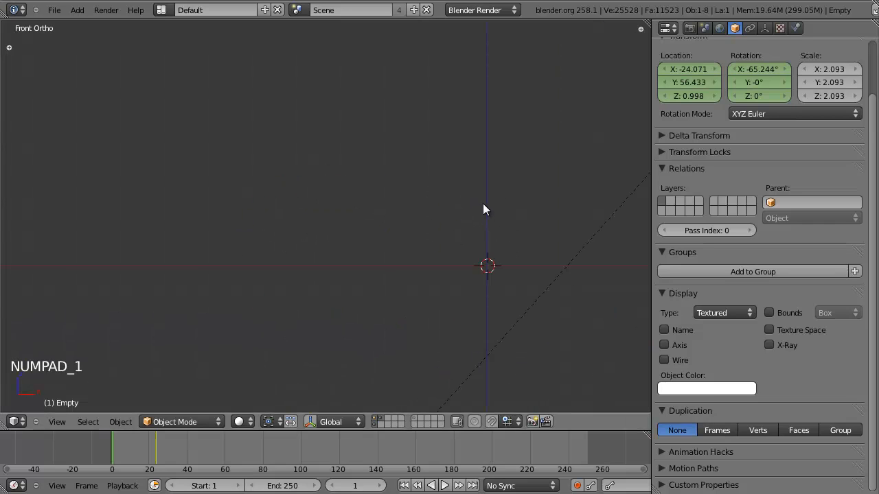
# Rotate the Empty about -71° around Y in the front view and insert a LocRot keyframe at frame 1
pyautogui.press('KP_Decimal')
pyautogui.press('r')
pyautogui.press('r')
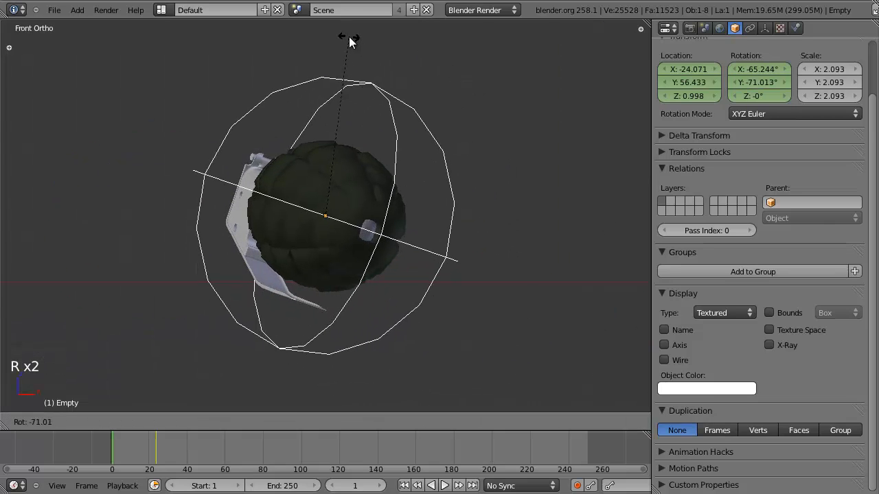
pyautogui.click(349, 42)
pyautogui.press('i')
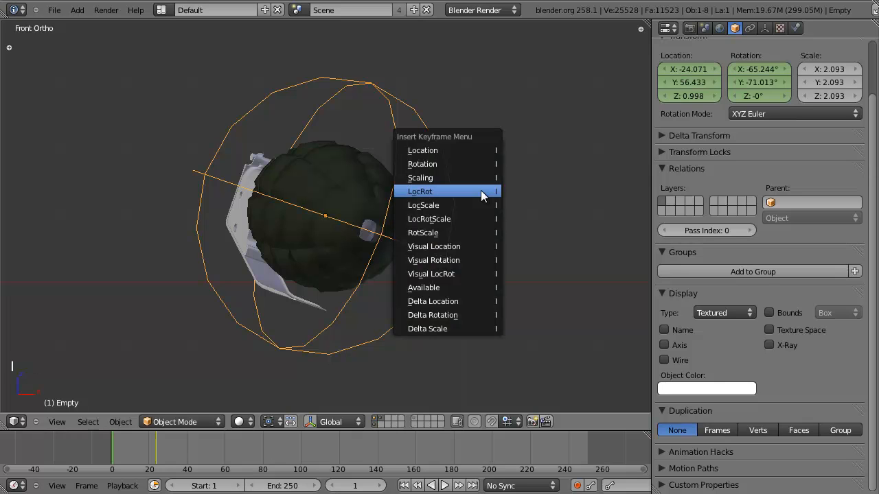
pyautogui.click(483, 193)
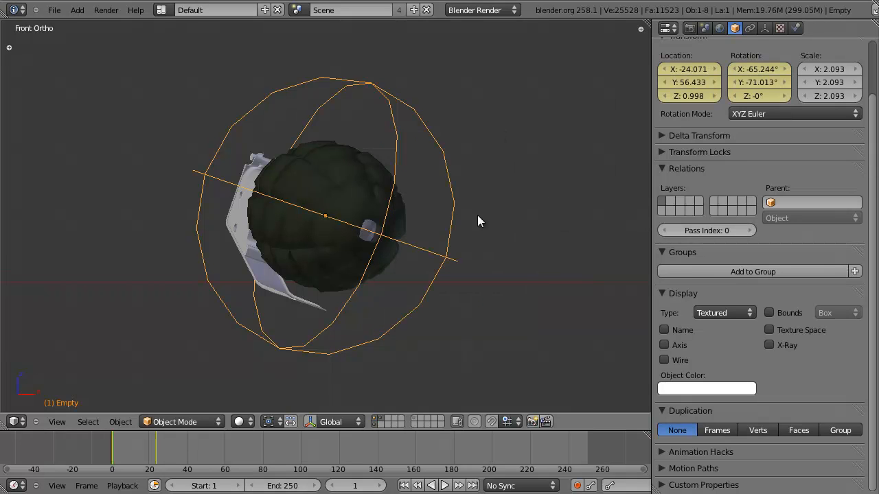
# Play the grenade's fly-in through the camera view to check its path and timing
pyautogui.scroll(-3, 473, 229)
pyautogui.press('KP_0')
pyautogui.hotkey('alt', 'a')
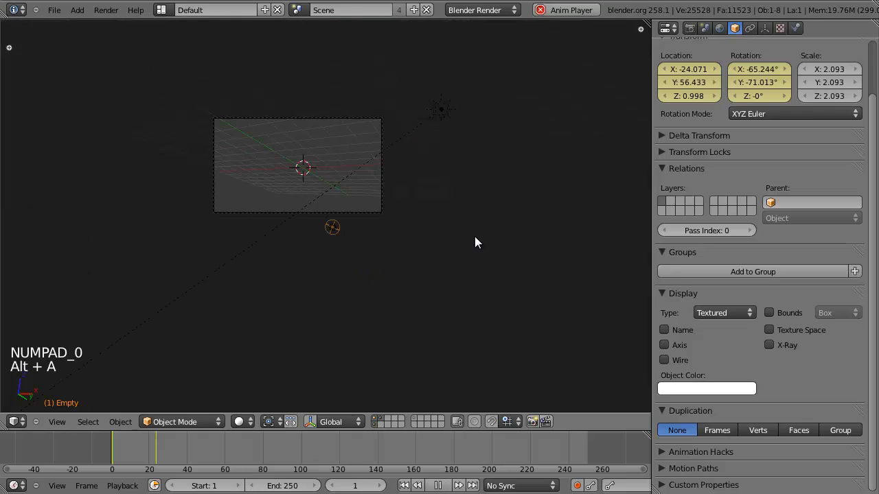
pyautogui.press('Escape')
pyautogui.hotkey('alt', 'a')
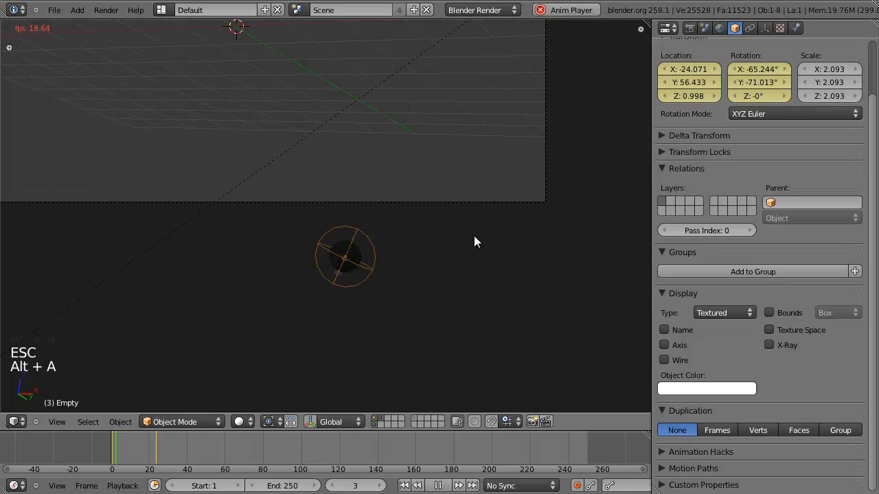
pyautogui.hotkey('alt', 'a')
pyautogui.hotkey('alt', 'a')
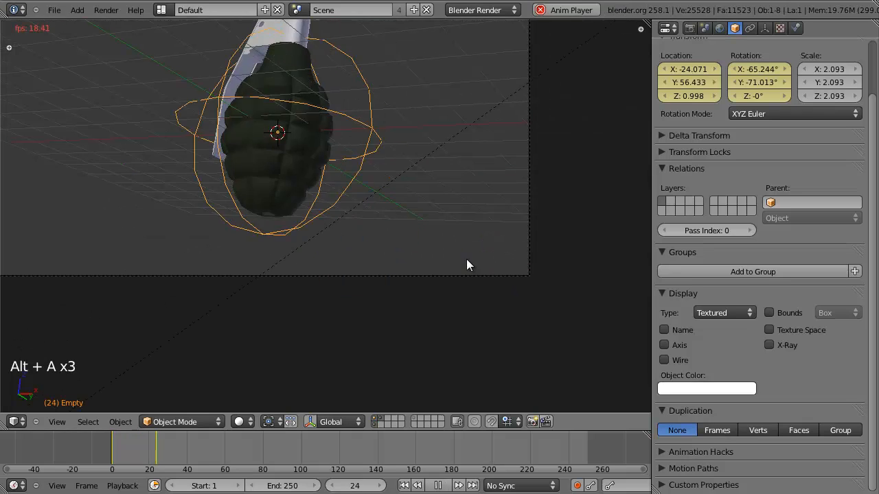
pyautogui.press('Escape')
pyautogui.hotkey('alt', 'a')
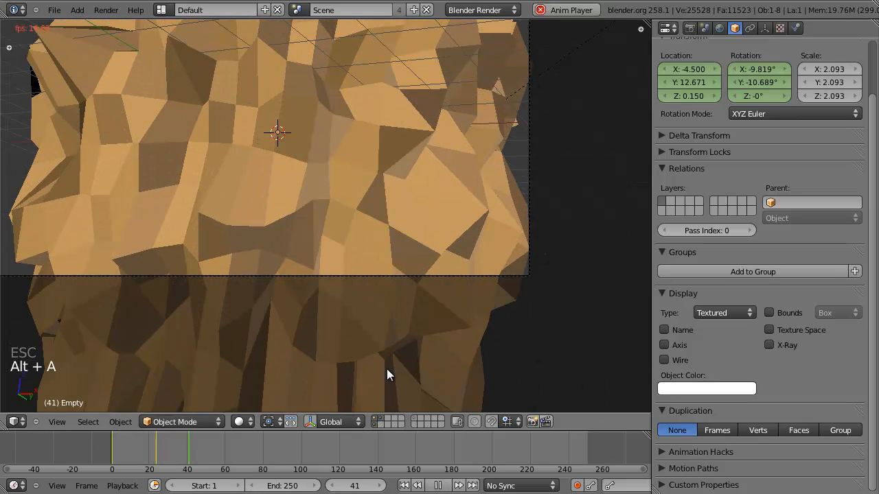
pyautogui.press('Escape')
# Set the animation's end frame to 50 and replay the shot from frame 1
pyautogui.click(283, 486)
pyautogui.press('Return')
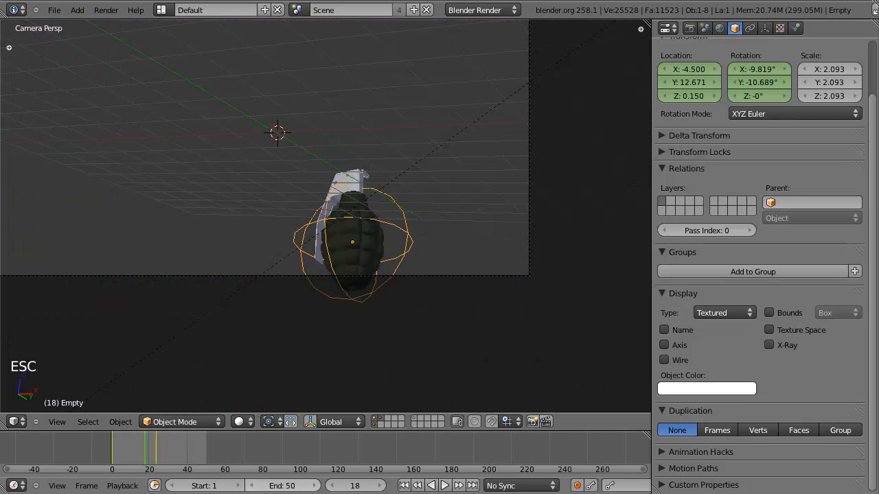
pyautogui.click(404, 485)
pyautogui.hotkey('alt', 'a')
pyautogui.press('Escape')
pyautogui.hotkey('alt', 'a')
pyautogui.press('Escape')
pyautogui.hotkey('alt', 'a')
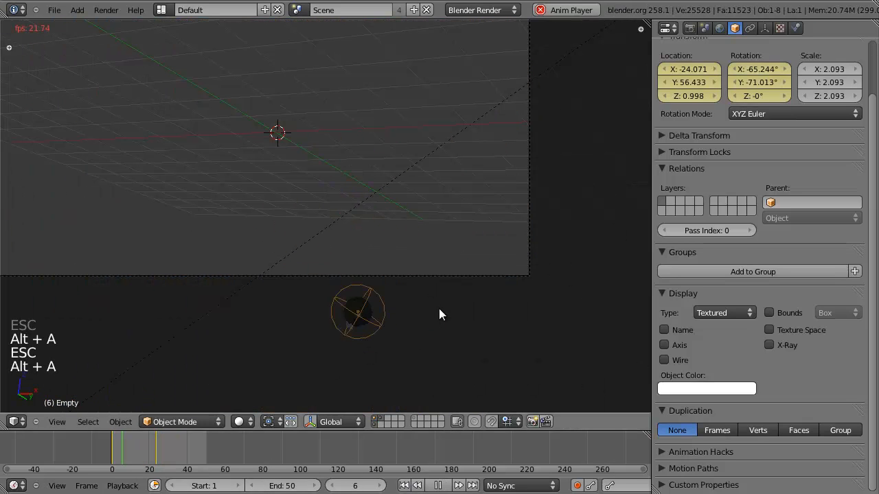
pyautogui.press('Escape')
pyautogui.hotkey('alt', 'a')
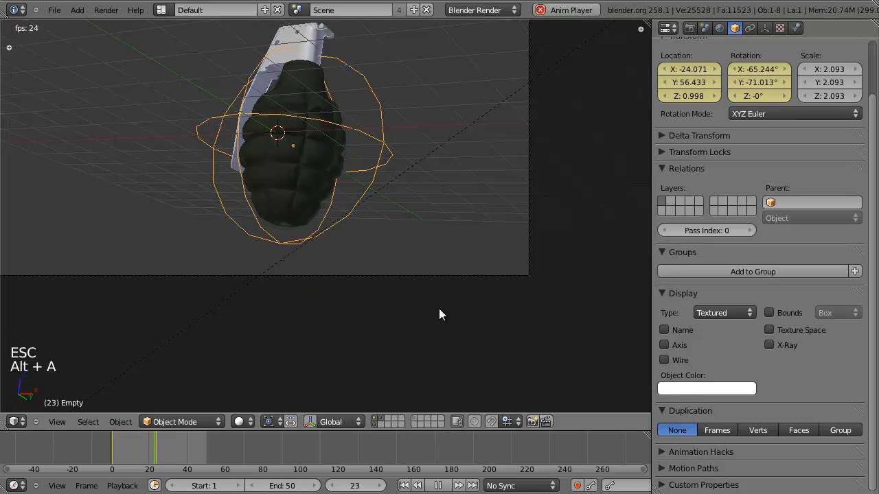
pyautogui.press('Escape')
pyautogui.hotkey('alt', 'a')
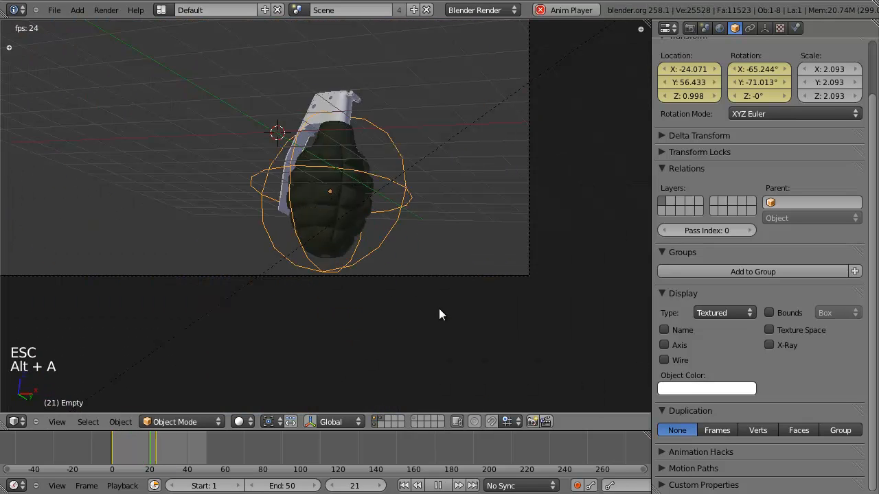
pyautogui.press('Escape')
# Split the 3D view in the side view, turn the new area into a Graph Editor and widen it
pyautogui.press('KP_3')
pyautogui.scroll(-5, 440, 314)
pyautogui.moveTo(651, 58); pyautogui.dragTo(686, 58)
pyautogui.moveTo(680, 427); pyautogui.dragTo(404, 206)
pyautogui.scroll(-5, 261, 217)
pyautogui.keyDown('shift'); pyautogui.moveTo(260, 216); pyautogui.dragTo(292, 255, button='middle'); pyautogui.keyUp('shift')
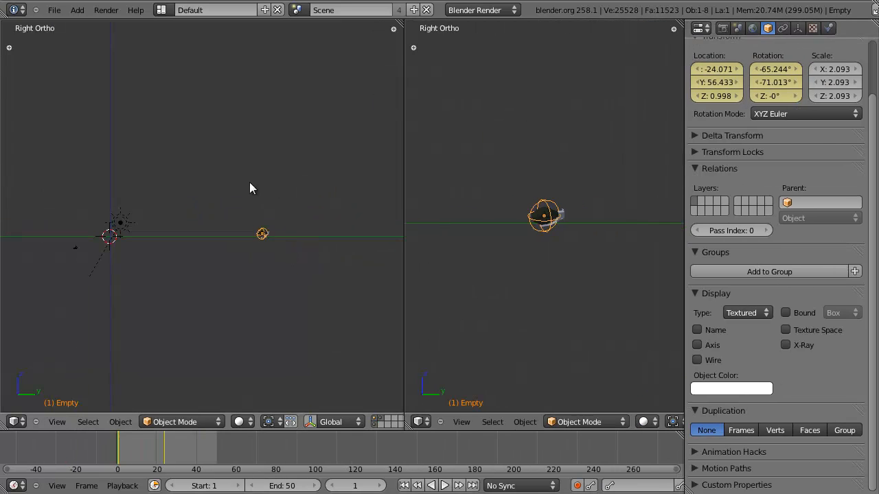
pyautogui.click(419, 422)
pyautogui.click(444, 379)
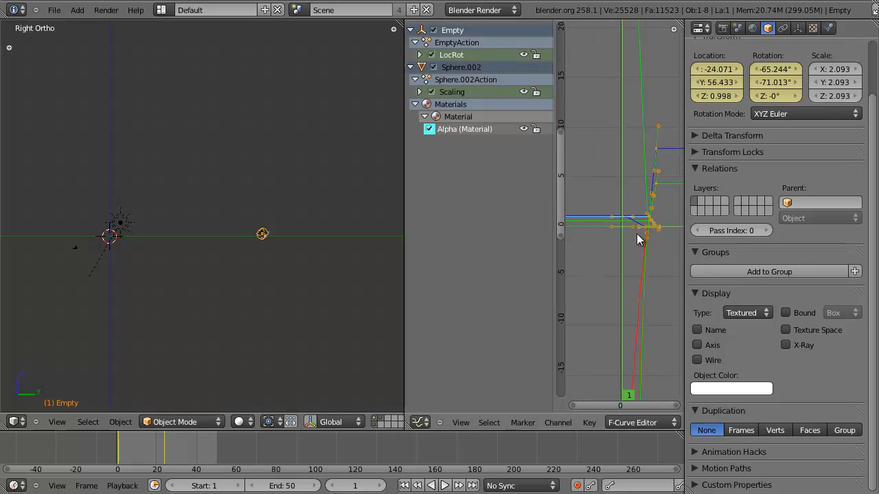
pyautogui.moveTo(403, 232); pyautogui.dragTo(284, 220)
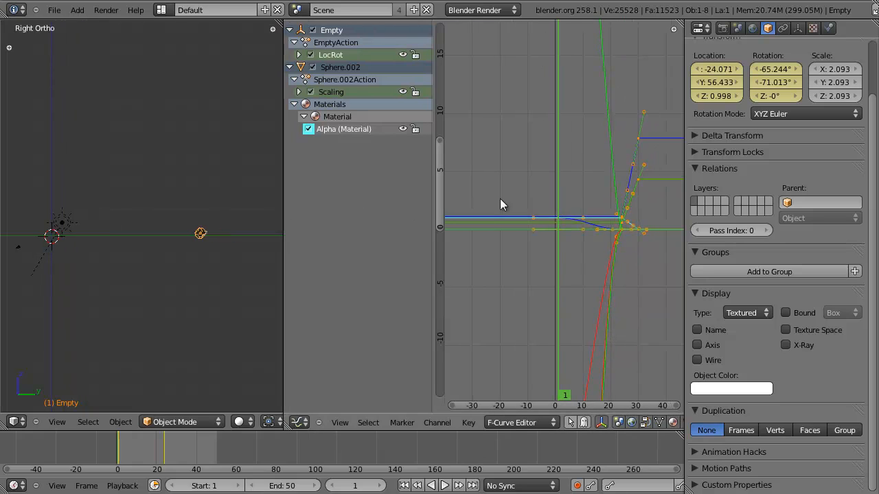
# Expand the Empty's LocRot channels, limit the graph to the selected object and frame all its curves
pyautogui.click(299, 55)
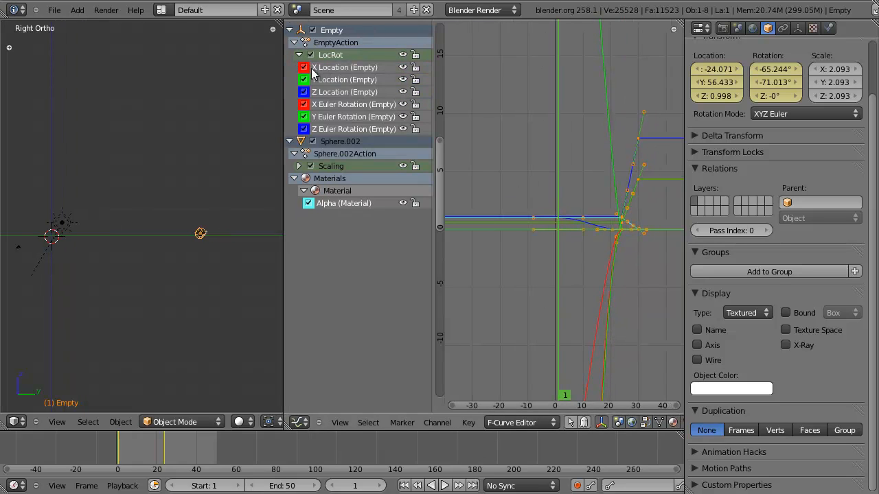
pyautogui.scroll(5, 206, 271)
pyautogui.scroll(-3, 215, 276)
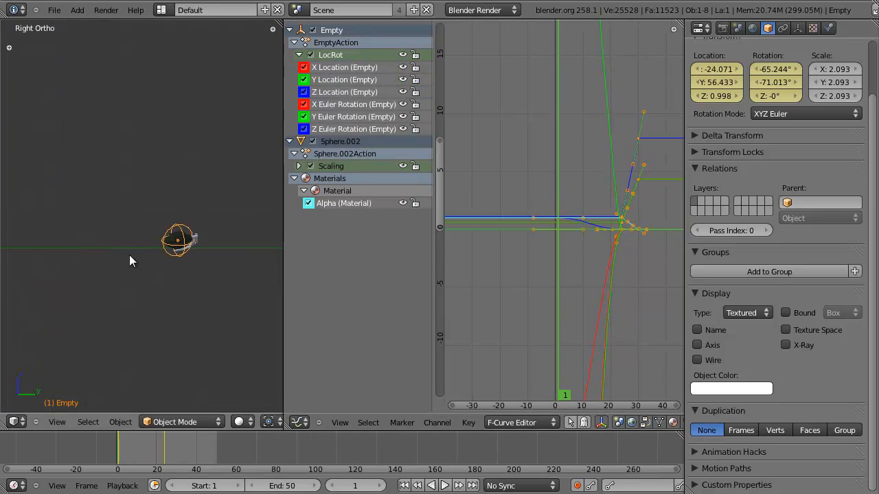
pyautogui.click(569, 422)
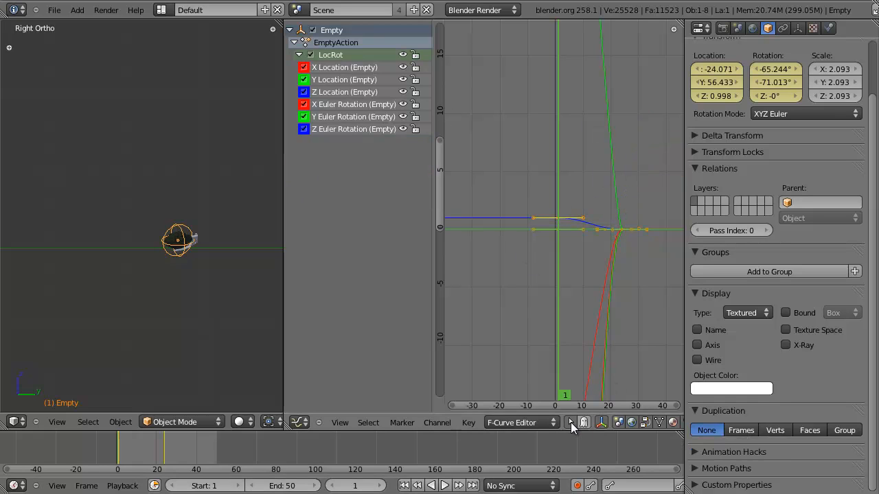
pyautogui.scroll(3, 187, 253)
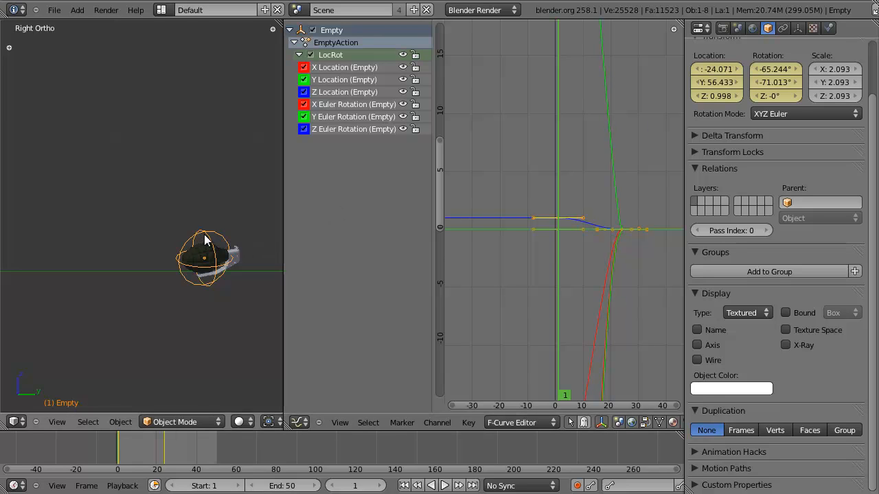
pyautogui.scroll(-3, 609, 187)
pyautogui.press('Home')
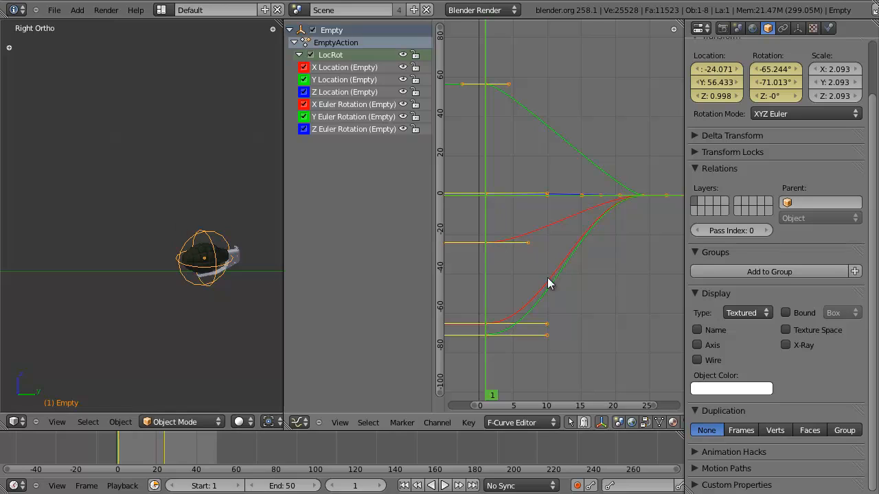
pyautogui.scroll(2, 597, 281)
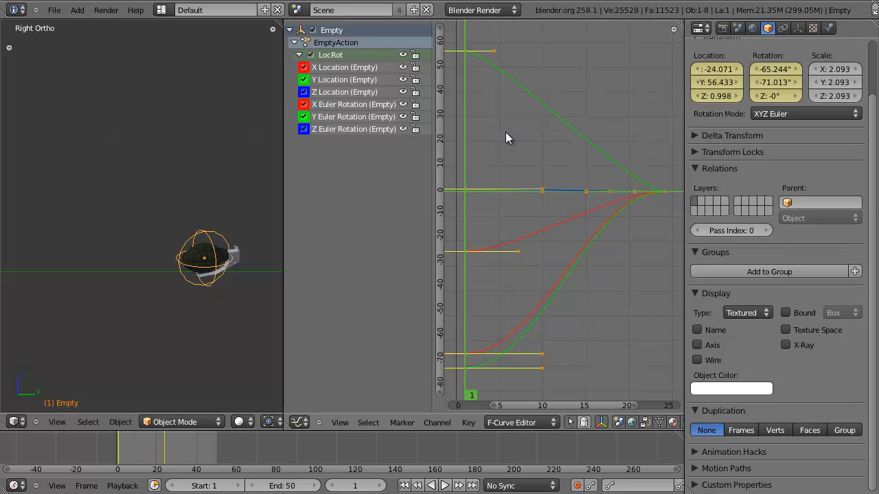
# Add a Z Location keyframe at frame 10 with a height of about 17.5 and scrub through the arc
pyautogui.click(333, 91)
pyautogui.scroll(1, 553, 182)
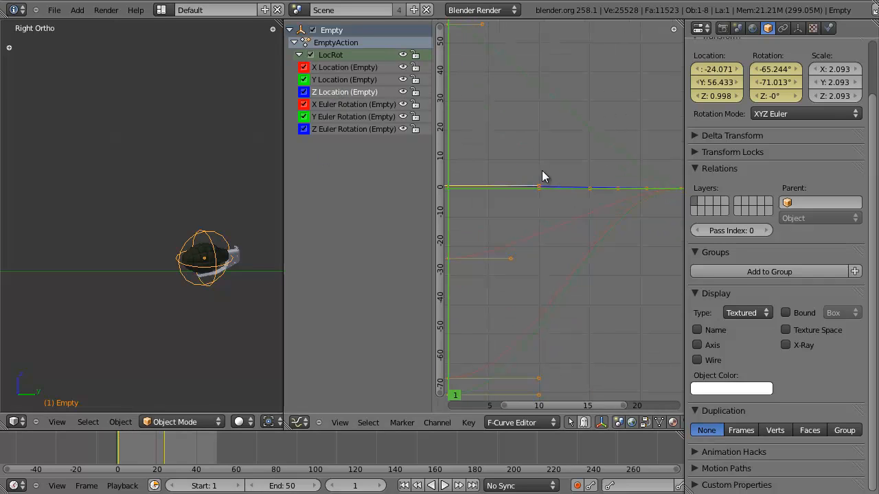
pyautogui.keyDown('ctrl'); pyautogui.click(541, 140); pyautogui.keyUp('ctrl')
pyautogui.press('Home')
pyautogui.scroll(-3, 221, 300)
pyautogui.scroll(-4, 221, 295)
pyautogui.keyDown('shift'); pyautogui.moveTo(159, 296); pyautogui.dragTo(265, 280, button='middle'); pyautogui.keyUp('shift')
pyautogui.moveTo(123, 447); pyautogui.dragTo(145, 464)
# Select the Z Location key at frame 10 and try moving it vertically
pyautogui.press('g')
pyautogui.rightClick(562, 158)
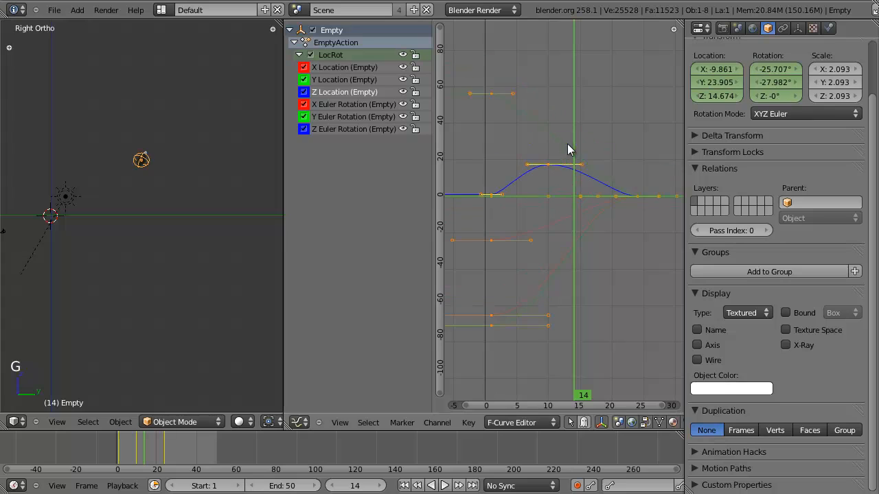
pyautogui.rightClick(548, 168)
pyautogui.press('g')
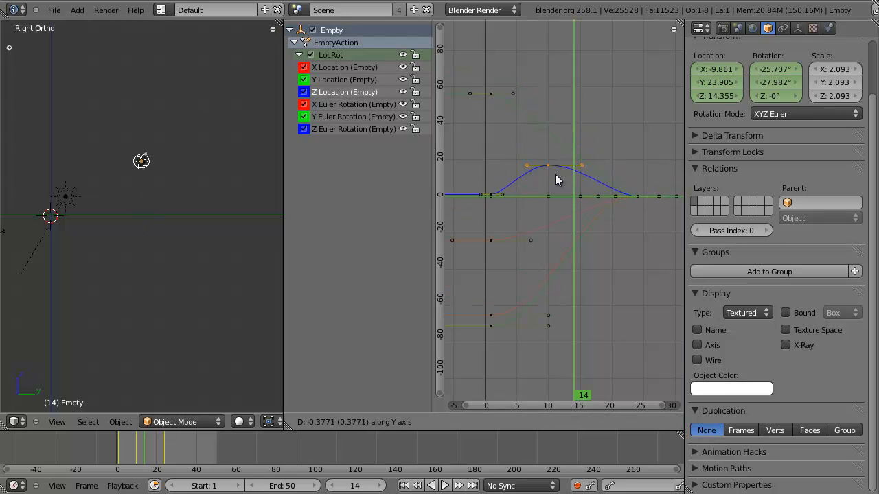
pyautogui.click(558, 140)
pyautogui.scroll(-2, 165, 189)
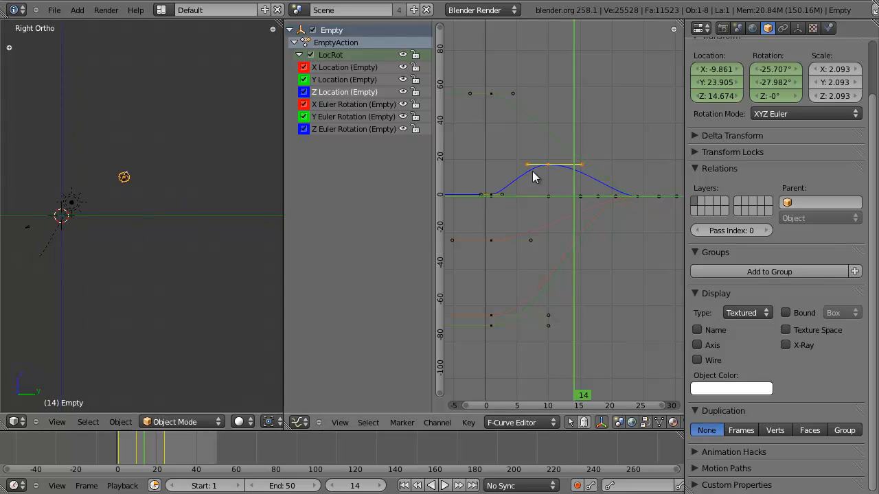
pyautogui.press('g')
pyautogui.rightClick(579, 181)
# Examine the grenade's arc from the left side view while scrubbing the timeline to frame 10
pyautogui.moveTo(579, 181); pyautogui.dragTo(555, 182)
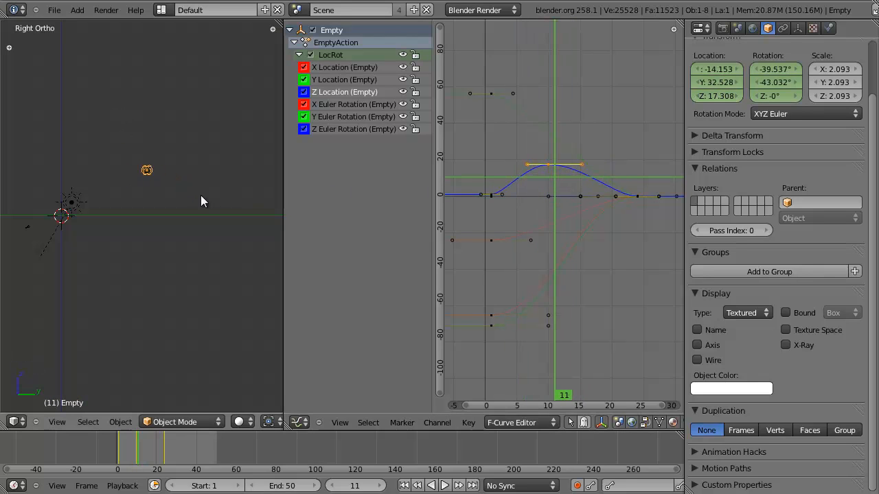
pyautogui.press('KP_1')
pyautogui.press('KP_3')
pyautogui.press('ctrl+KP_3')
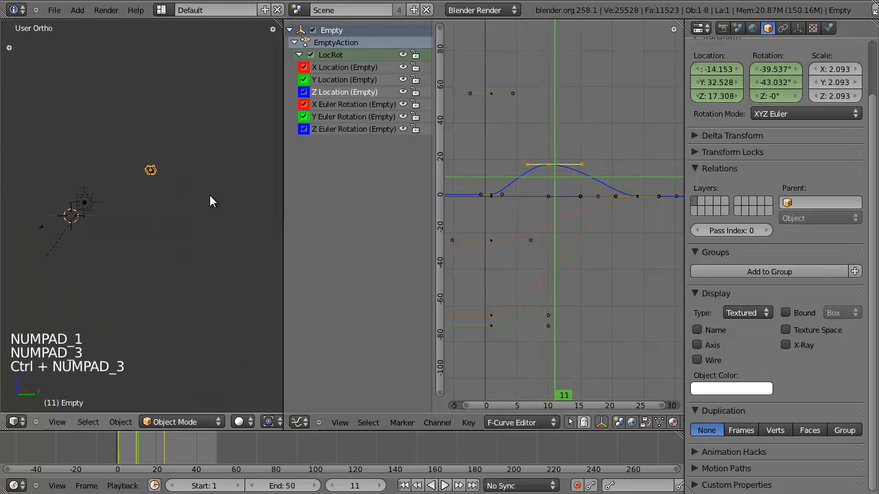
pyautogui.moveTo(542, 170); pyautogui.dragTo(522, 182)
pyautogui.scroll(-1, 57, 215)
pyautogui.keyDown('shift'); pyautogui.moveTo(57, 215); pyautogui.dragTo(90, 217, button='middle'); pyautogui.keyUp('shift')
pyautogui.moveTo(491, 204); pyautogui.dragTo(548, 210)
pyautogui.scroll(1, 558, 177)
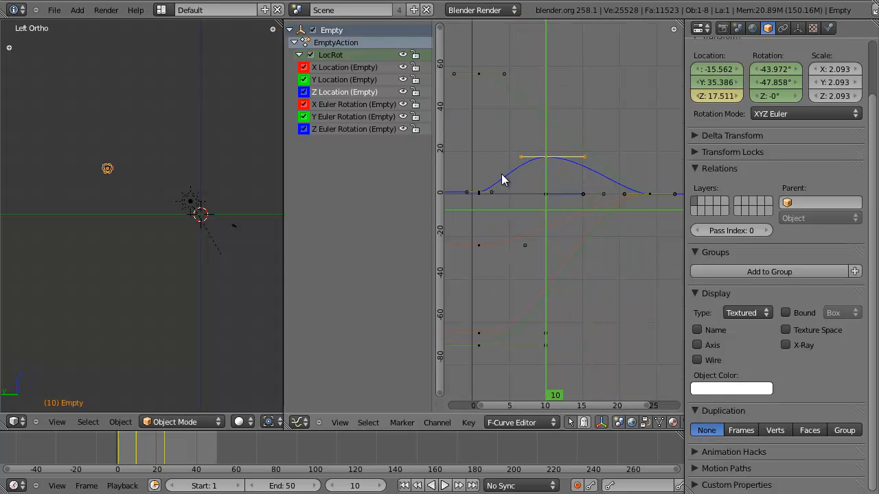
# Widen the handles of the Z Location peak key and shift the key to about frame 11
pyautogui.press('s')
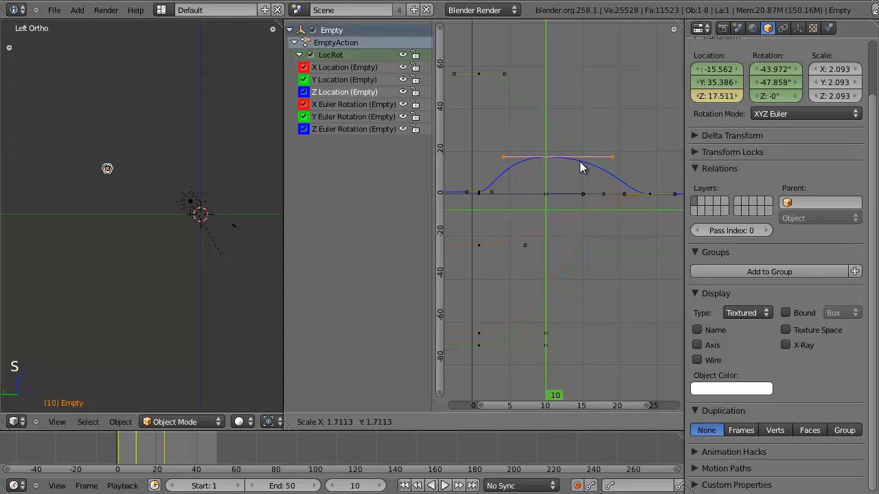
pyautogui.click(577, 160)
pyautogui.rightClick(612, 154)
pyautogui.press('g')
pyautogui.middleClick(605, 153)
pyautogui.click(597, 154)
pyautogui.rightClick(548, 160)
pyautogui.press('g')
pyautogui.click(555, 158)
pyautogui.press('s')
pyautogui.click(567, 177)
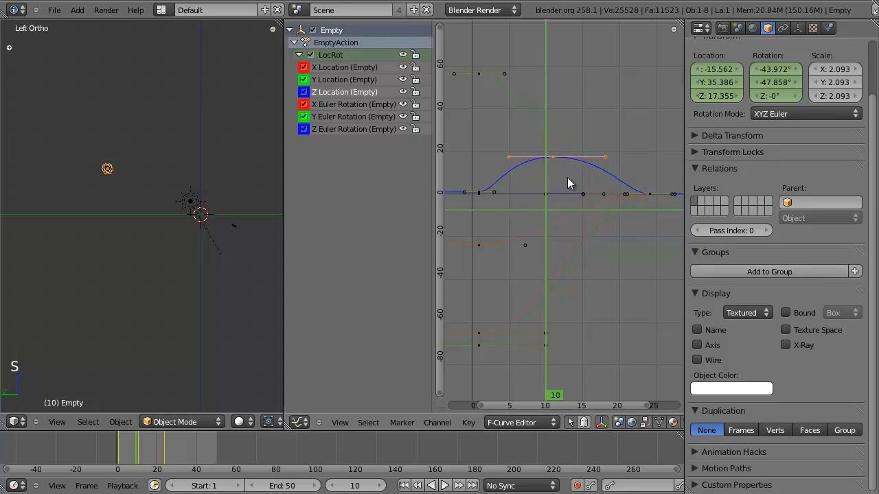
# Change the handle type of the first and last Z Location keys to slope the curve at both ends
pyautogui.press('v')
pyautogui.click(472, 194)
pyautogui.rightClick(650, 192)
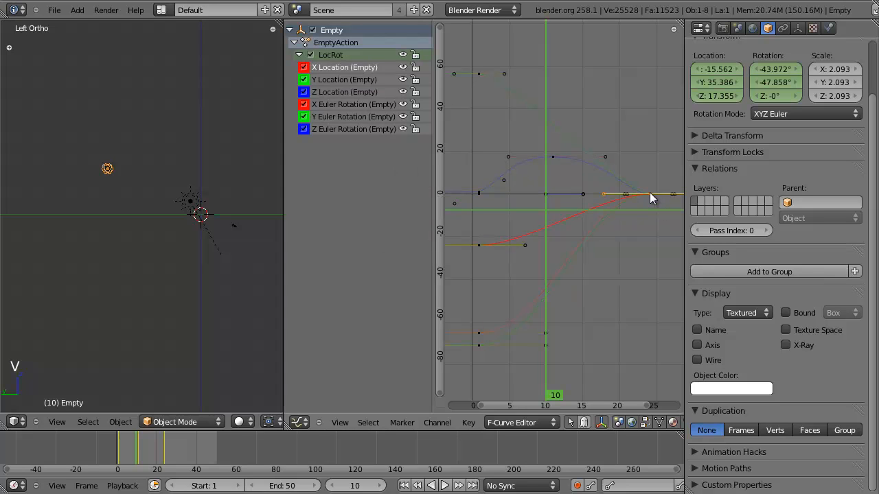
pyautogui.press('v')
pyautogui.press('v')
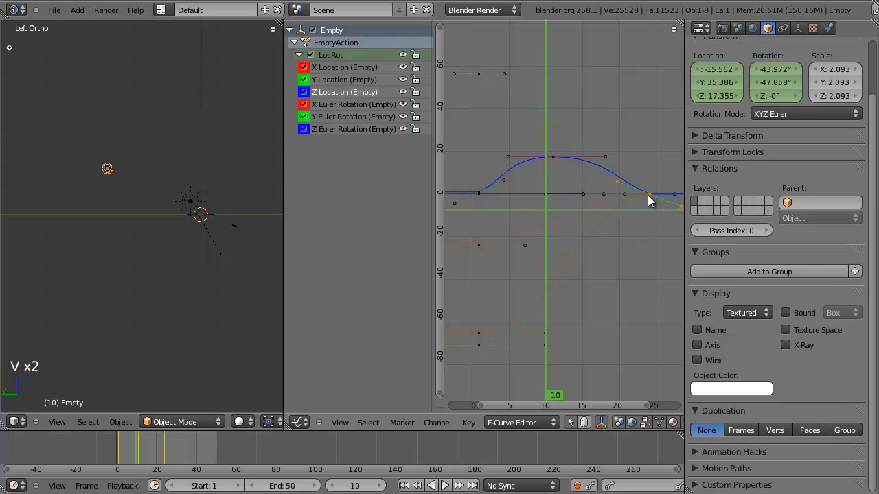
# Move the inner handles of the last and first Z Location keys to steepen both ends of the arc
pyautogui.press('g')
pyautogui.click(640, 191)
pyautogui.rightClick(506, 186)
pyautogui.press('g')
pyautogui.click(492, 182)
pyautogui.moveTo(533, 181)
pyautogui.mouseDown()
pyautogui.moveTo(476, 183)
pyautogui.moveTo(541, 174)
pyautogui.moveTo(642, 190)
pyautogui.moveTo(524, 184)
pyautogui.mouseUp()
# Fine-tune the length of the Z Location peak key's handles by scaling them
pyautogui.rightClick(554, 162)
pyautogui.press('s')
pyautogui.click(539, 169)
pyautogui.press('s')
pyautogui.click(583, 163)
# Return to frame 1 and play the arced throw through the camera view
pyautogui.moveTo(534, 177); pyautogui.dragTo(480, 206)
pyautogui.press('KP_0')
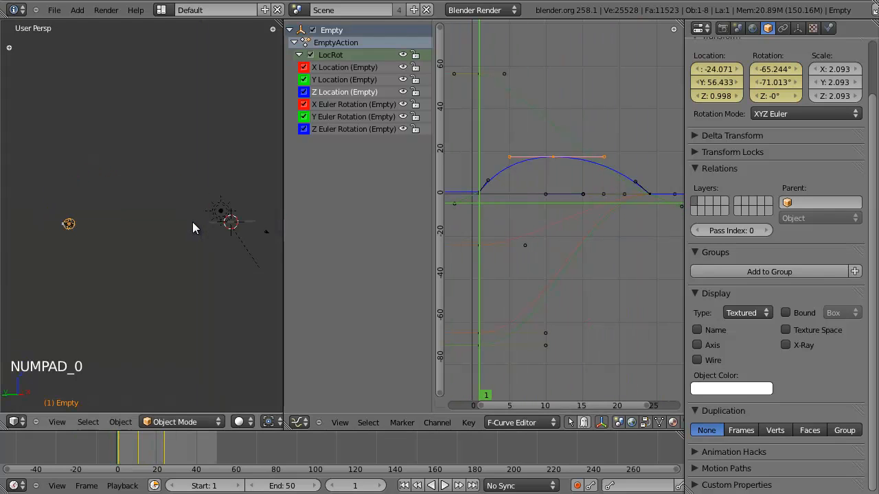
pyautogui.hotkey('alt', 'a')
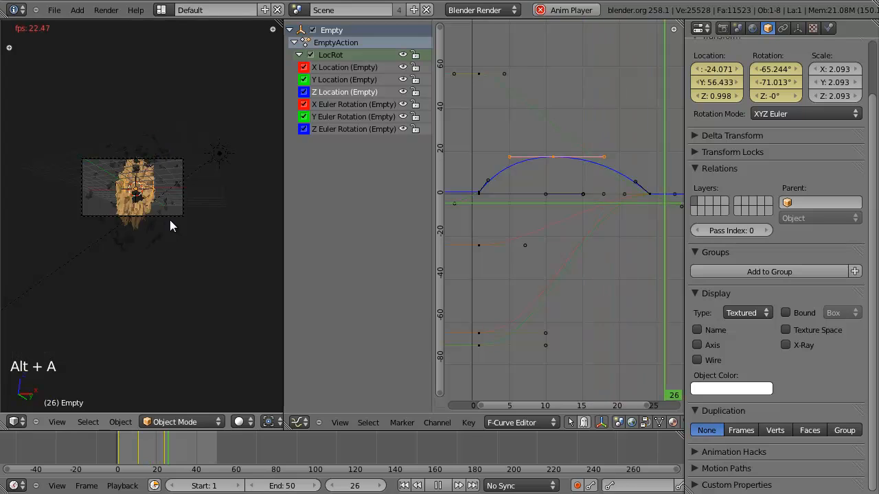
pyautogui.press('Escape')
pyautogui.hotkey('alt', 'a')
pyautogui.press('Escape')
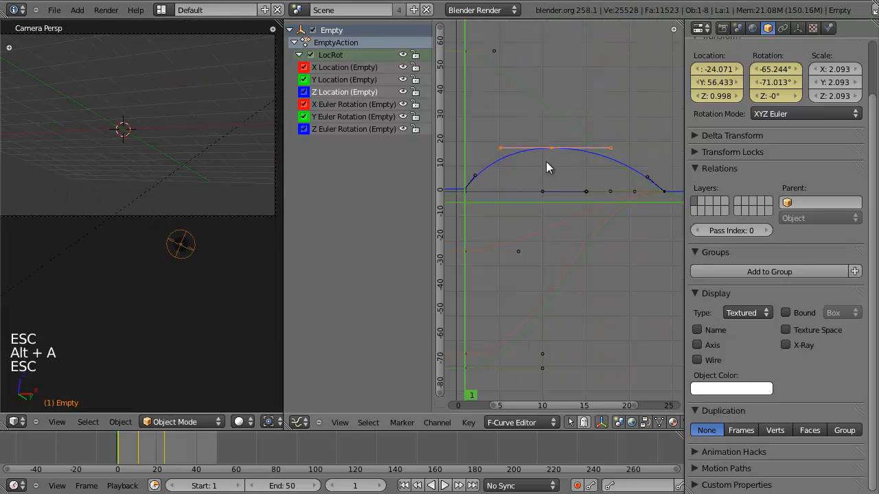
# Lower the Z Location peak key to a height of about 11 and scrub to frame 22
pyautogui.press('g')
pyautogui.click(549, 178)
pyautogui.moveTo(481, 204); pyautogui.dragTo(647, 233)
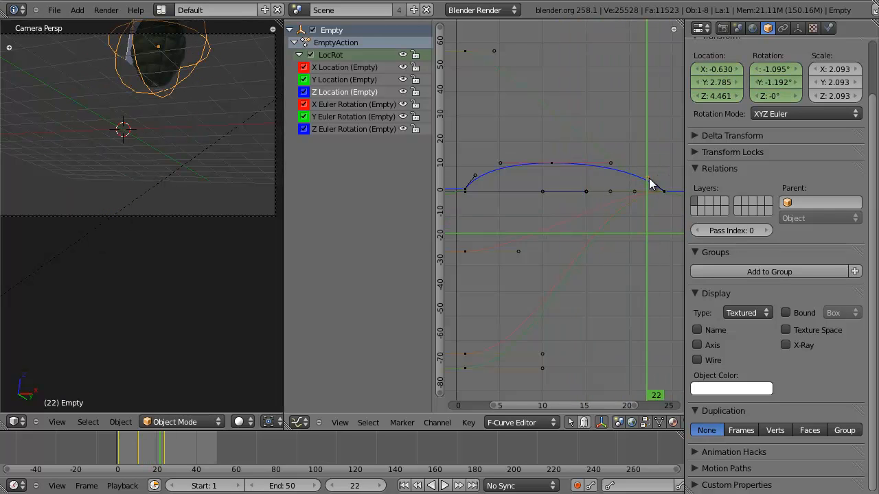
# Lower the inner handle of the last Z Location key along the value axis to flatten the curve's landing
pyautogui.scroll(1, 649, 189)
pyautogui.press('g')
pyautogui.press('g')
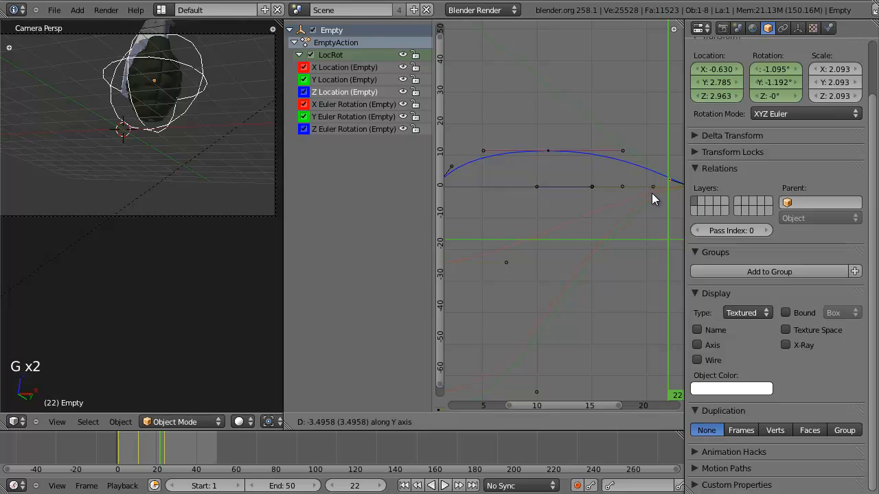
pyautogui.click(651, 191)
# Scale the handles of the first Z Location key at frame 1 to refine the start of the arc
pyautogui.press('Home')
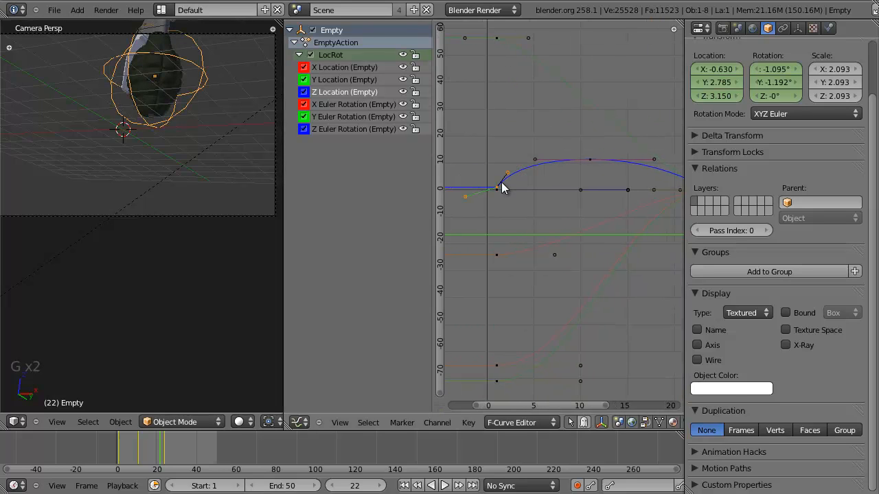
pyautogui.press('s')
pyautogui.click(509, 186)
pyautogui.moveTo(510, 186); pyautogui.dragTo(395, 175, button='middle')
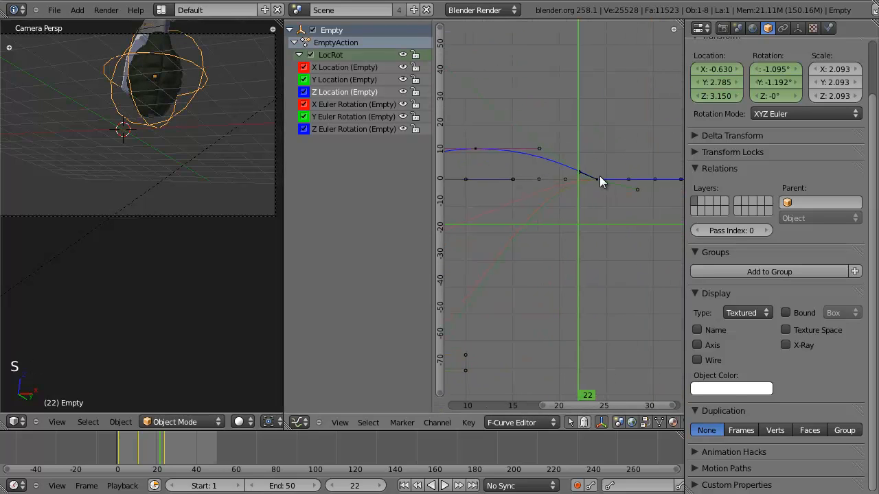
# Scale down the handles of the last Z Location key to about half their length to sharpen the landing
pyautogui.rightClick(598, 180)
pyautogui.rightClick(598, 180)
pyautogui.rightClick(598, 180)
pyautogui.rightClick(598, 180)
pyautogui.rightClick(600, 180)
pyautogui.rightClick(600, 180)
pyautogui.rightClick(600, 180)
pyautogui.rightClick(598, 185)
pyautogui.press('s')
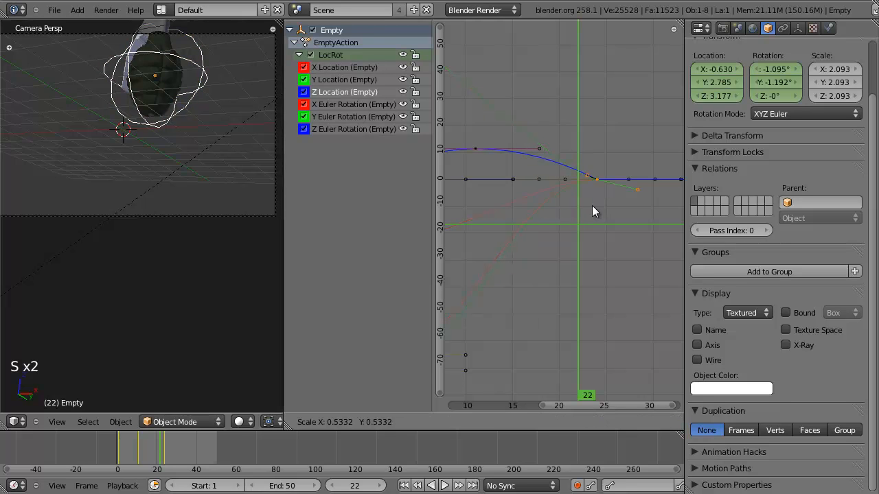
pyautogui.moveTo(600, 189)
pyautogui.mouseDown()
pyautogui.moveTo(506, 189)
pyautogui.moveTo(612, 199)
pyautogui.moveTo(562, 200)
pyautogui.moveTo(586, 197)
pyautogui.mouseUp()
pyautogui.scroll(-2, 587, 197)
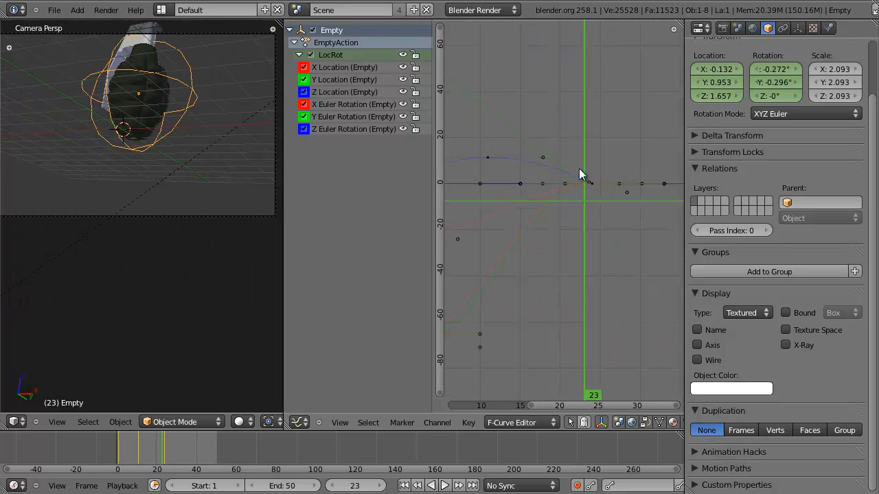
# Move the final location and rotation keys of all the Empty's channels along the time axis to frame 25
pyautogui.press('b')
pyautogui.moveTo(577, 148); pyautogui.dragTo(606, 216)
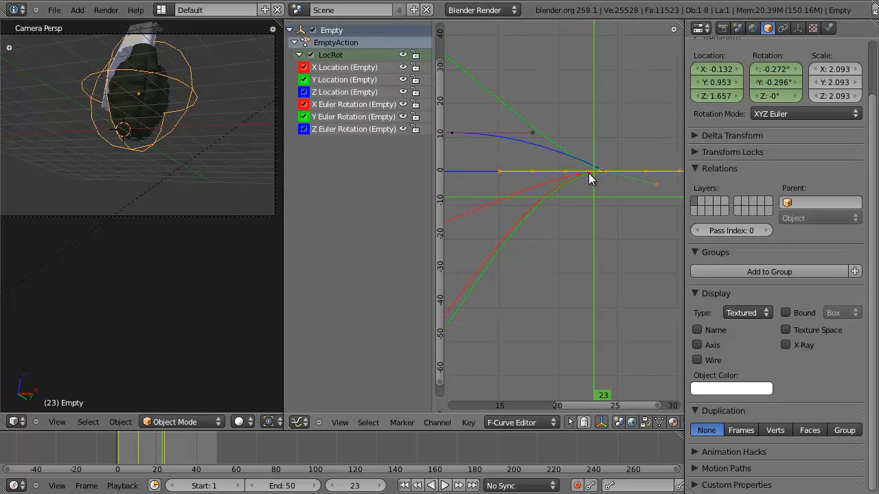
pyautogui.press('g')
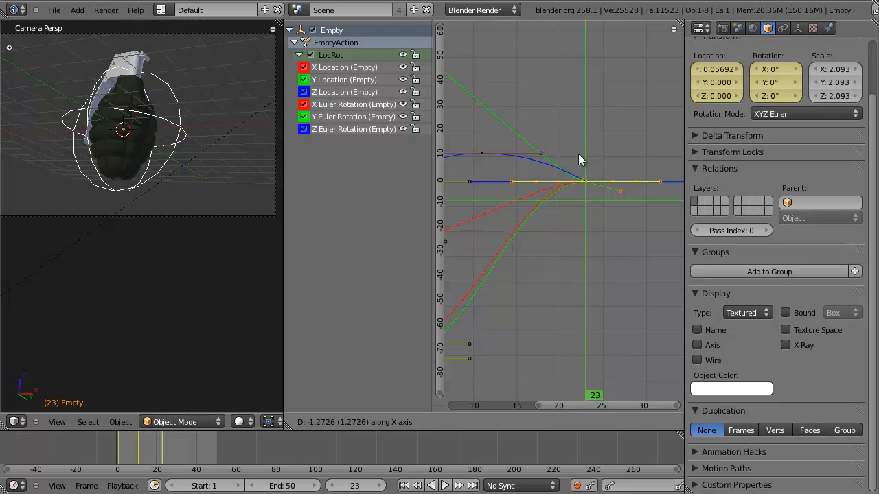
pyautogui.click(594, 157)
# Scrub to frame 26 and widen the 3D view to check the explosion in the camera frame
pyautogui.moveTo(586, 158); pyautogui.dragTo(612, 204)
pyautogui.scroll(-2, 213, 213)
pyautogui.keyDown('shift'); pyautogui.moveTo(214, 212); pyautogui.dragTo(232, 222, button='middle'); pyautogui.keyUp('shift')
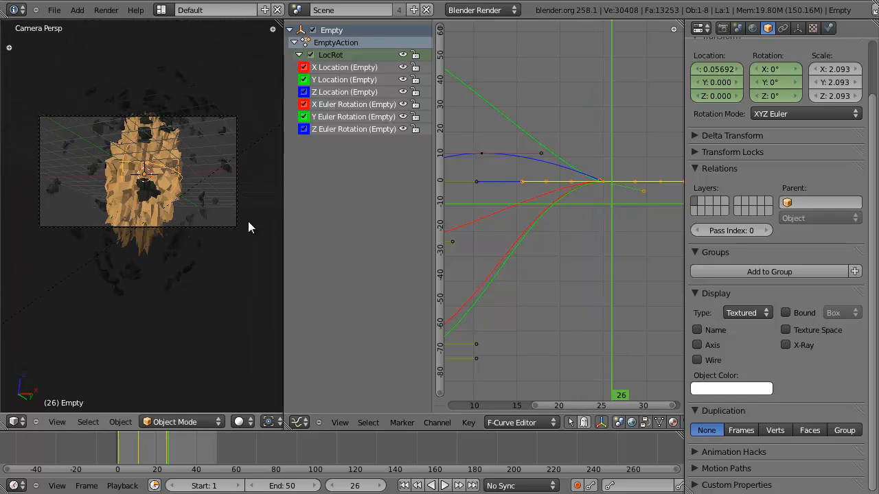
pyautogui.moveTo(282, 187); pyautogui.dragTo(453, 200)
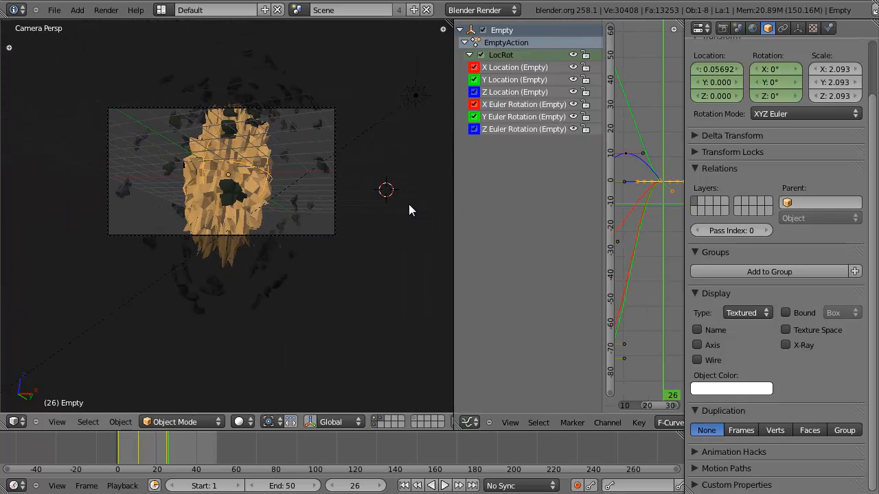
# Render frame 26 of the explosion and enlarge the render view to inspect the result
pyautogui.press('F12')
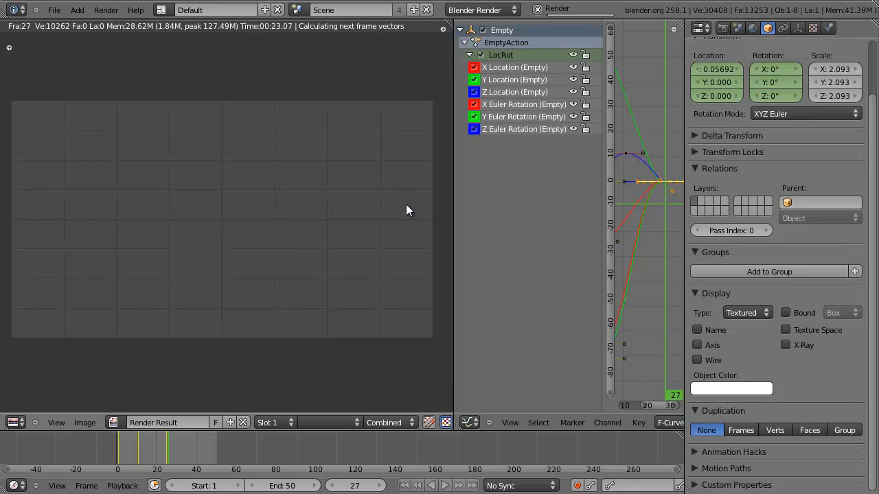
pyautogui.moveTo(447, 20); pyautogui.dragTo(501, 138)
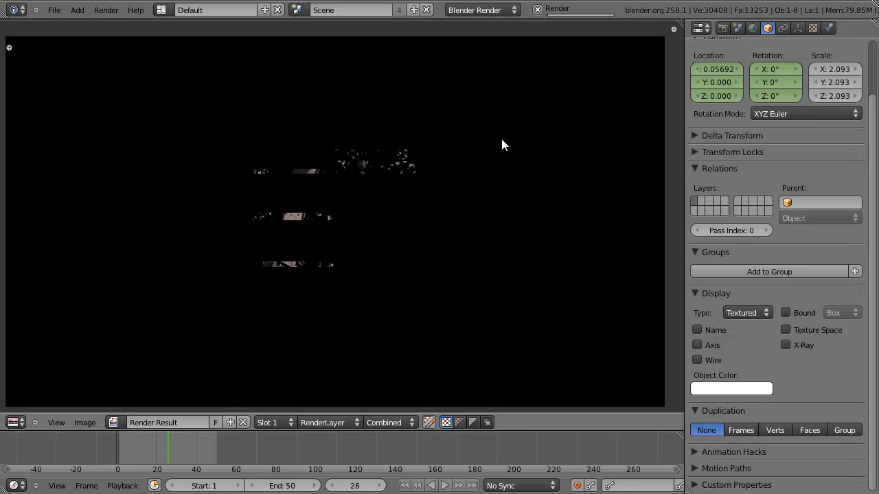
pyautogui.moveTo(477, 147); pyautogui.dragTo(483, 140, button='middle')
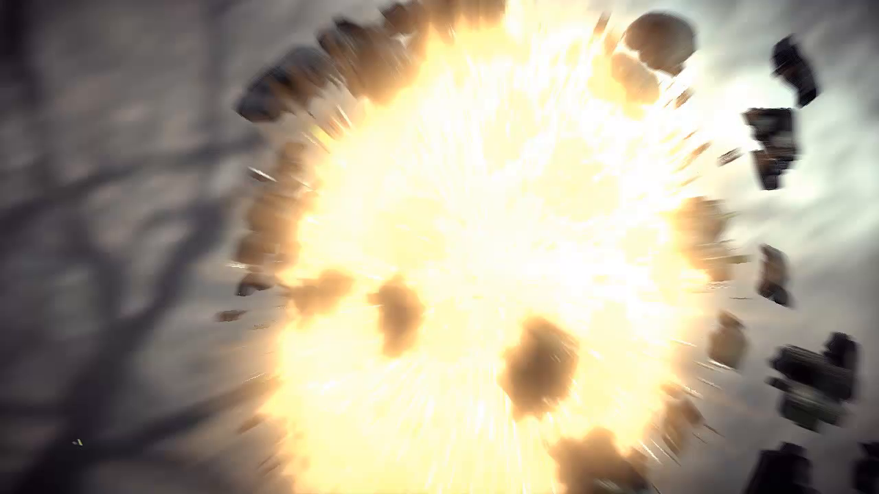